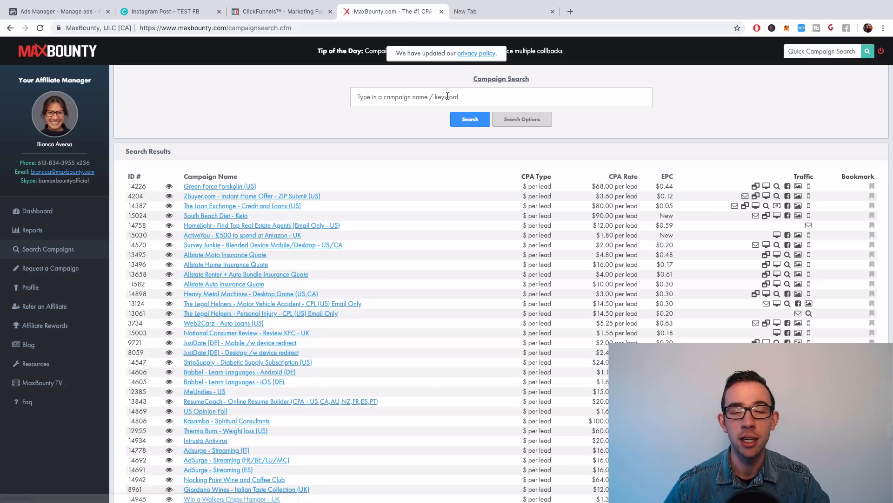
- Search the campaigns for "soi" and sort the results by CPA rate
{"action": "type", "text": "soi"}
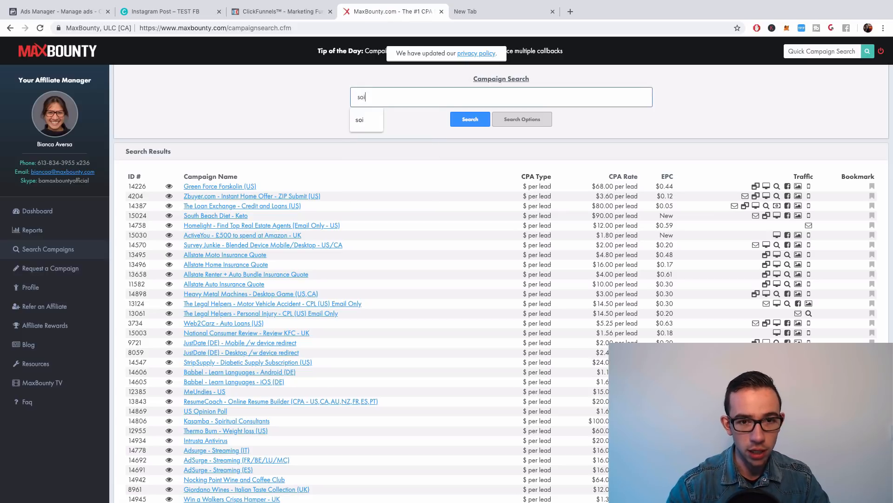
{"action": "key", "text": "Return"}
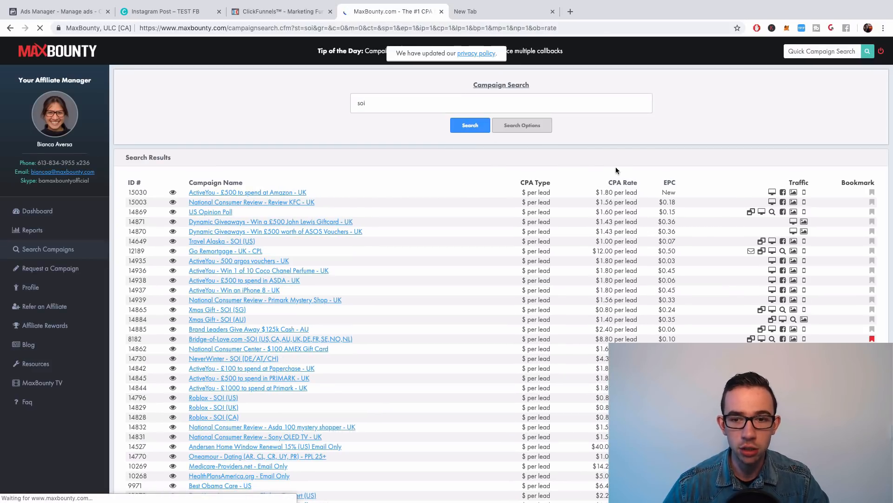
{"action": "left_click", "coordinate": [619, 182]}
{"action": "scroll", "coordinate": [474, 234], "scroll_direction": "down", "scroll_amount": 5}
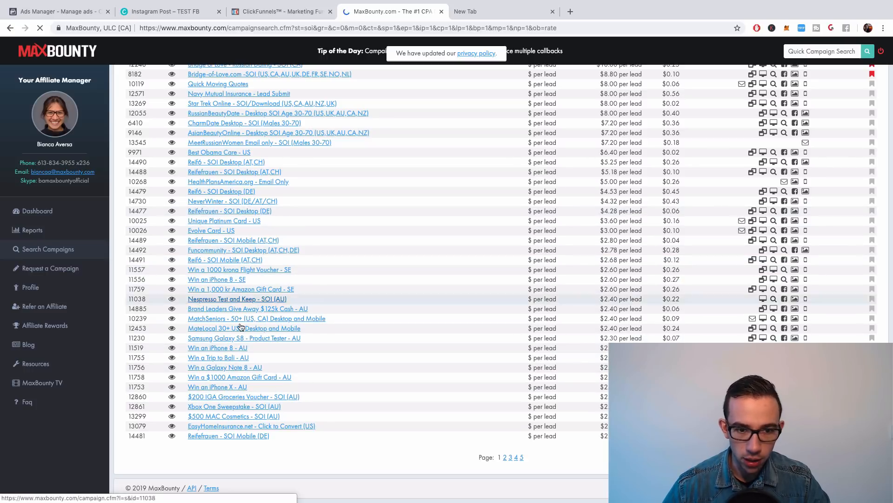
- Go to page 2 of the search results and look through the sweepstakes campaigns listed there
{"action": "left_click", "coordinate": [505, 457]}
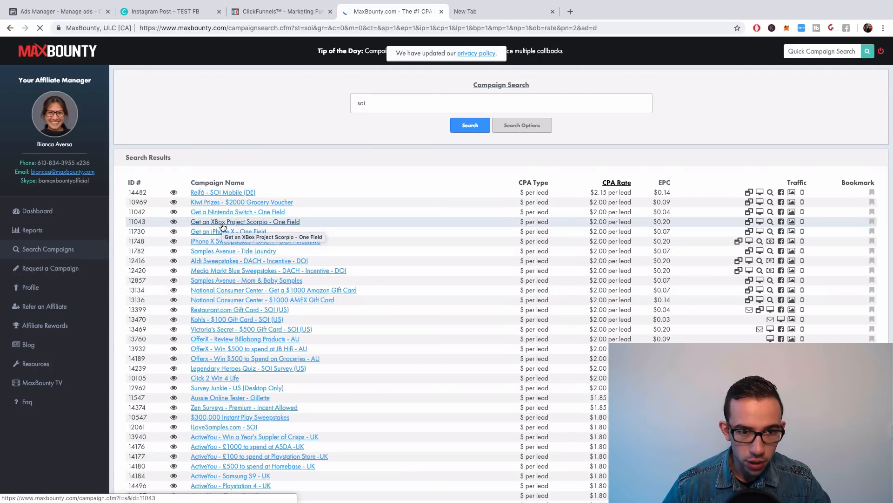
{"action": "scroll", "coordinate": [274, 200], "scroll_direction": "down", "scroll_amount": 1}
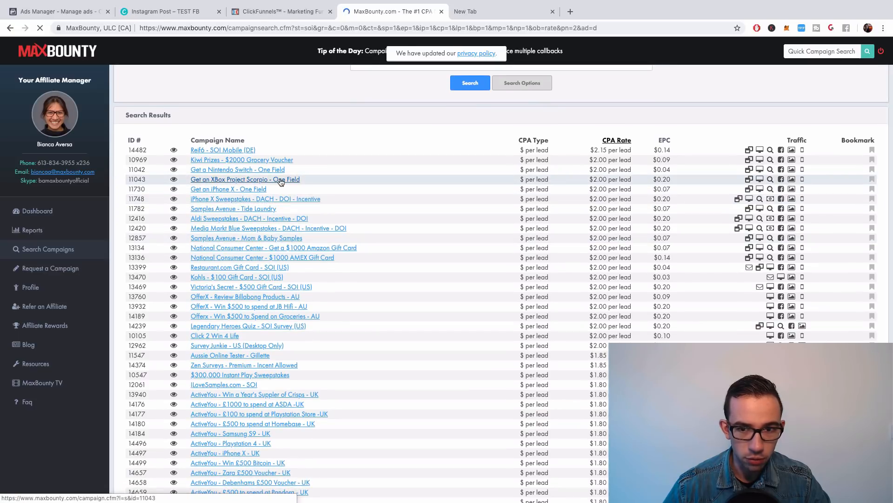
{"action": "scroll", "coordinate": [273, 247], "scroll_direction": "down", "scroll_amount": 1}
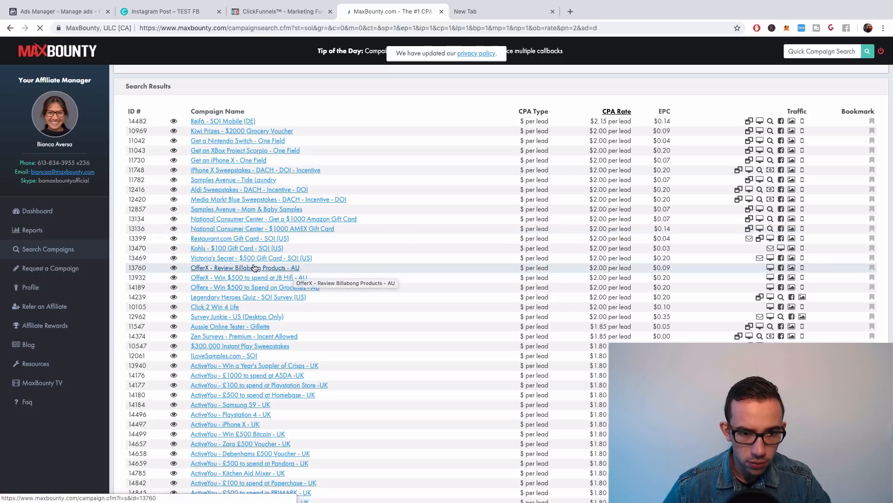
{"action": "scroll", "coordinate": [311, 290], "scroll_direction": "down", "scroll_amount": 1}
{"action": "scroll", "coordinate": [311, 289], "scroll_direction": "down", "scroll_amount": 3}
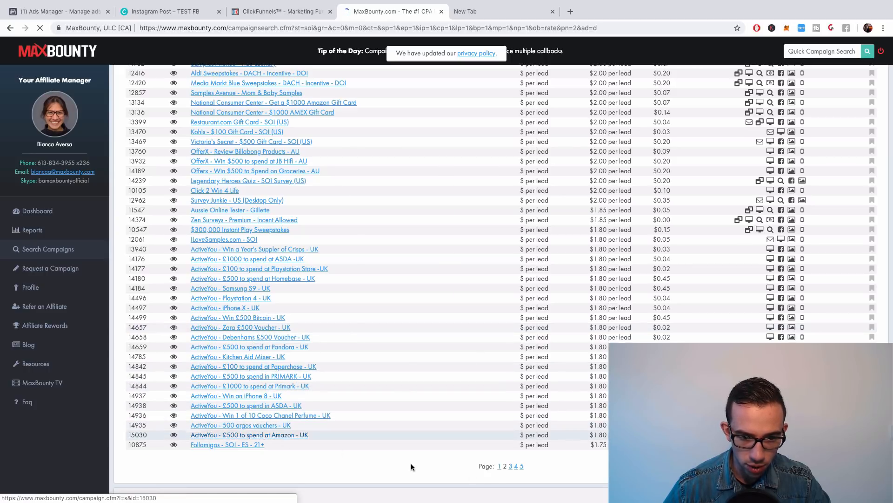
- Check page 3 of the campaign results, and return to the end of the list on page 2
{"action": "left_click", "coordinate": [511, 467]}
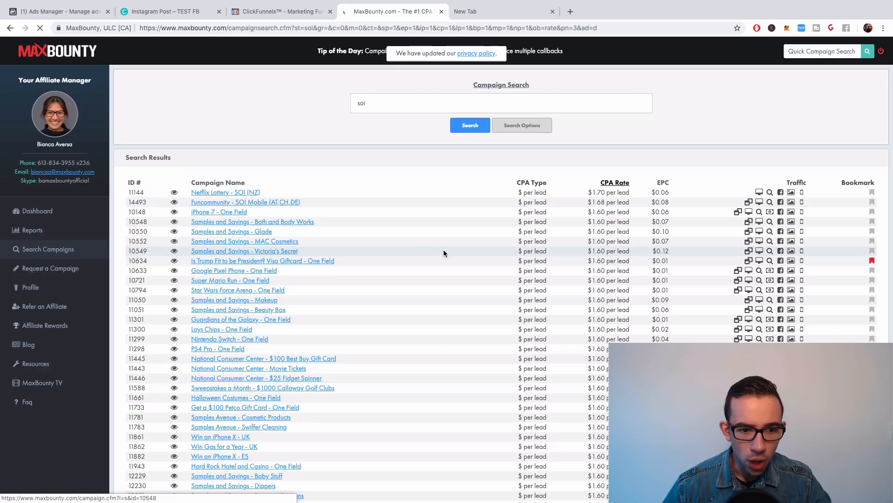
{"action": "scroll", "coordinate": [458, 268], "scroll_direction": "down", "scroll_amount": 5}
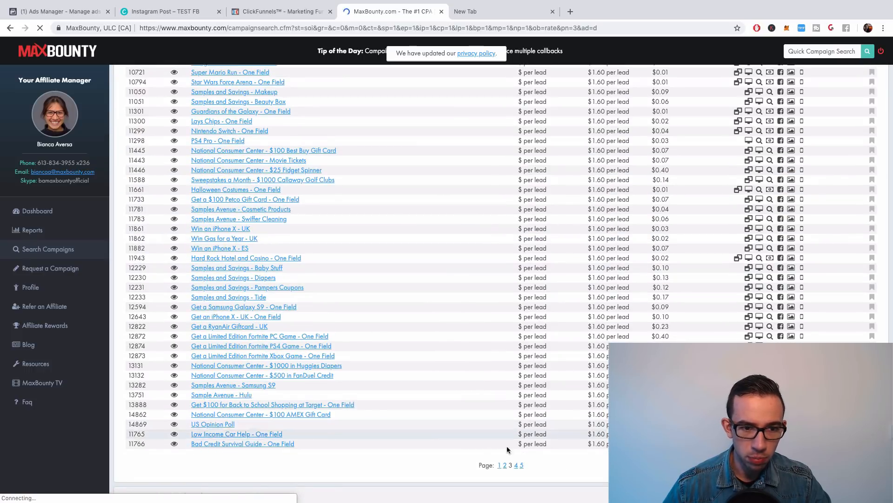
{"action": "left_click", "coordinate": [505, 465]}
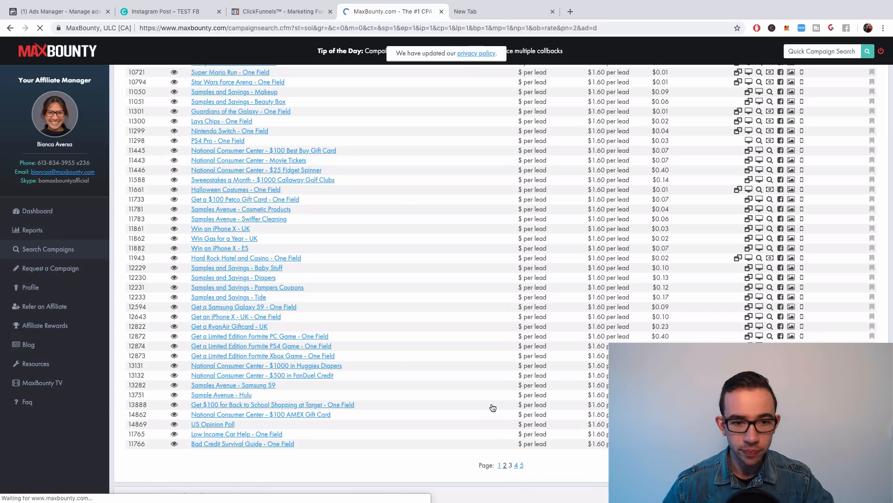
{"action": "scroll", "coordinate": [451, 358], "scroll_direction": "down", "scroll_amount": 15}
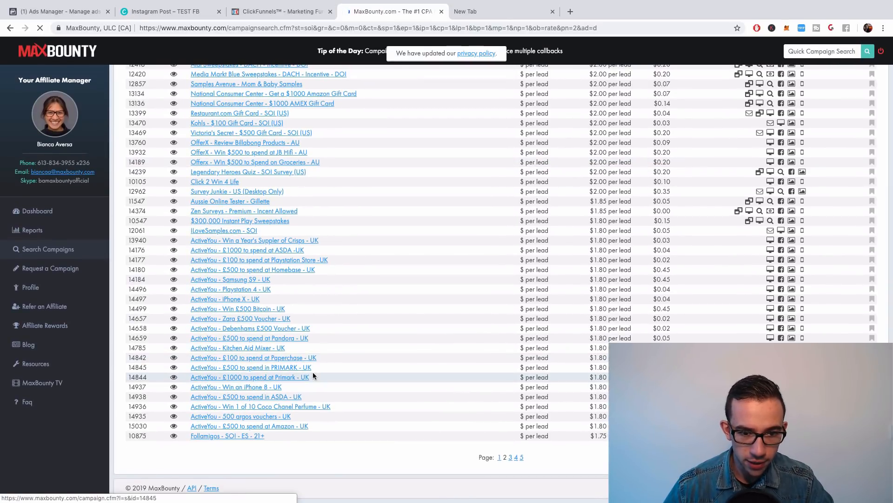
- Switch to the empty browser tab and search Google for "paperchase"
{"action": "left_click", "coordinate": [509, 15]}
{"action": "left_click", "coordinate": [339, 194]}
{"action": "type", "text": "paperchase"}
{"action": "key", "text": "Return"}
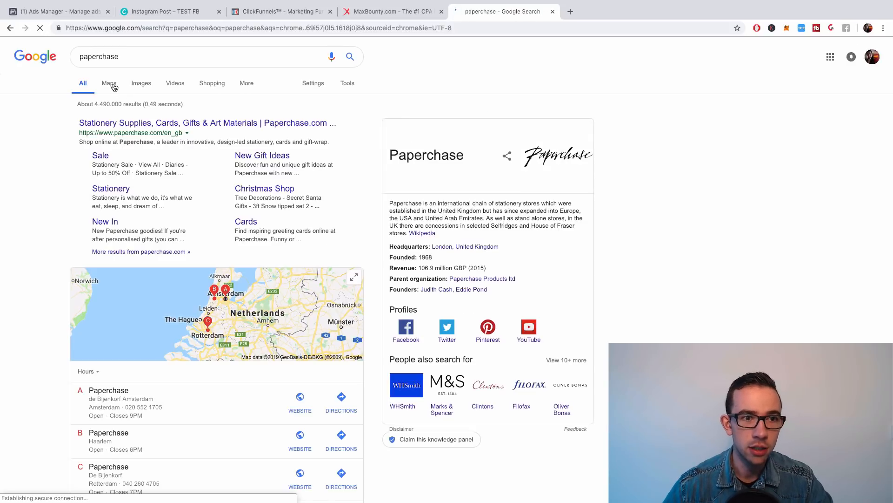
- Check the Paperchase stores on Google Maps, and go back to browse the image results for the brand
{"action": "left_click", "coordinate": [114, 87]}
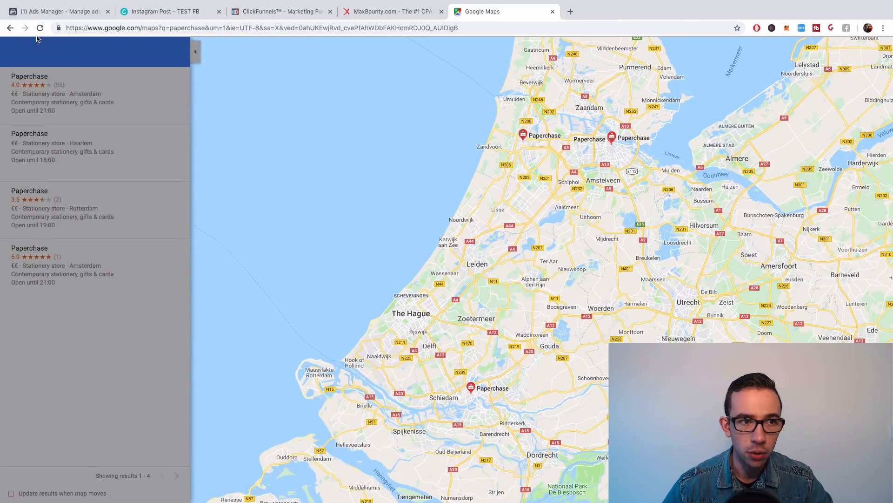
{"action": "left_click", "coordinate": [15, 27]}
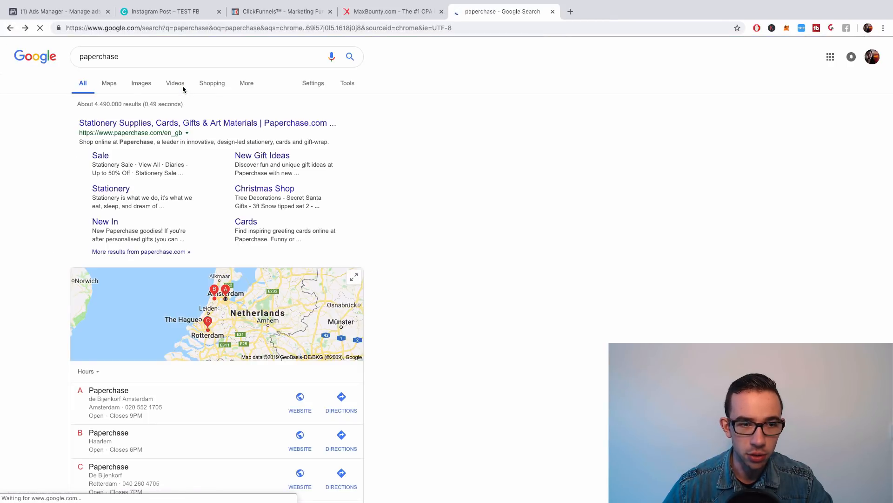
{"action": "left_click", "coordinate": [142, 83]}
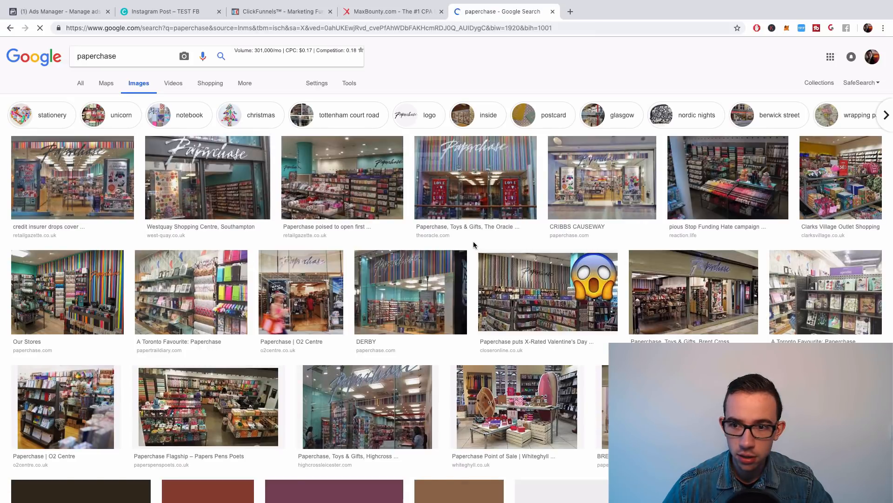
{"action": "scroll", "coordinate": [474, 245], "scroll_direction": "down", "scroll_amount": 1}
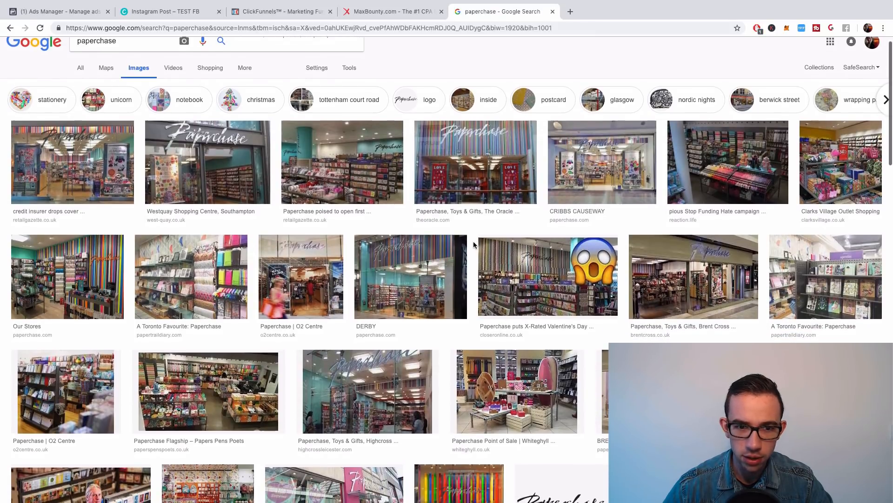
{"action": "scroll", "coordinate": [474, 245], "scroll_direction": "down", "scroll_amount": 4}
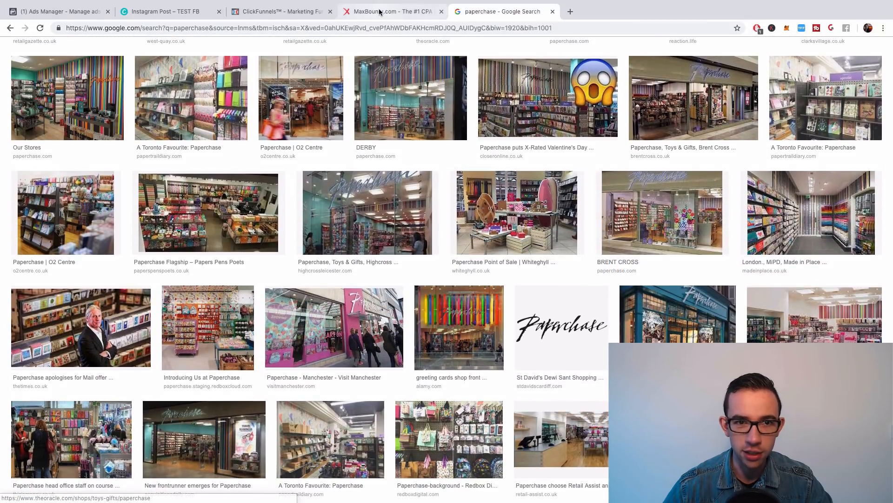
- Recheck the MaxBounty campaign list for another brand, and search Google Images for "homebase"
{"action": "left_click", "coordinate": [393, 12]}
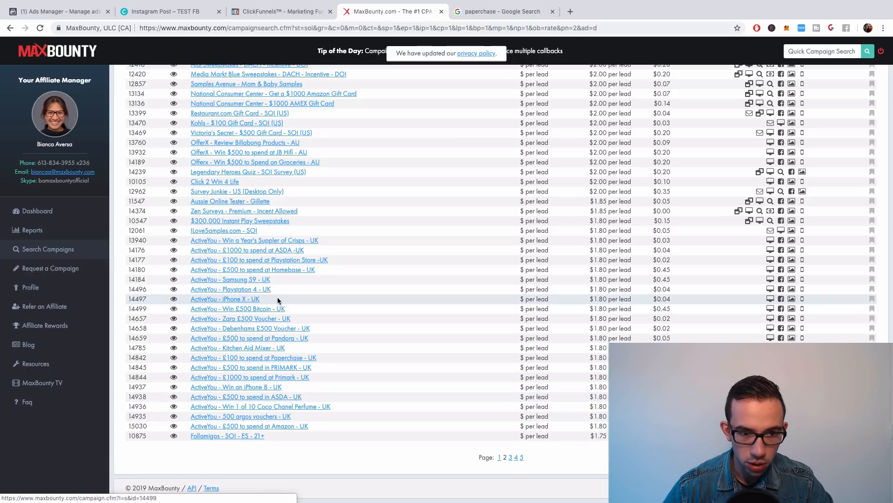
{"action": "scroll", "coordinate": [277, 291], "scroll_direction": "up", "scroll_amount": 1}
{"action": "left_click", "coordinate": [500, 11]}
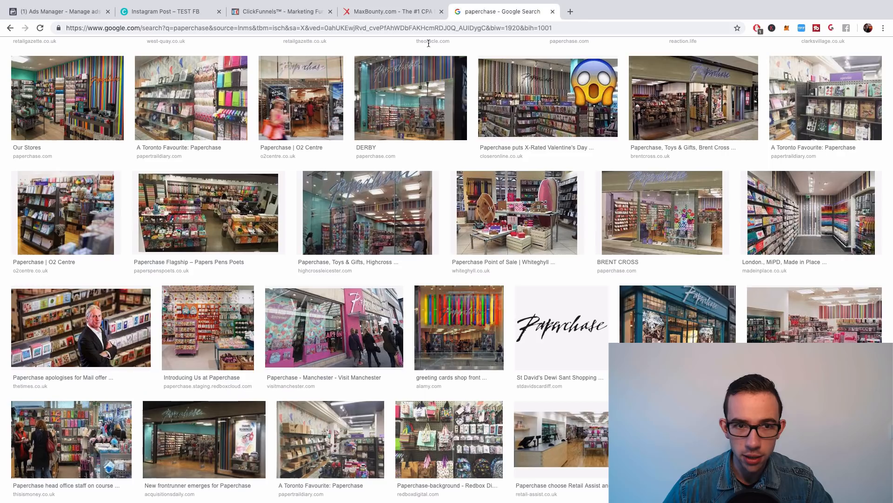
{"action": "scroll", "coordinate": [135, 140], "scroll_direction": "up", "scroll_amount": 5}
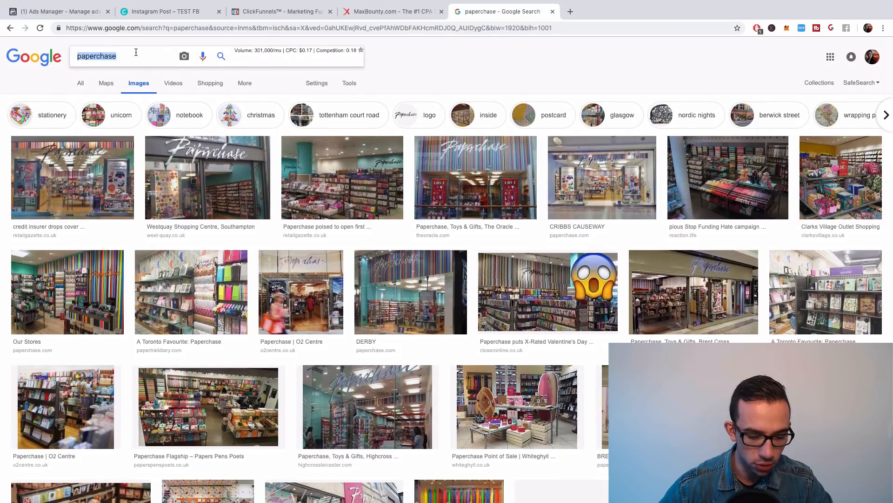
{"action": "type", "text": "ho,eb"}
{"action": "key", "text": "BackSpace"}
{"action": "key", "text": "BackSpace"}
{"action": "key", "text": "BackSpace"}
{"action": "type", "text": "mebase"}
{"action": "key", "text": "Return"}
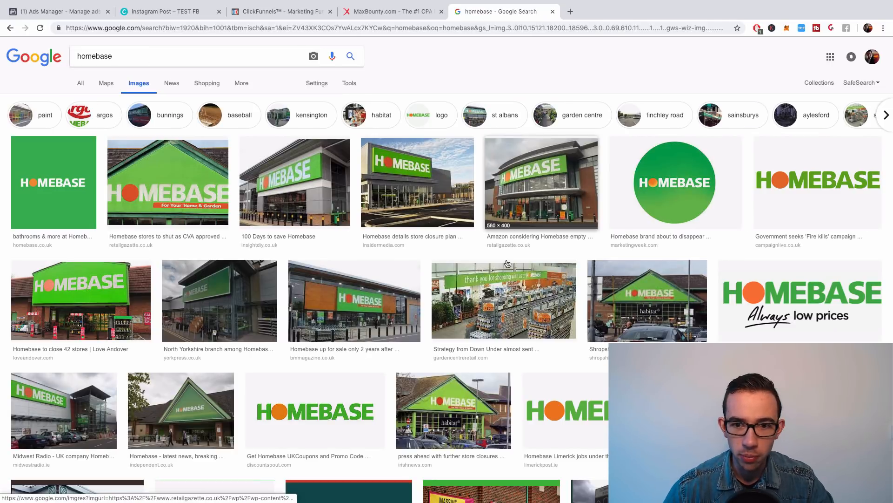
- Examine the Homebase image results for pictures of stores and logos usable in advertising
{"action": "scroll", "coordinate": [298, 294], "scroll_direction": "down", "scroll_amount": 8}
{"action": "scroll", "coordinate": [298, 293], "scroll_direction": "up", "scroll_amount": 1}
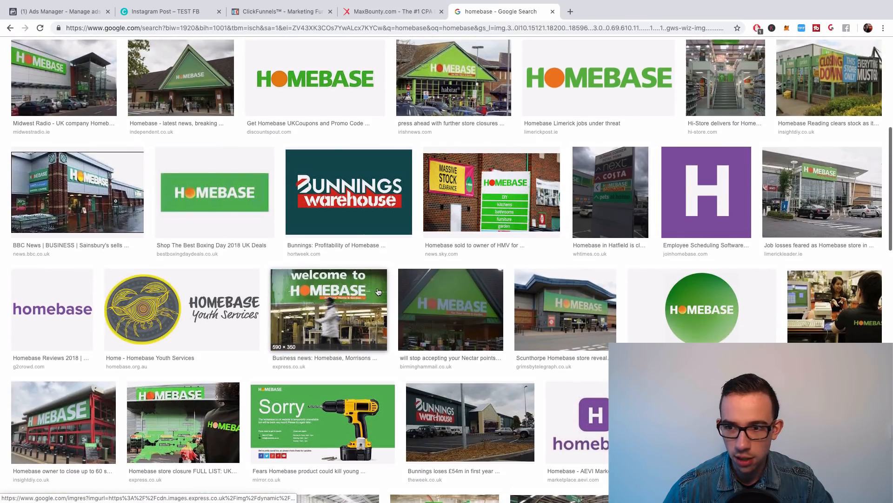
{"action": "scroll", "coordinate": [399, 159], "scroll_direction": "up", "scroll_amount": 1}
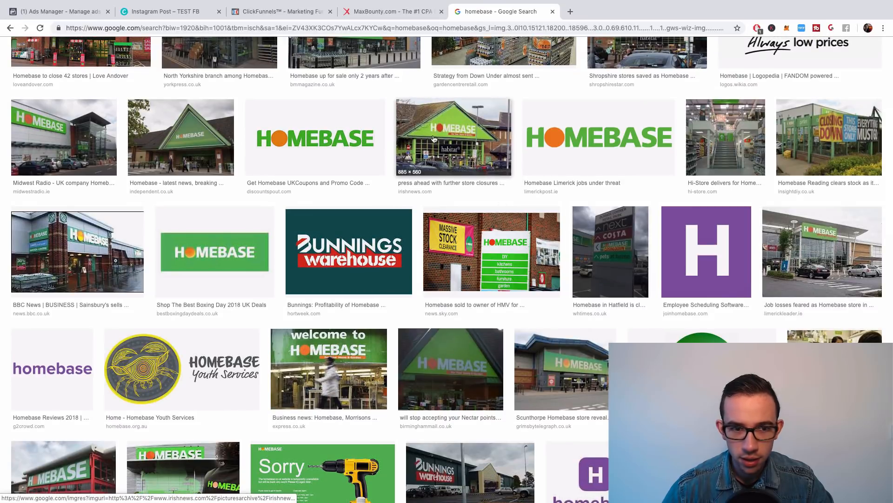
{"action": "scroll", "coordinate": [220, 224], "scroll_direction": "down", "scroll_amount": 4}
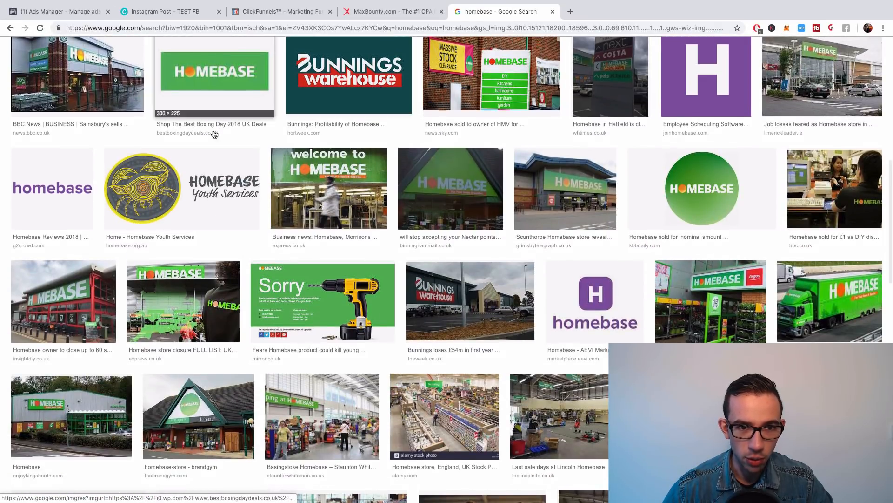
{"action": "scroll", "coordinate": [390, 286], "scroll_direction": "down", "scroll_amount": 1}
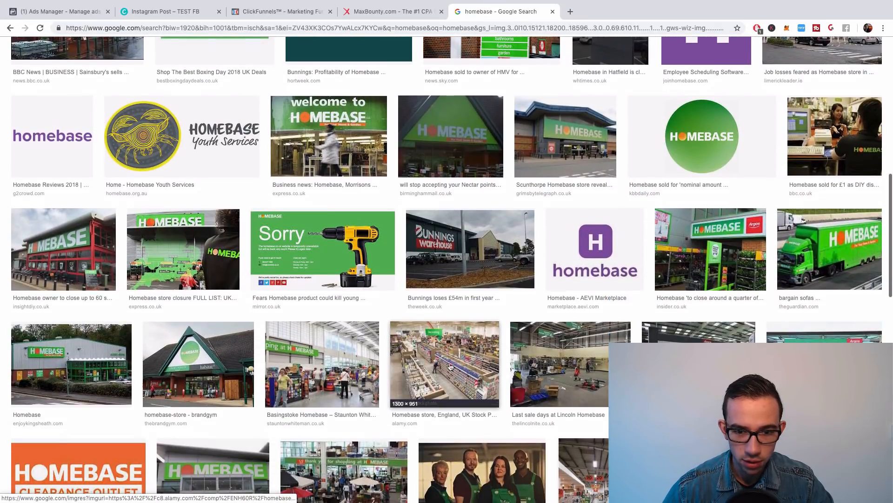
{"action": "scroll", "coordinate": [427, 356], "scroll_direction": "down", "scroll_amount": 5}
{"action": "scroll", "coordinate": [430, 153], "scroll_direction": "up", "scroll_amount": 10}
{"action": "scroll", "coordinate": [430, 153], "scroll_direction": "down", "scroll_amount": 1}
- Return to MaxBounty and open the campaign "ActiveYou - £500 to spend at Homebase - UK"
{"action": "key", "text": "ctrl+shift+Tab"}
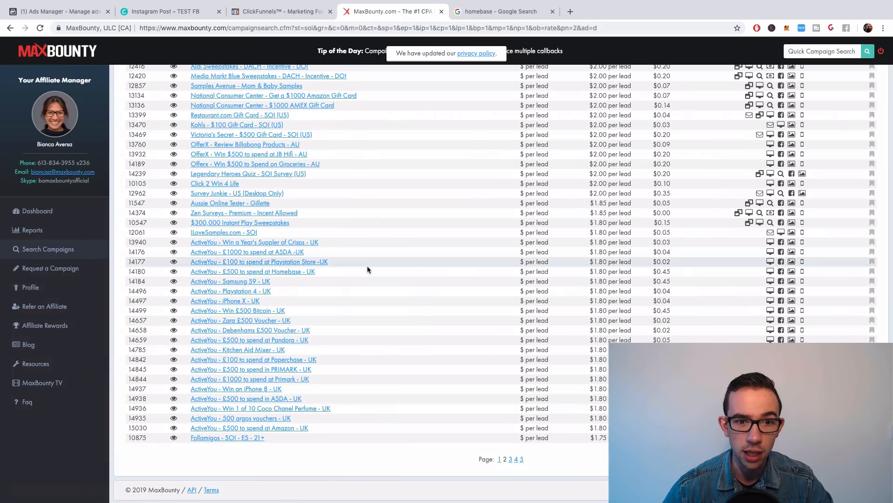
{"action": "left_click", "coordinate": [270, 272]}
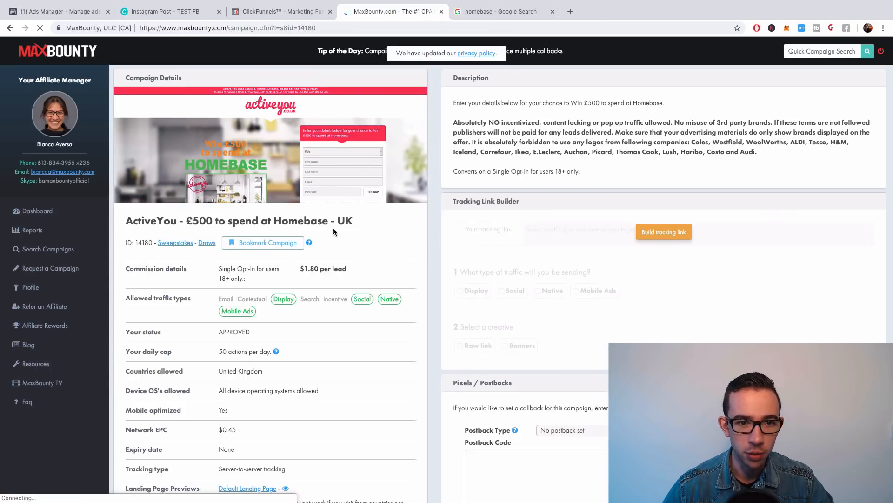
{"action": "scroll", "coordinate": [333, 228], "scroll_direction": "down", "scroll_amount": 4}
- Open the campaign's default landing page preview in a separate browser tab
{"action": "right_click", "coordinate": [260, 304]}
{"action": "key", "text": "Return"}
{"action": "left_click", "coordinate": [504, 11]}
- Go back to the campaign details and check the daily cap and the age requirement
{"action": "left_click", "coordinate": [396, 11]}
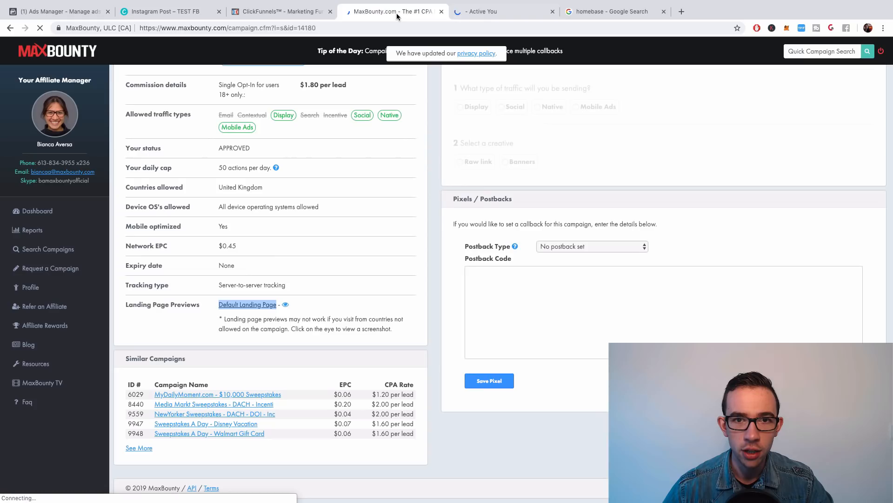
{"action": "left_click", "coordinate": [226, 168]}
{"action": "left_click_drag", "start_coordinate": [239, 171], "coordinate": [274, 167]}
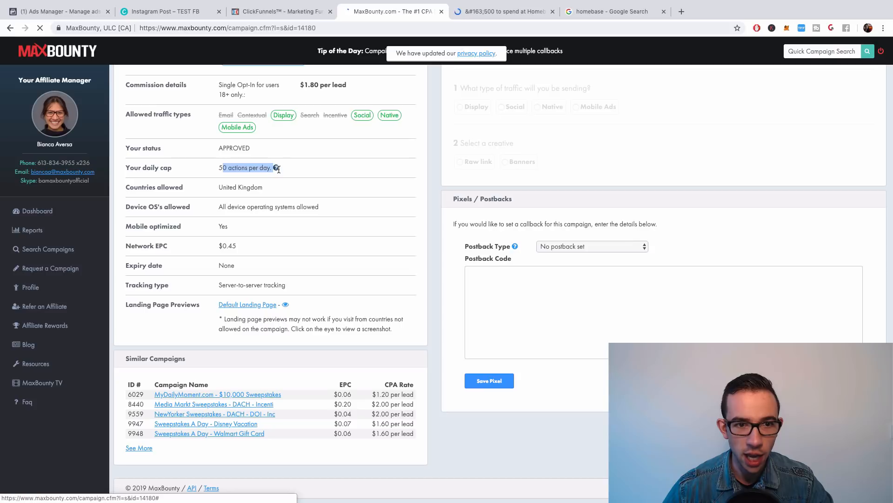
{"action": "left_click", "coordinate": [340, 166]}
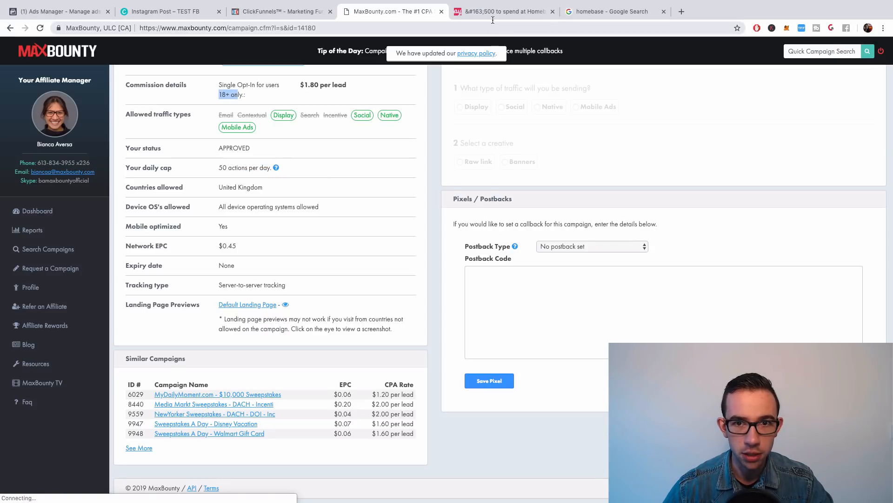
- Review the Homebase landing page and its registration form, and close that tab to return to the campaign details
{"action": "left_click", "coordinate": [493, 14]}
{"action": "scroll", "coordinate": [527, 158], "scroll_direction": "down", "scroll_amount": 5}
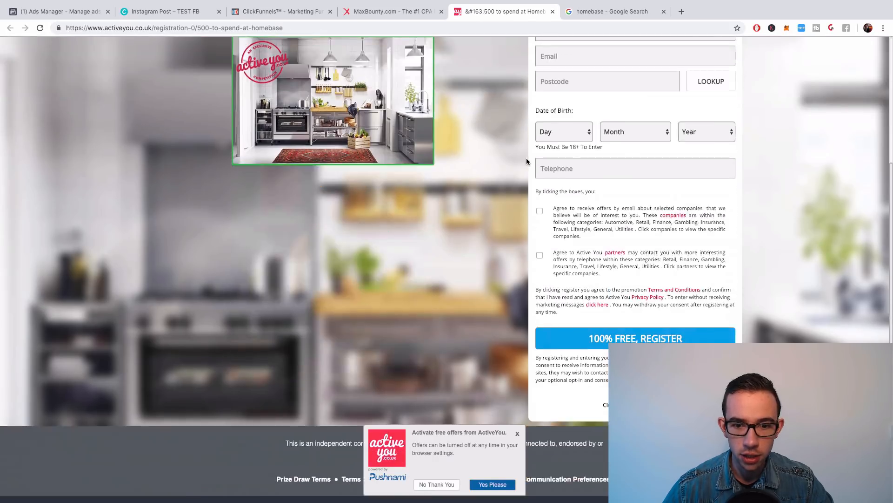
{"action": "scroll", "coordinate": [526, 158], "scroll_direction": "up", "scroll_amount": 4}
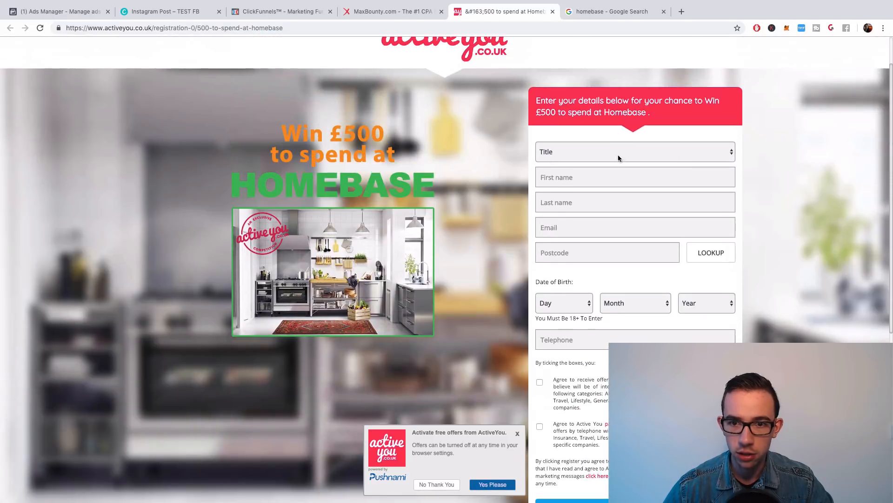
{"action": "scroll", "coordinate": [608, 279], "scroll_direction": "down", "scroll_amount": 2}
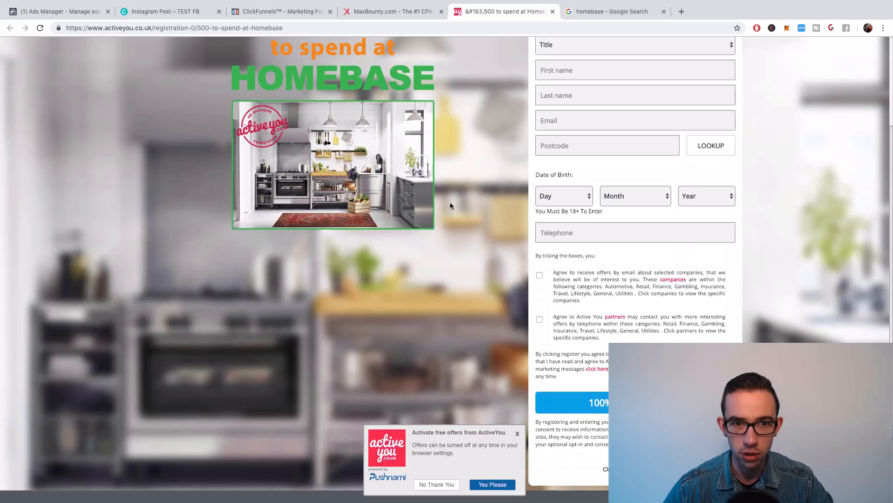
{"action": "scroll", "coordinate": [450, 203], "scroll_direction": "up", "scroll_amount": 3}
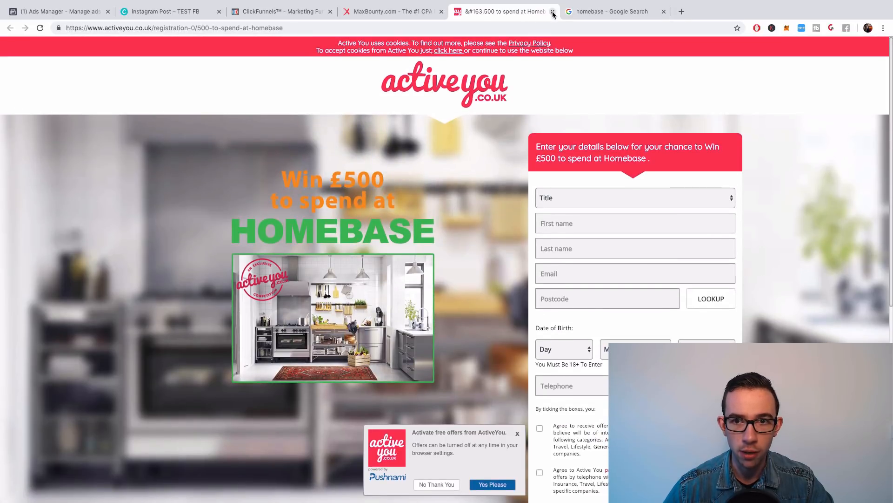
{"action": "left_click", "coordinate": [553, 12]}
{"action": "scroll", "coordinate": [403, 195], "scroll_direction": "up", "scroll_amount": 4}
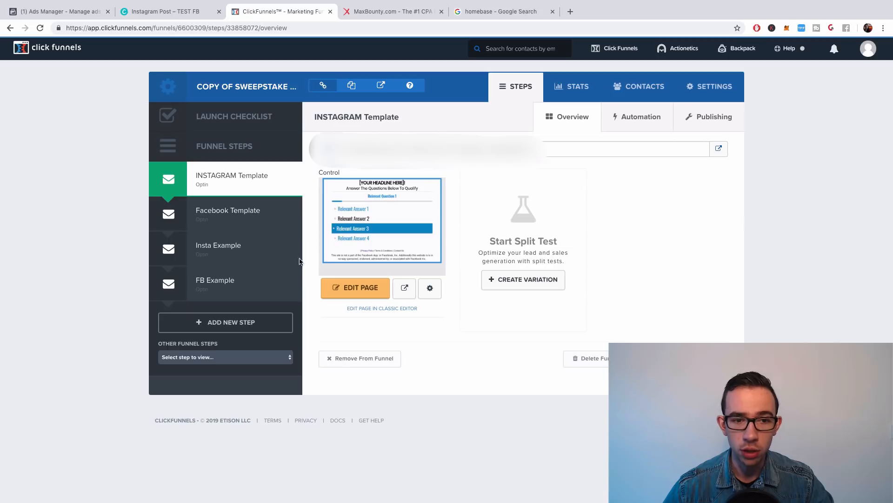
- Delete the FB Example, Insta Example and INSTAGRAM Template steps from the copied sweepstake funnel, keeping only Facebook Template
{"action": "left_click", "coordinate": [288, 284]}
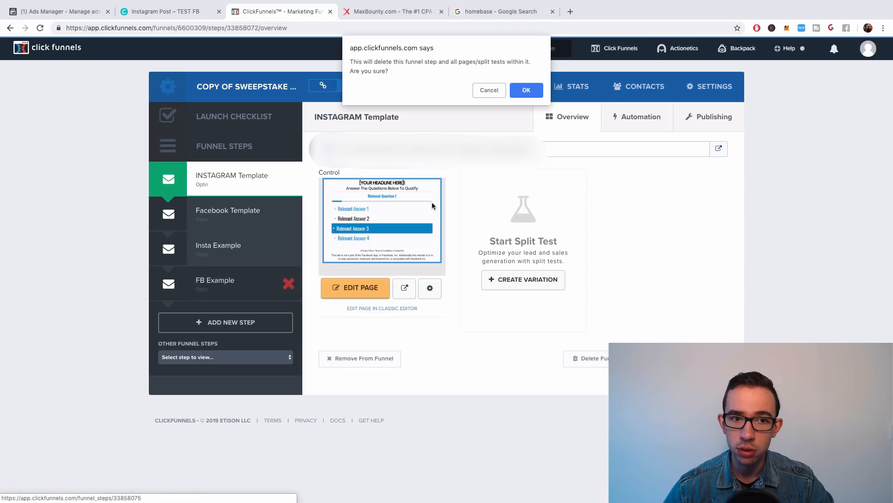
{"action": "left_click", "coordinate": [526, 92]}
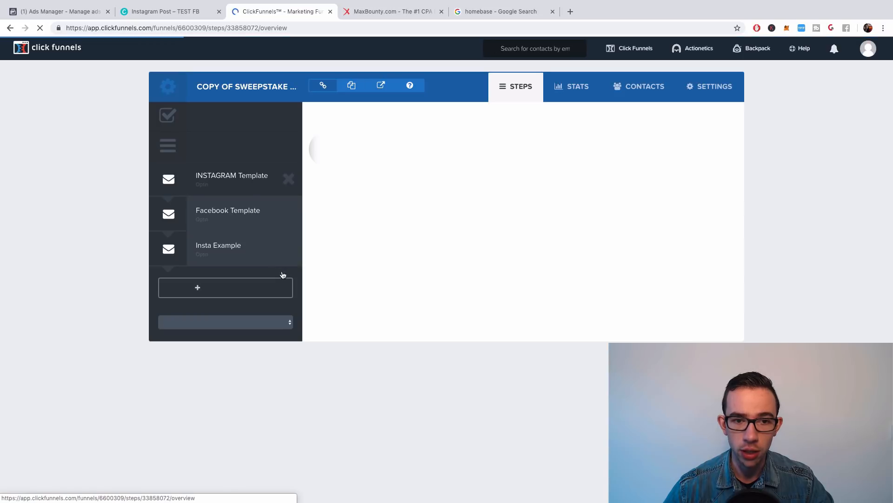
{"action": "left_click", "coordinate": [288, 249]}
{"action": "left_click", "coordinate": [523, 91]}
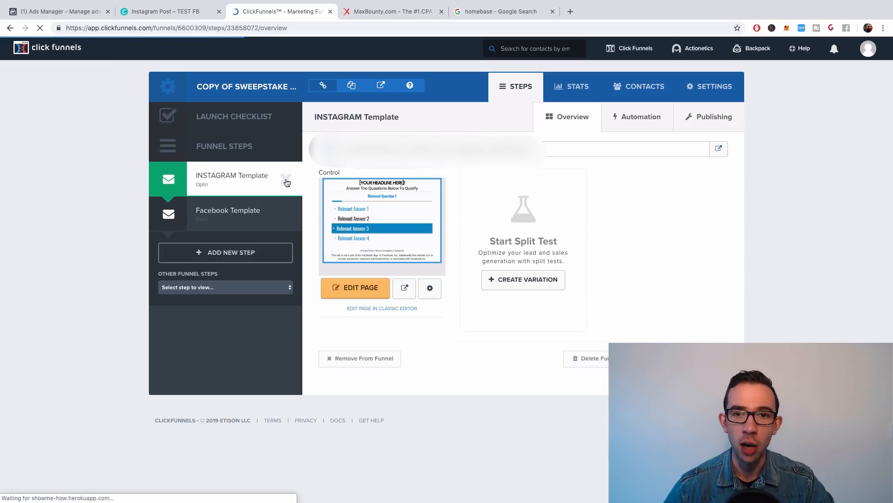
{"action": "left_click", "coordinate": [286, 180]}
{"action": "left_click", "coordinate": [528, 92]}
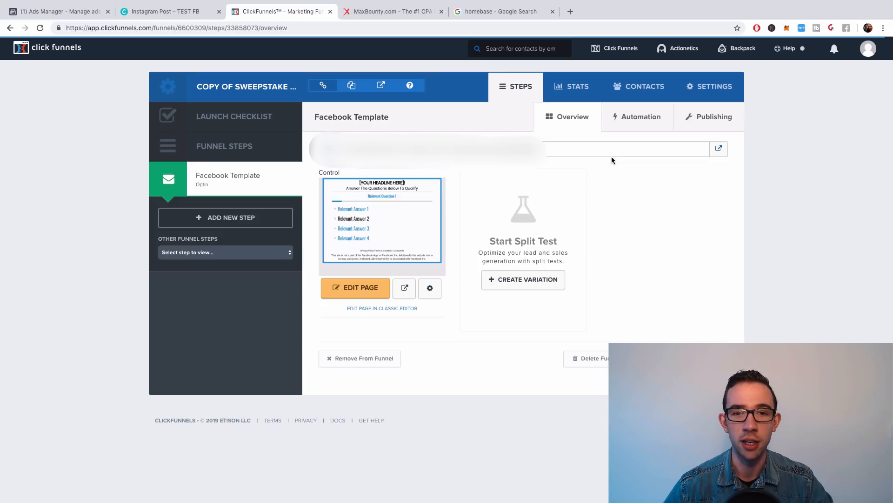
- Rename the funnel to "Homebase Bridge Page" in its settings
{"action": "left_click", "coordinate": [718, 87]}
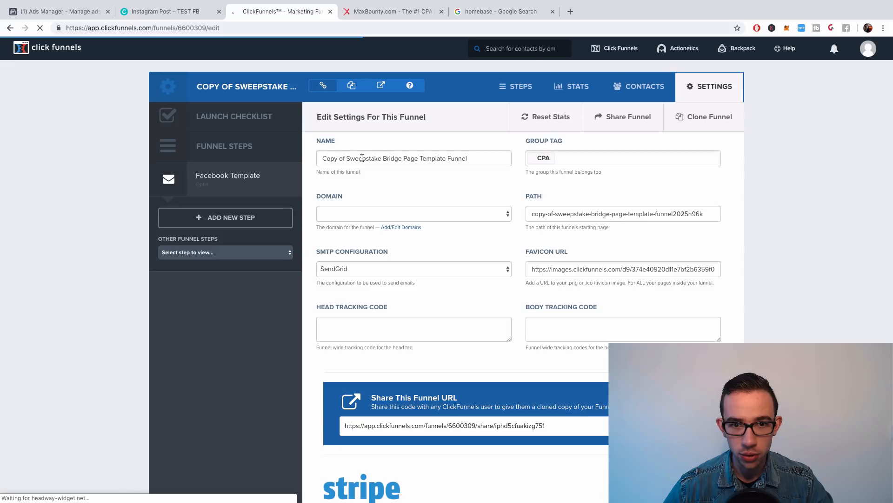
{"action": "double_click", "coordinate": [436, 158]}
{"action": "key", "text": "BackSpace"}
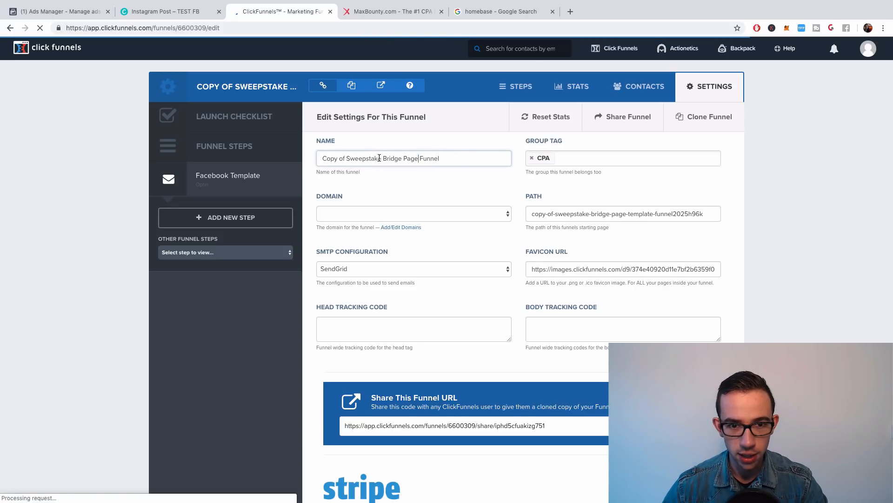
{"action": "left_click_drag", "start_coordinate": [315, 158], "coordinate": [345, 159]}
{"action": "key", "text": "BackSpace"}
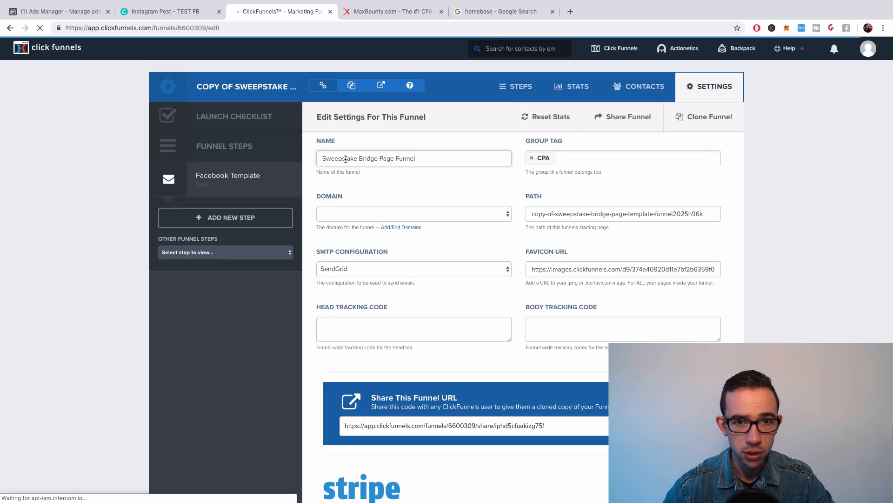
{"action": "type", "text": "Homebase"}
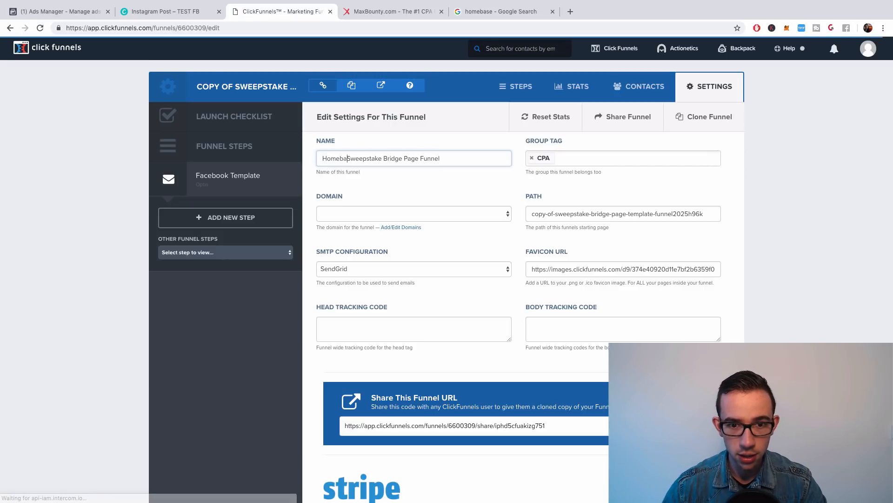
{"action": "left_click_drag", "start_coordinate": [353, 159], "coordinate": [391, 159]}
{"action": "key", "text": "BackSpace"}
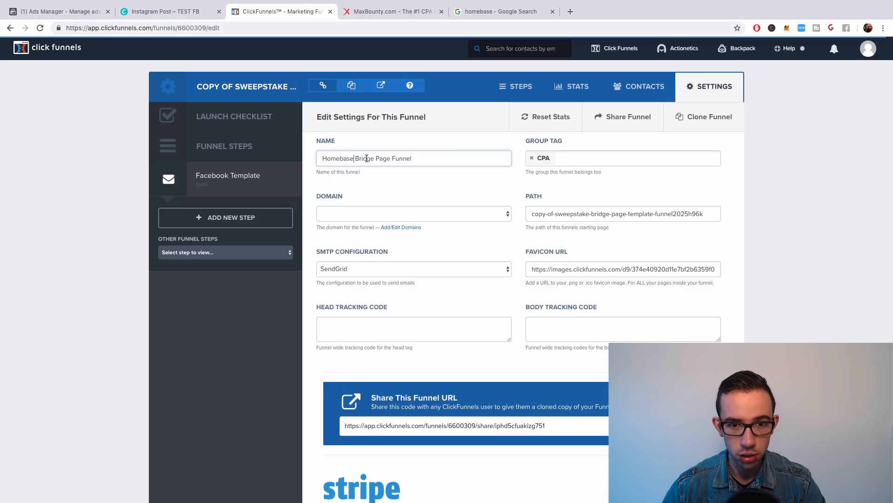
{"action": "double_click", "coordinate": [403, 159]}
{"action": "key", "text": "BackSpace"}
{"action": "key", "text": "BackSpace"}
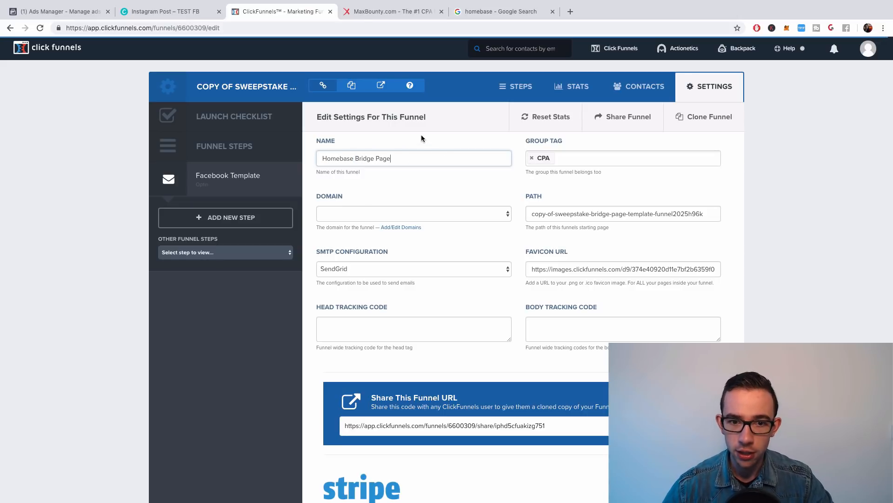
- Assign a custom domain to the funnel and save the funnel settings
{"action": "left_click", "coordinate": [395, 213]}
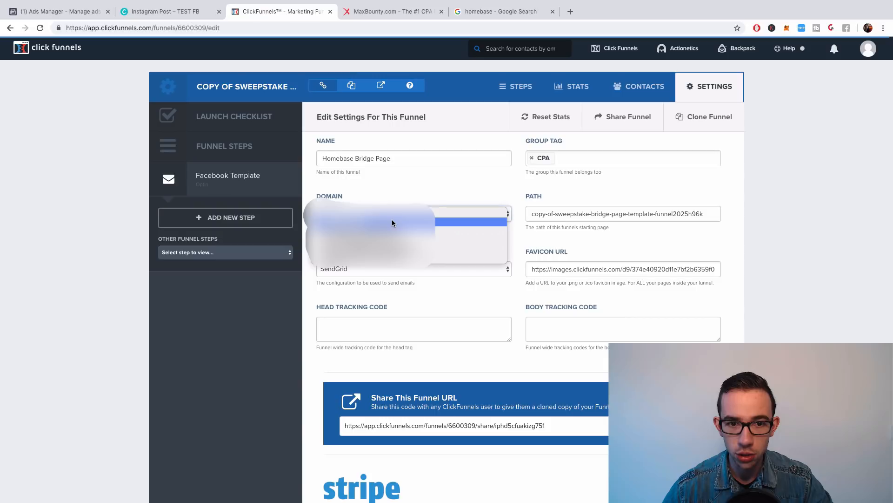
{"action": "left_click", "coordinate": [392, 222]}
{"action": "scroll", "coordinate": [441, 177], "scroll_direction": "down", "scroll_amount": 15}
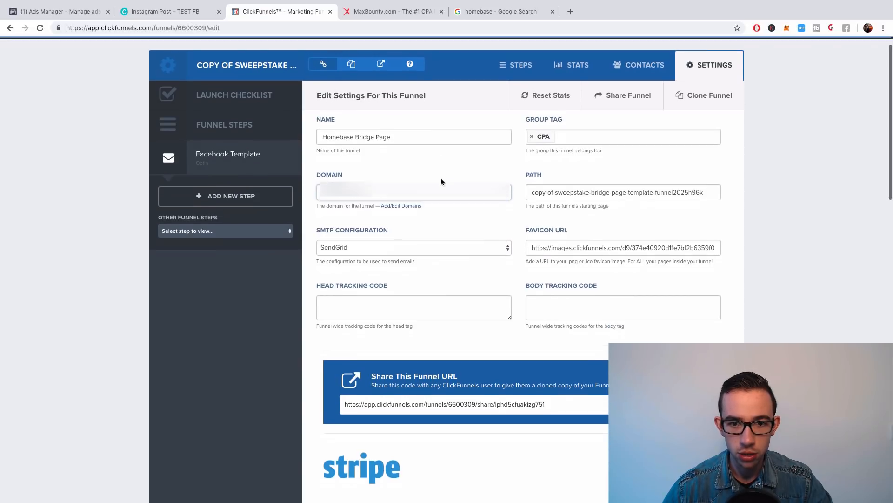
{"action": "scroll", "coordinate": [521, 212], "scroll_direction": "down", "scroll_amount": 2}
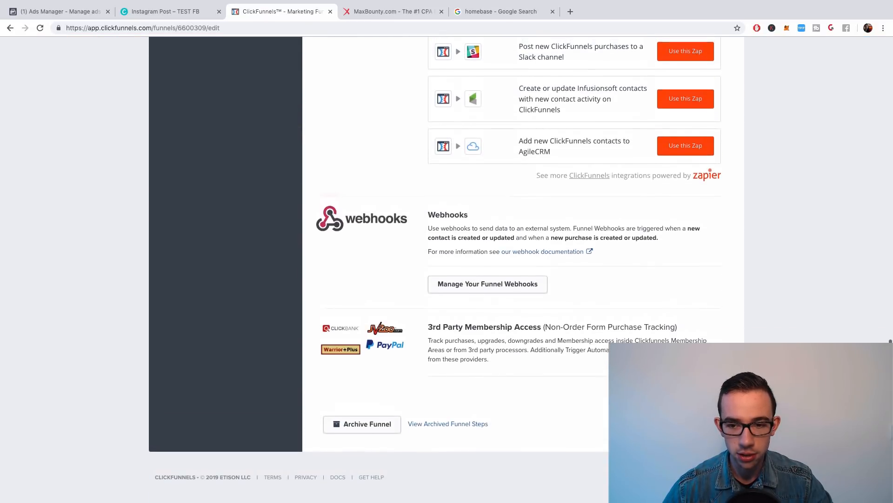
{"action": "left_click", "coordinate": [673, 426]}
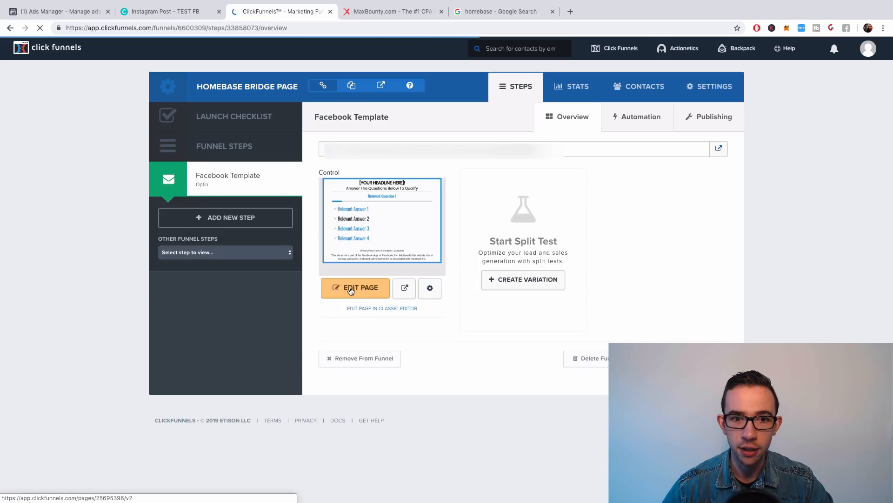
- Edit the Facebook Template page and replace its headline placeholder so it reads "WIN A VOUCHER AND SHOP FOR FREE AT HOMEBASE!"
{"action": "left_click", "coordinate": [351, 290]}
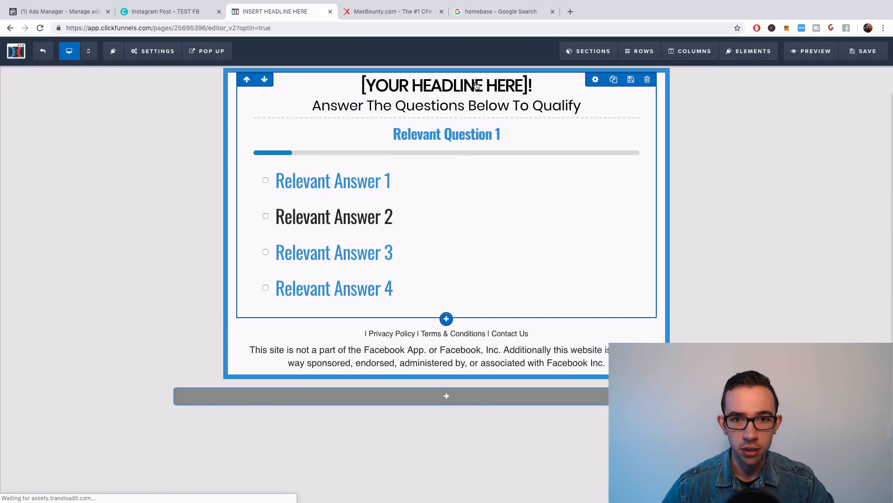
{"action": "left_click", "coordinate": [458, 85]}
{"action": "left_click_drag", "start_coordinate": [527, 86], "coordinate": [358, 89]}
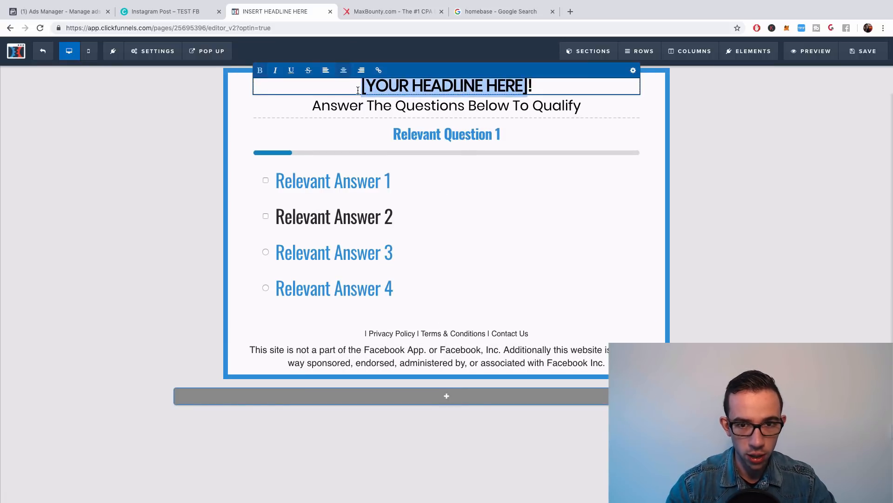
{"action": "type", "text": "WIN A VOUCHER AN"}
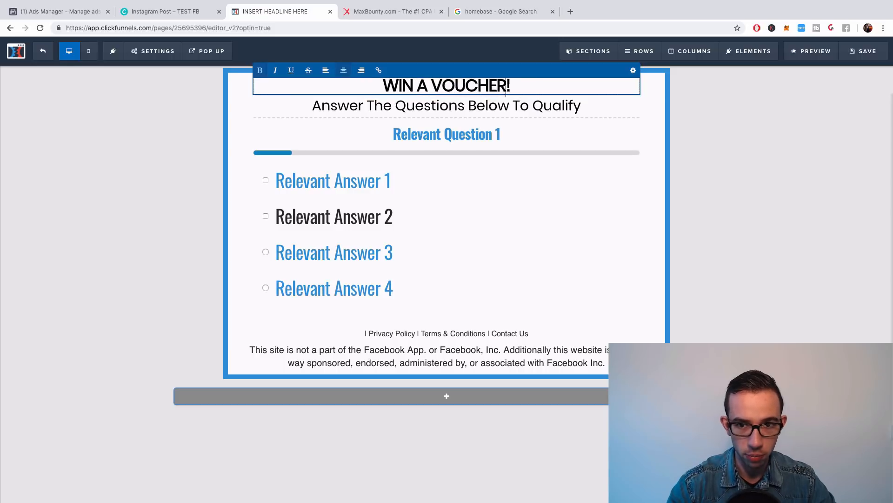
{"action": "type", "text": "D SHOP FR"}
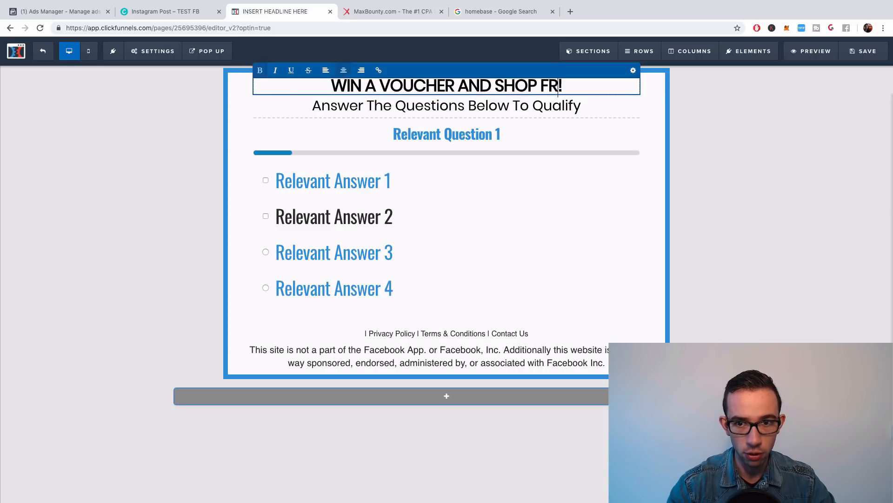
{"action": "key", "text": "BackSpace"}
{"action": "type", "text": "OR FREE AT HOM"}
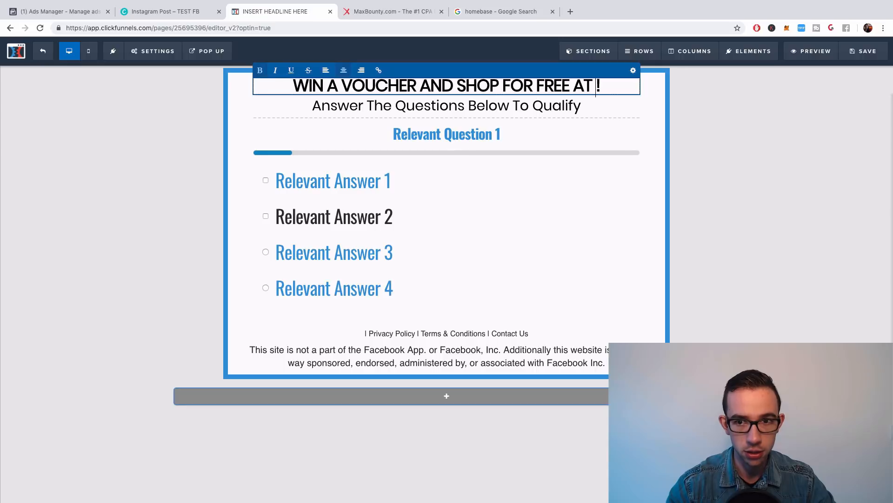
{"action": "type", "text": "EBASE"}
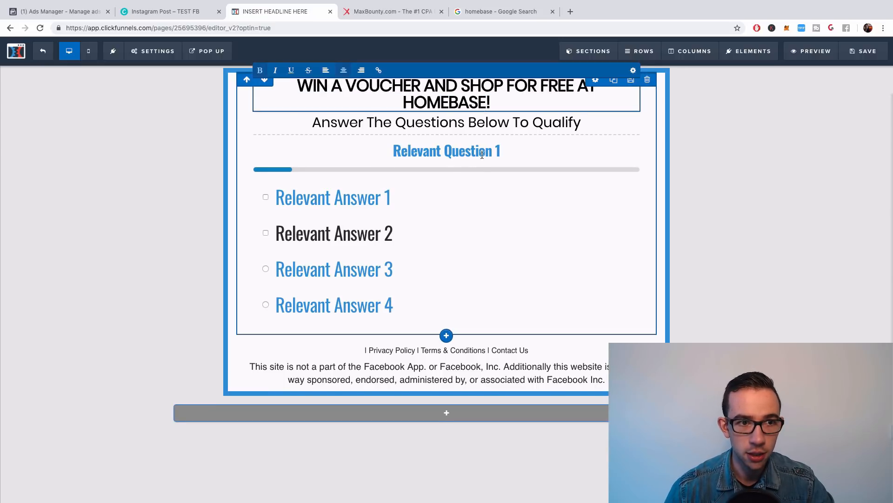
{"action": "left_click", "coordinate": [189, 94]}
- Show the page in the mobile view and check how the headline and survey are laid out
{"action": "left_click", "coordinate": [89, 51]}
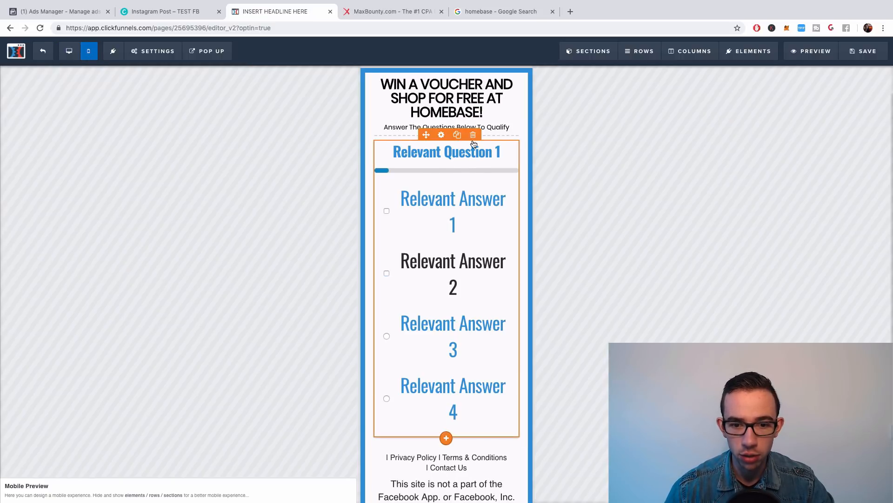
{"action": "scroll", "coordinate": [474, 251], "scroll_direction": "down", "scroll_amount": 2}
{"action": "scroll", "coordinate": [474, 251], "scroll_direction": "up", "scroll_amount": 2}
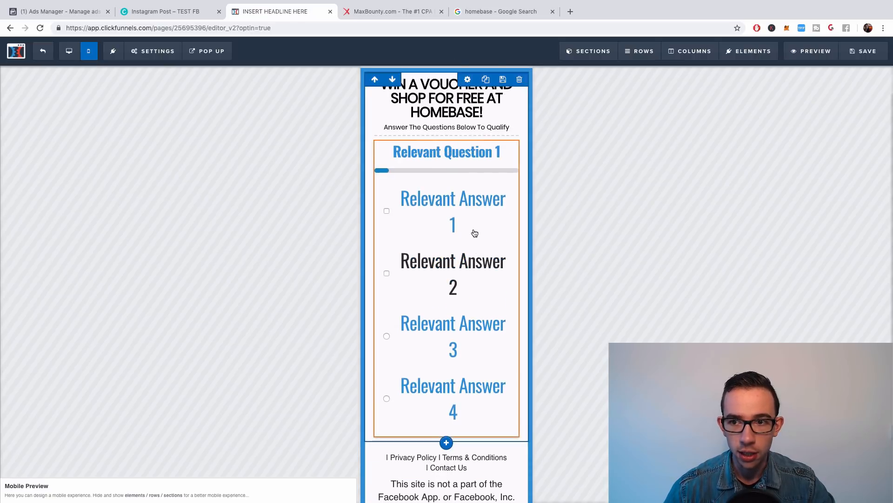
- Change the survey's first question to "Have You Shopped At Homebase Before?"
{"action": "left_click", "coordinate": [501, 230]}
{"action": "left_click", "coordinate": [810, 150]}
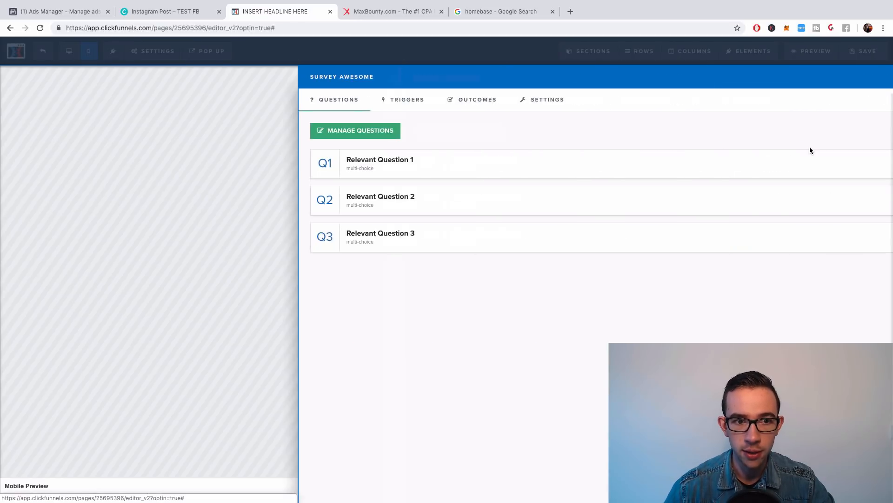
{"action": "left_click", "coordinate": [168, 163]}
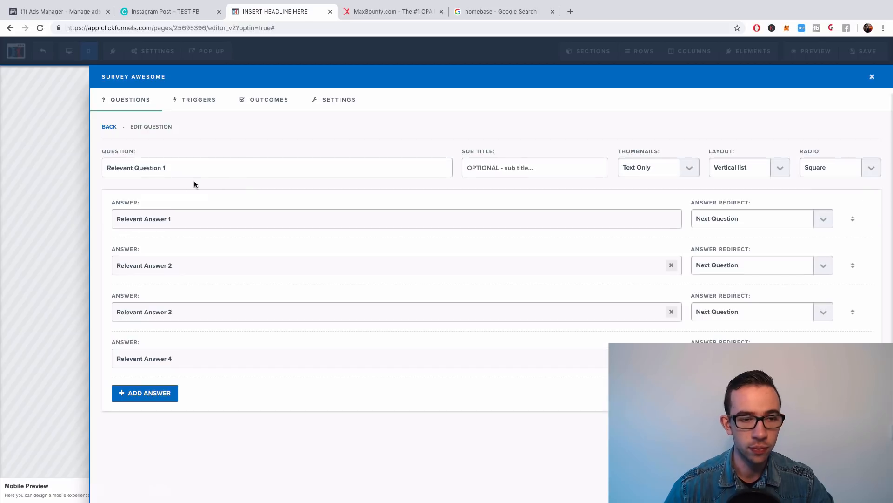
{"action": "triple_click", "coordinate": [179, 169]}
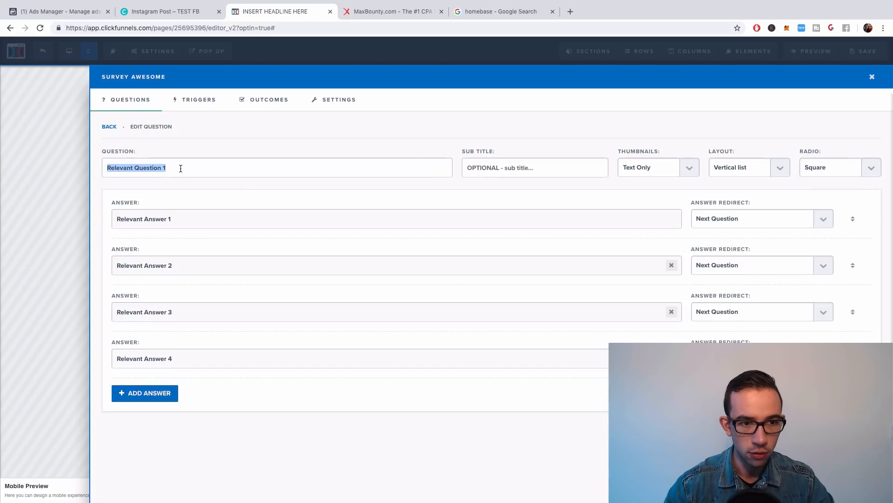
{"action": "type", "text": "Have You Shopped At Homebase Before?"}
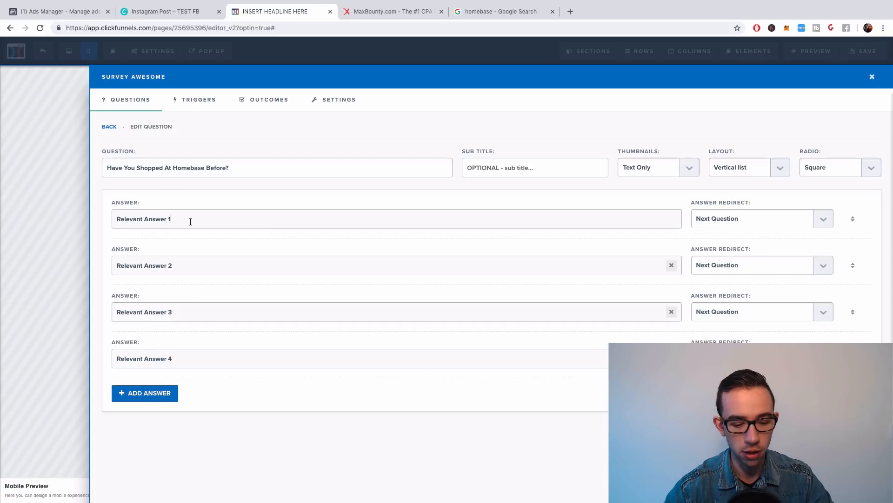
- Set the first question's first answer to "Yes" and its second answer to "No"
{"action": "triple_click", "coordinate": [190, 222]}
{"action": "type", "text": "Yes"}
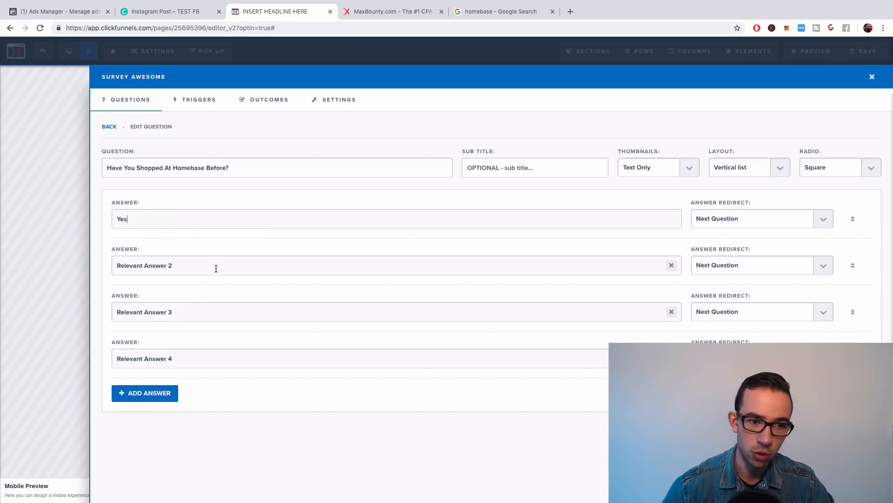
{"action": "triple_click", "coordinate": [215, 270]}
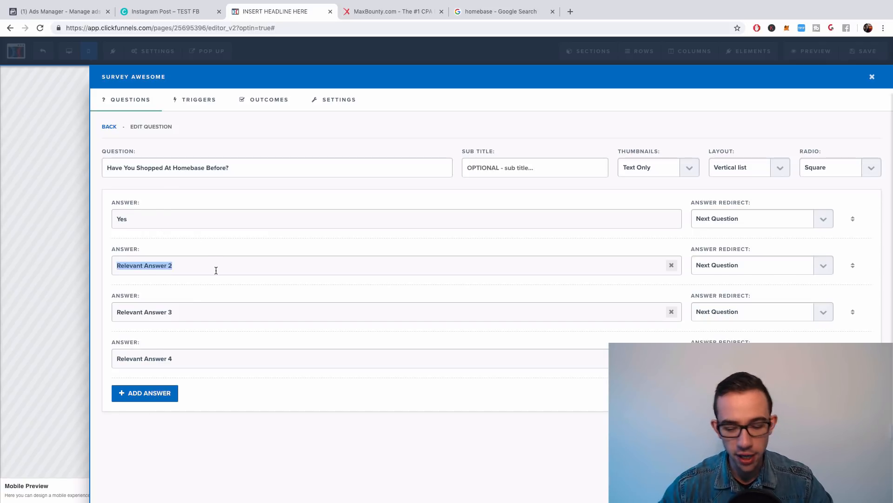
{"action": "type", "text": "No"}
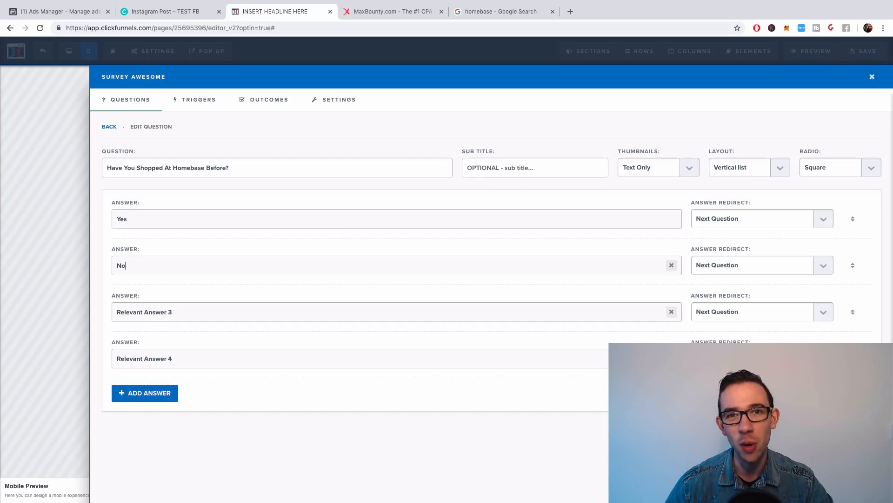
- Delete Relevant Answer 3 and Relevant Answer 4 from the first question and return to the page
{"action": "left_click", "coordinate": [675, 313]}
{"action": "left_click", "coordinate": [527, 83]}
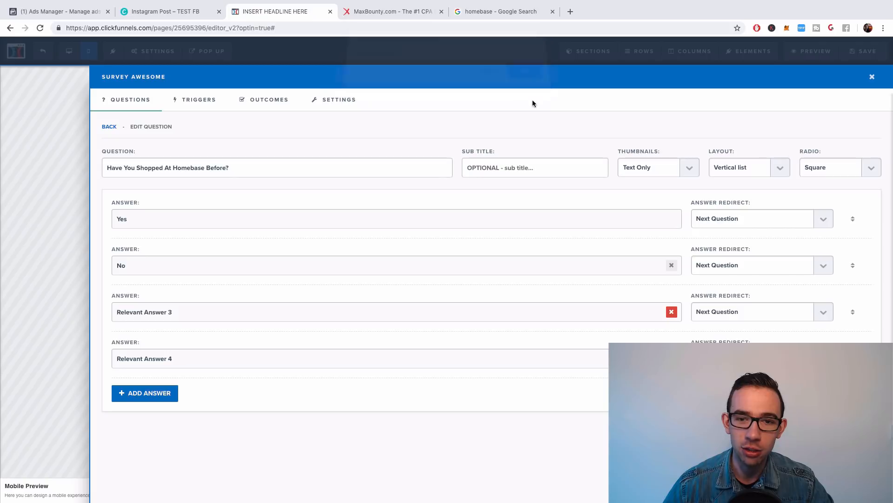
{"action": "left_click", "coordinate": [672, 312]}
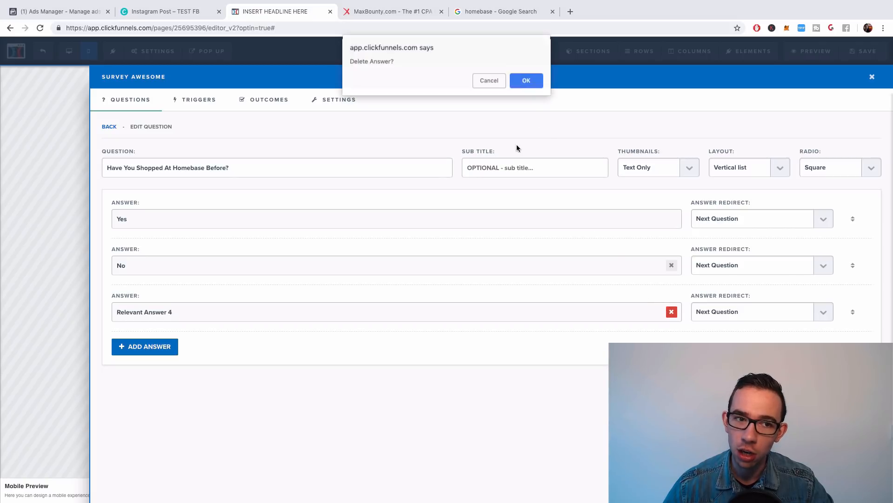
{"action": "left_click", "coordinate": [526, 82]}
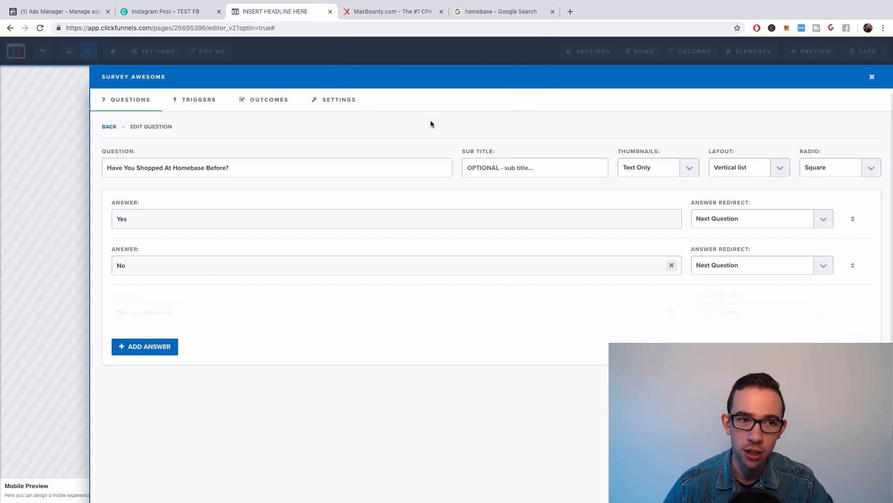
{"action": "left_click", "coordinate": [108, 127]}
{"action": "left_click", "coordinate": [44, 183]}
{"action": "left_click", "coordinate": [318, 208]}
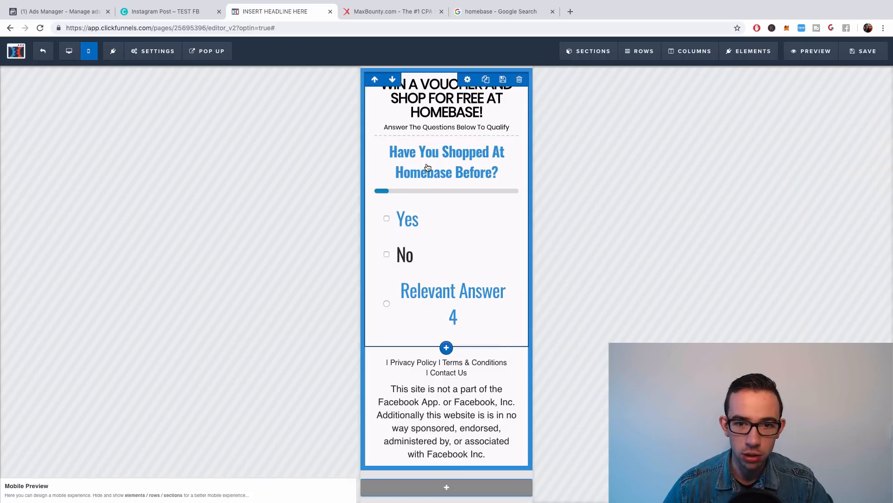
- Delete the leftover Relevant Answer 4 from the survey's first question and return to the question list
{"action": "left_click", "coordinate": [458, 235]}
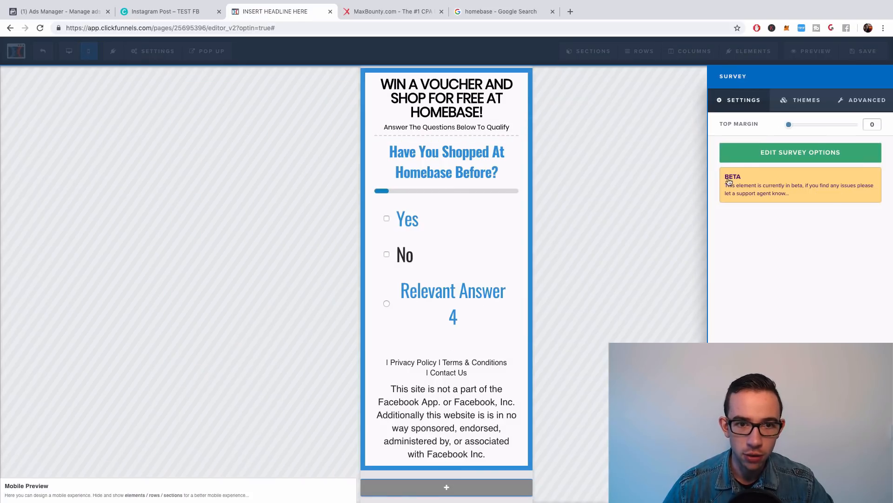
{"action": "left_click", "coordinate": [797, 152]}
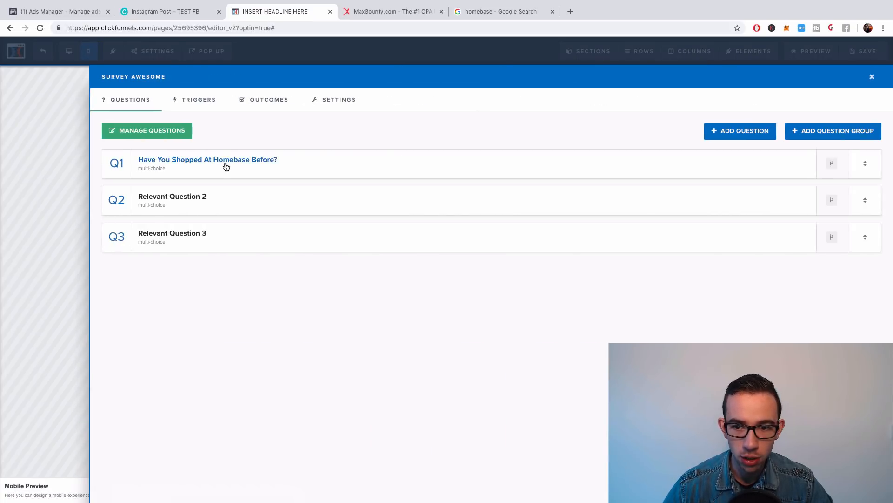
{"action": "left_click", "coordinate": [224, 166]}
{"action": "left_click", "coordinate": [672, 312]}
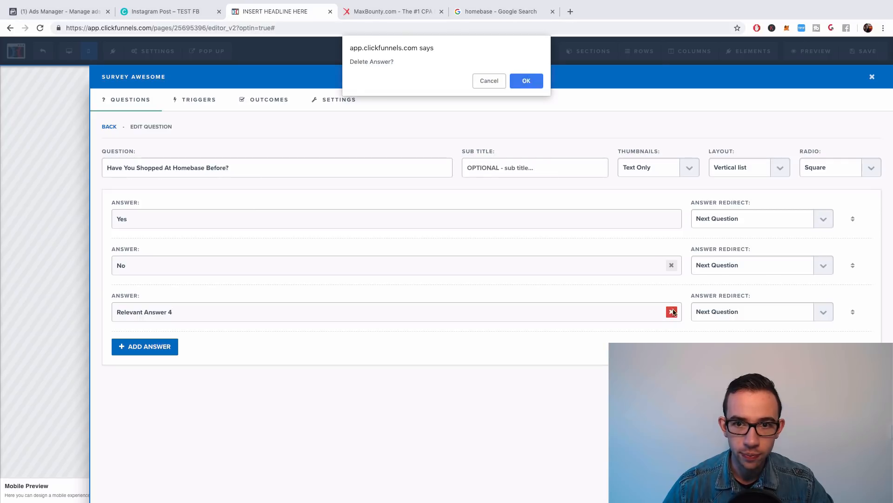
{"action": "left_click", "coordinate": [525, 85]}
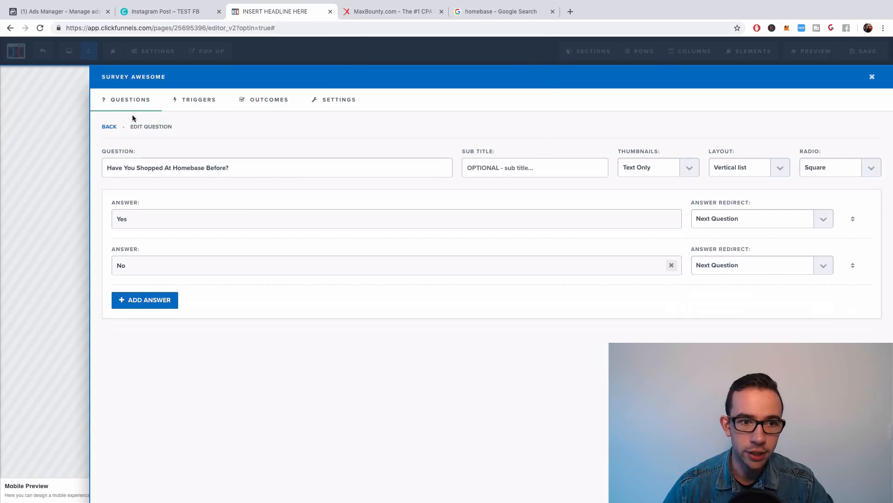
{"action": "left_click", "coordinate": [110, 125]}
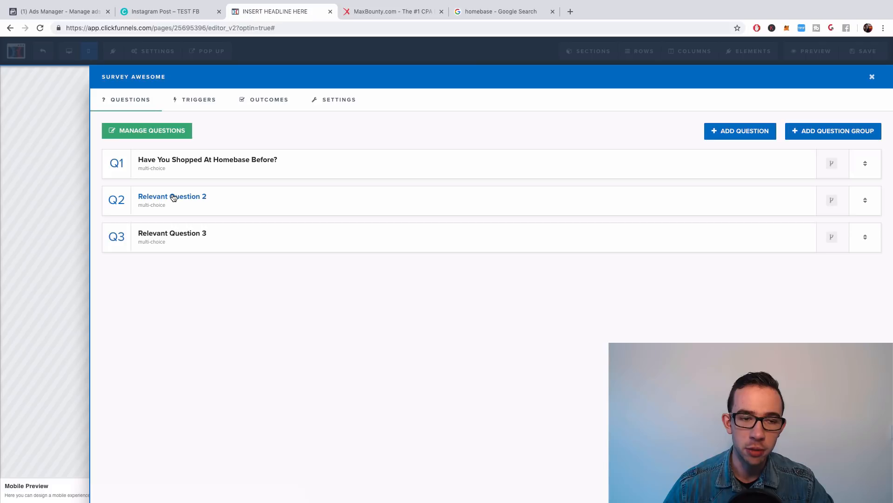
- Change the survey's second question to "What Do You Usually Buy?", consulting the Homebase image results for ideas
{"action": "left_click", "coordinate": [172, 197]}
{"action": "triple_click", "coordinate": [178, 171]}
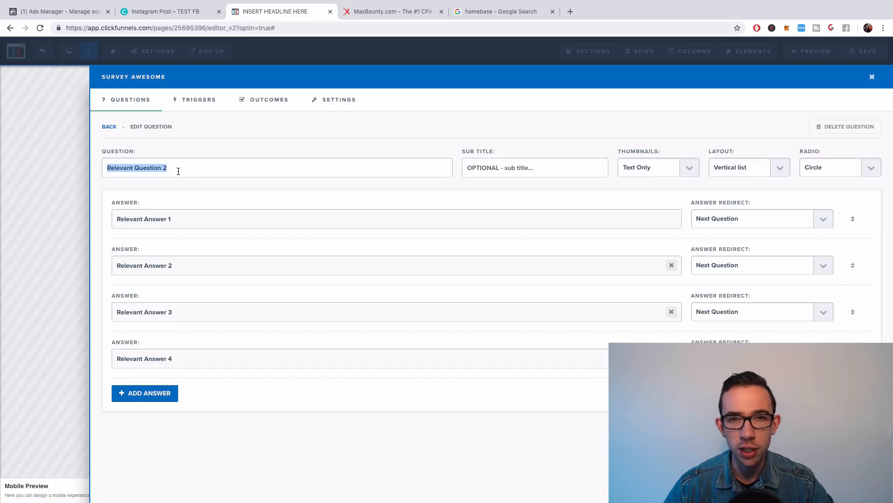
{"action": "left_click", "coordinate": [504, 14]}
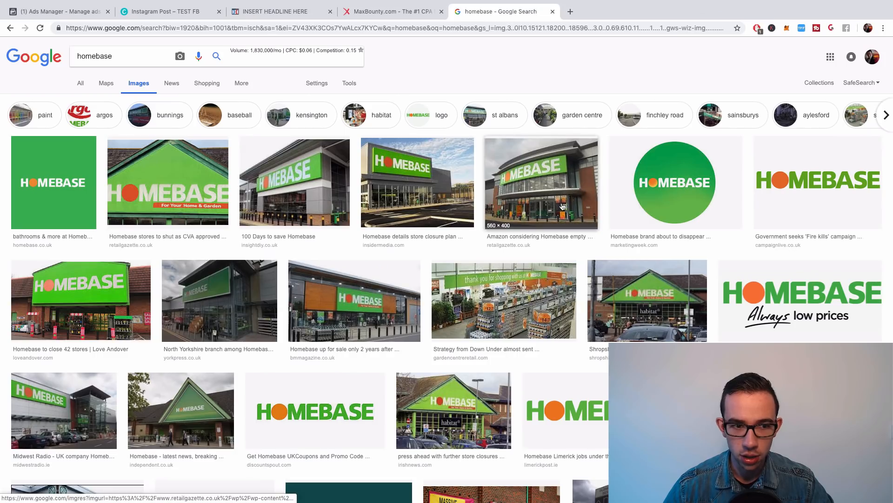
{"action": "scroll", "coordinate": [563, 207], "scroll_direction": "down", "scroll_amount": 4}
{"action": "scroll", "coordinate": [560, 205], "scroll_direction": "up", "scroll_amount": 4}
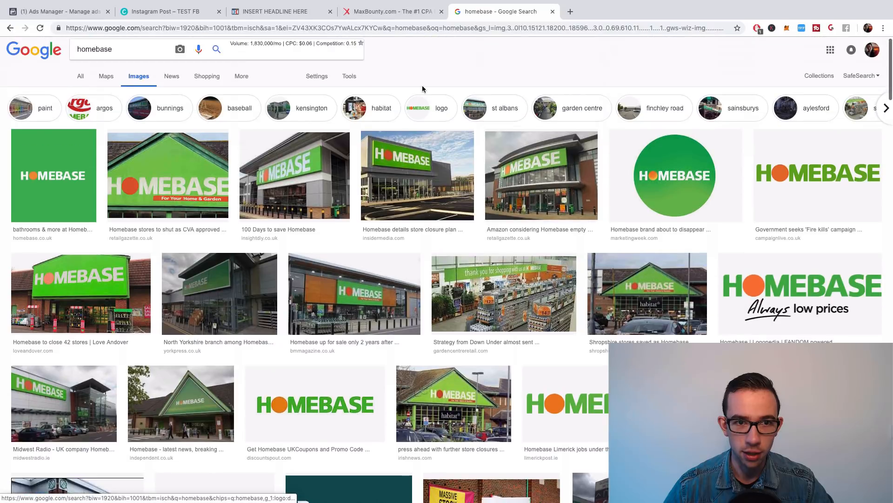
{"action": "left_click", "coordinate": [366, 5]}
{"action": "left_click", "coordinate": [279, 11]}
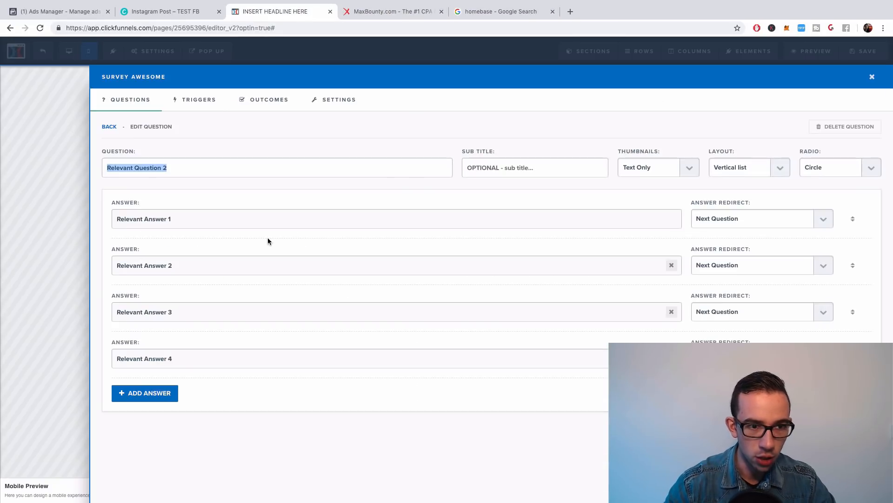
{"action": "type", "text": "What Do Yop"}
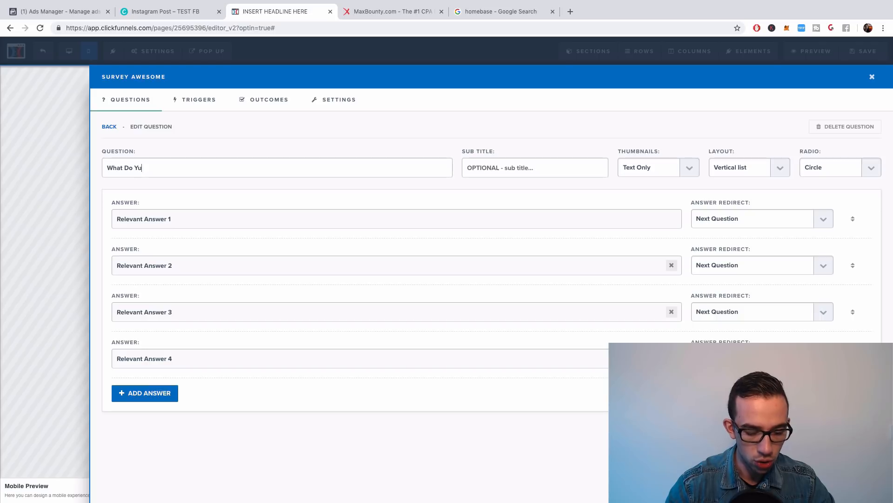
{"action": "type", "text": "ou IUsua"}
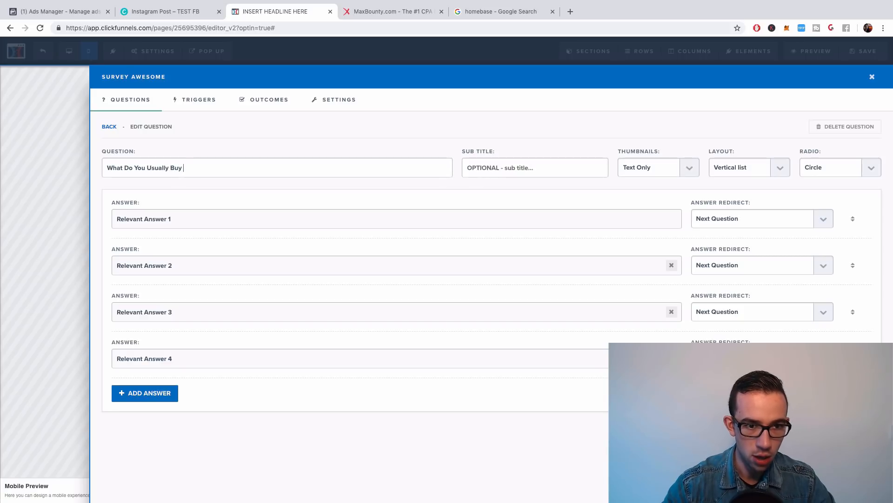
{"action": "type", "text": "lly Buy?"}
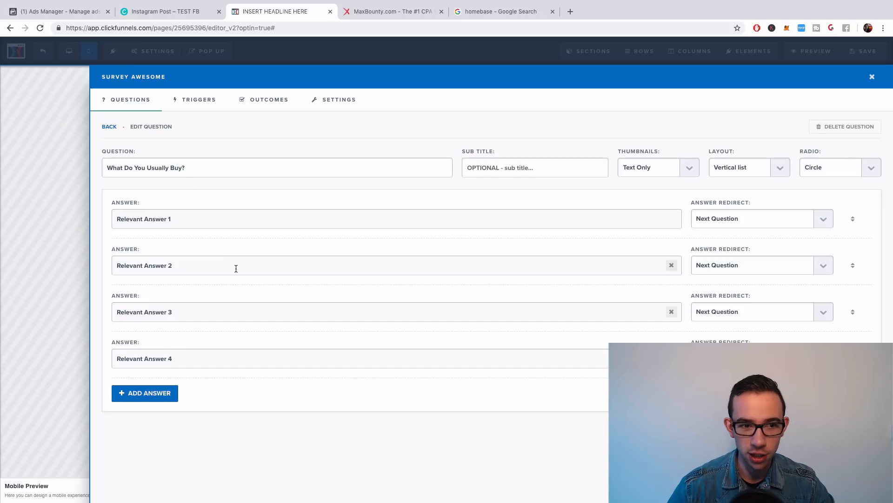
- Set the second question's first three answers to "Paint", "Wood" and "Tools"
{"action": "triple_click", "coordinate": [220, 224]}
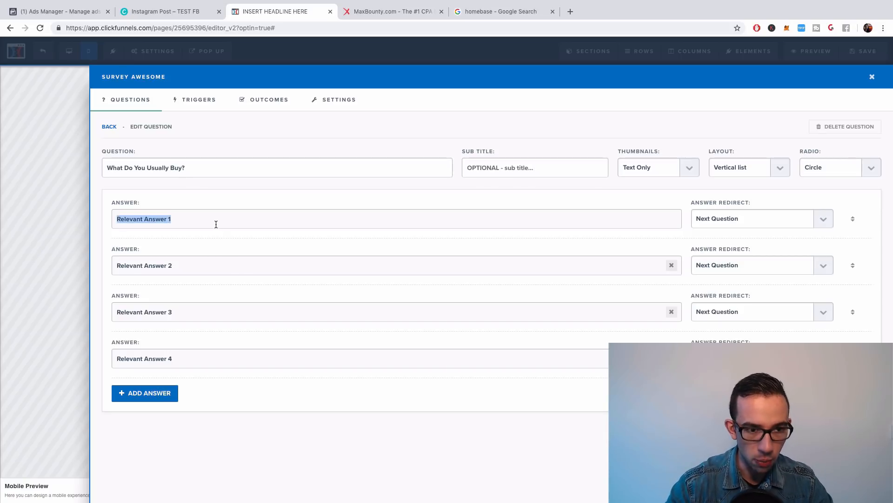
{"action": "type", "text": "Paint"}
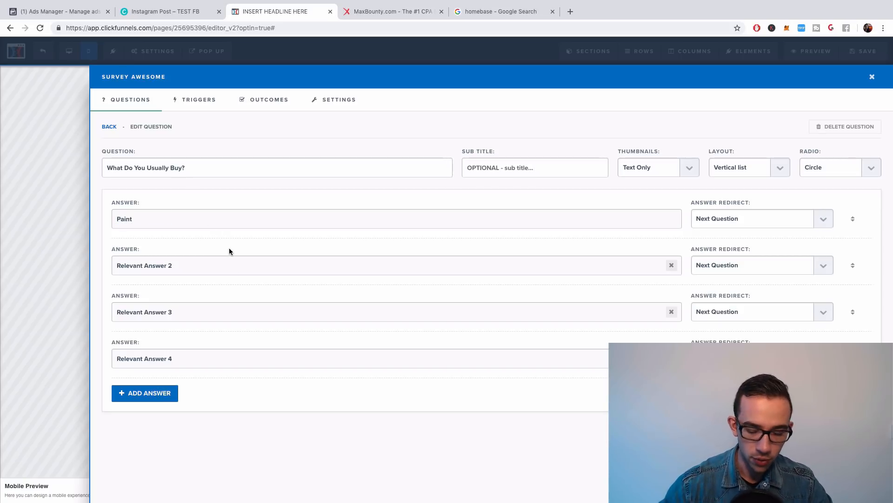
{"action": "key", "text": "alt+shift+Right"}
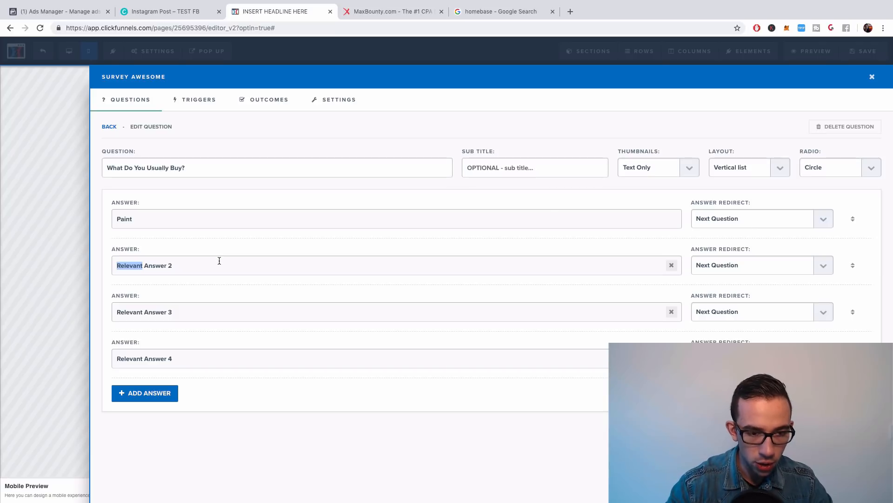
{"action": "triple_click", "coordinate": [219, 261]}
{"action": "type", "text": "Wood"}
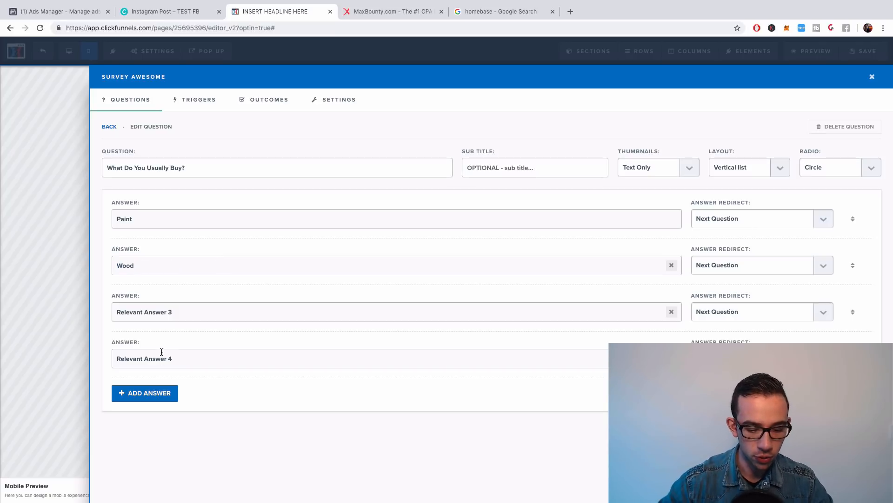
{"action": "triple_click", "coordinate": [184, 315]}
{"action": "type", "text": "Too"}
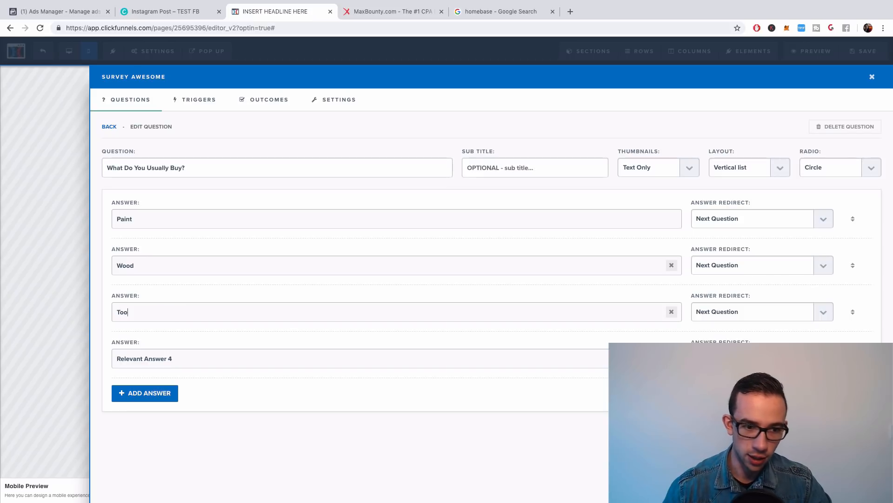
- Replace the second question's fourth answer with "Accessories", correcting its spelling
{"action": "left_click", "coordinate": [203, 360]}
{"action": "key", "text": "BackSpace"}
{"action": "key", "text": "BackSpace"}
{"action": "key", "text": "BackSpace"}
{"action": "key", "text": "BackSpace"}
{"action": "key", "text": "BackSpace"}
{"action": "key", "text": "BackSpace"}
{"action": "key", "text": "BackSpace"}
{"action": "key", "text": "BackSpace"}
{"action": "key", "text": "BackSpace"}
{"action": "key", "text": "BackSpace"}
{"action": "key", "text": "BackSpace"}
{"action": "key", "text": "BackSpace"}
{"action": "key", "text": "BackSpace"}
{"action": "key", "text": "BackSpace"}
{"action": "key", "text": "BackSpace"}
{"action": "key", "text": "BackSpace"}
{"action": "key", "text": "BackSpace"}
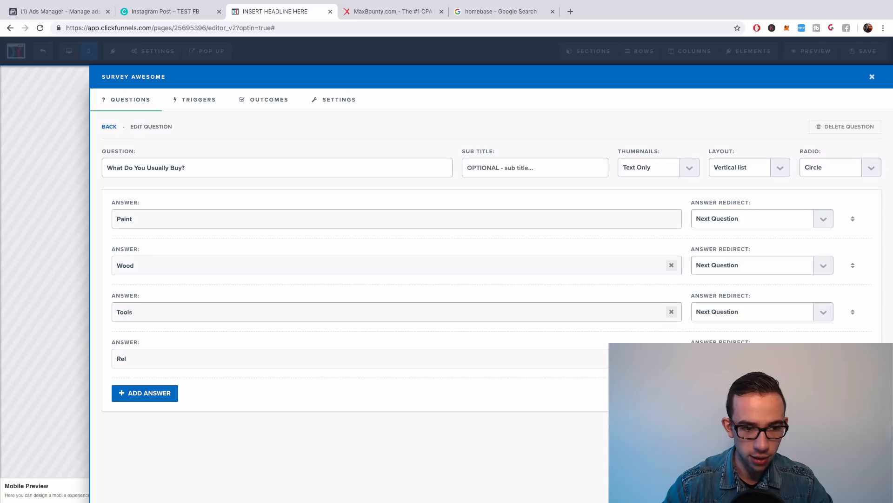
{"action": "type", "text": "Accesories"}
{"action": "double_click", "coordinate": [138, 359]}
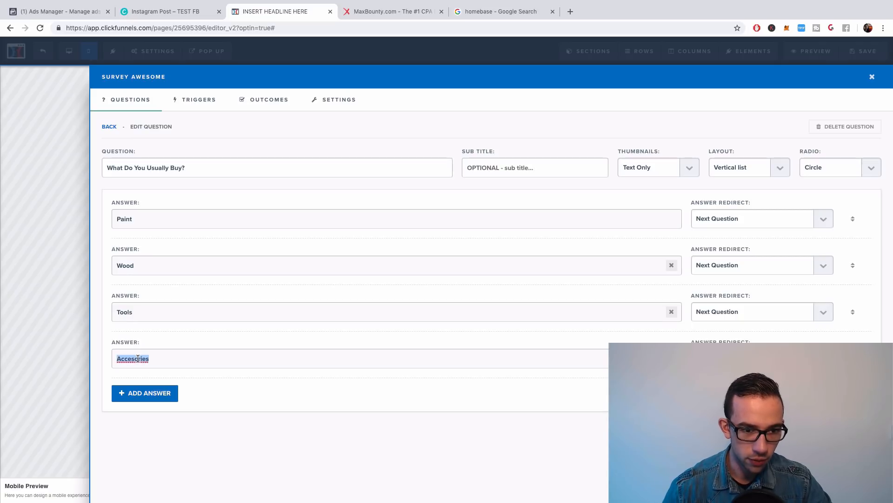
{"action": "right_click", "coordinate": [136, 361]}
{"action": "left_click", "coordinate": [188, 317]}
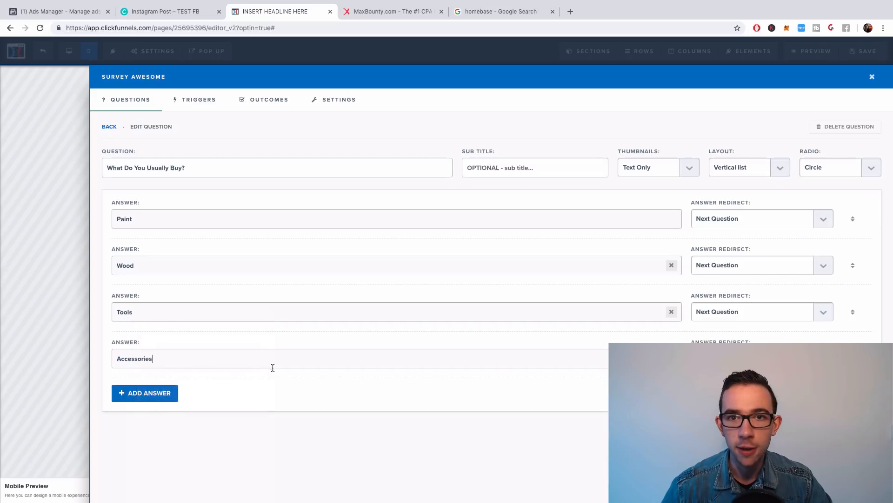
- Look through the Homebase store interior photos in the Google image results to see which products are sold
{"action": "left_click", "coordinate": [477, 11]}
{"action": "left_click", "coordinate": [502, 306]}
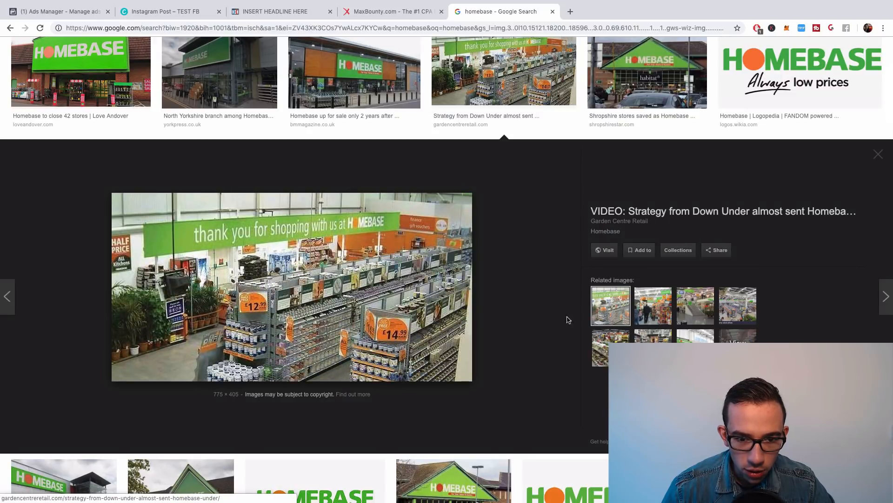
{"action": "left_click", "coordinate": [653, 305]}
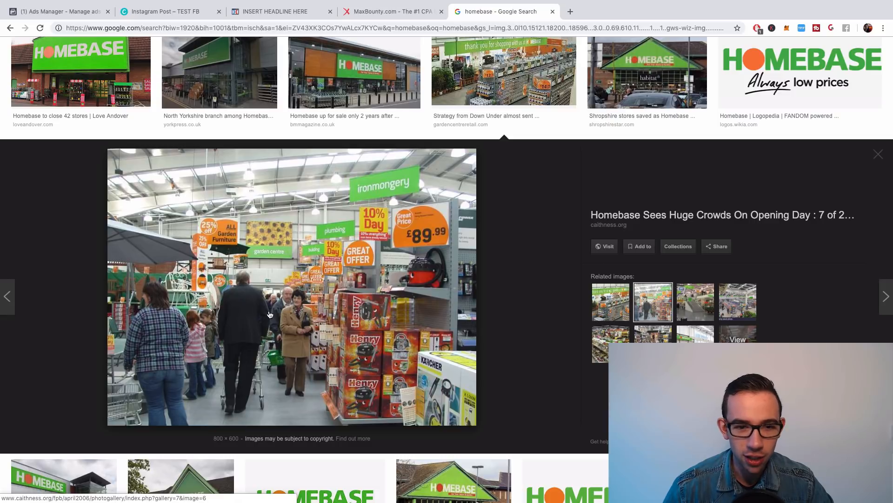
{"action": "left_click", "coordinate": [690, 318]}
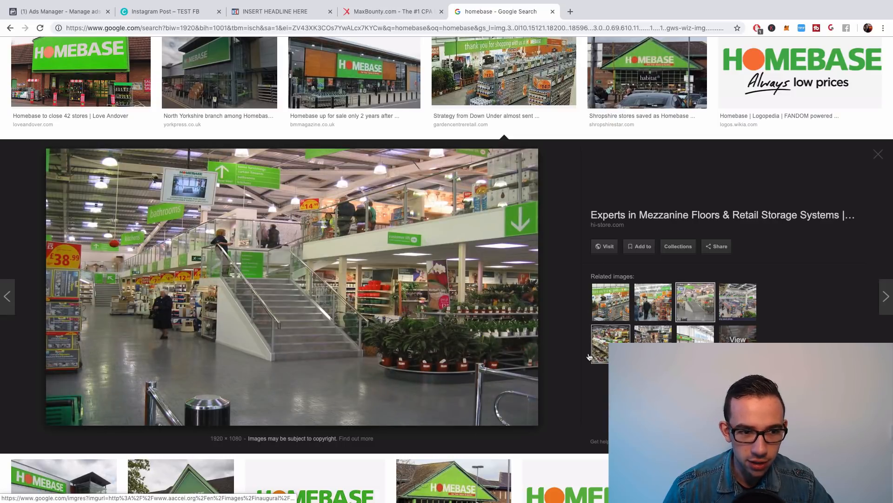
{"action": "left_click_drag", "start_coordinate": [599, 351], "coordinate": [600, 305]}
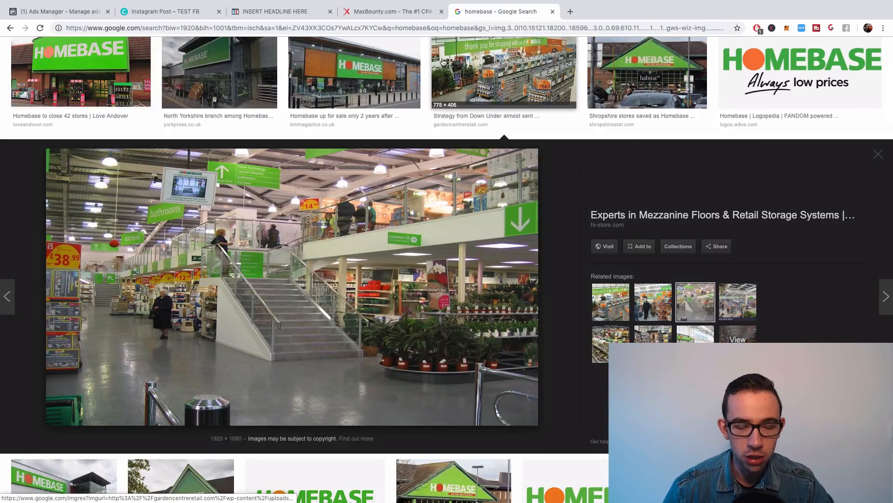
- Back in the ClickFunnels survey, change the third question to "If You Win, Can You Claim This Voucher Before 01-02-2019"
{"action": "left_click", "coordinate": [278, 16]}
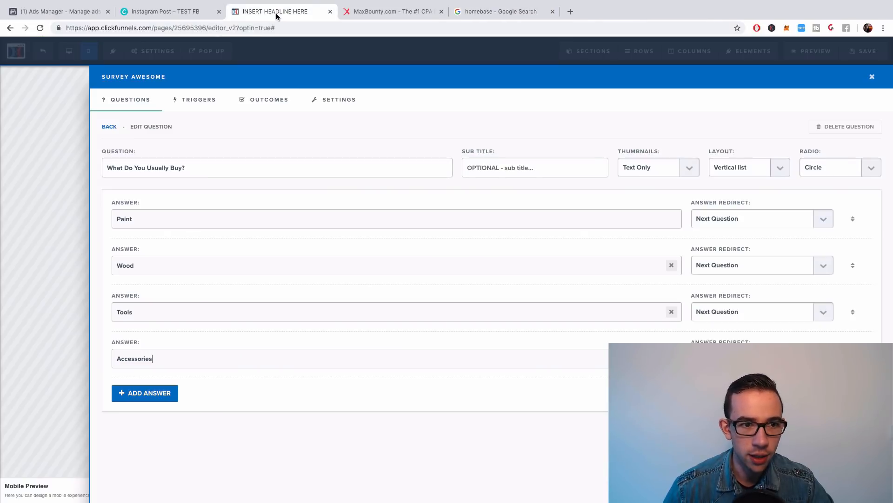
{"action": "left_click", "coordinate": [110, 127]}
{"action": "left_click", "coordinate": [177, 233]}
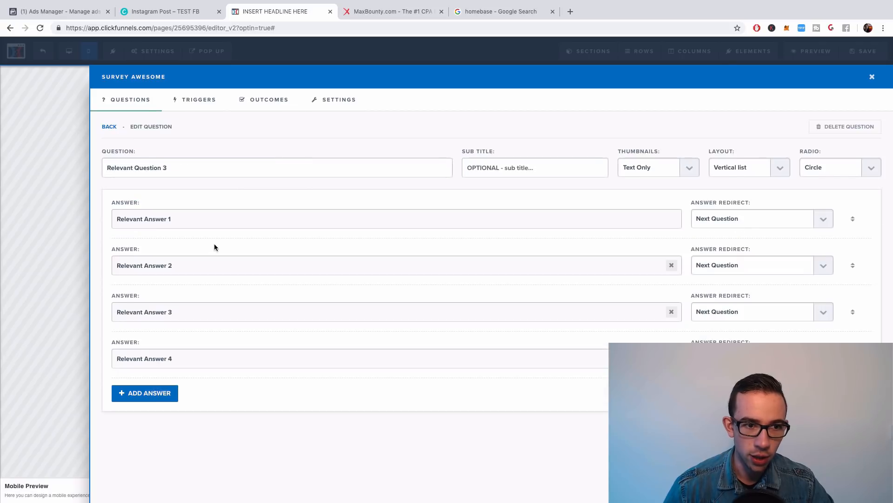
{"action": "triple_click", "coordinate": [187, 168]}
{"action": "type", "text": "If"}
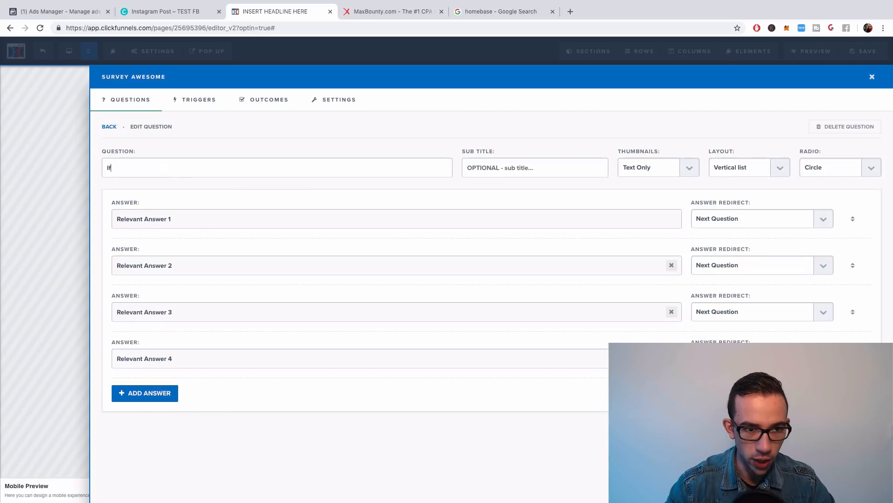
{"action": "type", "text": " You Win, Can You Claim This Voucher Before 01"}
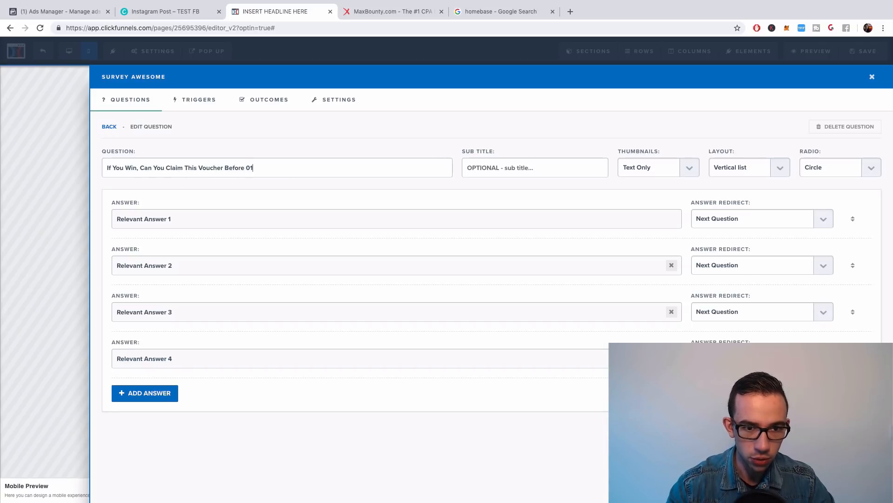
{"action": "type", "text": "-02-2019"}
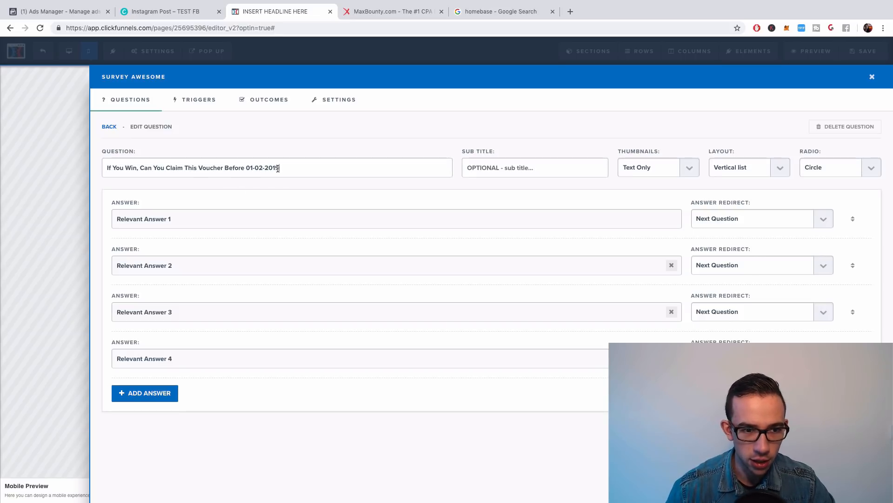
- Set the third question's first answer to "Yes" and its second answer to "No"
{"action": "triple_click", "coordinate": [211, 215]}
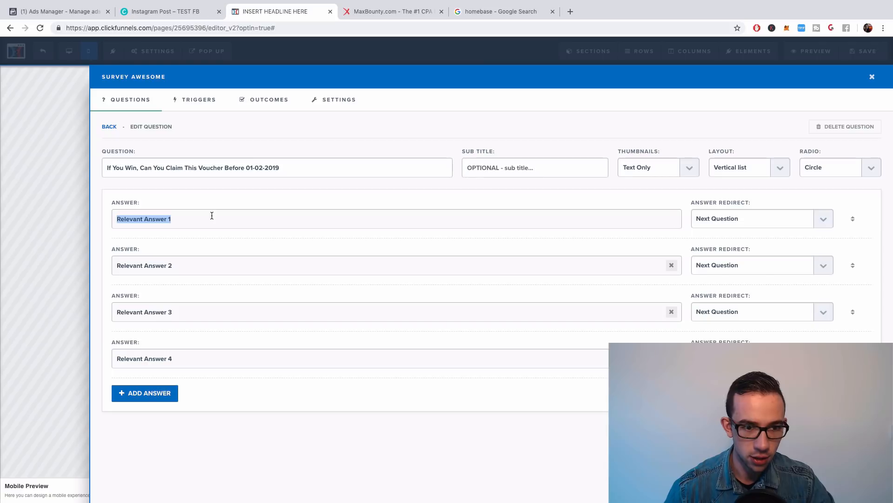
{"action": "type", "text": "Yes"}
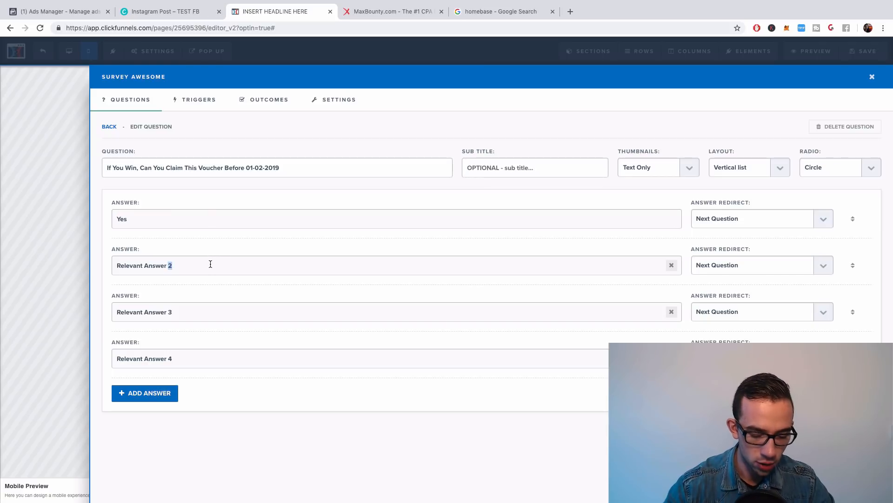
{"action": "triple_click", "coordinate": [210, 265]}
{"action": "type", "text": "No"}
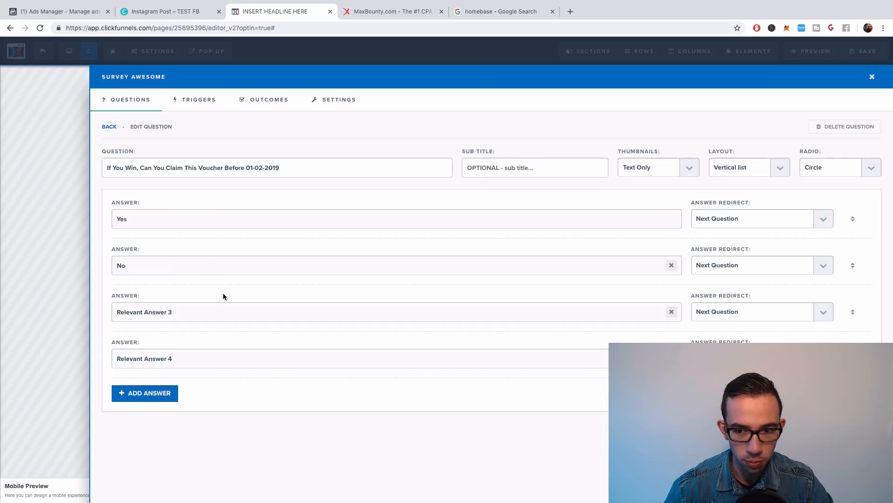
- Delete Relevant Answer 3 and Relevant Answer 4 from the third question and return to the question list
{"action": "left_click", "coordinate": [672, 312]}
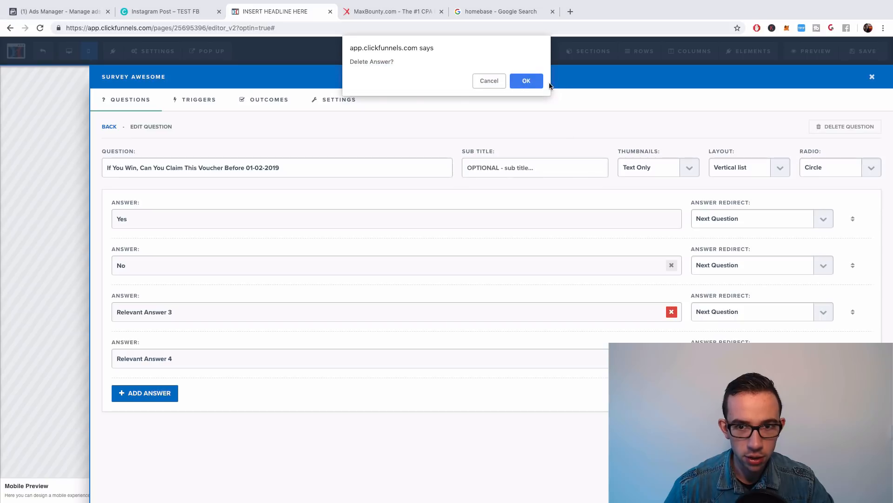
{"action": "left_click", "coordinate": [541, 83]}
{"action": "left_click", "coordinate": [671, 312]}
{"action": "left_click", "coordinate": [526, 82]}
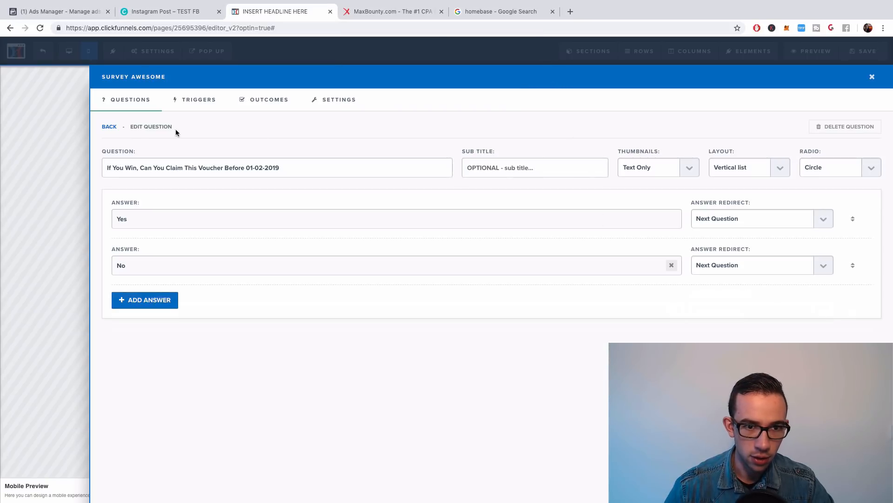
{"action": "left_click", "coordinate": [111, 126]}
- Open the survey's Default Outcome Action and select its placeholder custom redirect text
{"action": "left_click", "coordinate": [268, 101]}
{"action": "left_click", "coordinate": [185, 166]}
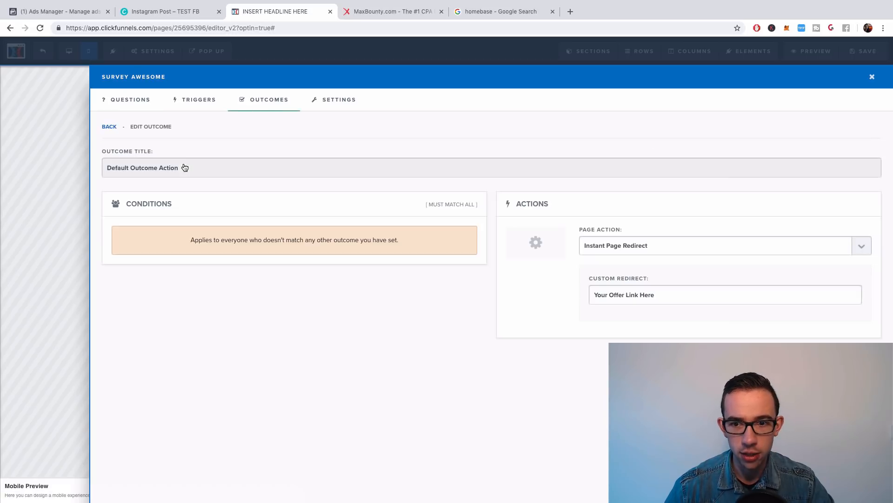
{"action": "triple_click", "coordinate": [697, 293]}
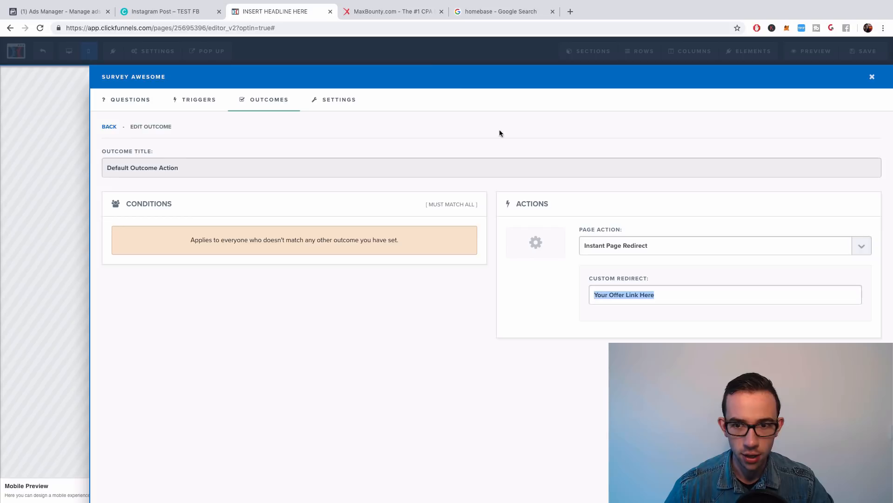
- Switch to the MaxBounty campaign and build a tracking link for Social traffic with the Raw link creative
{"action": "left_click", "coordinate": [393, 11]}
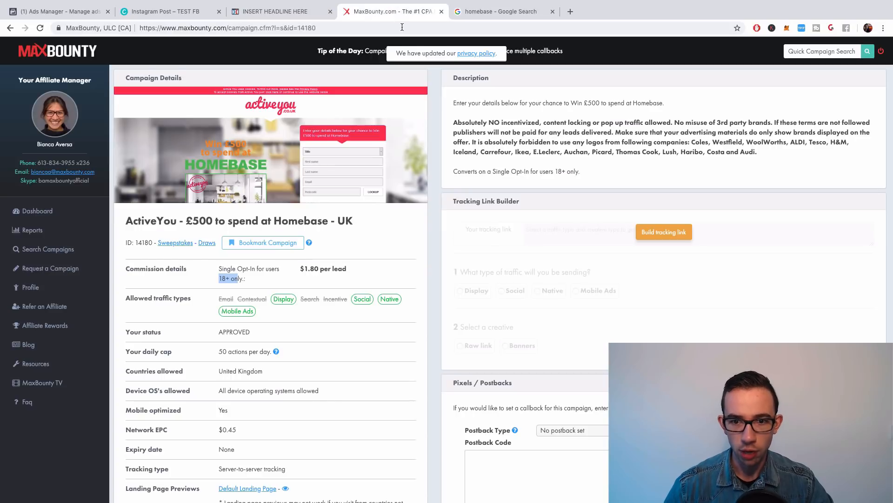
{"action": "left_click", "coordinate": [670, 232]}
{"action": "left_click", "coordinate": [502, 291]}
{"action": "left_click", "coordinate": [461, 349]}
{"action": "left_click", "coordinate": [462, 347]}
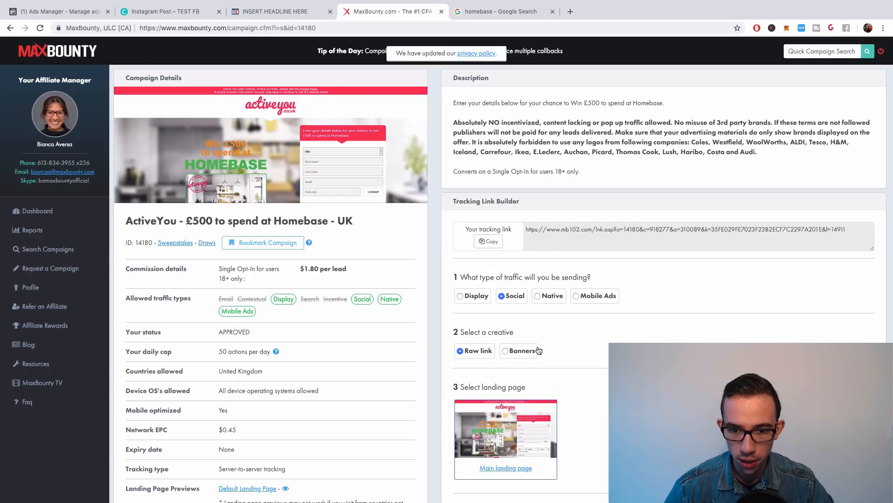
- Look through the landing page, optional Sub IDs and Pixels / Postbacks settings of the MaxBounty campaign
{"action": "scroll", "coordinate": [568, 348], "scroll_direction": "down", "scroll_amount": 3}
{"action": "scroll", "coordinate": [560, 349], "scroll_direction": "down", "scroll_amount": 4}
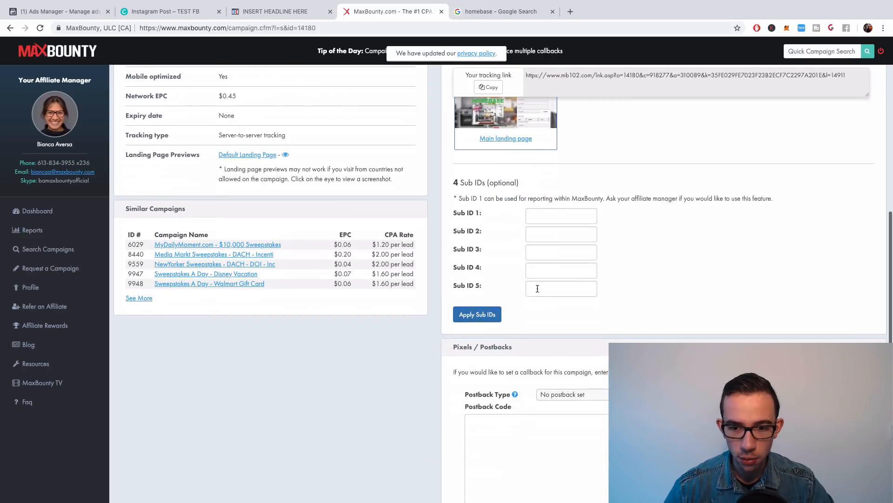
{"action": "scroll", "coordinate": [638, 312], "scroll_direction": "down", "scroll_amount": 2}
{"action": "scroll", "coordinate": [573, 255], "scroll_direction": "up", "scroll_amount": 3}
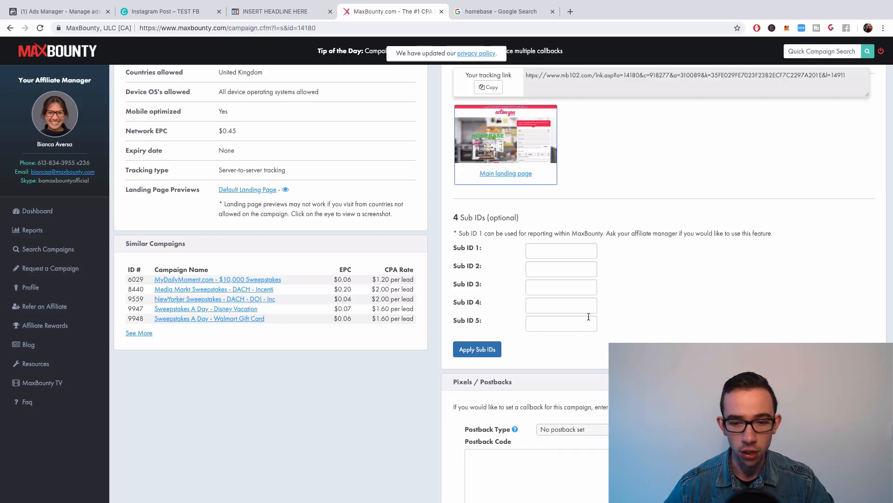
{"action": "scroll", "coordinate": [590, 315], "scroll_direction": "down", "scroll_amount": 3}
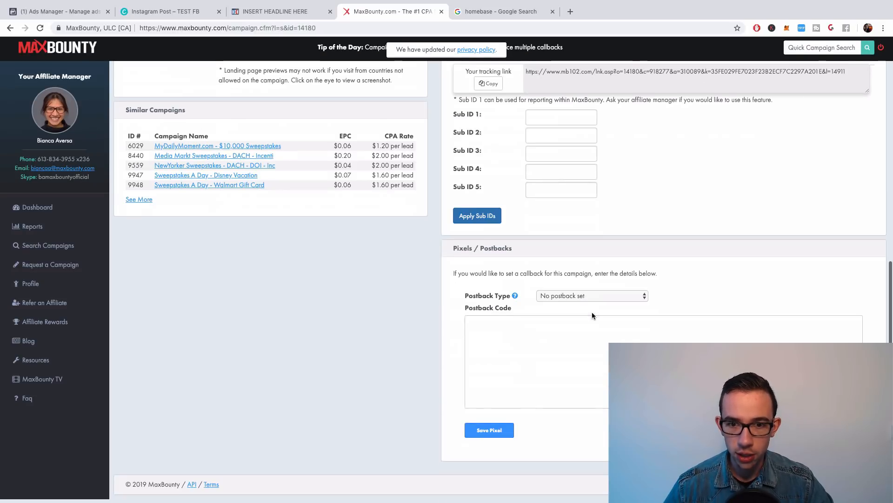
{"action": "scroll", "coordinate": [589, 317], "scroll_direction": "up", "scroll_amount": 6}
{"action": "scroll", "coordinate": [550, 339], "scroll_direction": "up", "scroll_amount": 2}
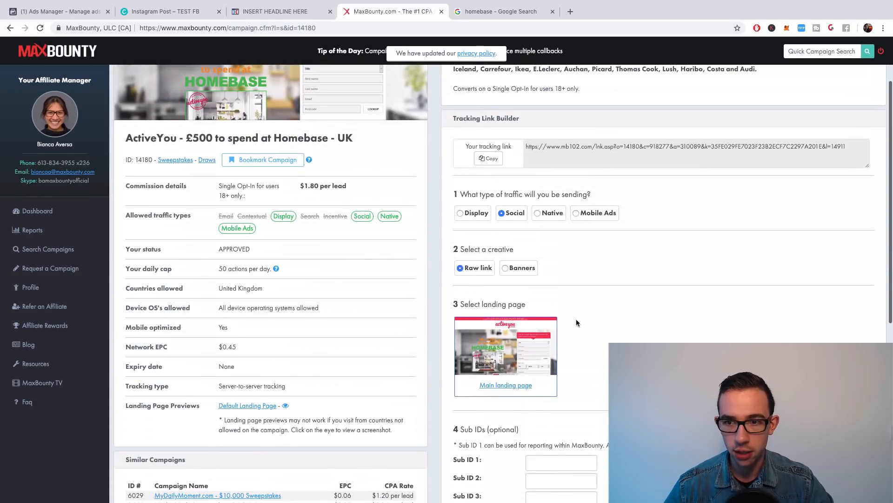
- Copy the MaxBounty tracking link into the custom redirect of the ClickFunnels default outcome and close the survey settings
{"action": "left_click", "coordinate": [624, 145]}
{"action": "key", "text": "ctrl+c"}
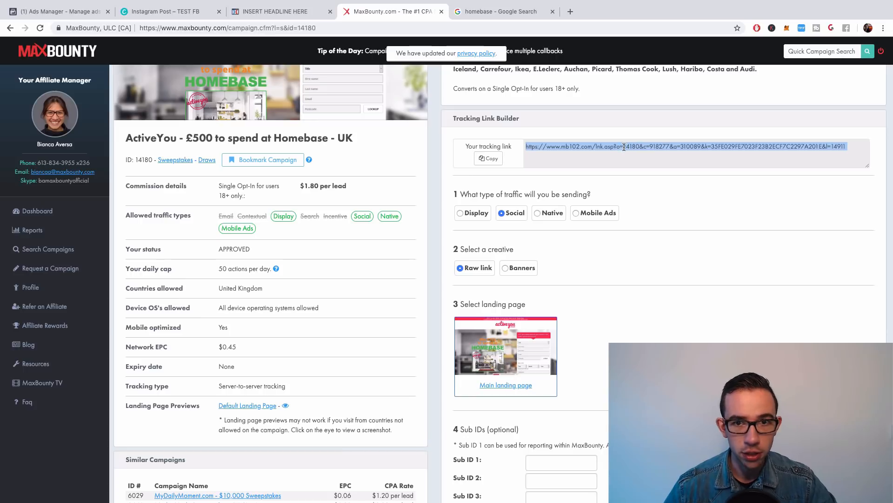
{"action": "left_click", "coordinate": [300, 14]}
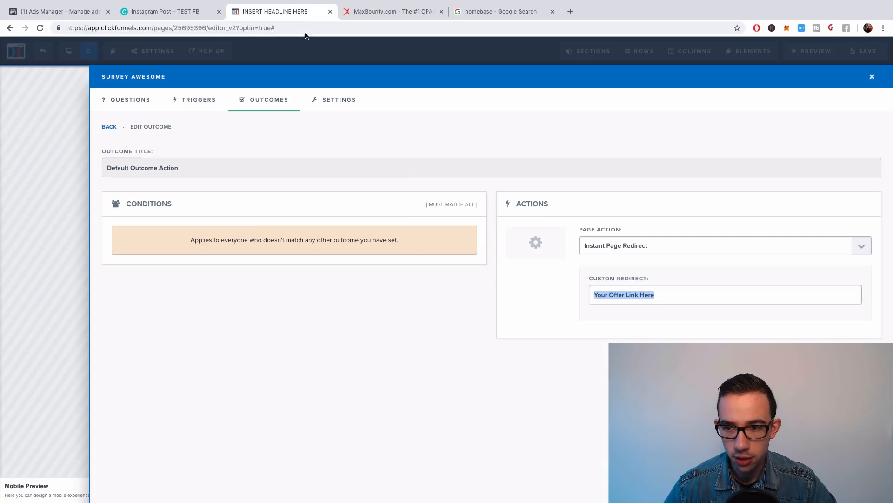
{"action": "key", "text": "ctrl+v"}
{"action": "left_click_drag", "start_coordinate": [685, 295], "coordinate": [548, 309]}
{"action": "left_click", "coordinate": [654, 300]}
{"action": "left_click", "coordinate": [30, 179]}
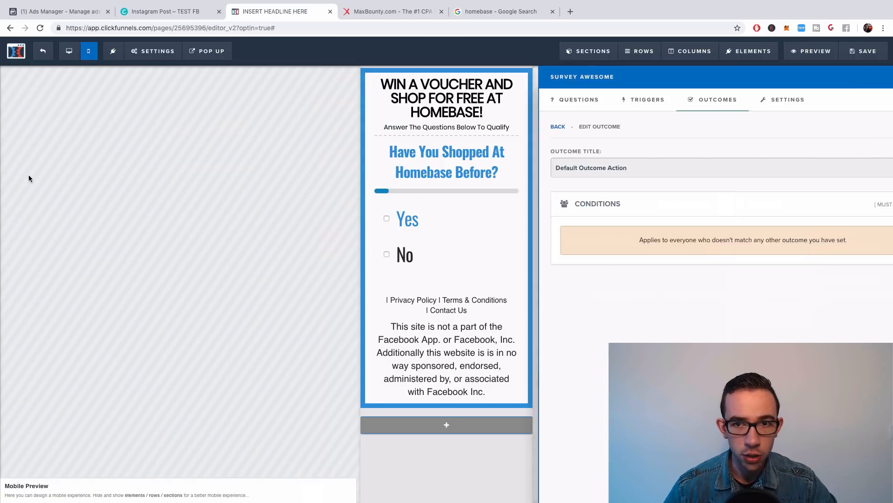
- Test the copied tracking link in a new browser tab, check where it redirects, and close the tab
{"action": "left_click", "coordinate": [570, 12]}
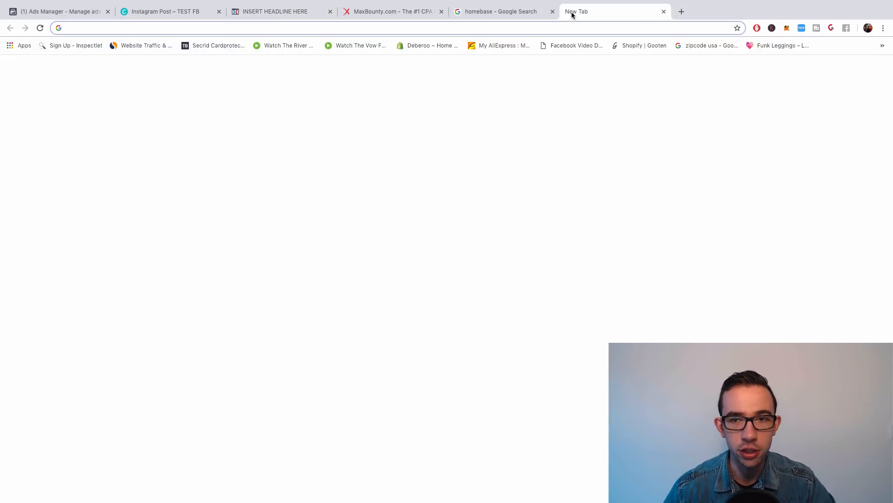
{"action": "key", "text": "ctrl+v"}
{"action": "key", "text": "Return"}
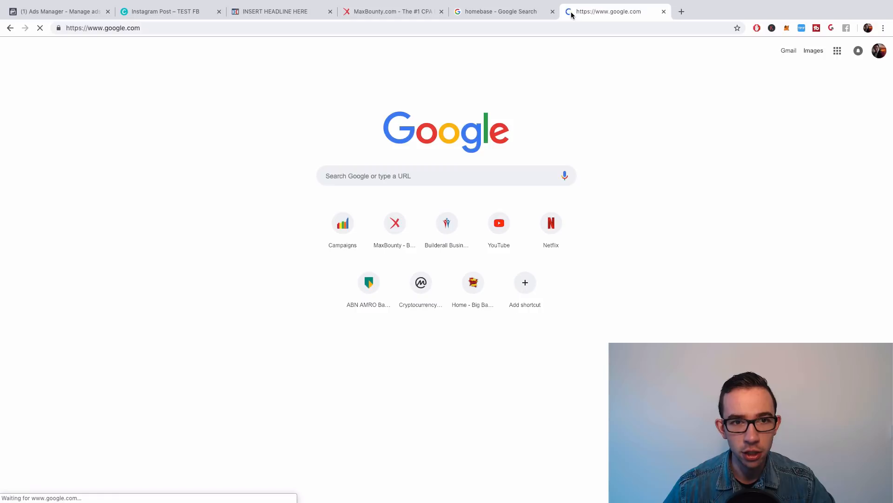
{"action": "left_click", "coordinate": [321, 30]}
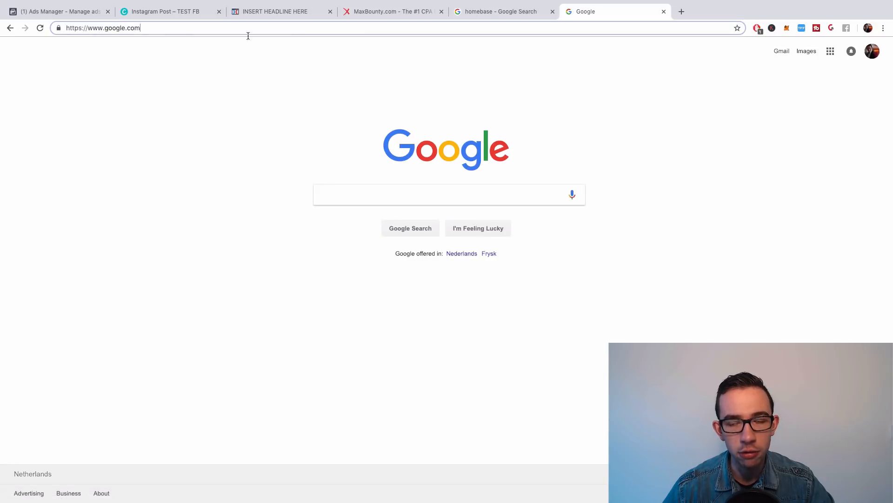
{"action": "left_click", "coordinate": [664, 12]}
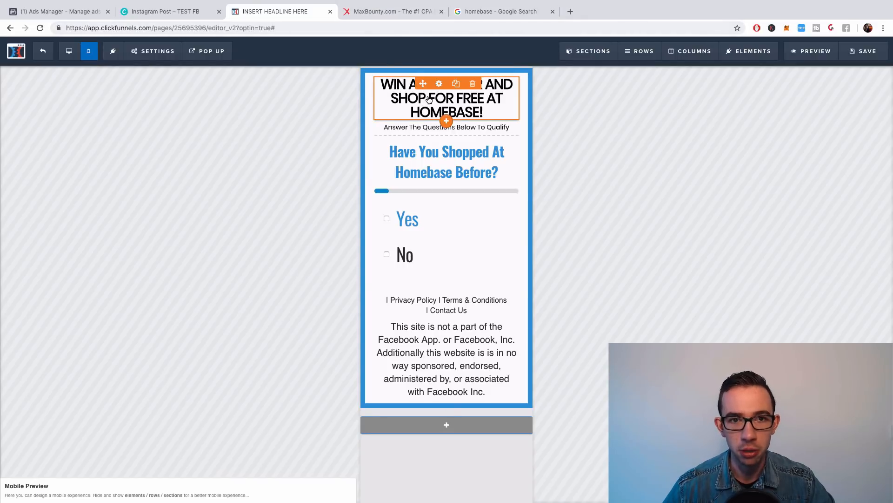
- Return to the ClickFunnels page editor and save the page
{"action": "left_click", "coordinate": [505, 12]}
{"action": "left_click", "coordinate": [373, 12]}
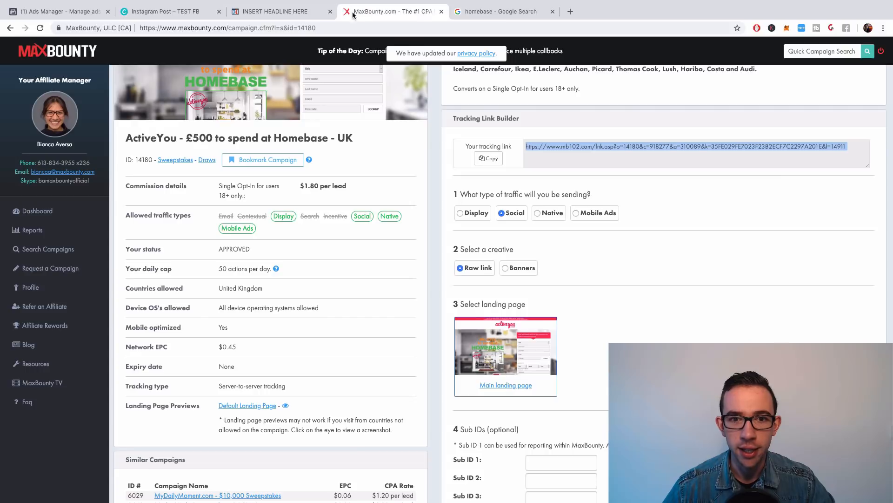
{"action": "left_click", "coordinate": [288, 12]}
{"action": "left_click", "coordinate": [866, 60]}
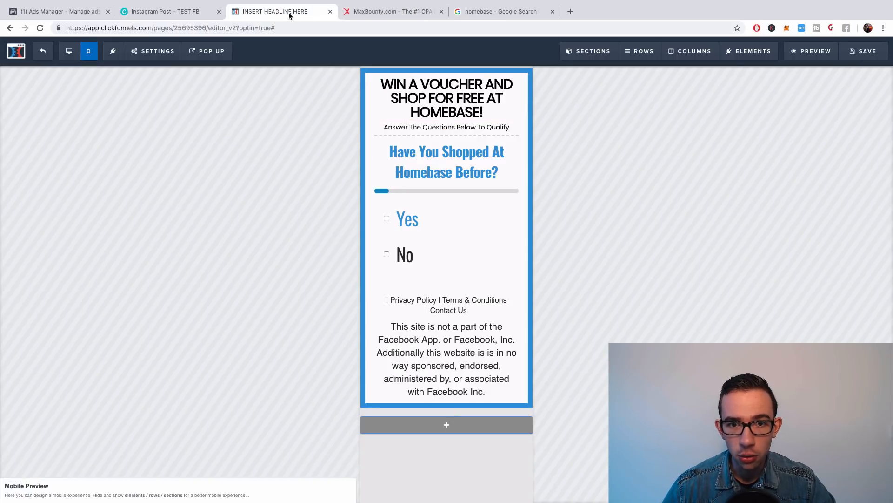
- Copy the headline "WIN A VOUCHER AND SHOP FOR FREE AT HOMEBASE!" into the page's SEO title and save the page
{"action": "double_click", "coordinate": [438, 106]}
{"action": "triple_click", "coordinate": [443, 103]}
{"action": "key", "text": "super+c"}
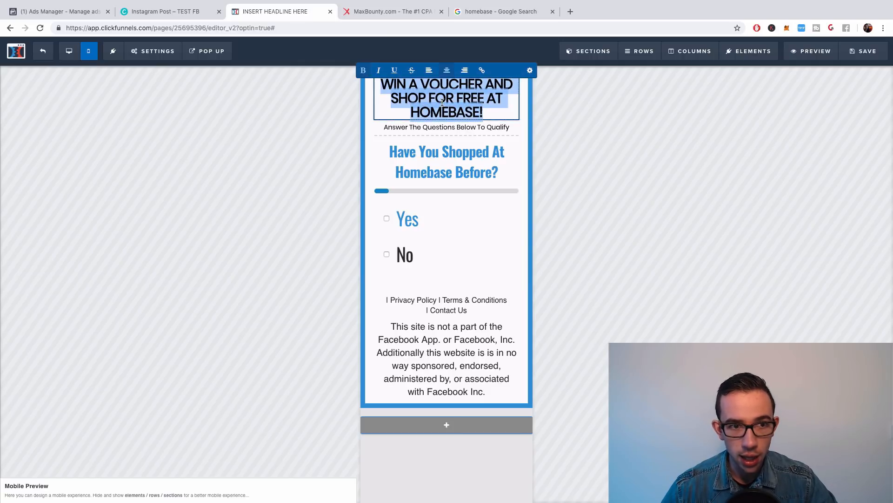
{"action": "left_click", "coordinate": [241, 100]}
{"action": "left_click", "coordinate": [154, 51]}
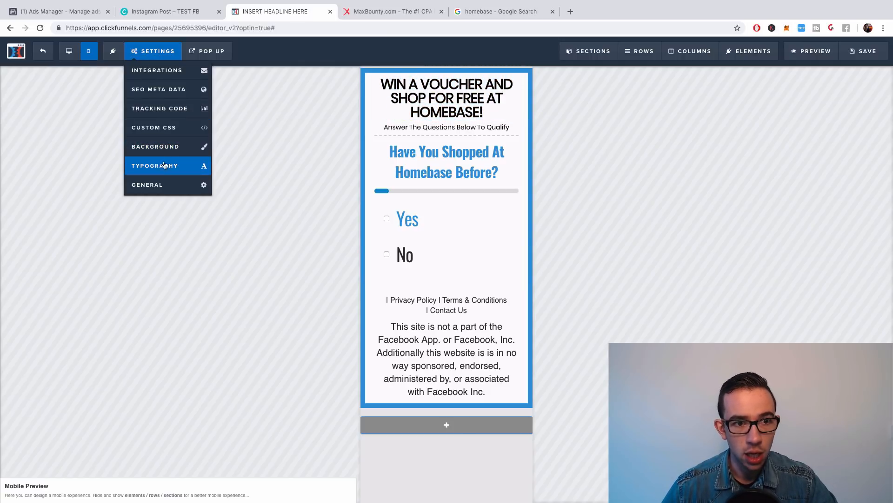
{"action": "left_click", "coordinate": [159, 90]}
{"action": "triple_click", "coordinate": [773, 120]}
{"action": "key", "text": "super+v"}
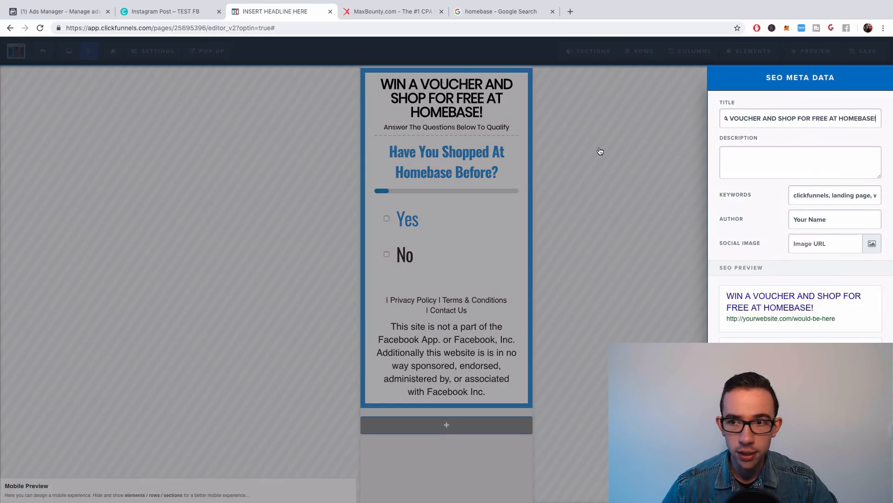
{"action": "left_click", "coordinate": [611, 148]}
{"action": "left_click", "coordinate": [853, 52]}
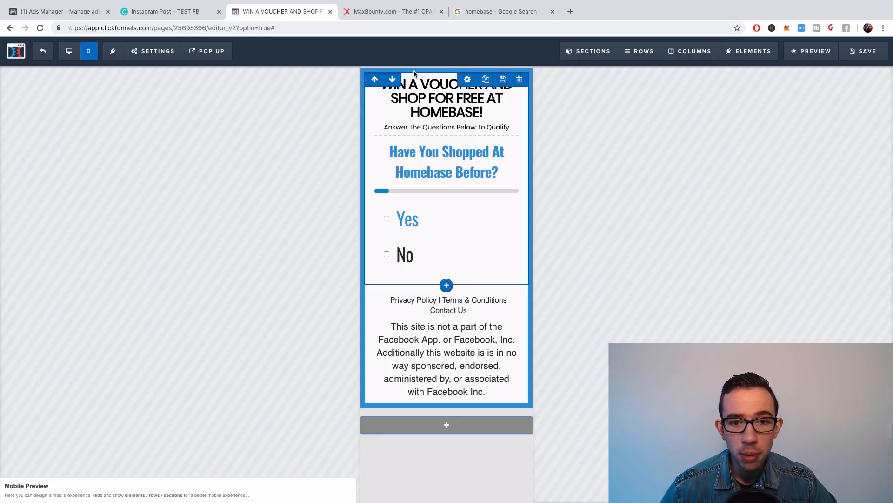
- Glance at the Homebase image results, then leave the page editor for the bridge page's funnel step overview
{"action": "left_click", "coordinate": [506, 11]}
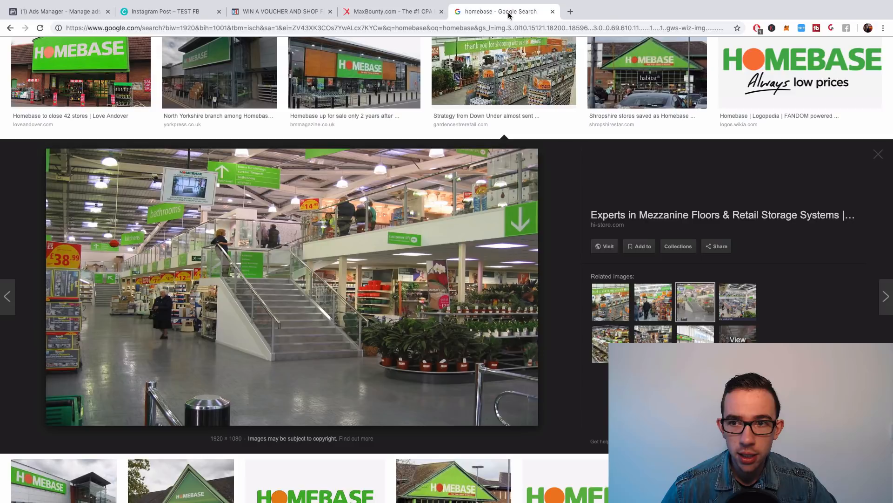
{"action": "scroll", "coordinate": [631, 189], "scroll_direction": "up", "scroll_amount": 2}
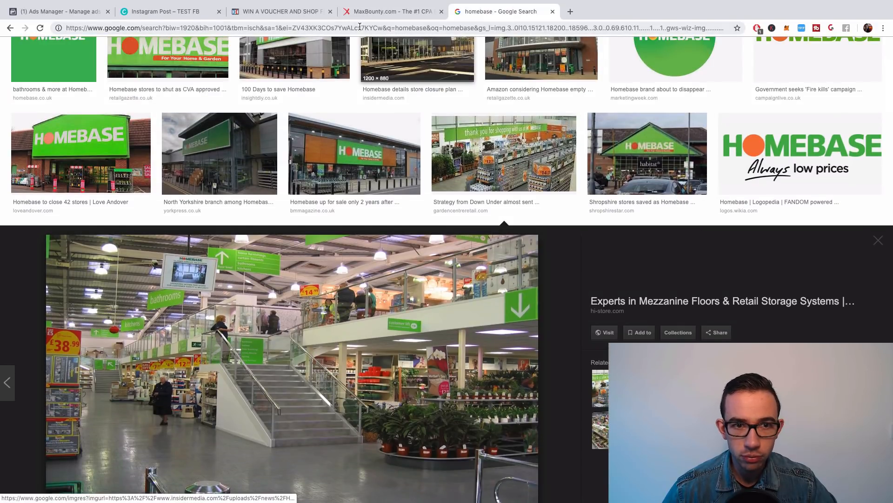
{"action": "left_click", "coordinate": [282, 11]}
{"action": "left_click", "coordinate": [42, 52]}
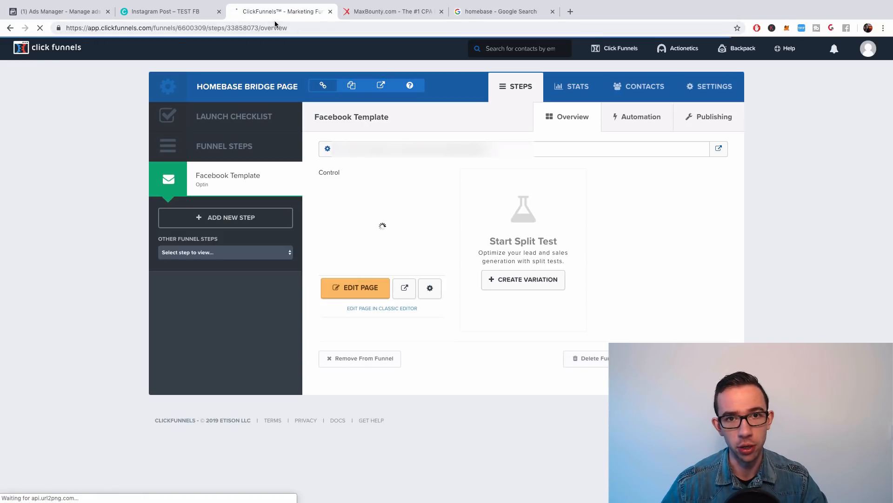
- Check the monthly search volume shown for "homebase" in the Google image search
{"action": "left_click", "coordinate": [484, 14]}
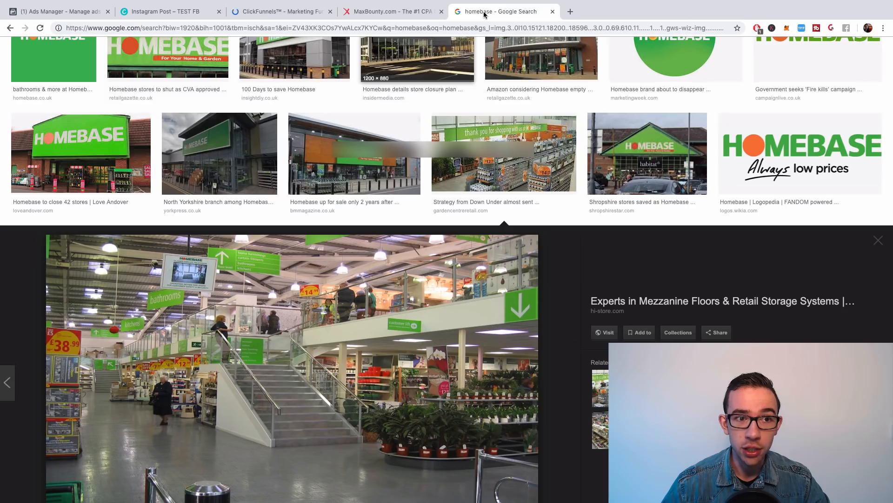
{"action": "scroll", "coordinate": [369, 113], "scroll_direction": "up", "scroll_amount": 3}
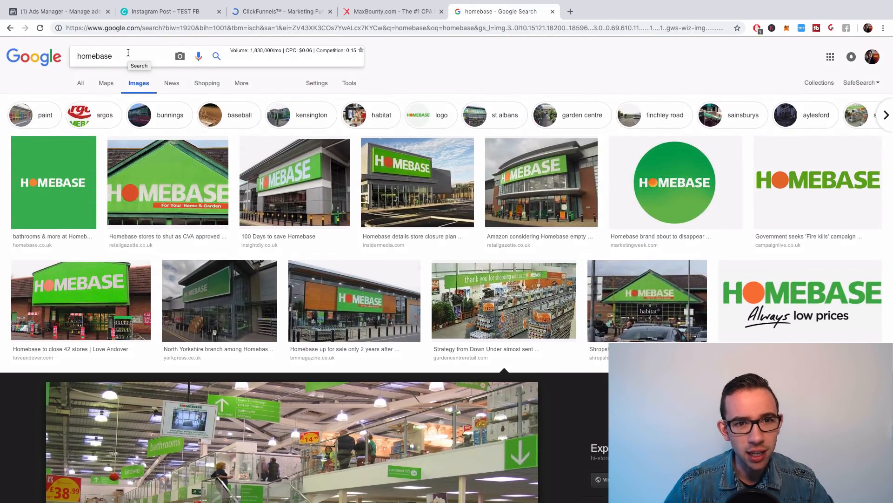
{"action": "left_click_drag", "start_coordinate": [251, 50], "coordinate": [277, 51]}
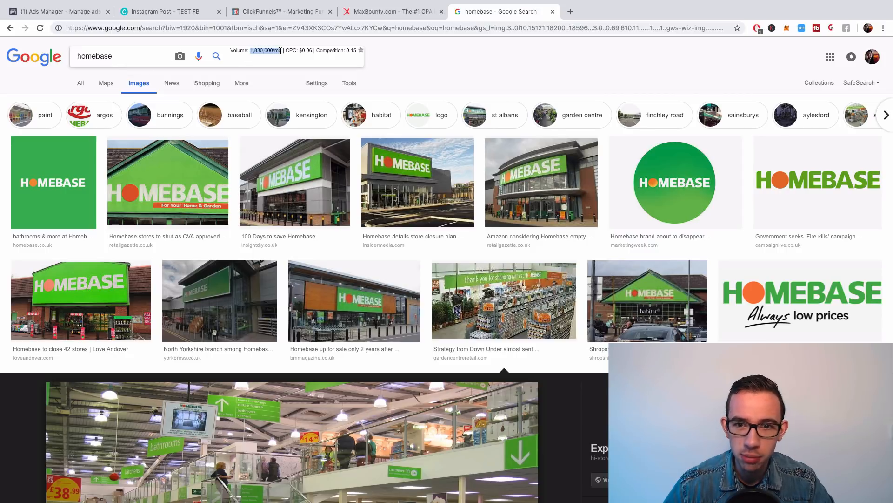
{"action": "left_click", "coordinate": [282, 50]}
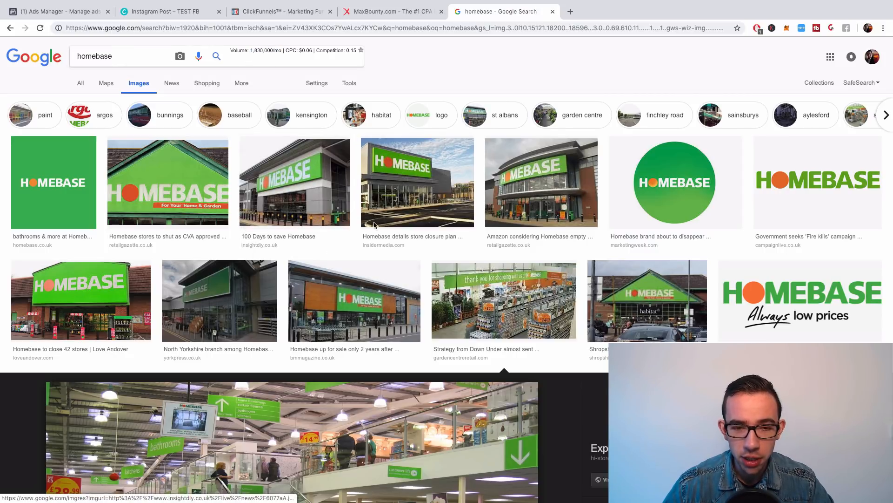
- Find the "welcome to HOMEBASE" storefront photo with a passer-by in the image results and save it to the Desktop as a JPEG
{"action": "scroll", "coordinate": [401, 224], "scroll_direction": "down", "scroll_amount": 10}
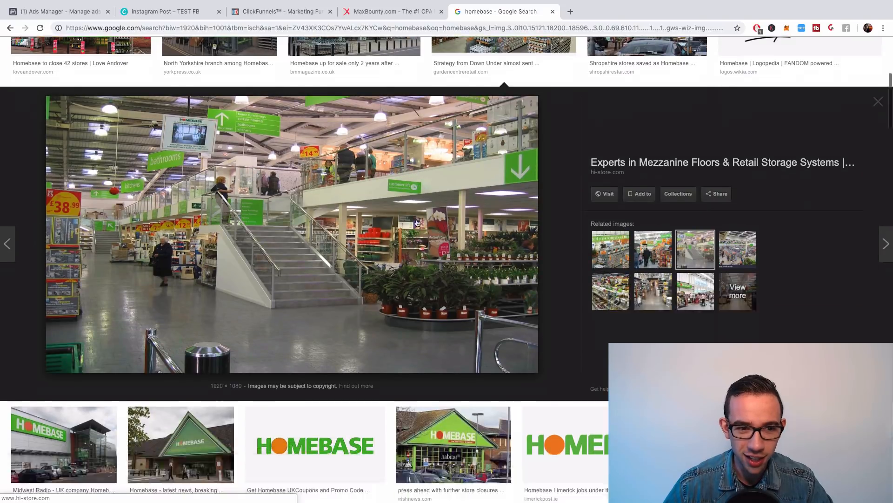
{"action": "scroll", "coordinate": [417, 222], "scroll_direction": "down", "scroll_amount": 7}
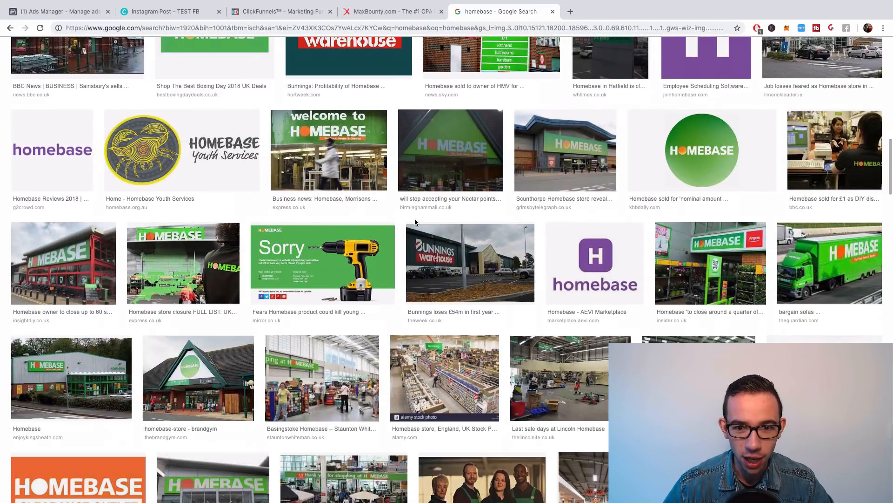
{"action": "scroll", "coordinate": [415, 218], "scroll_direction": "up", "scroll_amount": 1}
{"action": "scroll", "coordinate": [415, 219], "scroll_direction": "up", "scroll_amount": 10}
{"action": "scroll", "coordinate": [414, 219], "scroll_direction": "down", "scroll_amount": 5}
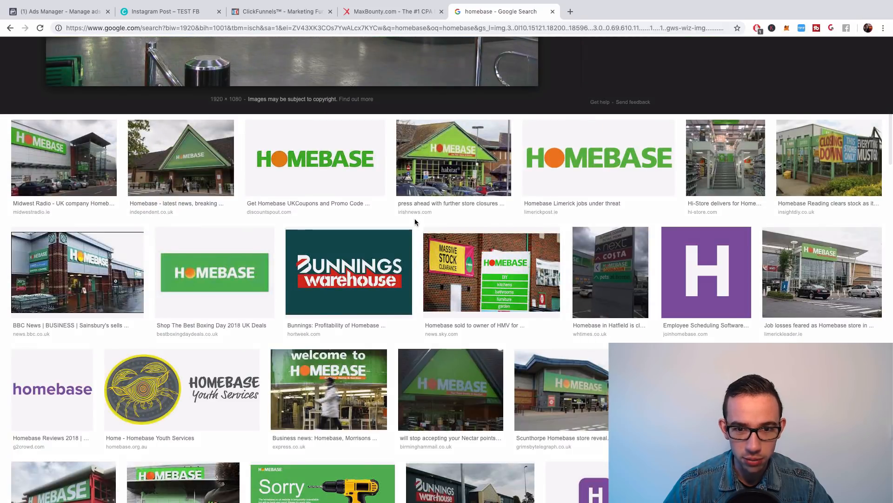
{"action": "scroll", "coordinate": [414, 218], "scroll_direction": "down", "scroll_amount": 5}
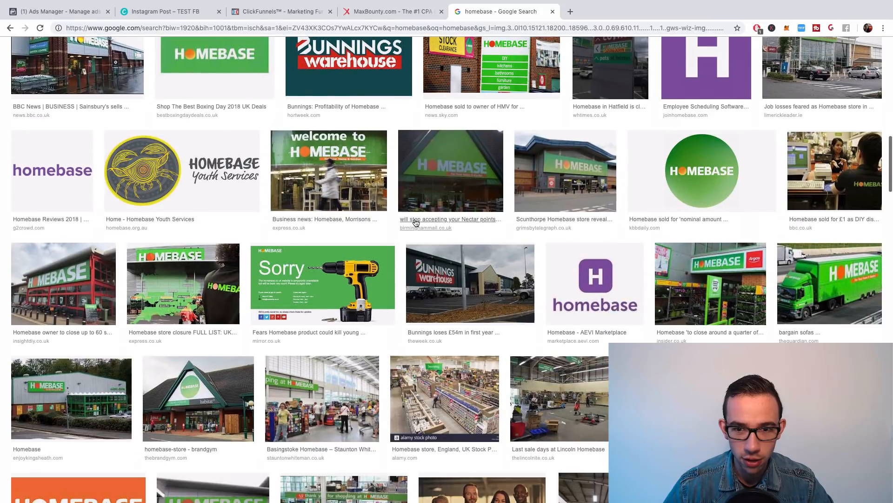
{"action": "left_click", "coordinate": [352, 169]}
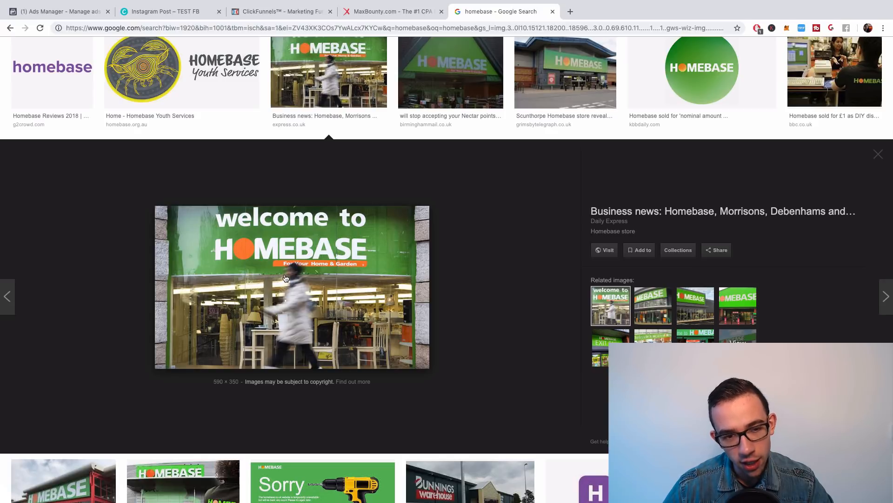
{"action": "right_click", "coordinate": [259, 256]}
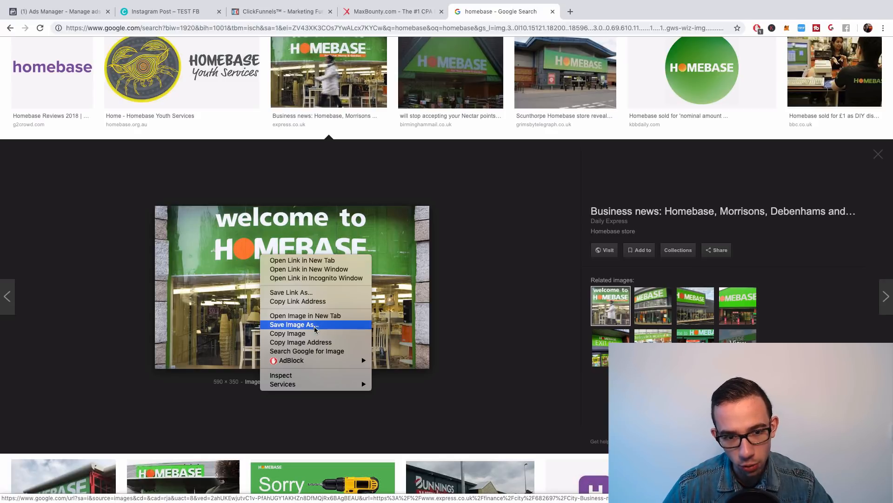
{"action": "left_click", "coordinate": [308, 325]}
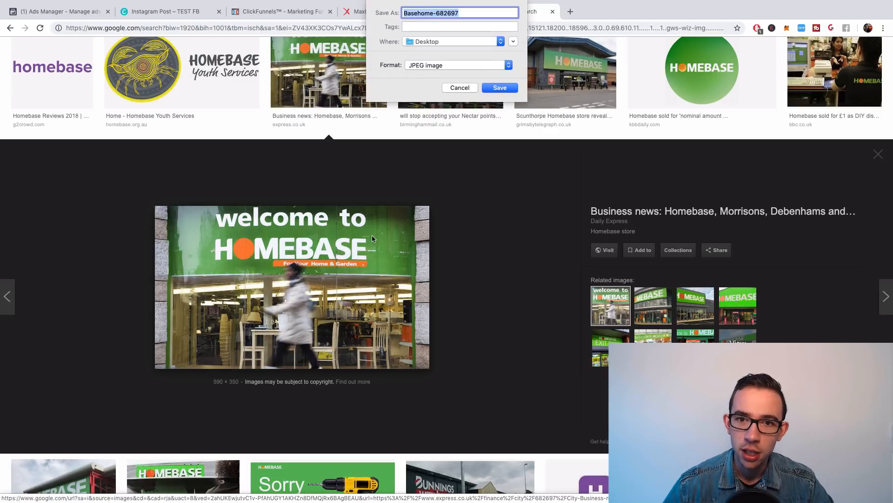
{"action": "left_click", "coordinate": [500, 88]}
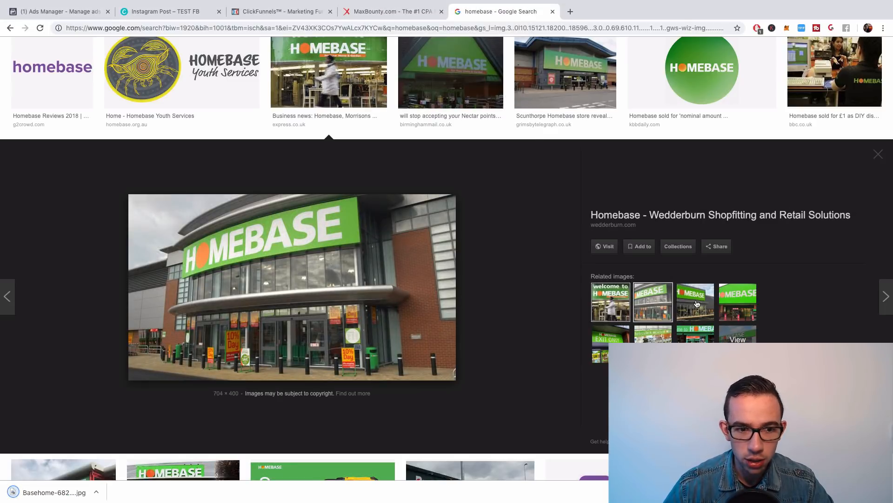
- Save the related Wedderburn Shopfitting photo of the curved Homebase store entrance under its suggested file name
{"action": "right_click", "coordinate": [167, 256]}
{"action": "left_click", "coordinate": [222, 325]}
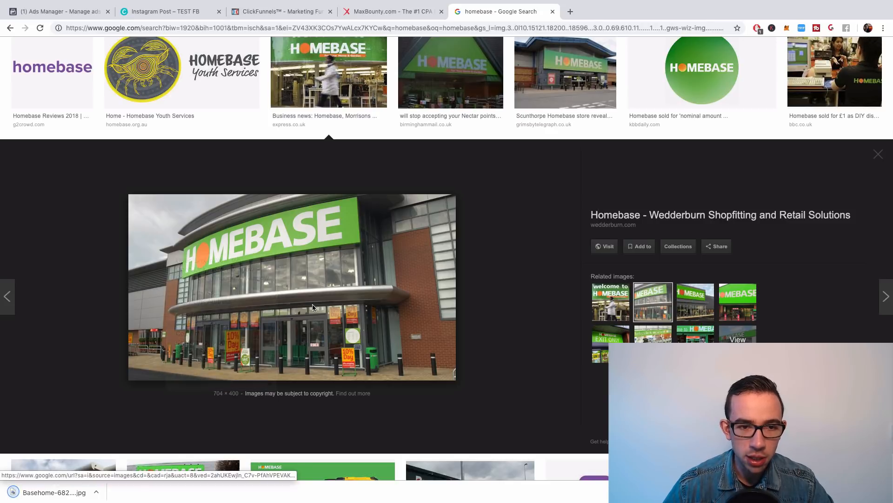
{"action": "left_click", "coordinate": [501, 88]}
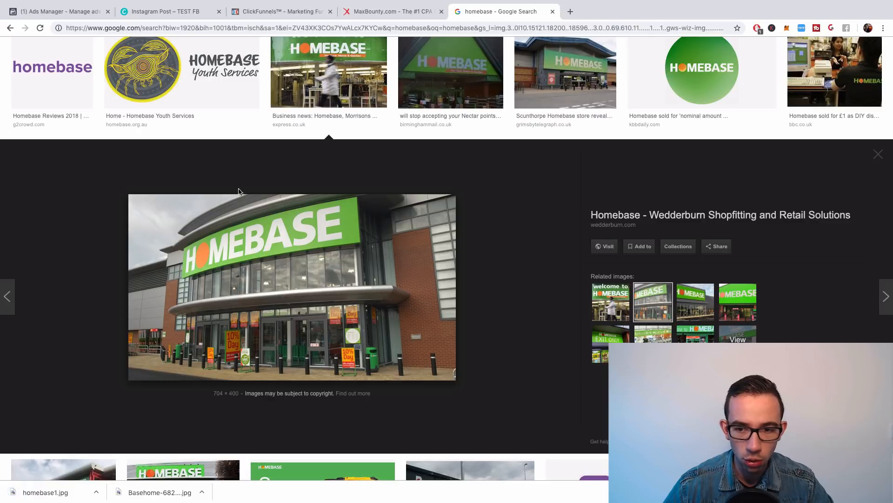
- Preview more related Homebase storefront and in-store images, looking for further photos suitable for the ad
{"action": "left_click", "coordinate": [708, 314]}
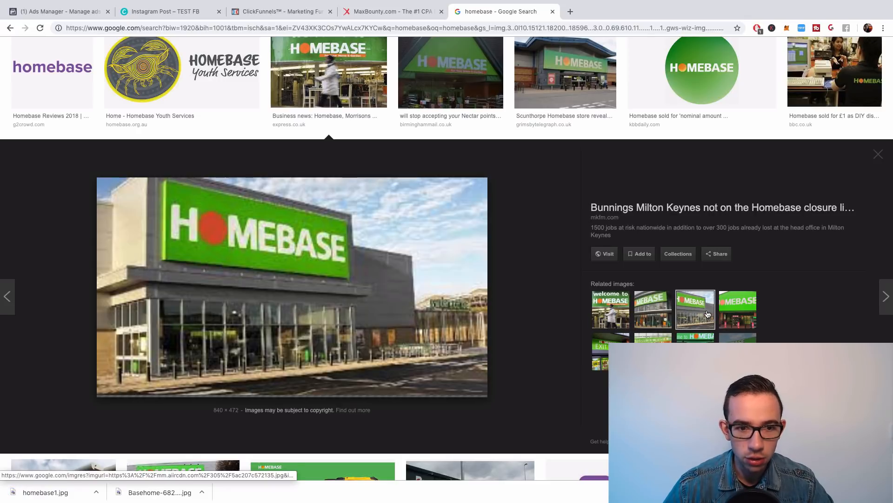
{"action": "left_click", "coordinate": [732, 316]}
{"action": "left_click", "coordinate": [611, 351]}
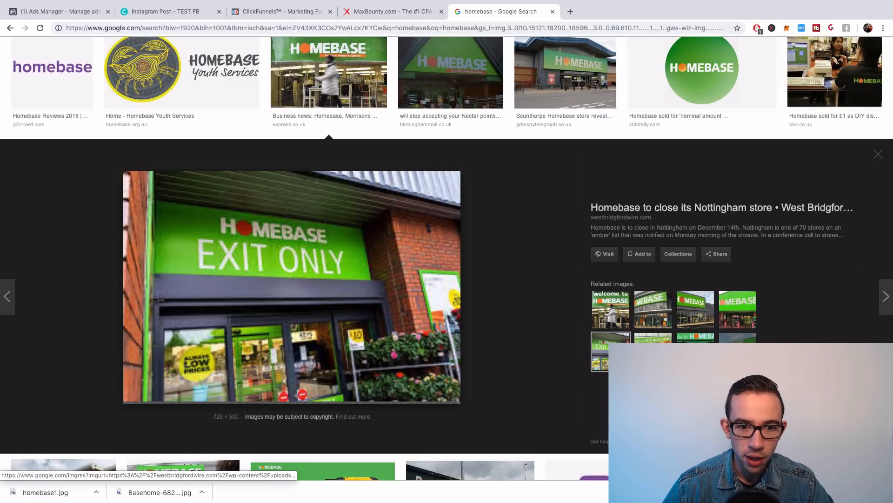
{"action": "left_click", "coordinate": [654, 337]}
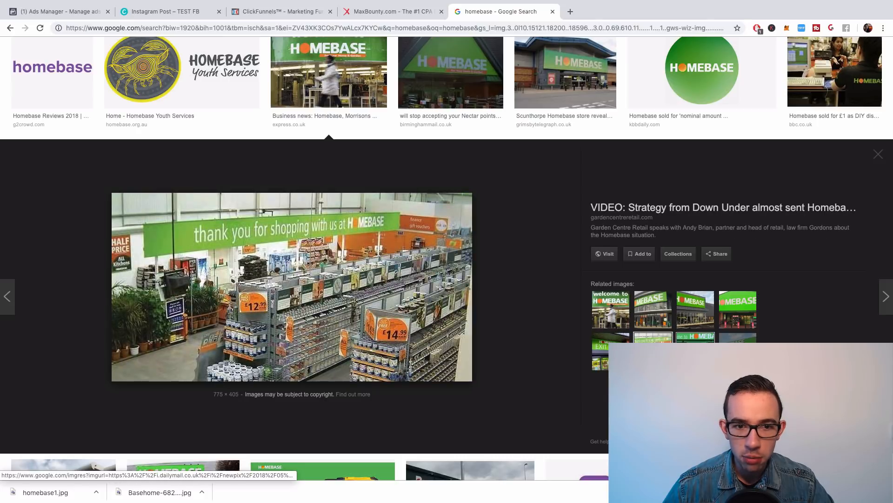
{"action": "left_click", "coordinate": [696, 337]}
{"action": "key", "text": "Escape"}
{"action": "scroll", "coordinate": [568, 337], "scroll_direction": "up", "scroll_amount": 10}
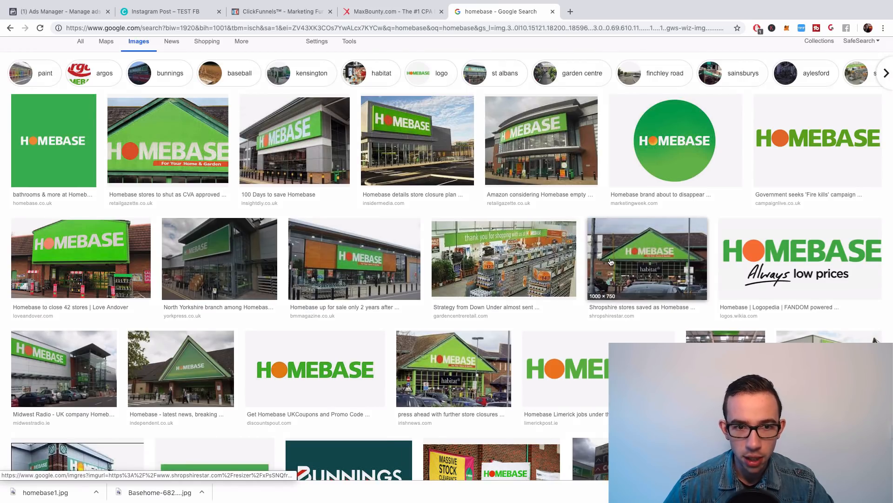
{"action": "scroll", "coordinate": [553, 227], "scroll_direction": "down", "scroll_amount": 4}
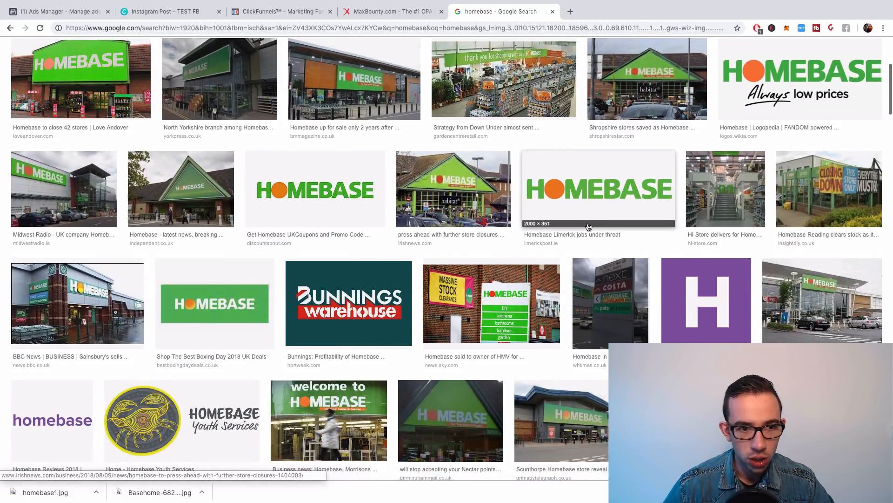
{"action": "scroll", "coordinate": [424, 247], "scroll_direction": "down", "scroll_amount": 6}
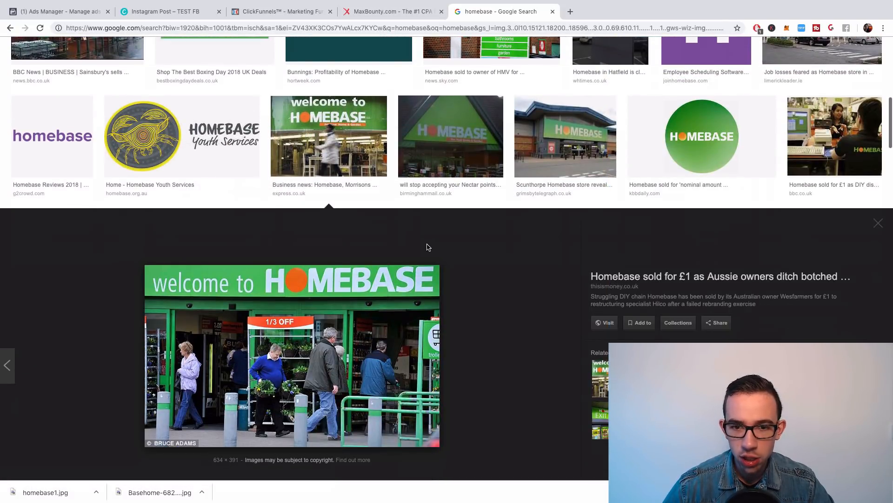
{"action": "scroll", "coordinate": [427, 248], "scroll_direction": "down", "scroll_amount": 11}
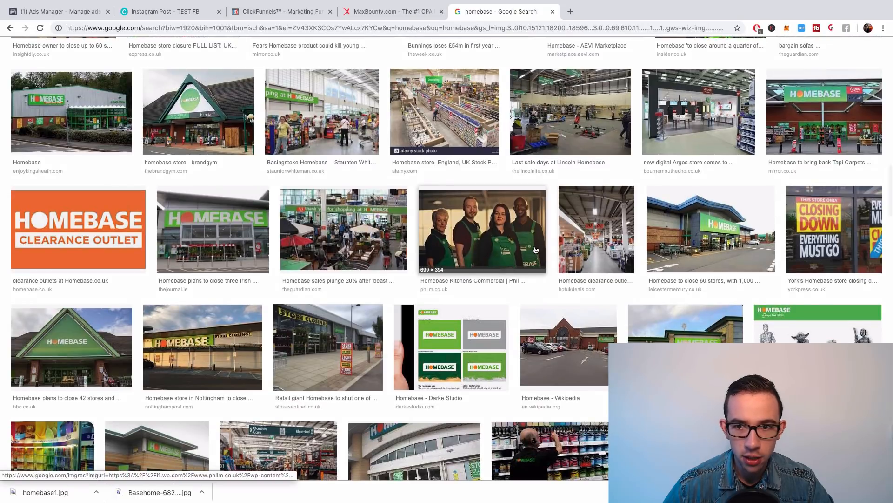
{"action": "scroll", "coordinate": [536, 250], "scroll_direction": "down", "scroll_amount": 5}
{"action": "scroll", "coordinate": [711, 163], "scroll_direction": "up", "scroll_amount": 3}
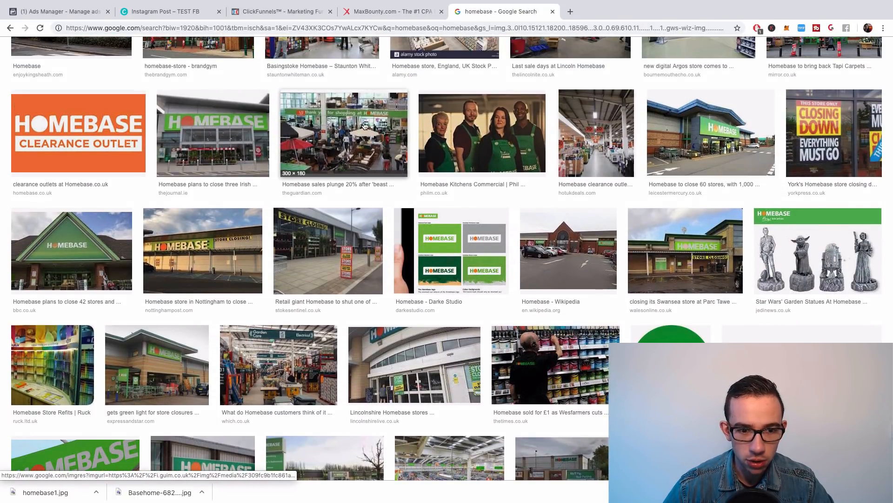
{"action": "left_click", "coordinate": [378, 132]}
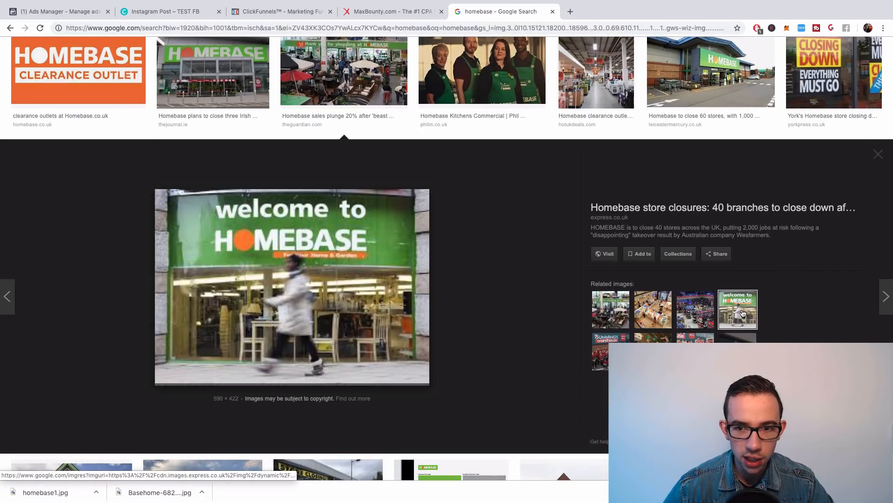
{"action": "left_click_drag", "start_coordinate": [613, 315], "coordinate": [539, 293]}
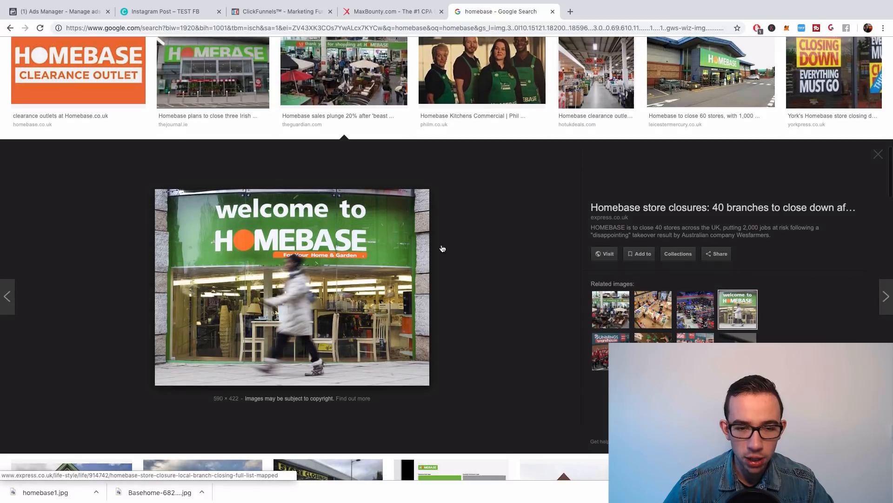
- Find the Insight DIY photo of the red-brick Homebase store further down the results and save it to the Desktop as a JPEG
{"action": "scroll", "coordinate": [253, 256], "scroll_direction": "down", "scroll_amount": 9}
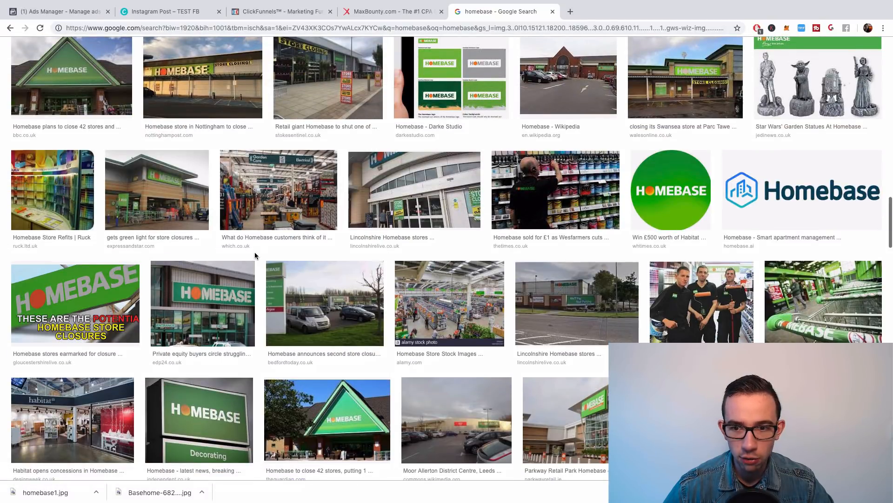
{"action": "scroll", "coordinate": [449, 215], "scroll_direction": "down", "scroll_amount": 5}
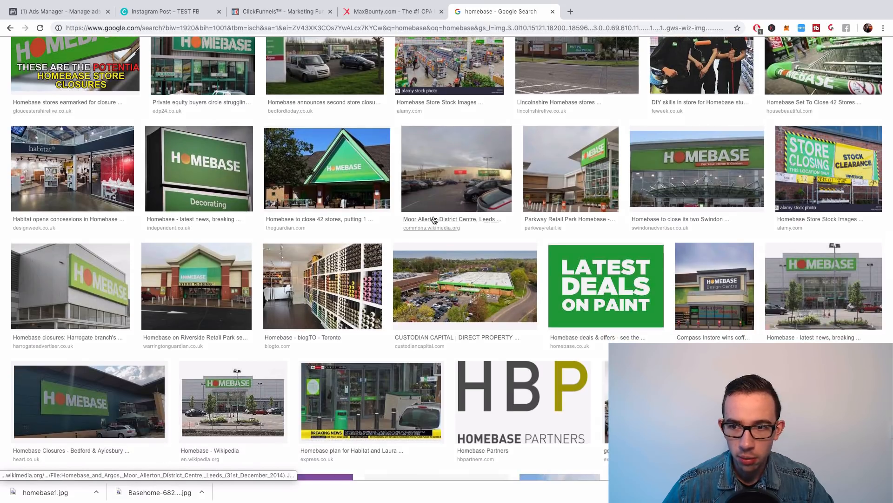
{"action": "scroll", "coordinate": [434, 219], "scroll_direction": "down", "scroll_amount": 5}
{"action": "scroll", "coordinate": [521, 201], "scroll_direction": "down", "scroll_amount": 5}
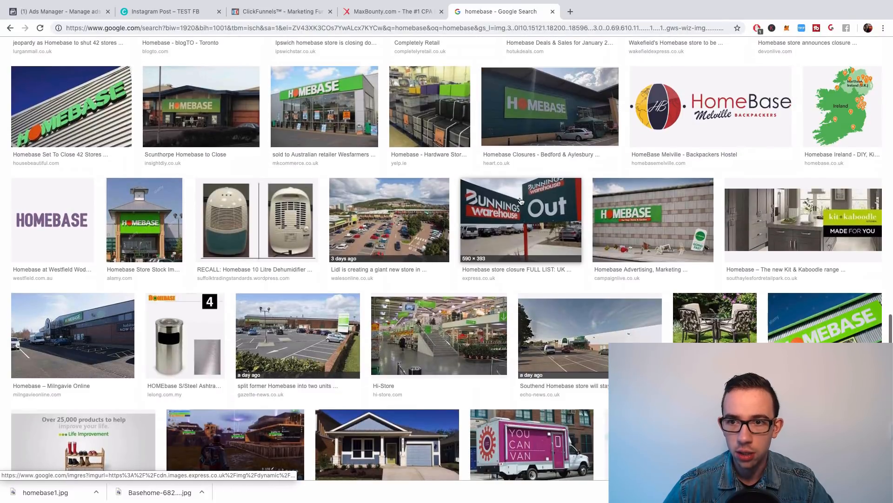
{"action": "scroll", "coordinate": [521, 201], "scroll_direction": "down", "scroll_amount": 5}
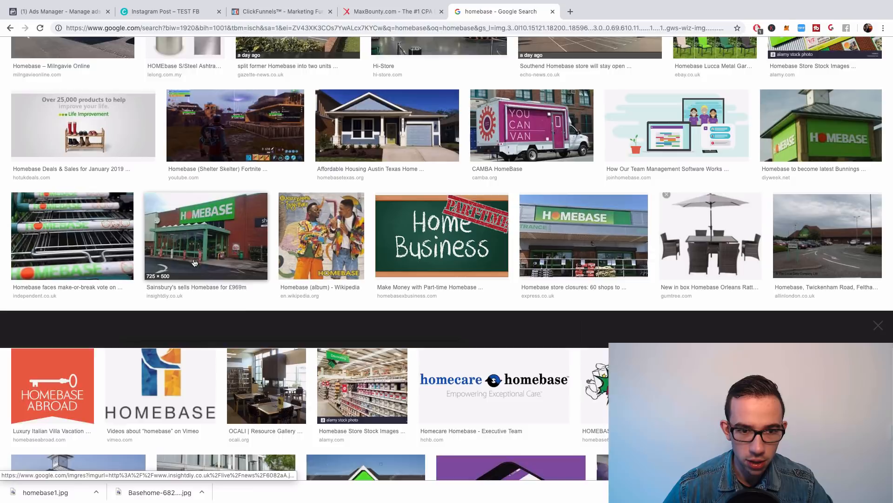
{"action": "left_click", "coordinate": [216, 251]}
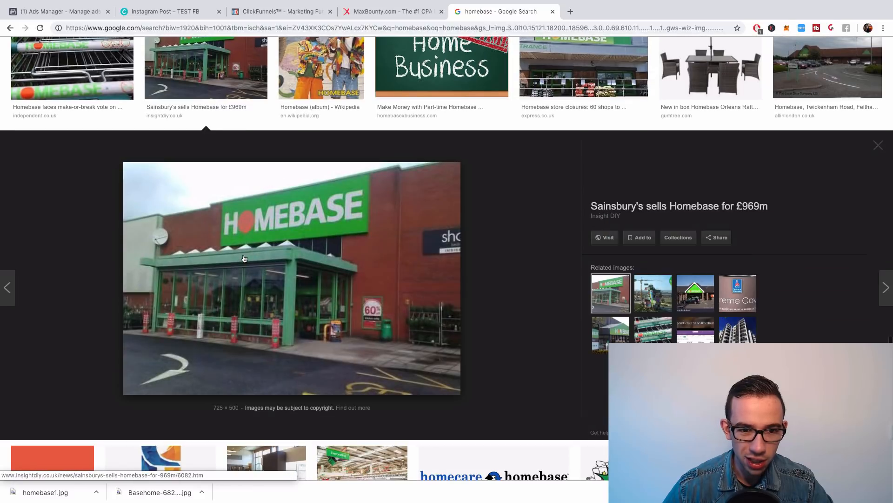
{"action": "right_click", "coordinate": [267, 266]}
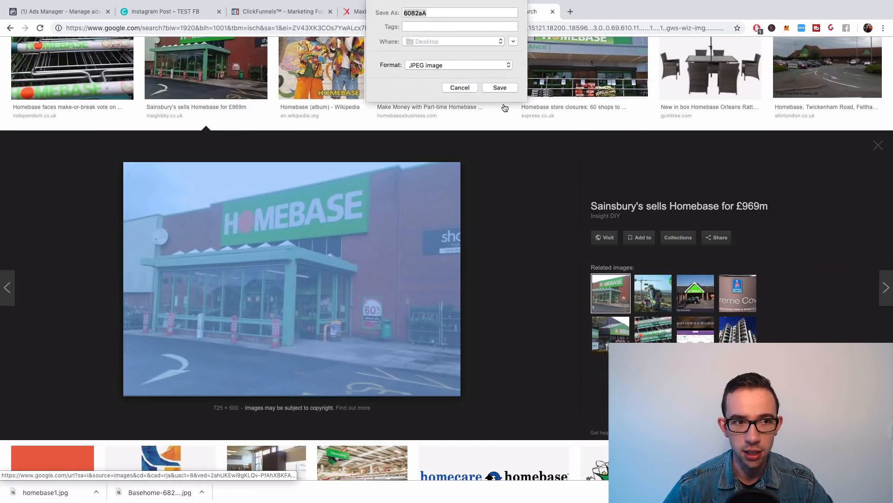
{"action": "left_click", "coordinate": [502, 87]}
- Open The Independent's close-up of Homebase shopping trolleys and save it to the Desktop as a JPEG
{"action": "scroll", "coordinate": [397, 202], "scroll_direction": "up", "scroll_amount": 1}
{"action": "scroll", "coordinate": [397, 202], "scroll_direction": "up", "scroll_amount": 2}
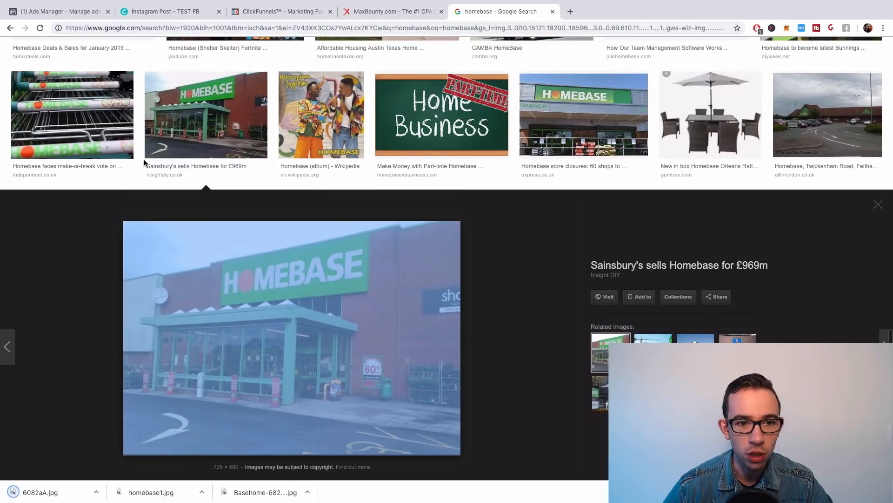
{"action": "left_click", "coordinate": [74, 130]}
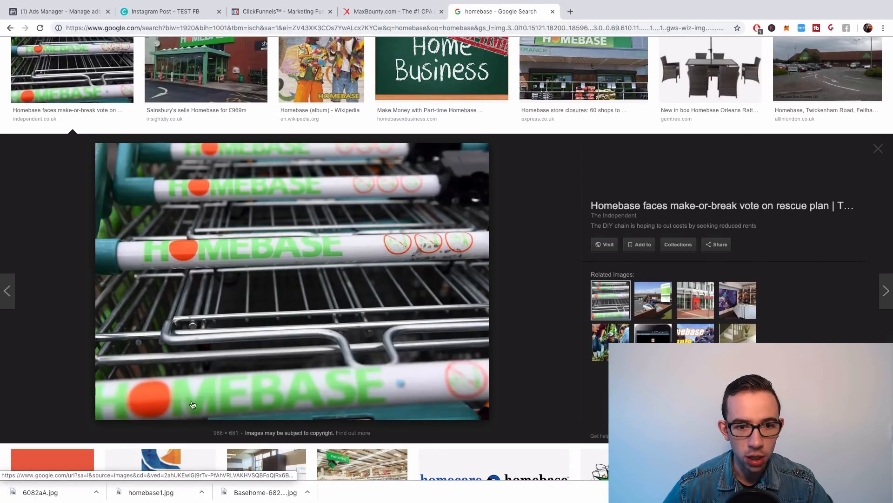
{"action": "right_click", "coordinate": [280, 255]}
{"action": "left_click", "coordinate": [338, 323]}
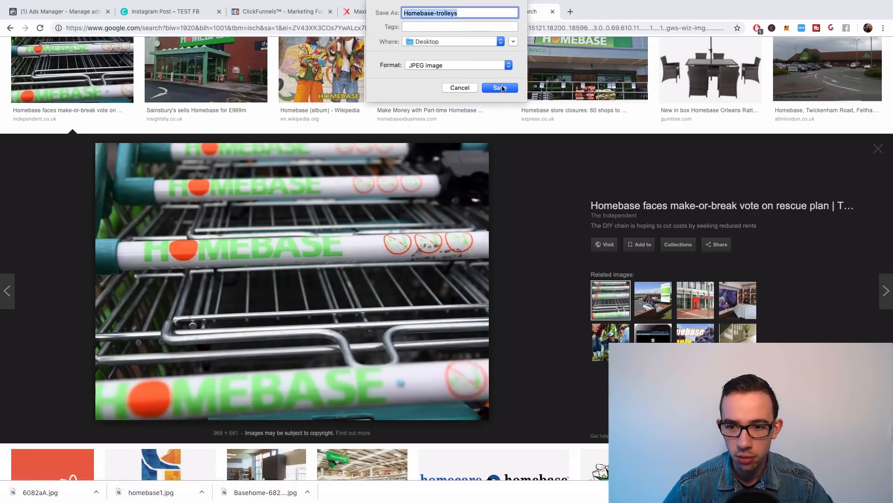
{"action": "left_click", "coordinate": [500, 88]}
- Find the Daily Express photo of a Homebase carrier bag at the checkout, save it to the Desktop, and preview a related store-closure image
{"action": "left_click", "coordinate": [660, 299]}
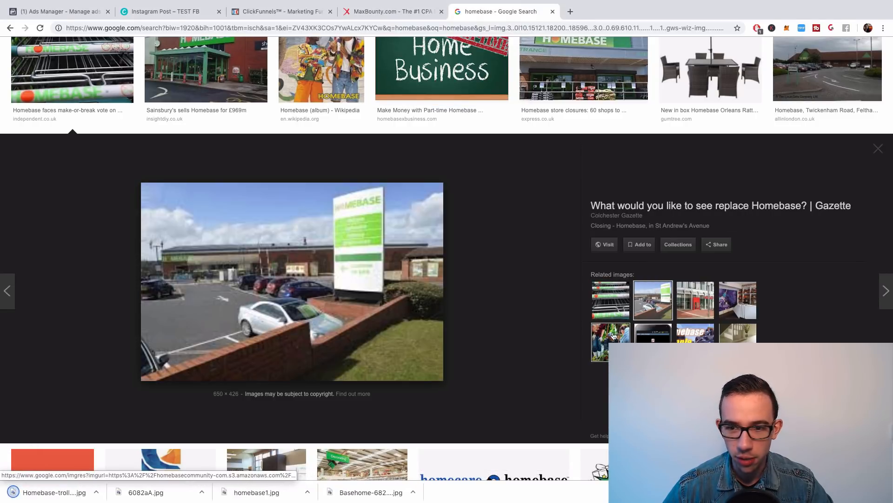
{"action": "left_click", "coordinate": [695, 300]}
{"action": "scroll", "coordinate": [488, 317], "scroll_direction": "down", "scroll_amount": 10}
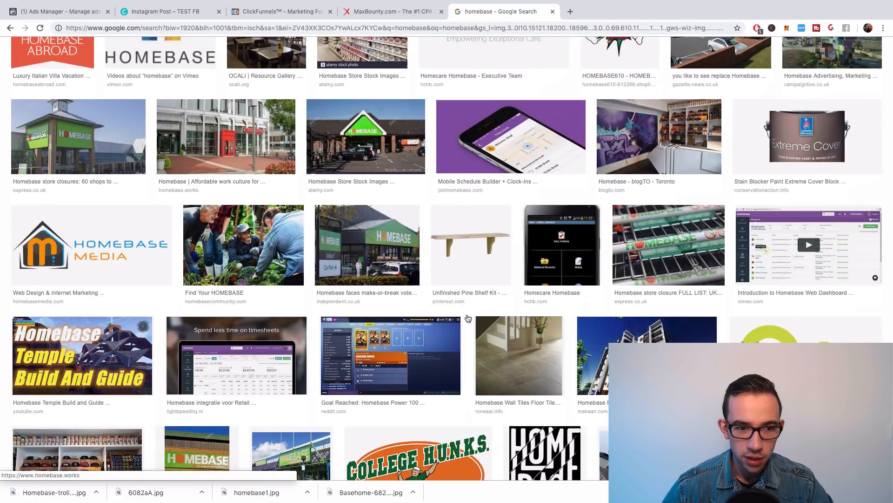
{"action": "scroll", "coordinate": [474, 312], "scroll_direction": "down", "scroll_amount": 10}
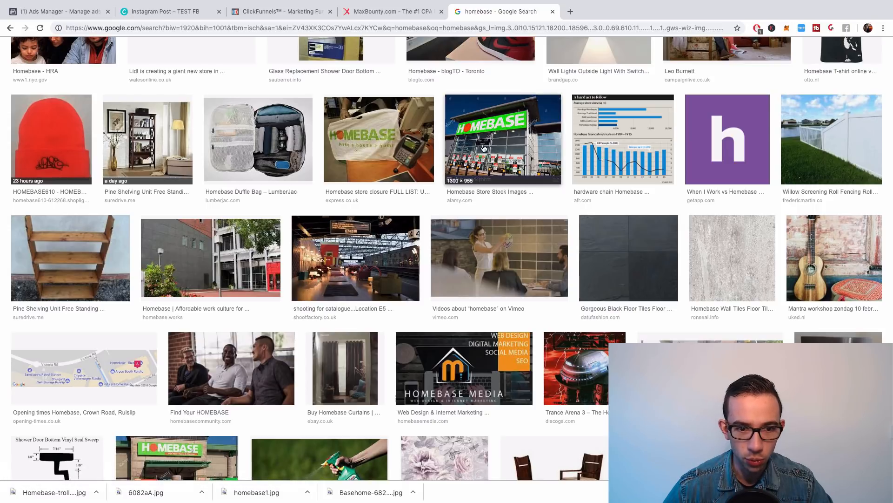
{"action": "left_click", "coordinate": [380, 147]}
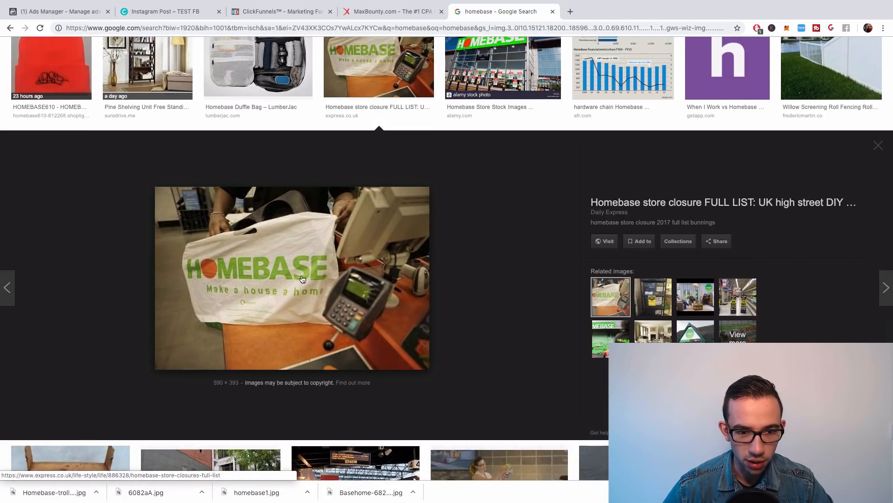
{"action": "right_click", "coordinate": [304, 278]}
{"action": "left_click", "coordinate": [350, 341]}
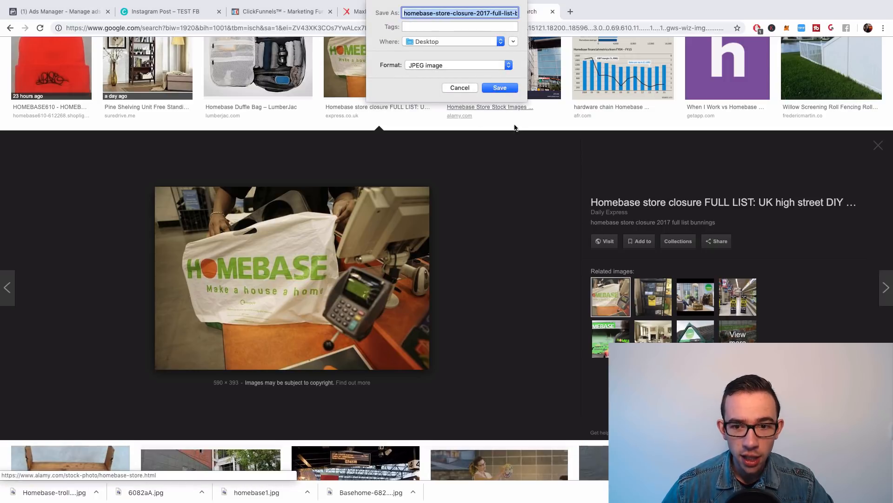
{"action": "left_click", "coordinate": [505, 91]}
{"action": "left_click", "coordinate": [607, 338]}
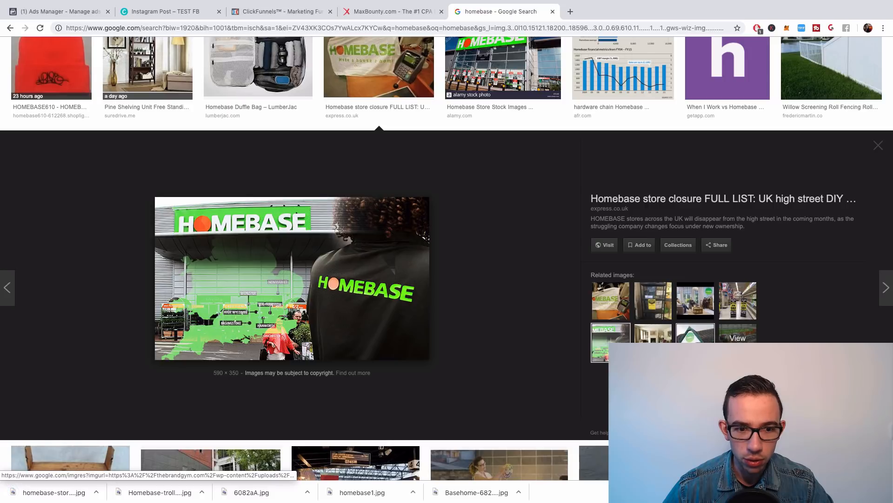
- Open the related brandgym photo of the triangular-gabled Homebase storefront and save it to the Desktop
{"action": "left_click", "coordinate": [695, 333]}
{"action": "scroll", "coordinate": [605, 336], "scroll_direction": "down", "scroll_amount": 5}
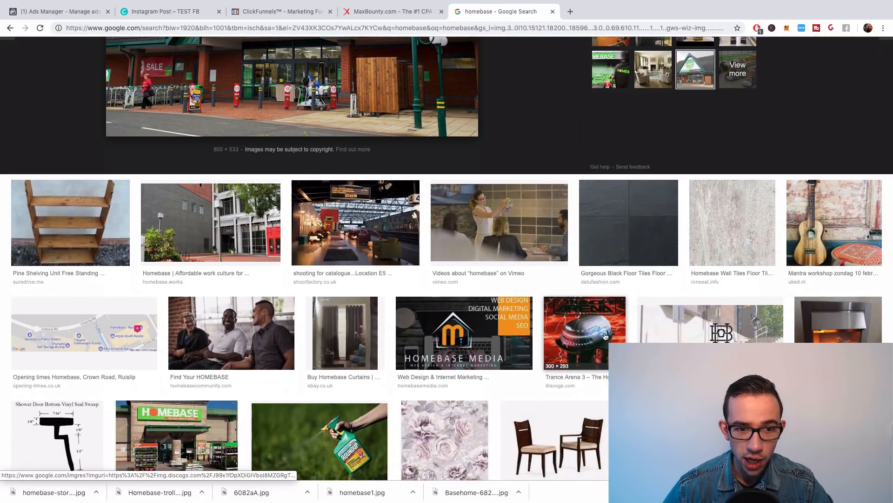
{"action": "scroll", "coordinate": [605, 336], "scroll_direction": "up", "scroll_amount": 5}
{"action": "right_click", "coordinate": [297, 228]}
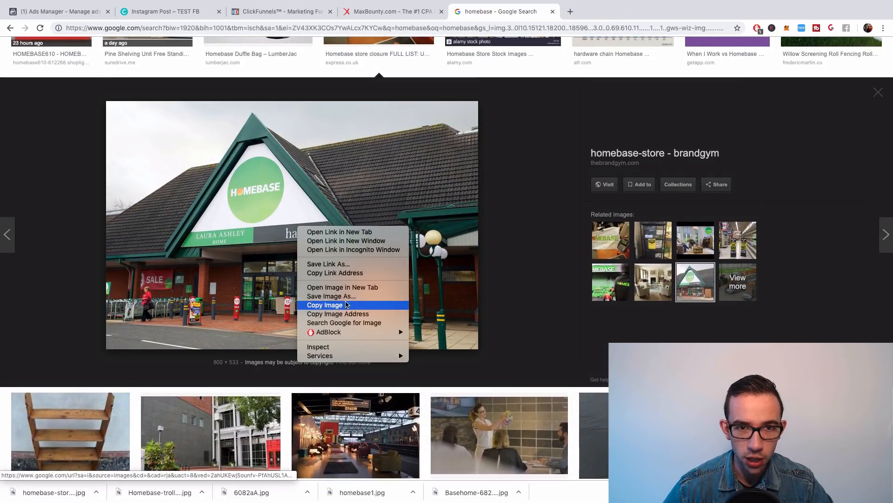
{"action": "left_click", "coordinate": [332, 296]}
{"action": "left_click", "coordinate": [501, 88]}
- Find House Beautiful's photo of green Homebase shopping trolleys at the store entrance and save it to the Desktop as a JPEG
{"action": "scroll", "coordinate": [575, 251], "scroll_direction": "down", "scroll_amount": 8}
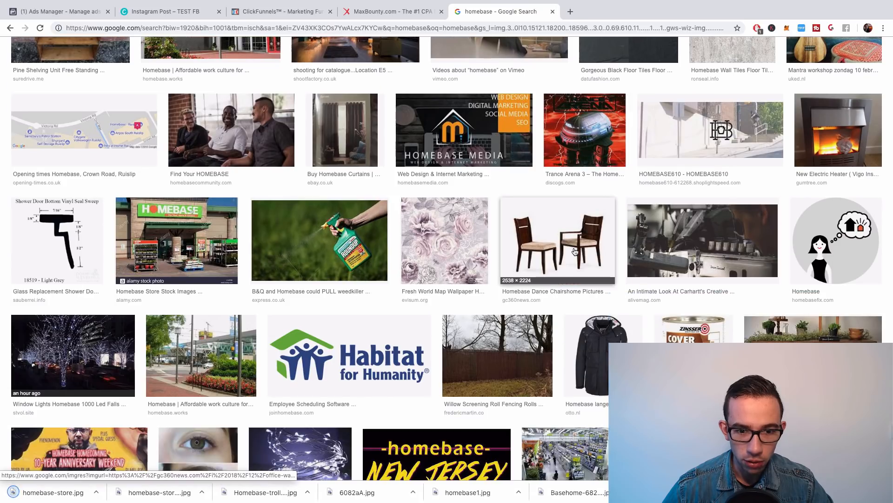
{"action": "scroll", "coordinate": [449, 233], "scroll_direction": "down", "scroll_amount": 5}
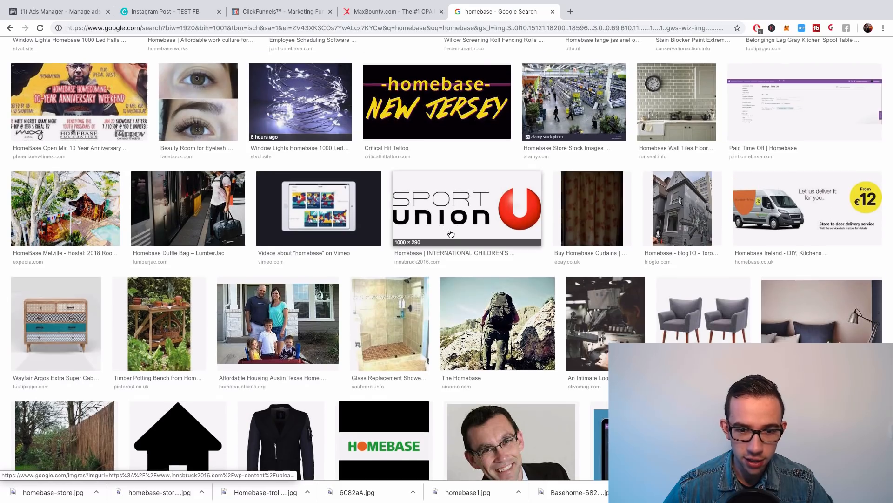
{"action": "scroll", "coordinate": [449, 233], "scroll_direction": "down", "scroll_amount": 5}
{"action": "scroll", "coordinate": [465, 235], "scroll_direction": "down", "scroll_amount": 8}
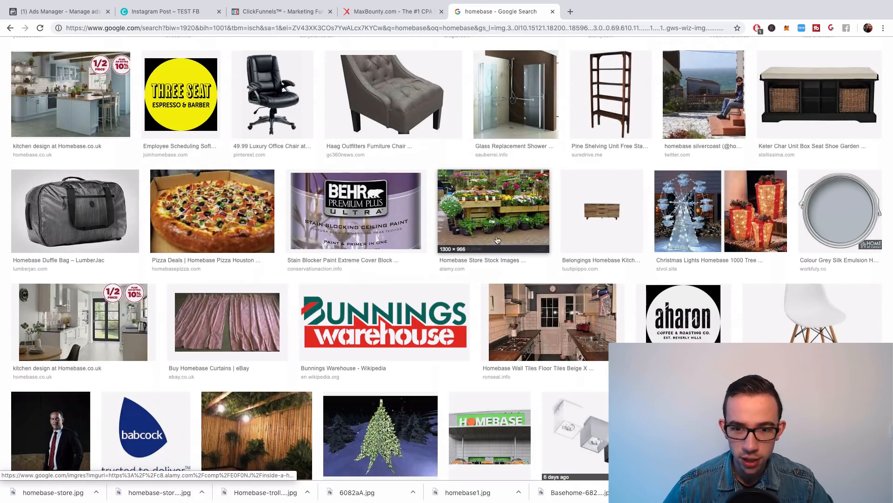
{"action": "scroll", "coordinate": [529, 242], "scroll_direction": "down", "scroll_amount": 7}
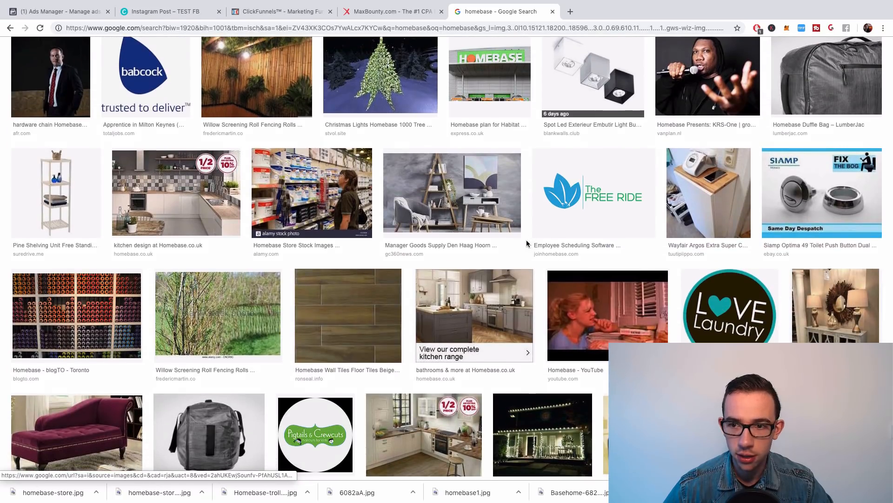
{"action": "scroll", "coordinate": [531, 240], "scroll_direction": "down", "scroll_amount": 10}
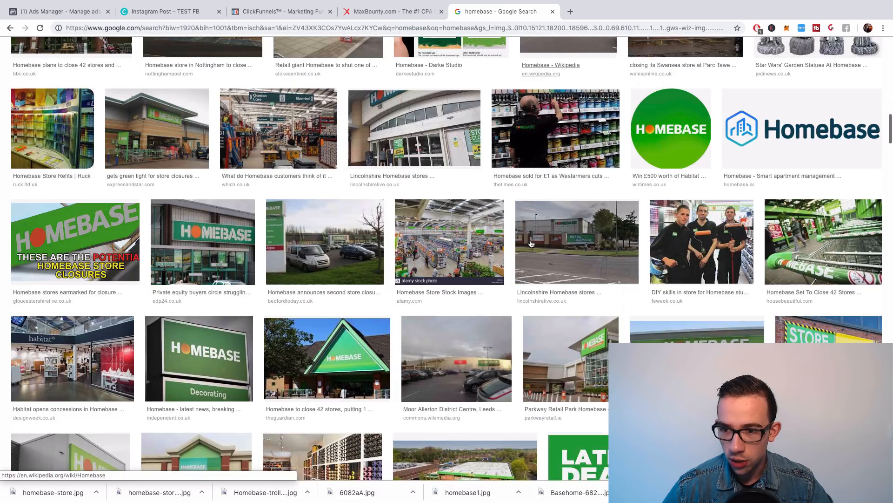
{"action": "left_click", "coordinate": [823, 242]}
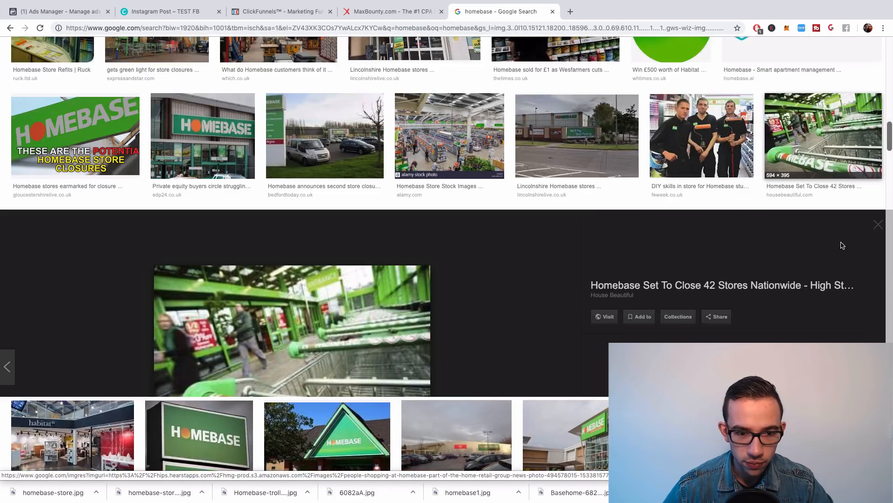
{"action": "right_click", "coordinate": [341, 282]}
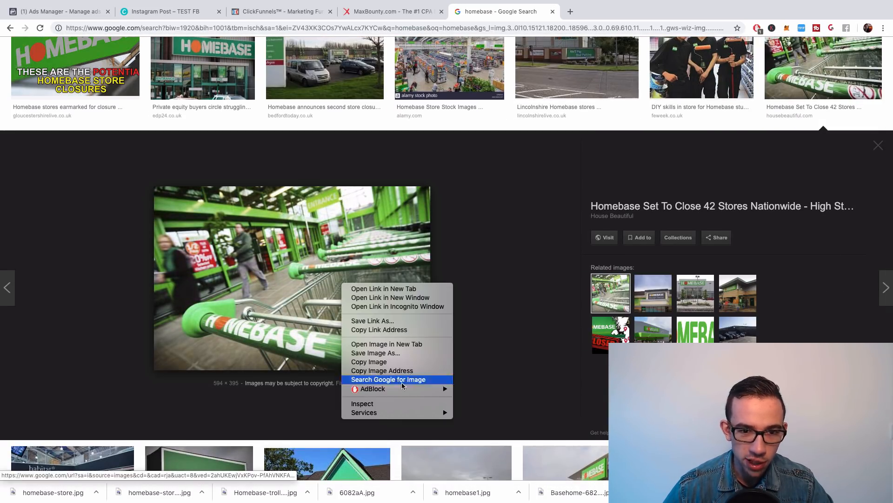
{"action": "left_click", "coordinate": [393, 353]}
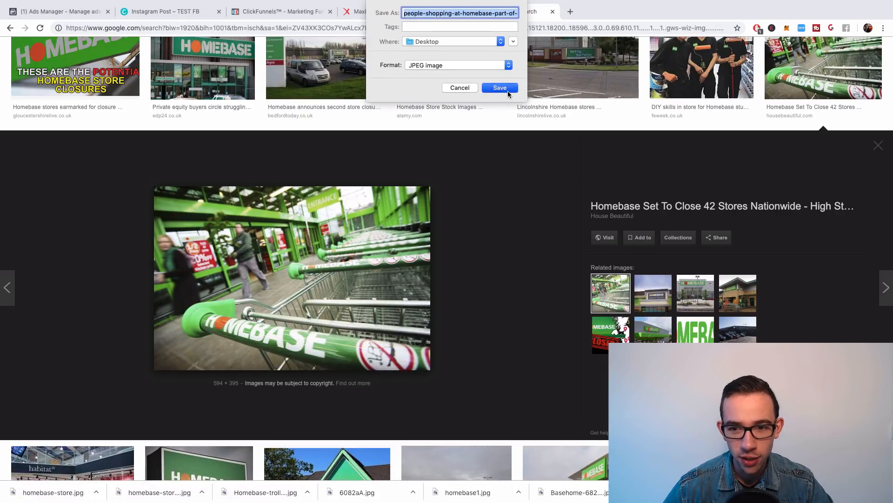
{"action": "left_click", "coordinate": [508, 92]}
- Preview the related storefront images, and save the Leicester Mercury photo of the blue-roofed Homebase store from the main results
{"action": "left_click", "coordinate": [669, 285]}
{"action": "left_click", "coordinate": [695, 297]}
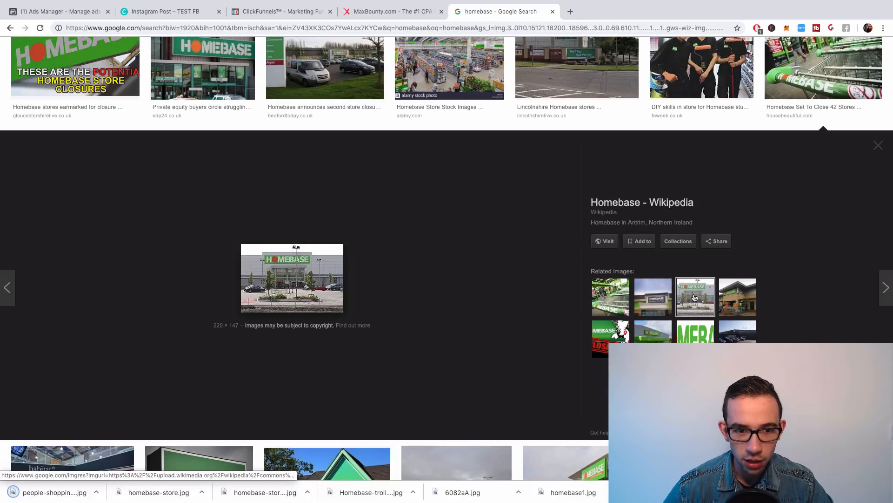
{"action": "left_click", "coordinate": [615, 335]}
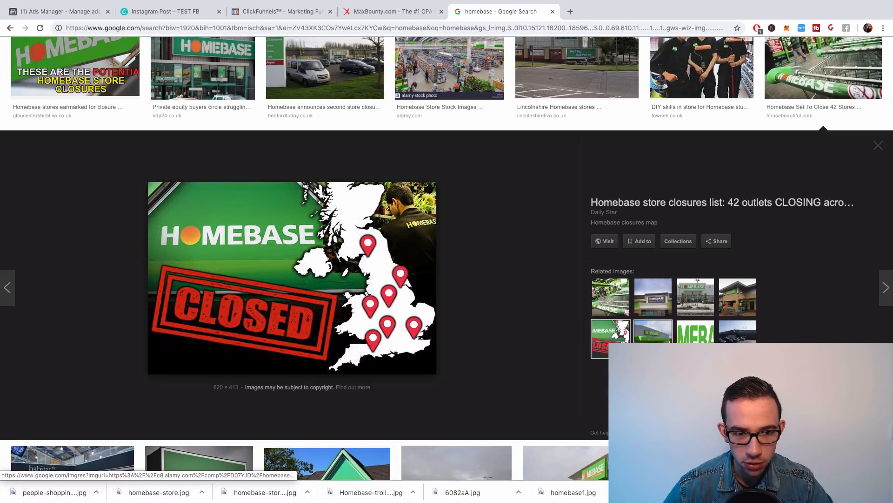
{"action": "left_click", "coordinate": [654, 330]}
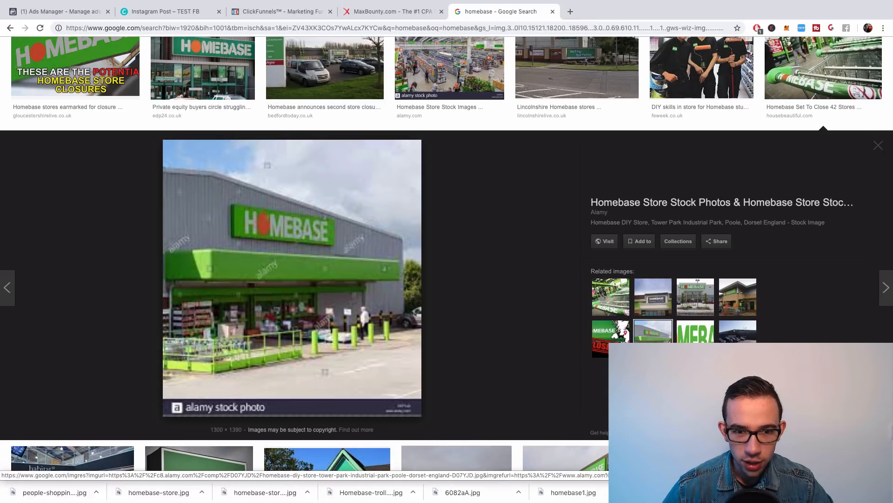
{"action": "left_click", "coordinate": [695, 331]}
{"action": "scroll", "coordinate": [640, 264], "scroll_direction": "up", "scroll_amount": 10}
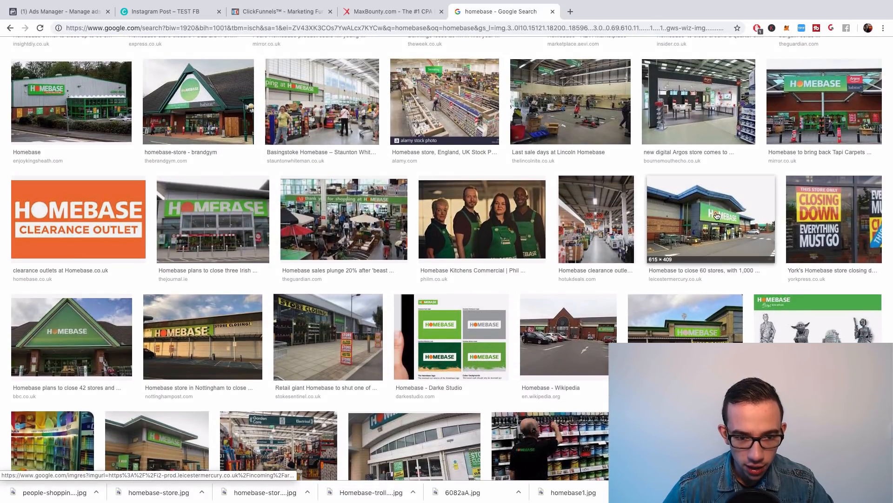
{"action": "left_click", "coordinate": [717, 216]}
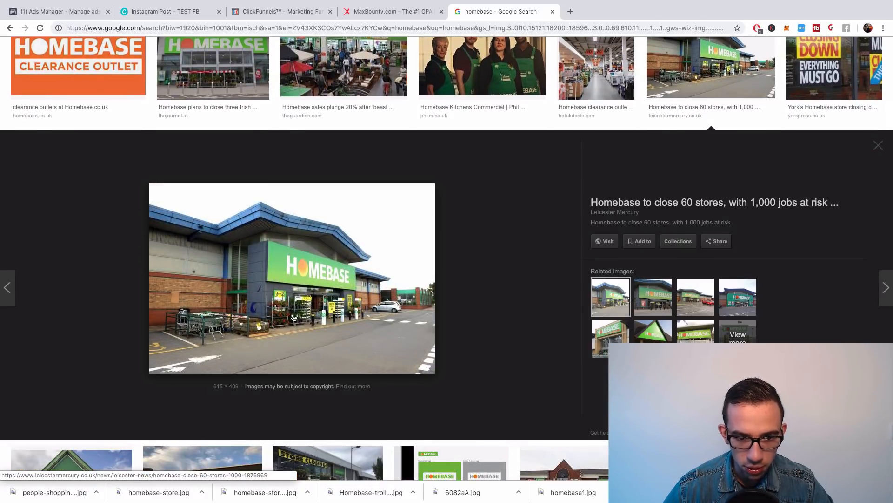
{"action": "right_click", "coordinate": [274, 280]}
{"action": "left_click", "coordinate": [333, 352]}
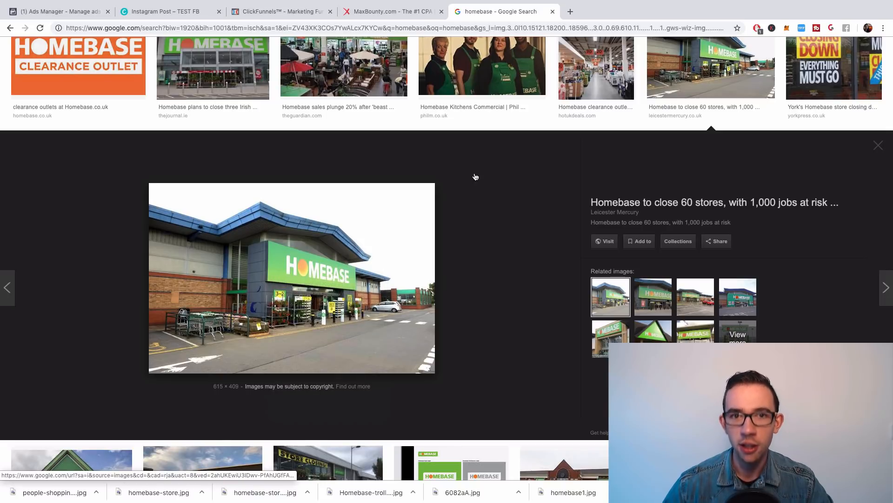
{"action": "left_click", "coordinate": [500, 88]}
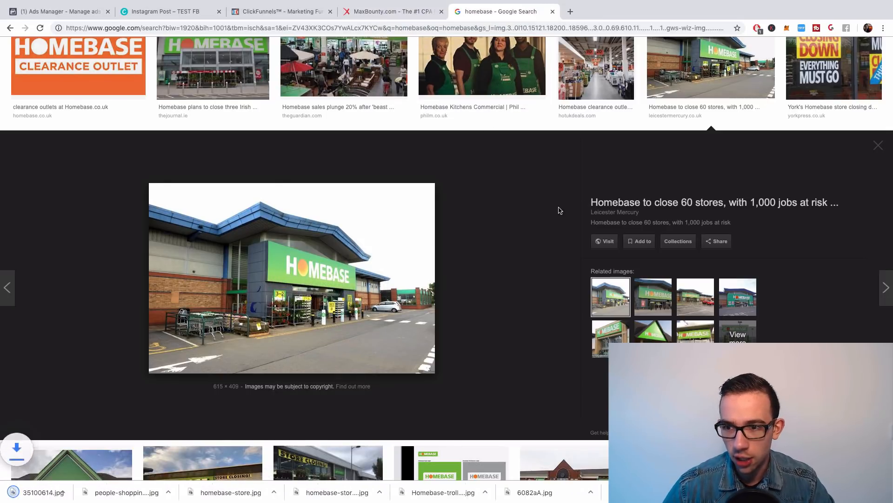
- Find the caithness.org photo of opening-day shoppers inside Homebase through the related images of the in-store result and save it
{"action": "scroll", "coordinate": [559, 207], "scroll_direction": "down", "scroll_amount": 10}
{"action": "scroll", "coordinate": [824, 239], "scroll_direction": "up", "scroll_amount": 3}
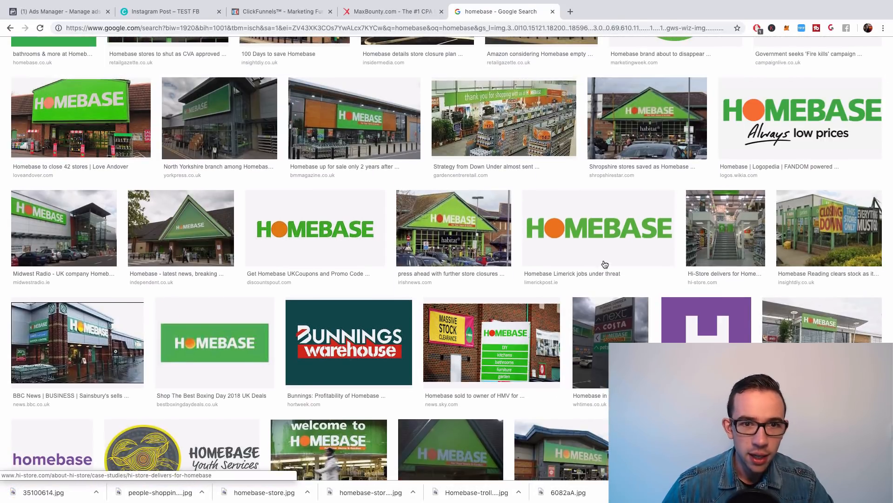
{"action": "scroll", "coordinate": [479, 169], "scroll_direction": "up", "scroll_amount": 4}
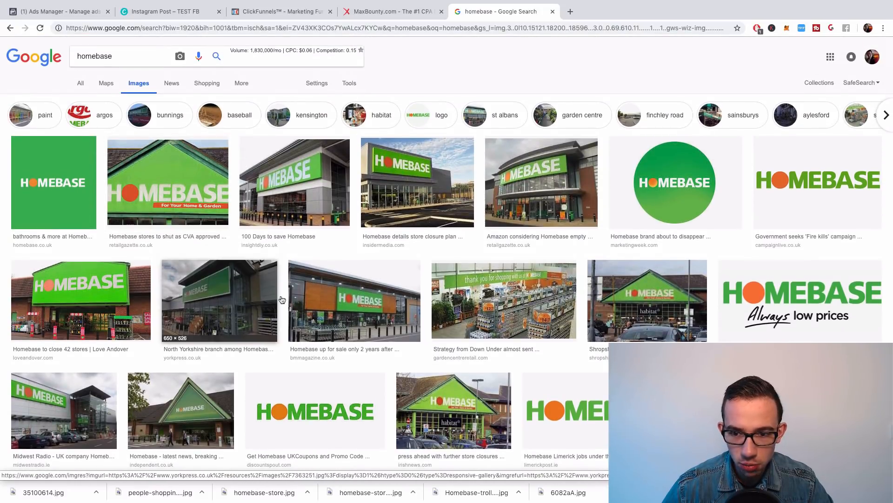
{"action": "left_click", "coordinate": [536, 292]}
{"action": "left_click", "coordinate": [644, 303]}
{"action": "right_click", "coordinate": [228, 257]}
{"action": "left_click", "coordinate": [297, 326]}
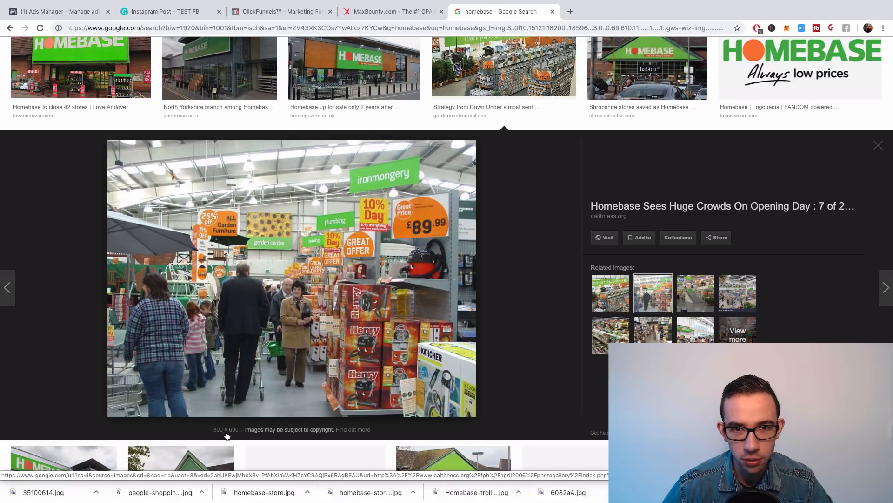
{"action": "left_click", "coordinate": [501, 88]}
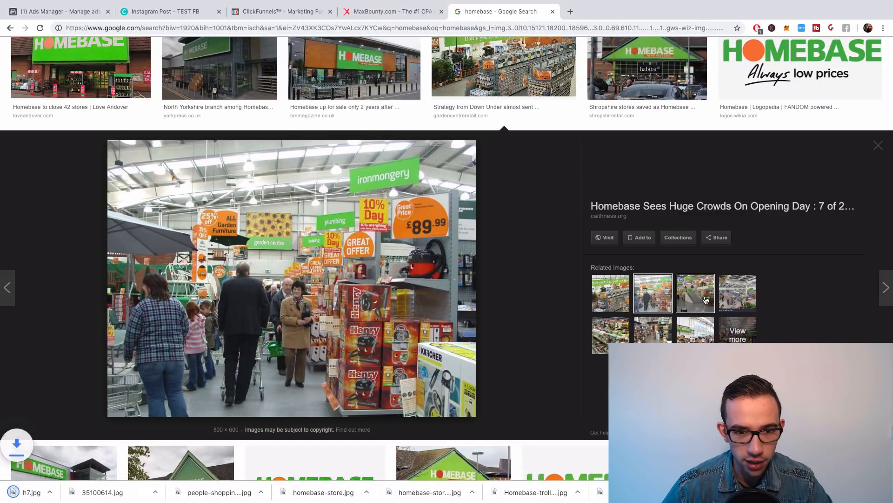
- Open the related hi-store.com photo of the Homebase mezzanine staircase and save it to the Desktop
{"action": "left_click", "coordinate": [695, 292]}
{"action": "right_click", "coordinate": [296, 258]}
{"action": "left_click", "coordinate": [357, 325]}
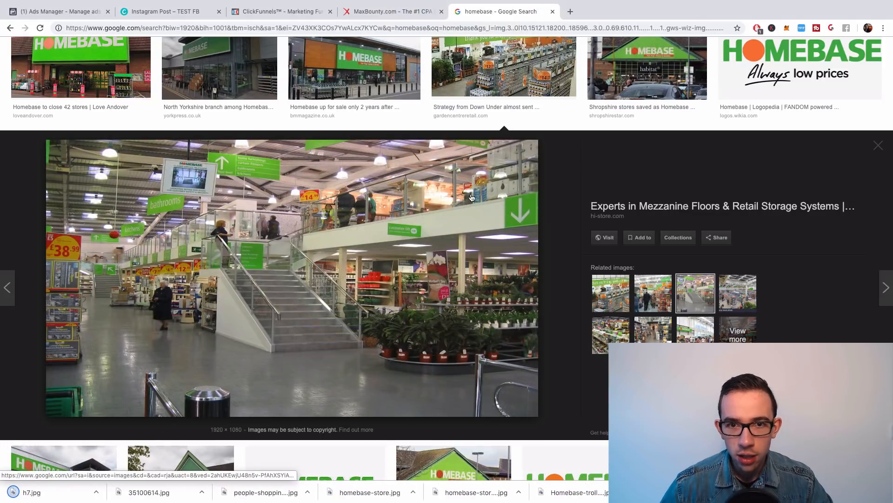
{"action": "left_click", "coordinate": [501, 87]}
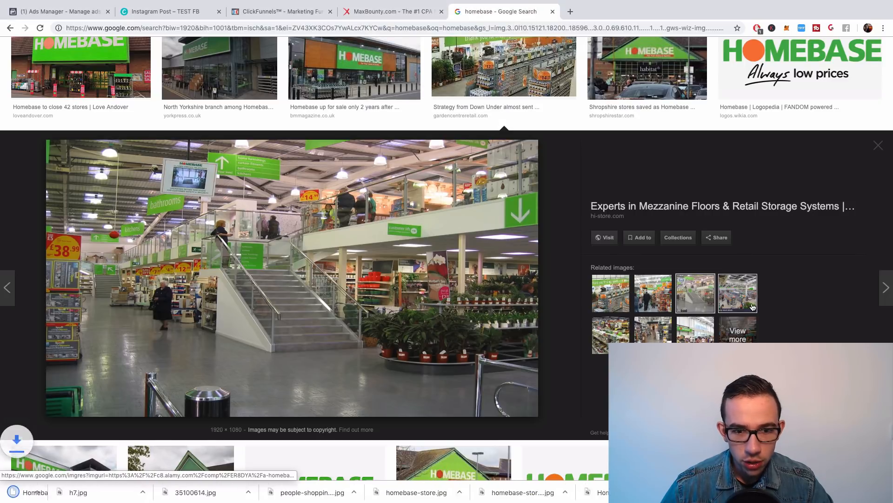
- Save the Staunton Whiteman photo of the Basingstoke Homebase checkouts, and preview the remaining related in-store images
{"action": "left_click", "coordinate": [727, 313]}
{"action": "left_click", "coordinate": [695, 334]}
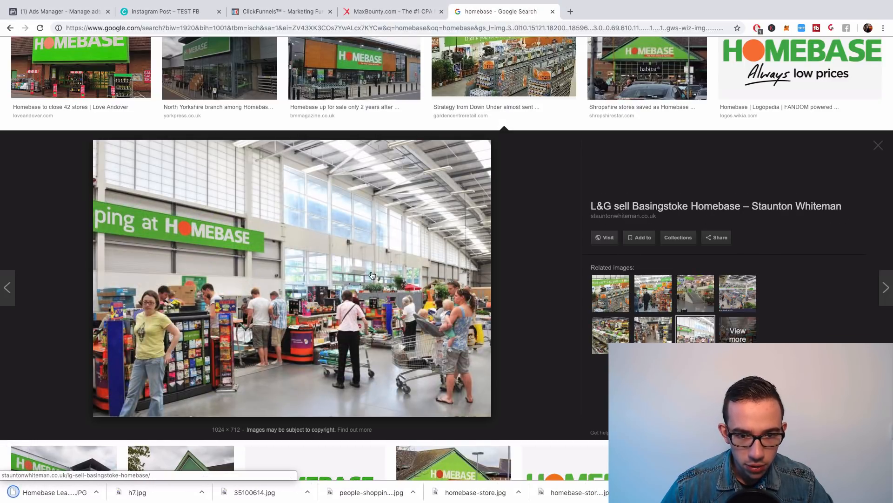
{"action": "right_click", "coordinate": [345, 249]}
{"action": "left_click", "coordinate": [397, 321]}
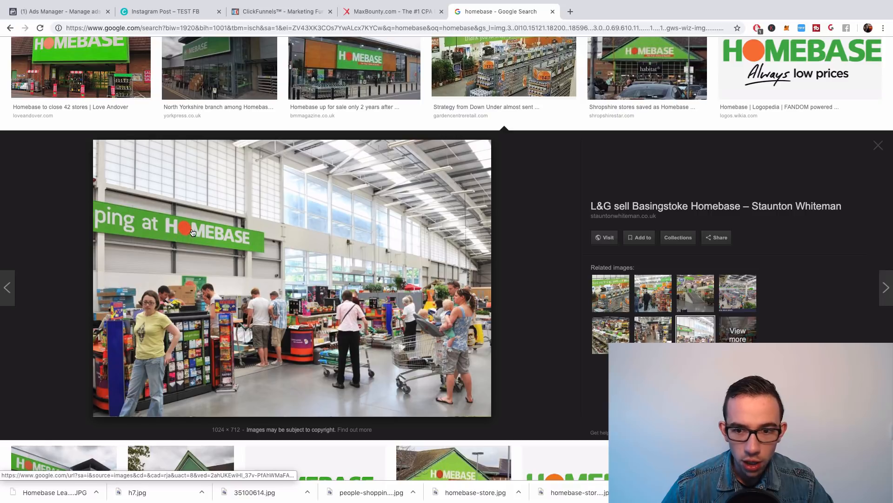
{"action": "key", "text": "Return"}
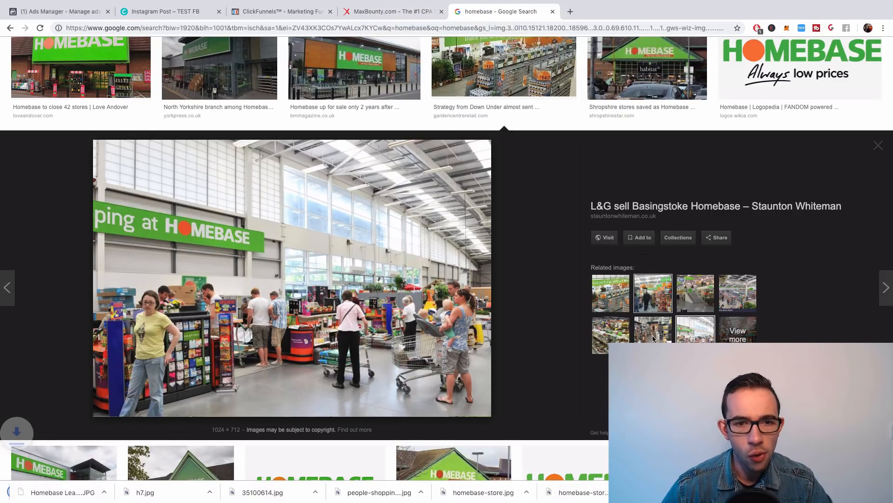
{"action": "left_click", "coordinate": [646, 340]}
{"action": "left_click", "coordinate": [623, 341]}
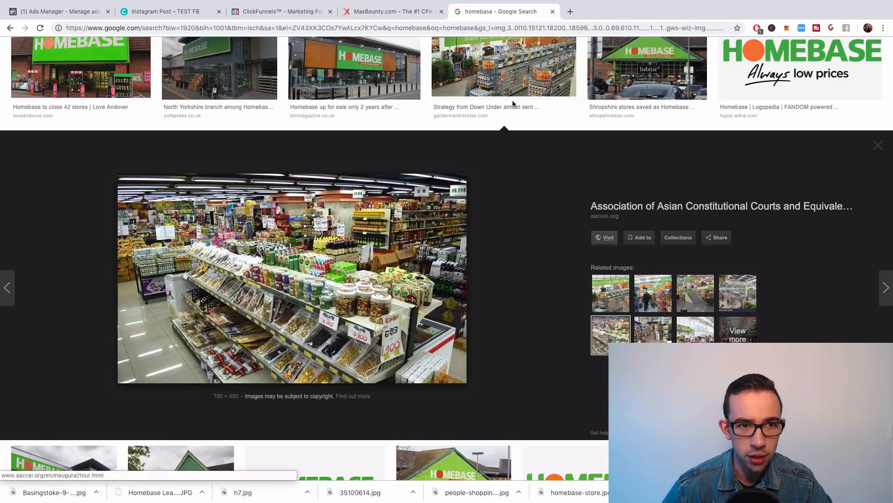
- Switch to the TEST FB design in Canva and upload the saved Homebase photos from the Desktop
{"action": "left_click", "coordinate": [170, 12]}
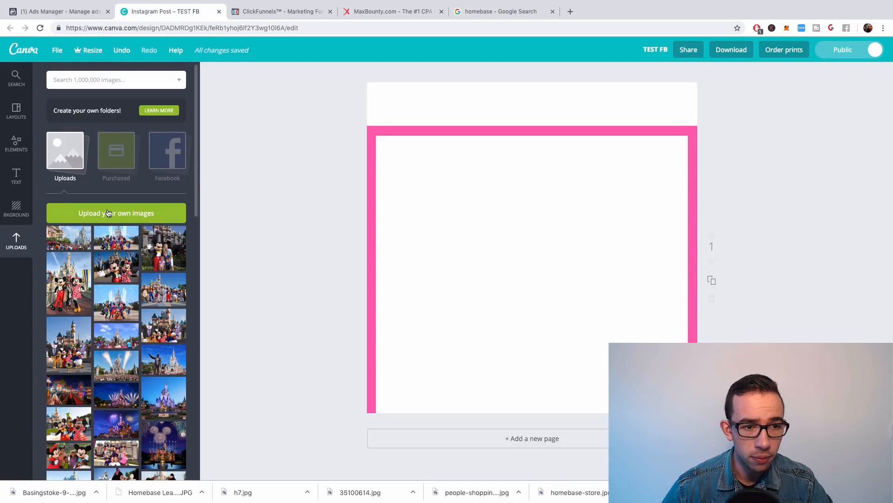
{"action": "left_click", "coordinate": [186, 220]}
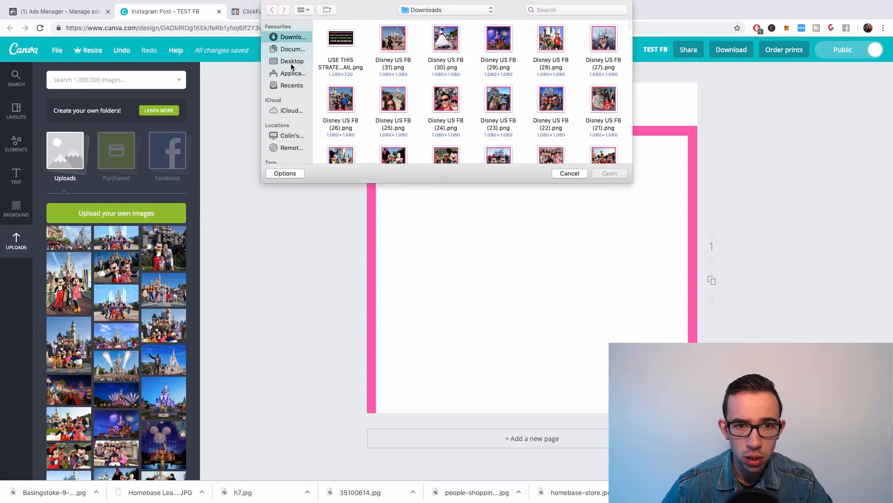
{"action": "left_click", "coordinate": [293, 63]}
{"action": "left_click_drag", "start_coordinate": [335, 43], "coordinate": [625, 107]}
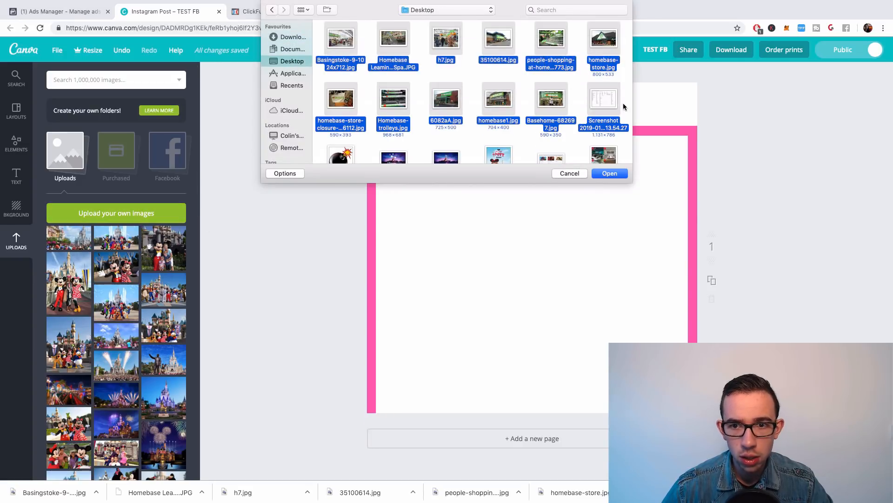
{"action": "left_click", "coordinate": [610, 174]}
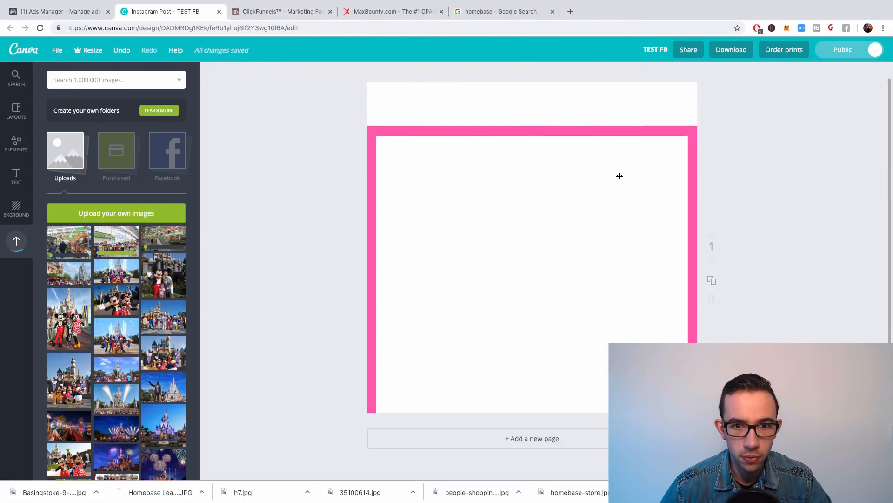
- Move the pink square frame up near the page's upper edge, align it with the page's sides, and show the available shapes
{"action": "left_click_drag", "start_coordinate": [501, 125], "coordinate": [496, 91]}
{"action": "left_click", "coordinate": [28, 143]}
{"action": "left_click", "coordinate": [66, 176]}
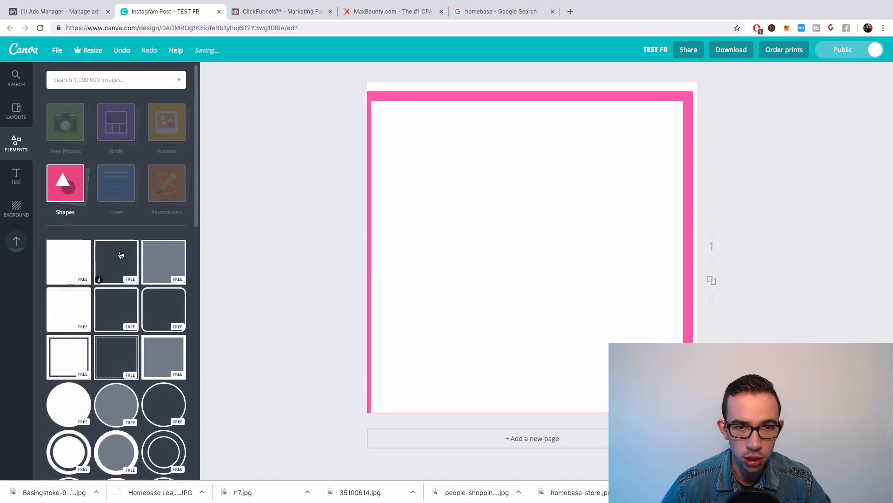
{"action": "mouse_move", "coordinate": [450, 101]}
{"action": "left_mouse_down"}
{"action": "mouse_move", "coordinate": [461, 100]}
{"action": "mouse_move", "coordinate": [454, 96]}
{"action": "left_mouse_up"}
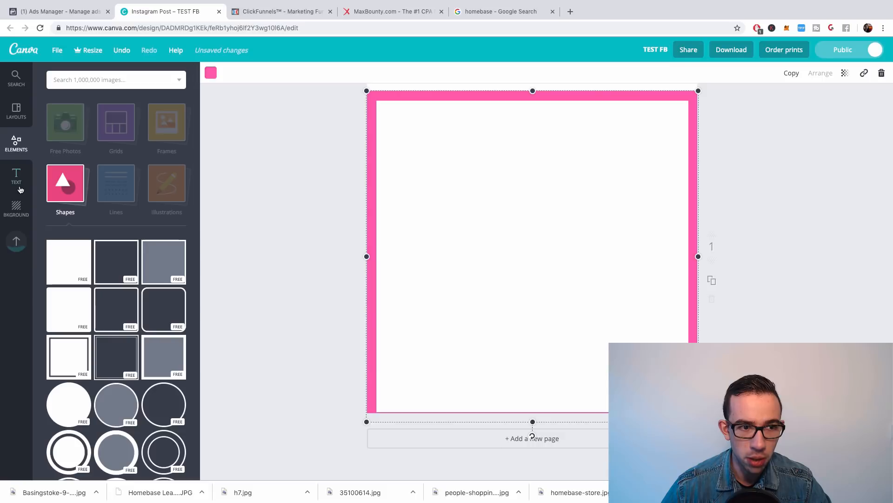
- Add the uploaded mezzanine staircase photo to the design, enlarge it, and position it over the pink frame
{"action": "left_click", "coordinate": [21, 241]}
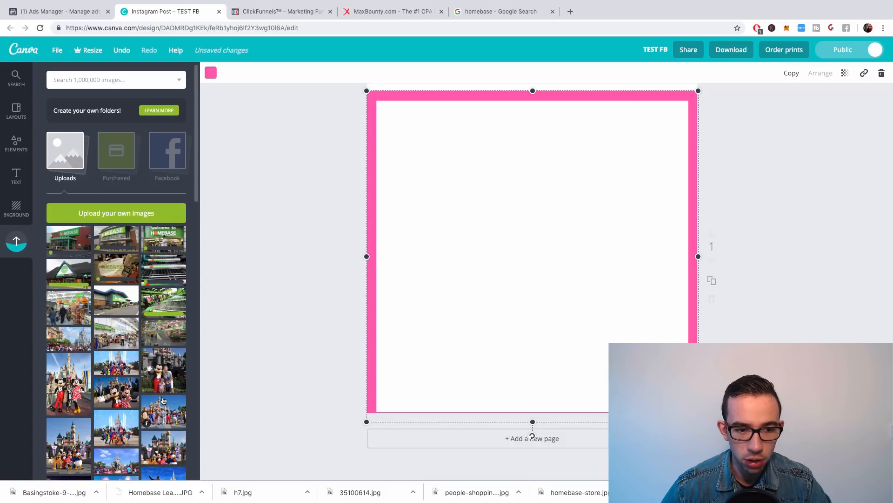
{"action": "left_click", "coordinate": [166, 340]}
{"action": "left_click_drag", "start_coordinate": [532, 310], "coordinate": [474, 223]}
{"action": "left_click_drag", "start_coordinate": [631, 248], "coordinate": [890, 393]}
{"action": "left_click_drag", "start_coordinate": [583, 310], "coordinate": [649, 340]}
{"action": "left_click_drag", "start_coordinate": [518, 250], "coordinate": [518, 241]}
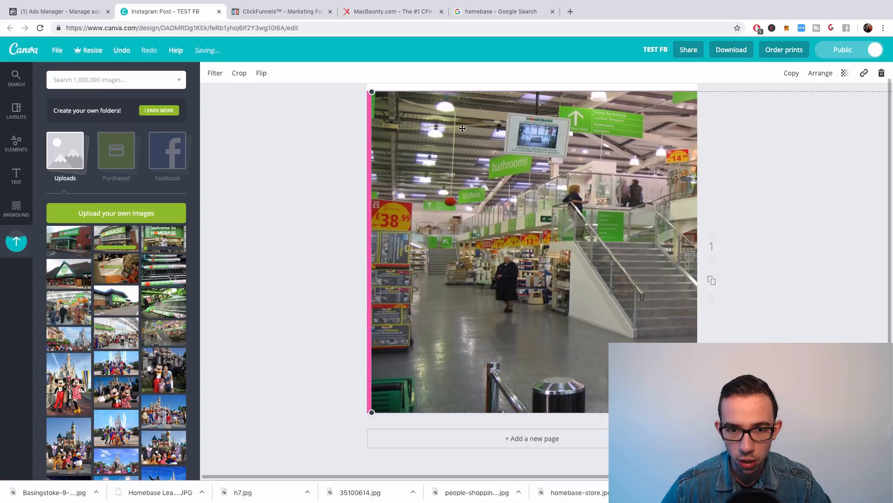
- Bring the pink square frame forward so it sits in front of the mezzanine staircase photo
{"action": "left_click", "coordinate": [368, 223]}
{"action": "left_click", "coordinate": [812, 79]}
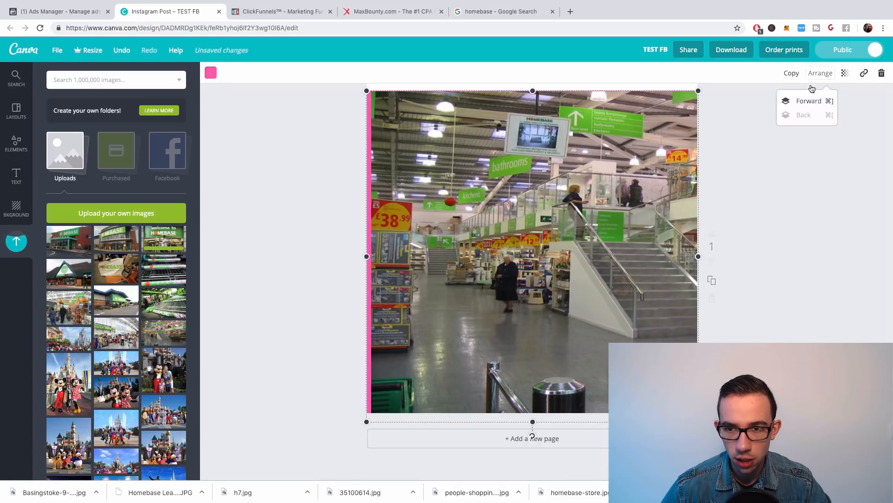
{"action": "left_click", "coordinate": [814, 102]}
{"action": "left_click", "coordinate": [811, 134]}
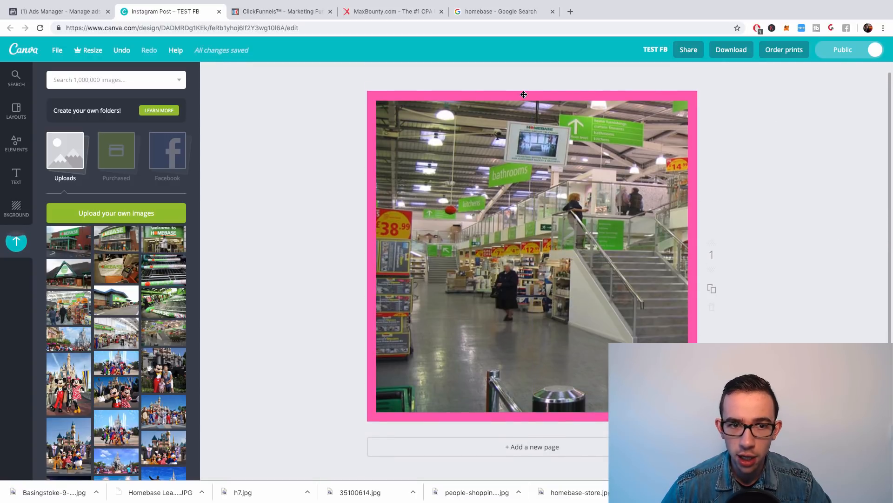
- Try yellow, green, blue and other default palette colours on the square frame, and return it to pink
{"action": "left_click", "coordinate": [506, 98]}
{"action": "left_click", "coordinate": [211, 73]}
{"action": "left_click", "coordinate": [256, 153]}
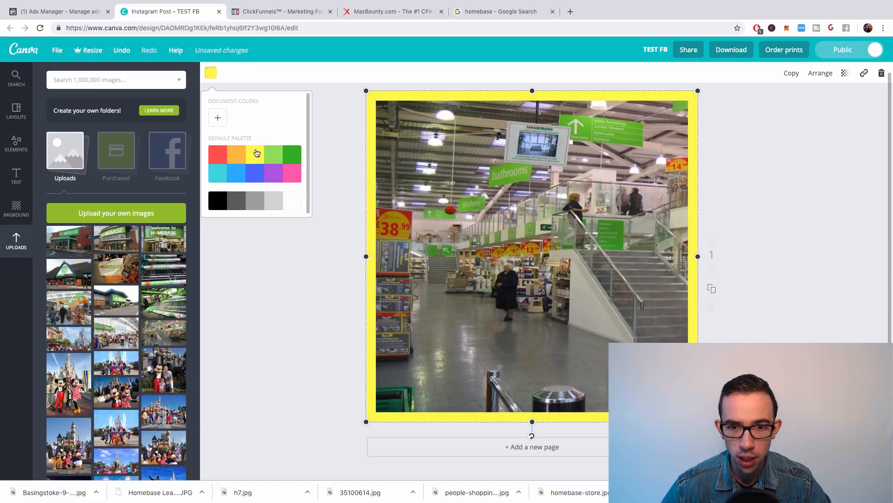
{"action": "left_click", "coordinate": [275, 157]}
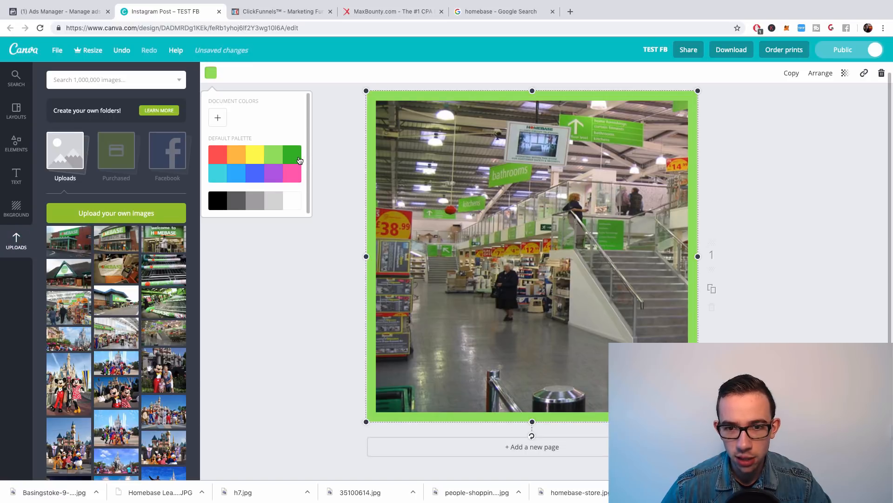
{"action": "left_click", "coordinate": [299, 160]}
{"action": "left_click", "coordinate": [270, 181]}
{"action": "left_click", "coordinate": [235, 181]}
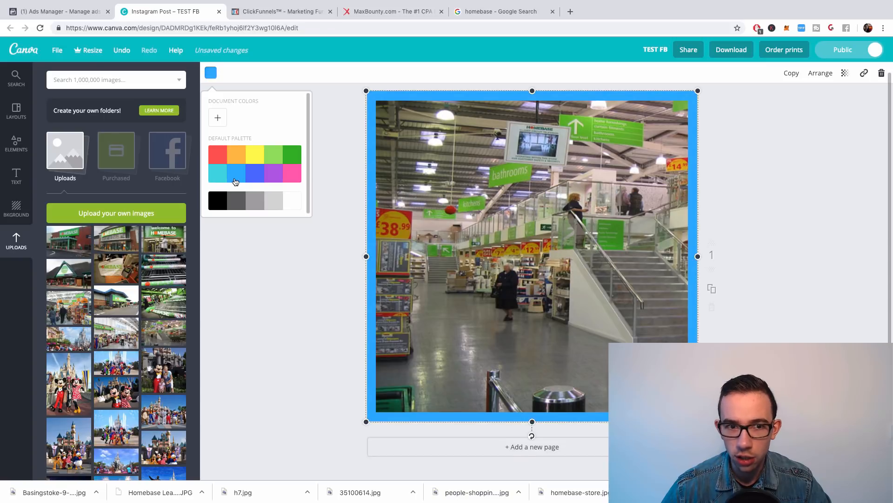
{"action": "left_click", "coordinate": [219, 175]}
{"action": "left_click", "coordinate": [223, 161]}
{"action": "left_click", "coordinate": [239, 159]}
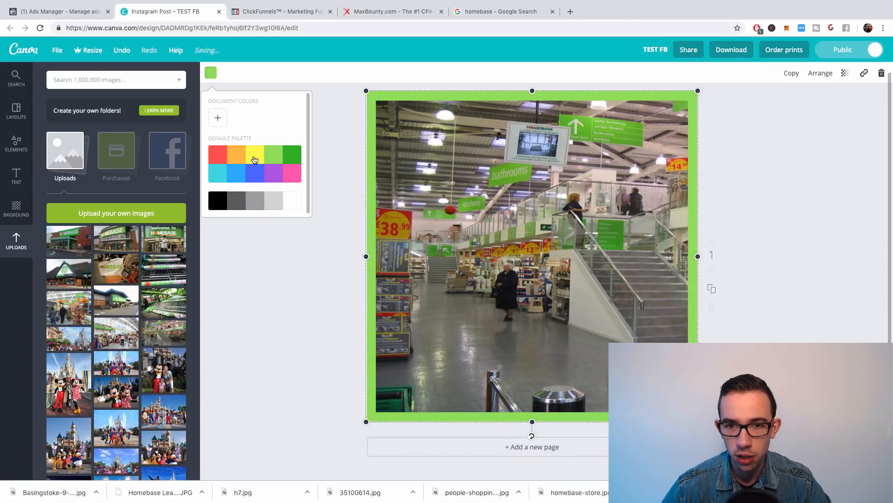
{"action": "left_click", "coordinate": [254, 159]}
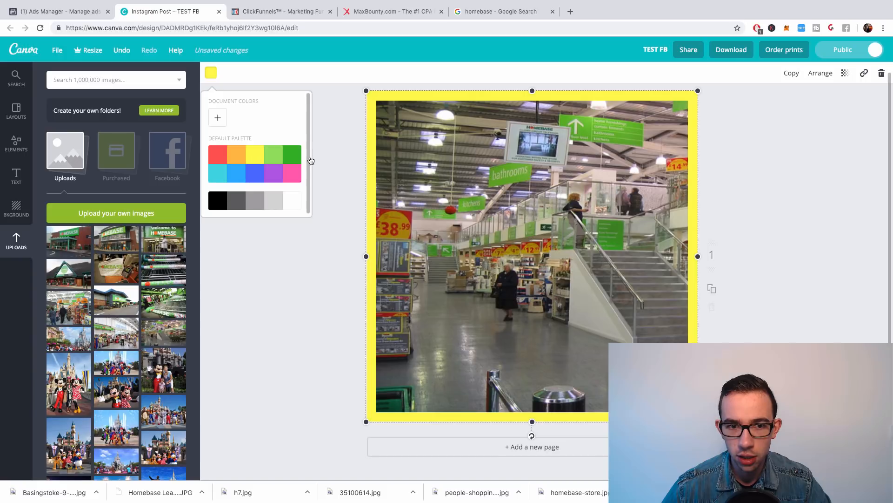
{"action": "left_click", "coordinate": [301, 180]}
{"action": "left_click", "coordinate": [797, 122]}
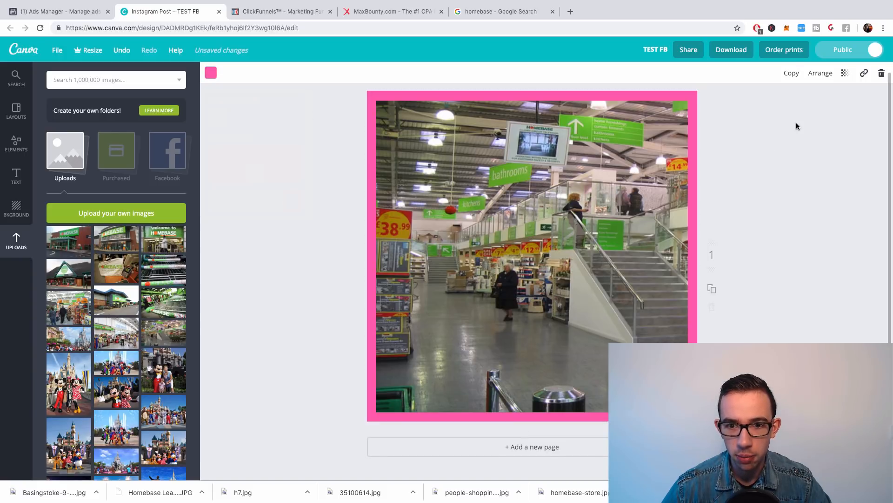
- Download the framed staircase design as a PNG and dismiss the download confirmation
{"action": "left_click", "coordinate": [741, 54]}
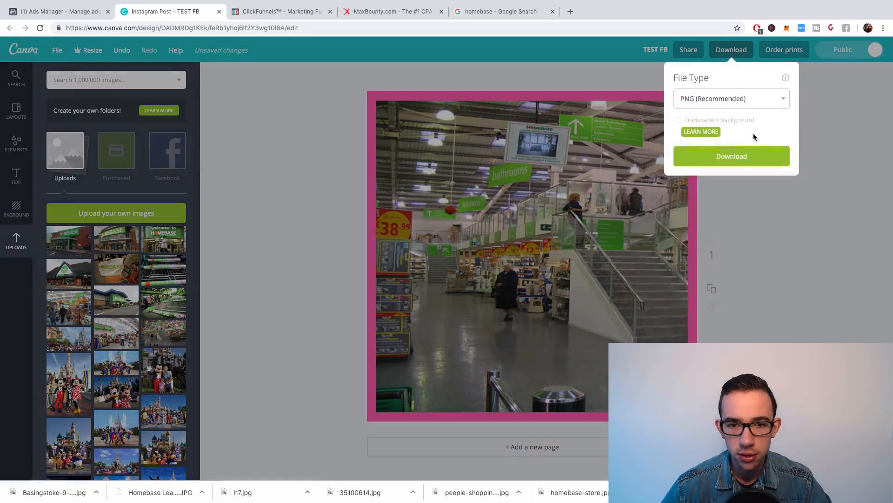
{"action": "left_click", "coordinate": [748, 154]}
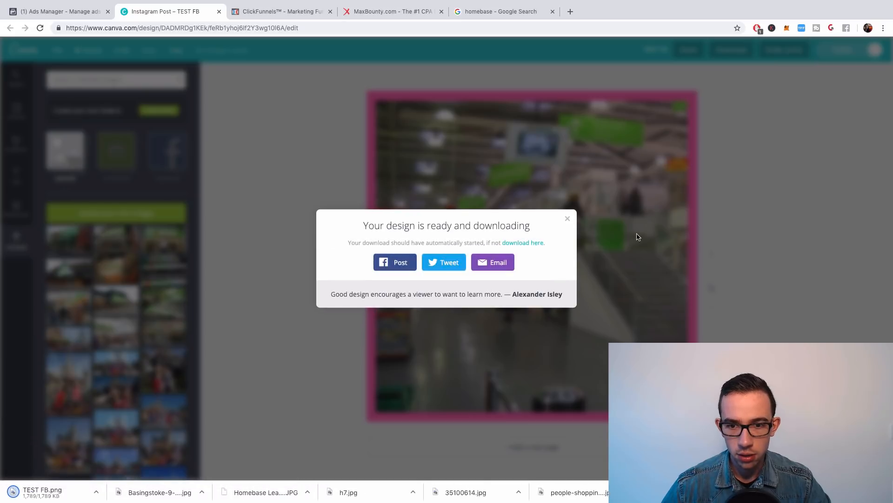
{"action": "left_click", "coordinate": [567, 219]}
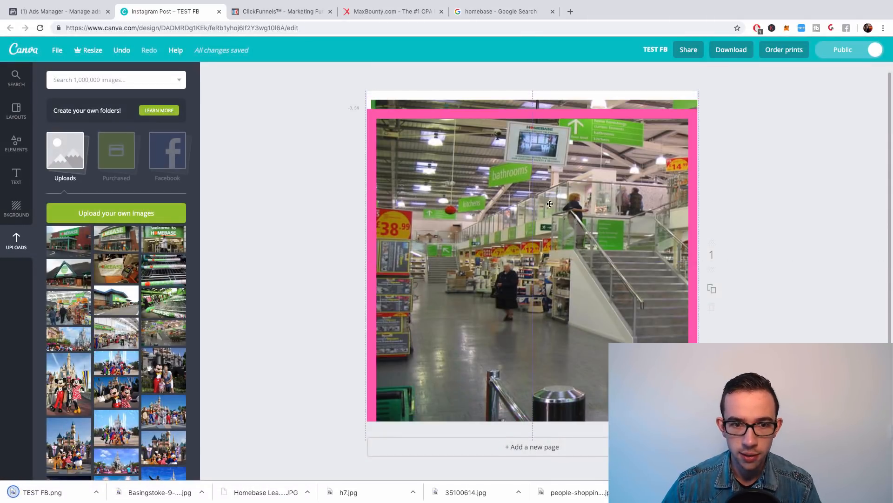
- Replace the staircase photo with the uploaded Homebase checkouts photo, enlarged to cover the whole page behind the pink frame
{"action": "key", "text": "Delete"}
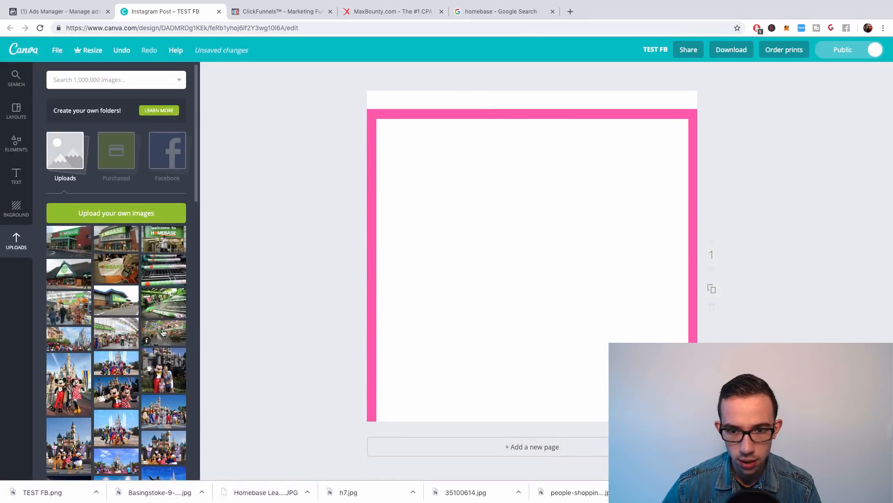
{"action": "left_click", "coordinate": [118, 335]}
{"action": "left_click_drag", "start_coordinate": [562, 295], "coordinate": [543, 240]}
{"action": "left_click_drag", "start_coordinate": [677, 313], "coordinate": [841, 427]}
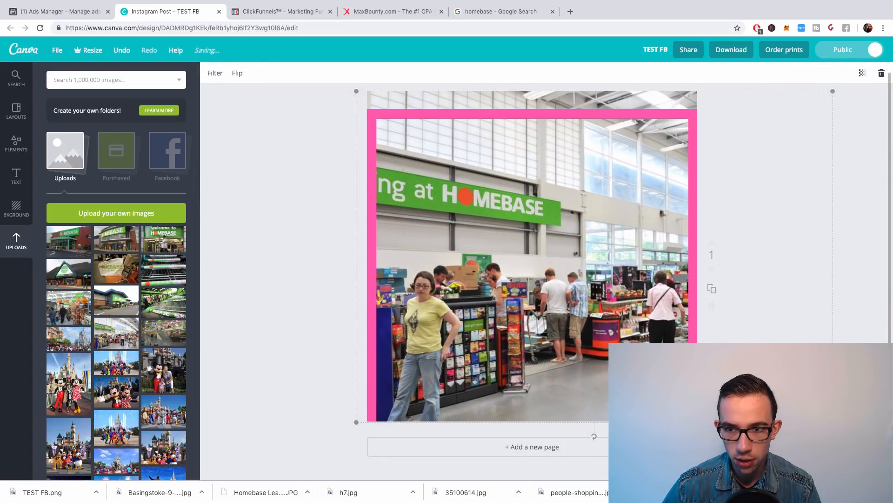
- Move the pink frame up to align with the page edges and download the checkouts design as a PNG
{"action": "left_click_drag", "start_coordinate": [545, 115], "coordinate": [545, 97]}
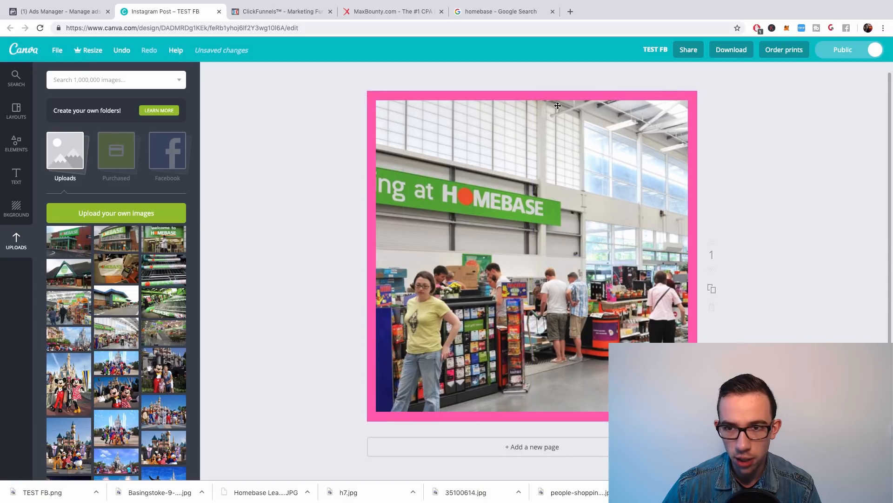
{"action": "left_click", "coordinate": [730, 50]}
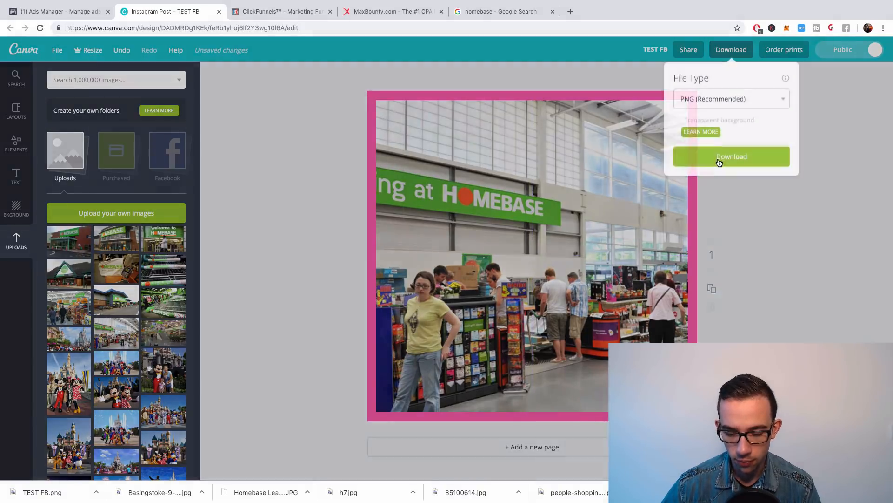
{"action": "left_click", "coordinate": [724, 160]}
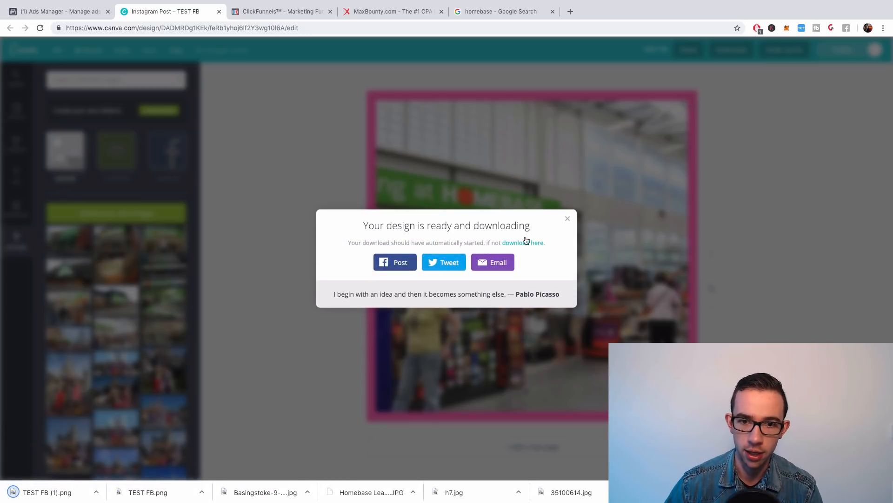
- Shift the pink frame down and replace the checkout photo with the uploaded store-aisle photo, enlarged to cover the canvas
{"action": "left_click", "coordinate": [568, 219]}
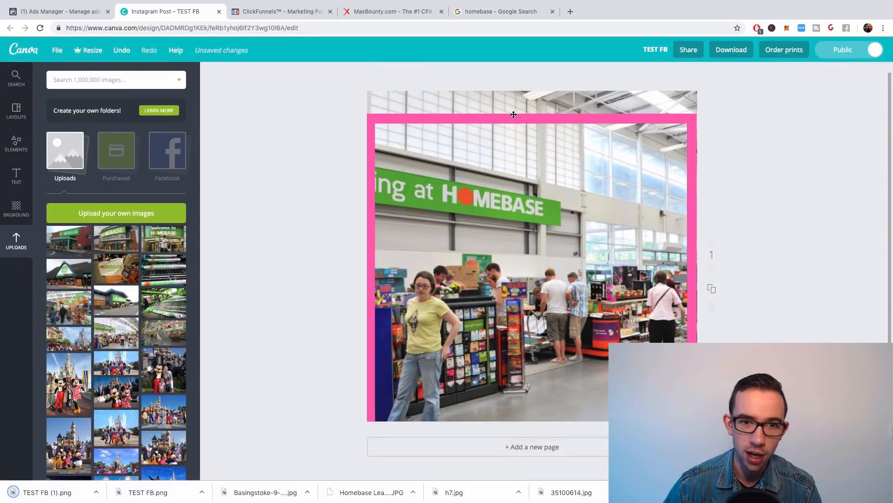
{"action": "left_click", "coordinate": [503, 99]}
{"action": "key", "text": "Delete"}
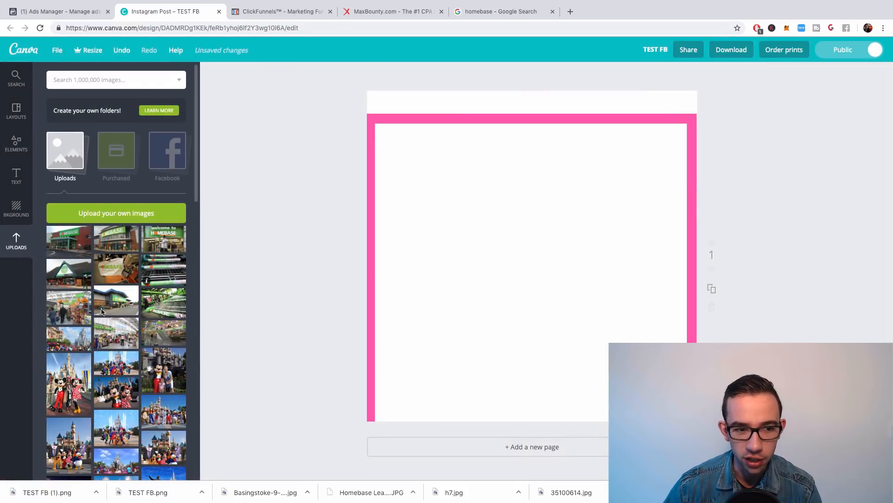
{"action": "left_click_drag", "start_coordinate": [69, 308], "coordinate": [577, 237]}
{"action": "left_click_drag", "start_coordinate": [518, 204], "coordinate": [518, 181]}
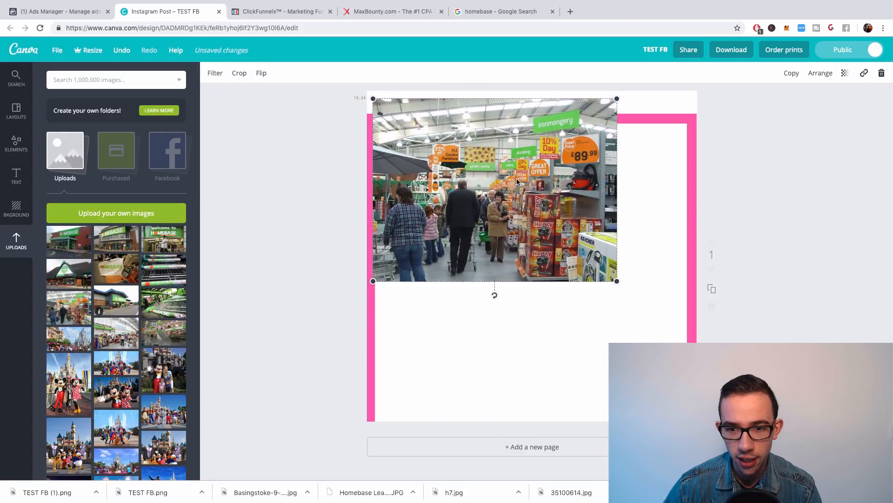
{"action": "left_click_drag", "start_coordinate": [620, 285], "coordinate": [810, 427]}
{"action": "left_click_drag", "start_coordinate": [604, 320], "coordinate": [546, 321]}
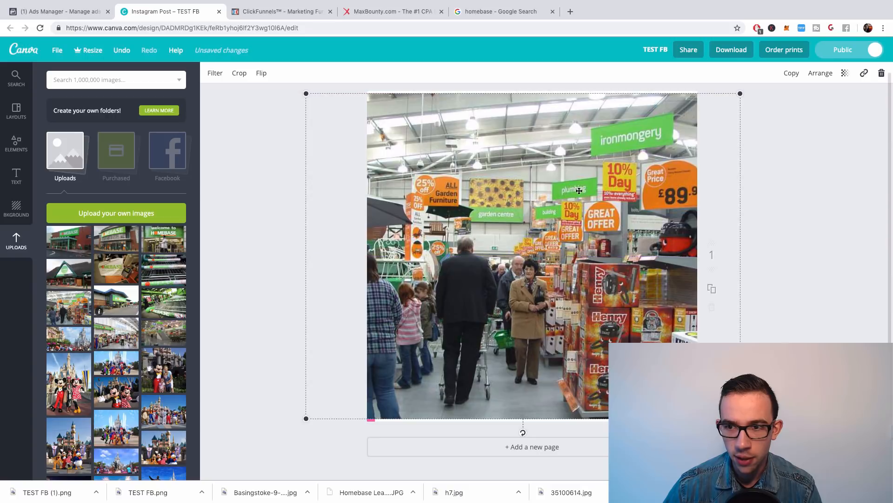
- Send the store-aisle photo behind the pink frame and move the frame back flush with the canvas's upper edge
{"action": "left_click", "coordinate": [820, 73]}
{"action": "left_click", "coordinate": [804, 115]}
{"action": "left_click_drag", "start_coordinate": [639, 100], "coordinate": [639, 94]}
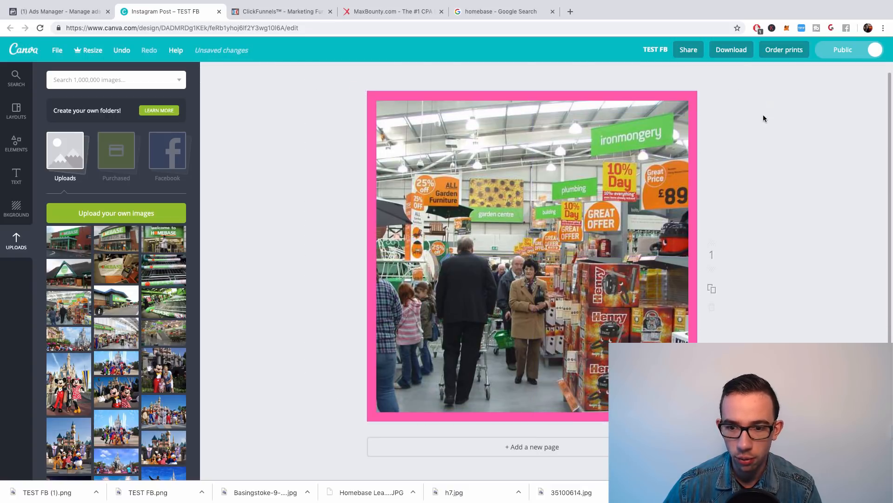
- Download the store-aisle version of the design as a PNG and dismiss the download message
{"action": "left_click", "coordinate": [731, 49]}
{"action": "left_click", "coordinate": [735, 155]}
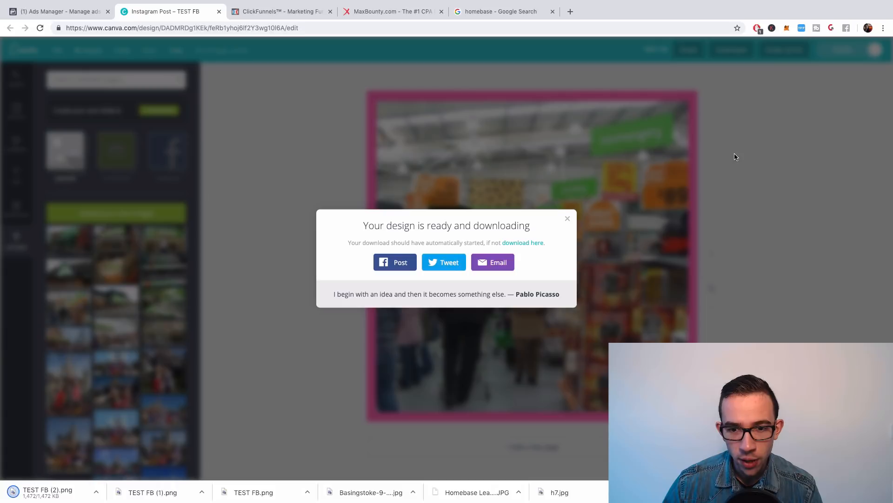
{"action": "left_click", "coordinate": [567, 219]}
- Shift the pink frame down and replace the store-aisle photo with the blue-roofed storefront photo, enlarged and positioned across the canvas
{"action": "left_click_drag", "start_coordinate": [553, 96], "coordinate": [553, 119]}
{"action": "left_click", "coordinate": [553, 108]}
{"action": "key", "text": "Delete"}
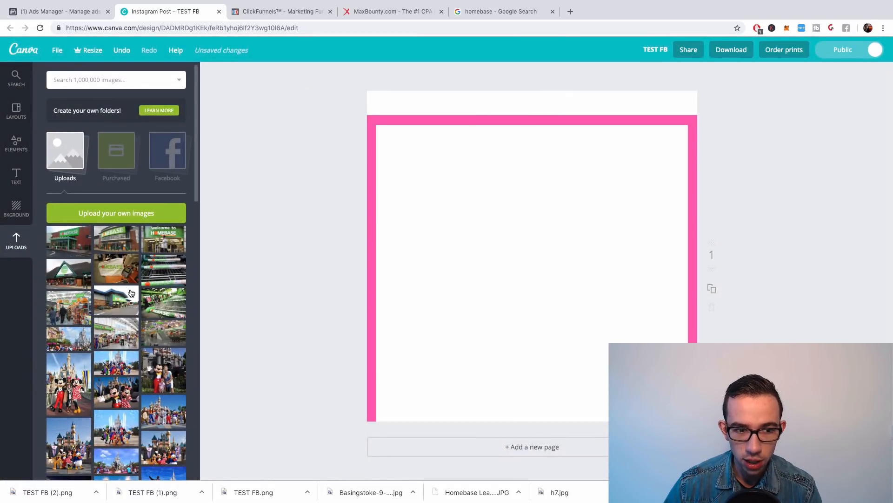
{"action": "left_click", "coordinate": [117, 301]}
{"action": "left_click_drag", "start_coordinate": [449, 302], "coordinate": [376, 225]}
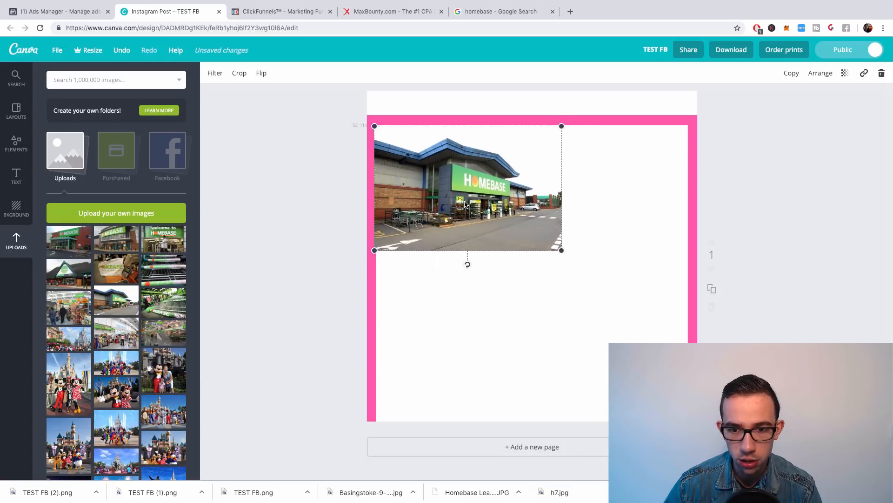
{"action": "left_click_drag", "start_coordinate": [558, 246], "coordinate": [835, 426]}
{"action": "left_click_drag", "start_coordinate": [658, 372], "coordinate": [565, 355]}
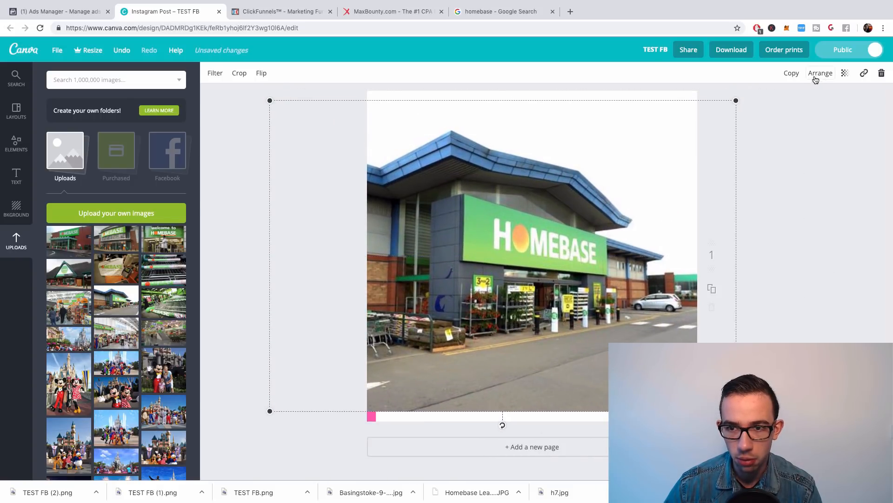
{"action": "left_click_drag", "start_coordinate": [736, 100], "coordinate": [750, 93]}
{"action": "left_click_drag", "start_coordinate": [642, 152], "coordinate": [634, 162]}
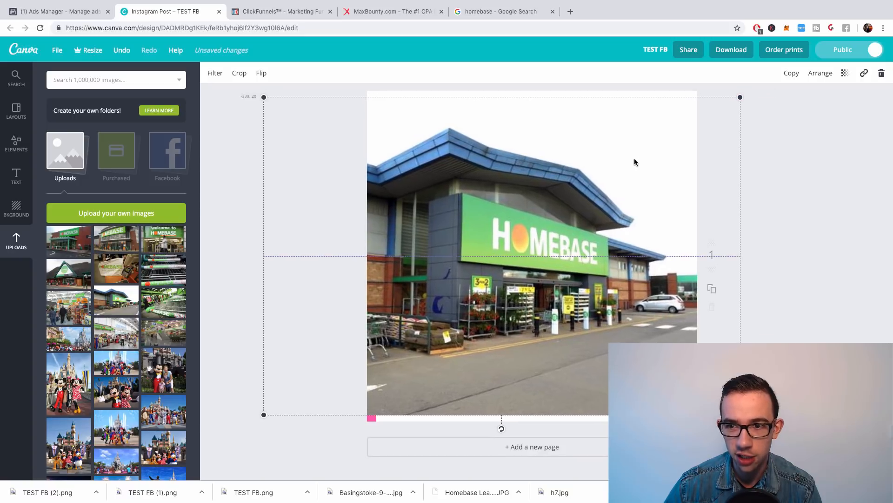
- Send the storefront photo behind the pink frame and realign the frame with the canvas edges
{"action": "left_click", "coordinate": [820, 73]}
{"action": "left_click", "coordinate": [807, 114]}
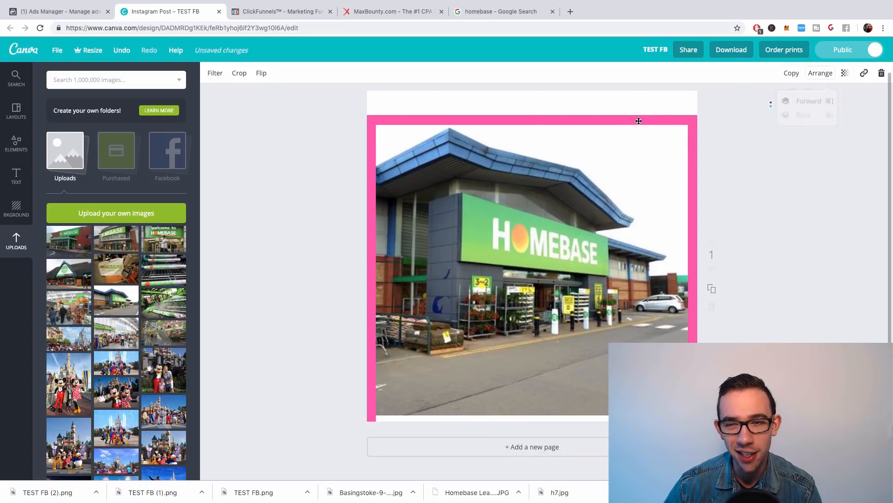
{"action": "left_click", "coordinate": [637, 101]}
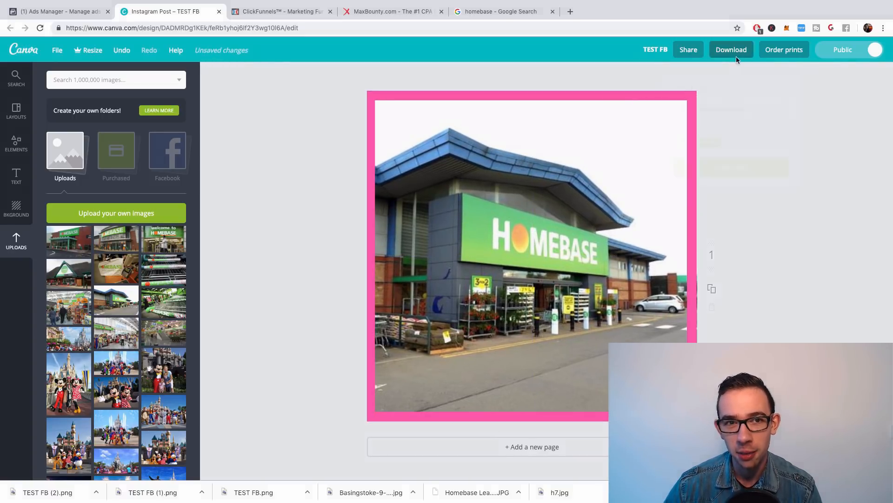
- Download the storefront version of the design as a PNG and dismiss the download message
{"action": "left_click", "coordinate": [731, 50]}
{"action": "left_click", "coordinate": [733, 156]}
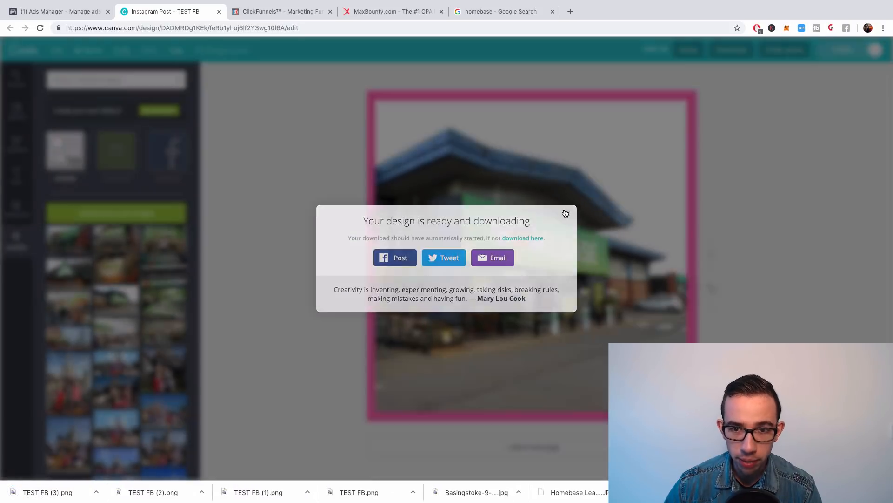
{"action": "left_click", "coordinate": [565, 212]}
- Shift the pink frame down and replace the storefront photo with the green-handled trolley entrance photo, enlarged across the canvas
{"action": "left_click_drag", "start_coordinate": [540, 130], "coordinate": [540, 157]}
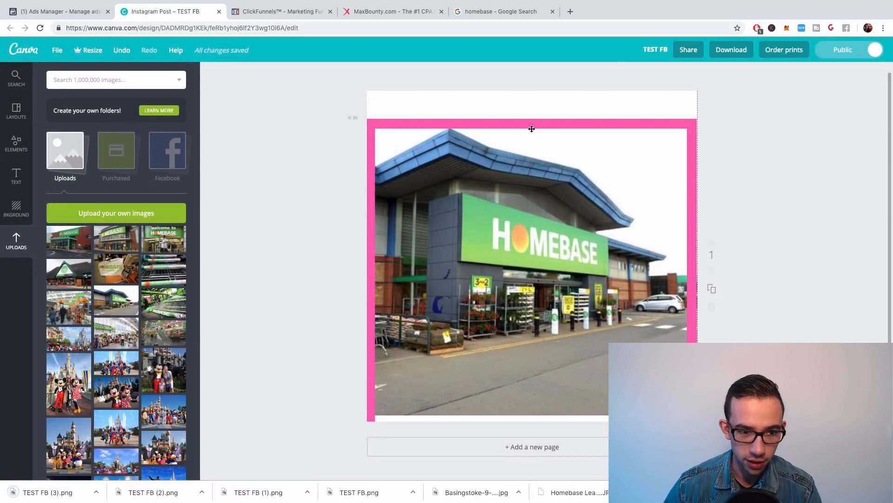
{"action": "key", "text": "Delete"}
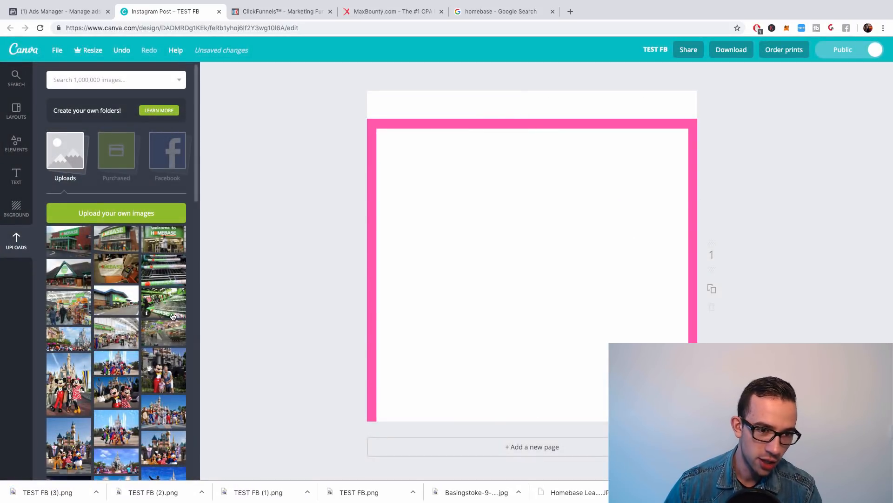
{"action": "left_click", "coordinate": [163, 303]}
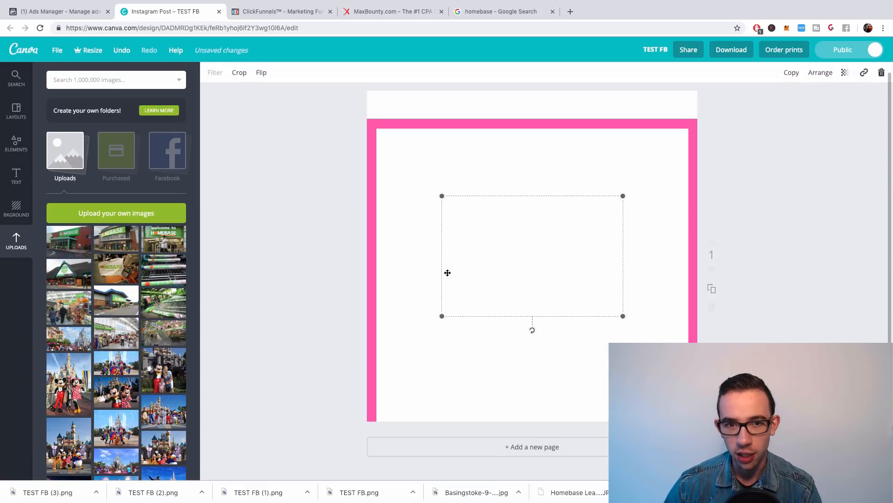
{"action": "left_click_drag", "start_coordinate": [484, 267], "coordinate": [405, 164]}
{"action": "left_click_drag", "start_coordinate": [539, 216], "coordinate": [844, 413]}
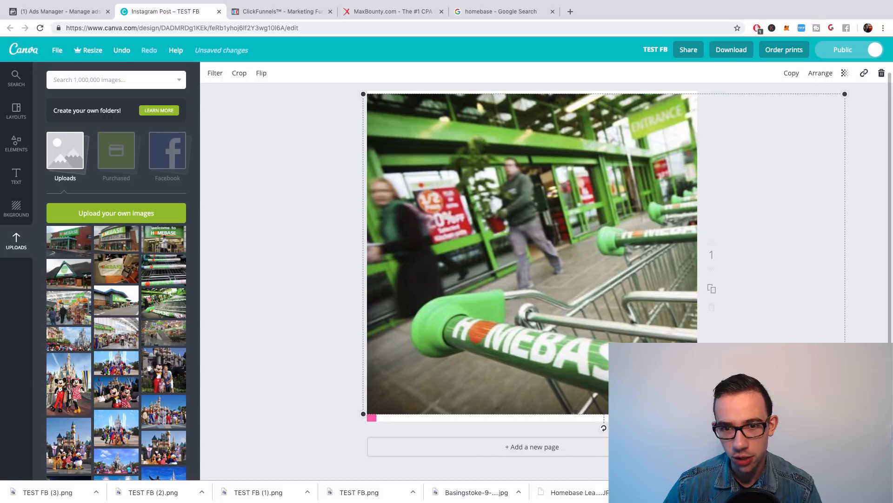
{"action": "left_click_drag", "start_coordinate": [541, 270], "coordinate": [535, 273]}
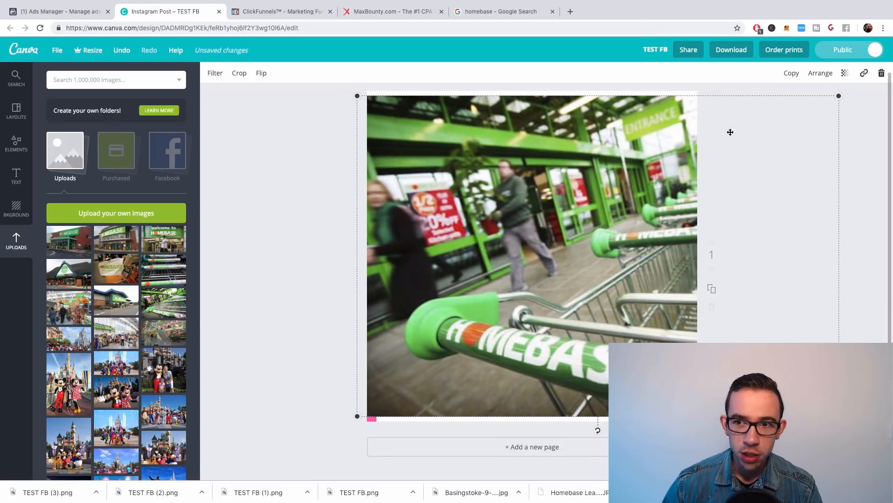
- Send the trolley entrance photo behind the pink frame and align the frame with the canvas edges
{"action": "left_click", "coordinate": [819, 74]}
{"action": "left_click", "coordinate": [803, 115]}
{"action": "left_click_drag", "start_coordinate": [681, 121], "coordinate": [680, 92]}
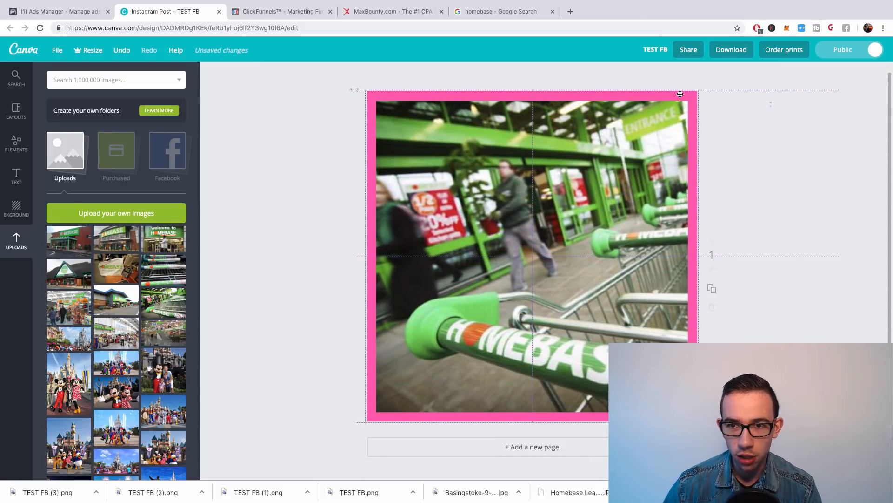
- Download the trolley entrance version of the design as a PNG and dismiss the download message
{"action": "left_click", "coordinate": [734, 51]}
{"action": "left_click", "coordinate": [724, 156]}
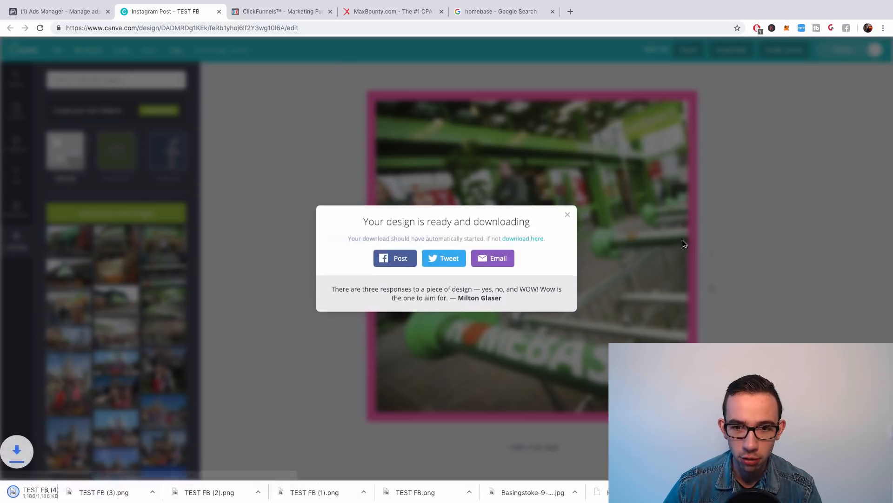
{"action": "left_click", "coordinate": [567, 217]}
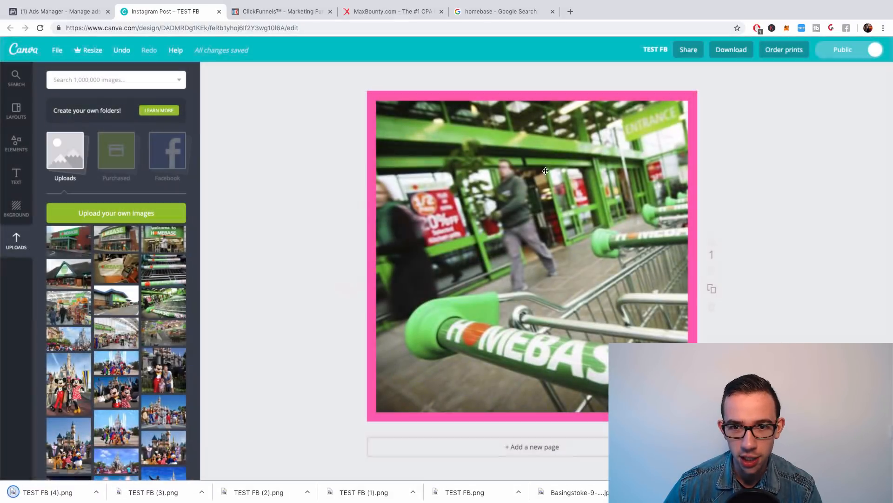
- Shift the pink frame down and replace the entrance photo with the close-up of white trolley handles, enlarged to cover the canvas
{"action": "left_click_drag", "start_coordinate": [553, 96], "coordinate": [553, 135]}
{"action": "key", "text": "Delete"}
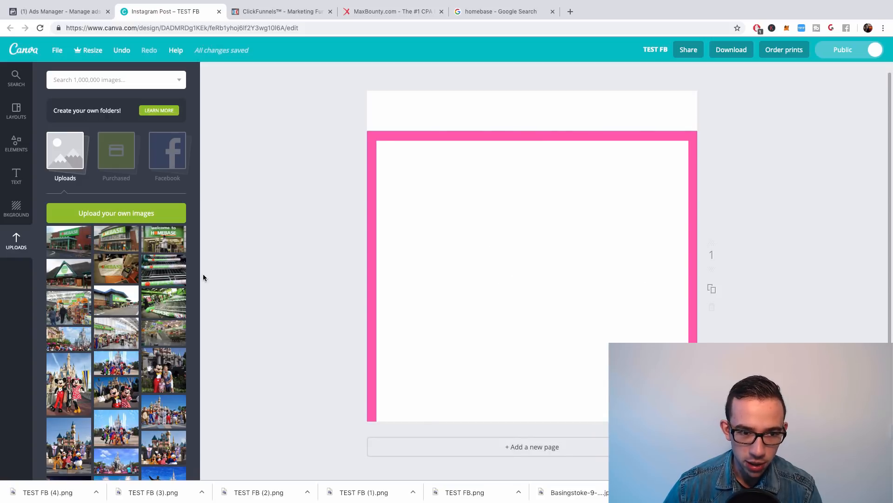
{"action": "left_click", "coordinate": [168, 272]}
{"action": "left_click_drag", "start_coordinate": [546, 227], "coordinate": [495, 164]}
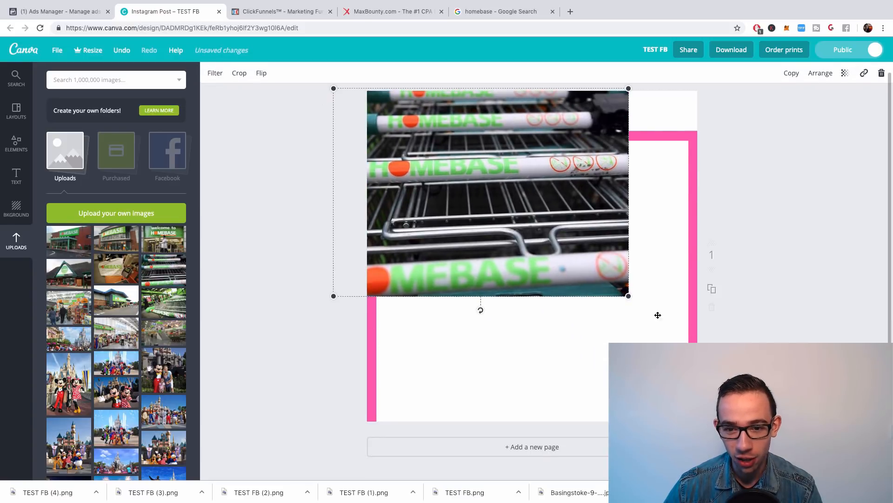
{"action": "left_click_drag", "start_coordinate": [644, 305], "coordinate": [820, 428]}
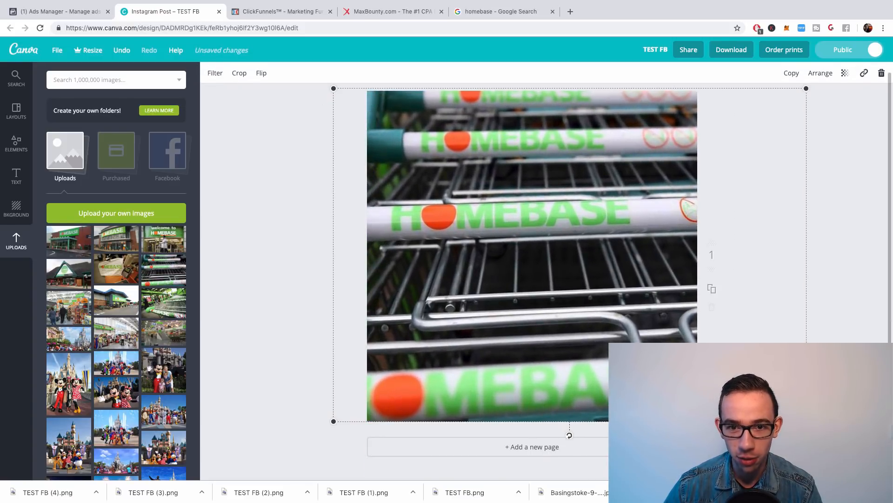
- Place the pink frame in front of the trolley-handle close-up, aligned with the canvas edges
{"action": "left_click_drag", "start_coordinate": [505, 129], "coordinate": [504, 88]}
{"action": "left_click", "coordinate": [783, 117]}
- Download the trolley-handle version of the design as a PNG and dismiss the download message
{"action": "left_click", "coordinate": [731, 50]}
{"action": "left_click", "coordinate": [738, 153]}
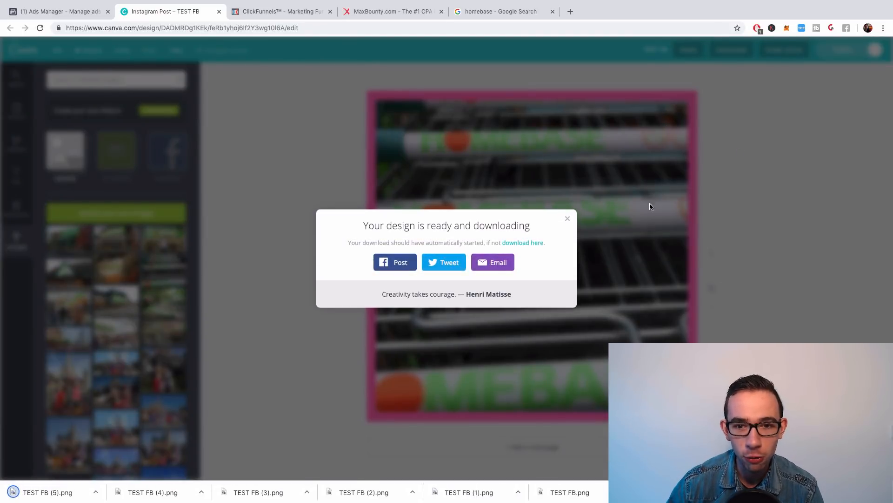
{"action": "left_click", "coordinate": [567, 218]}
- Shift the pink frame down and replace the trolley-handle photo with the Homebase shopping bag photo, enlarged across the canvas behind the frame
{"action": "left_click_drag", "start_coordinate": [547, 137], "coordinate": [547, 163]}
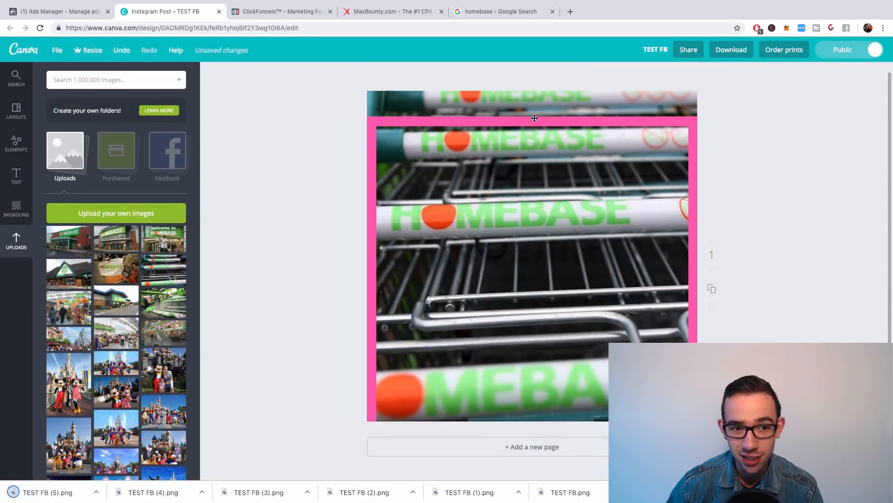
{"action": "left_click", "coordinate": [531, 104]}
{"action": "key", "text": "BackSpace"}
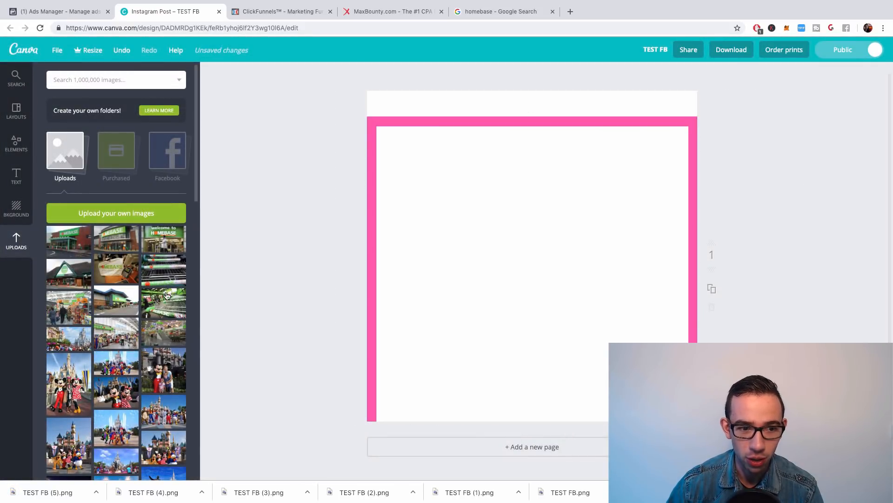
{"action": "left_click", "coordinate": [118, 275]}
{"action": "left_click_drag", "start_coordinate": [506, 252], "coordinate": [435, 156]}
{"action": "left_click_drag", "start_coordinate": [548, 206], "coordinate": [873, 423]}
{"action": "left_click_drag", "start_coordinate": [579, 112], "coordinate": [521, 102]}
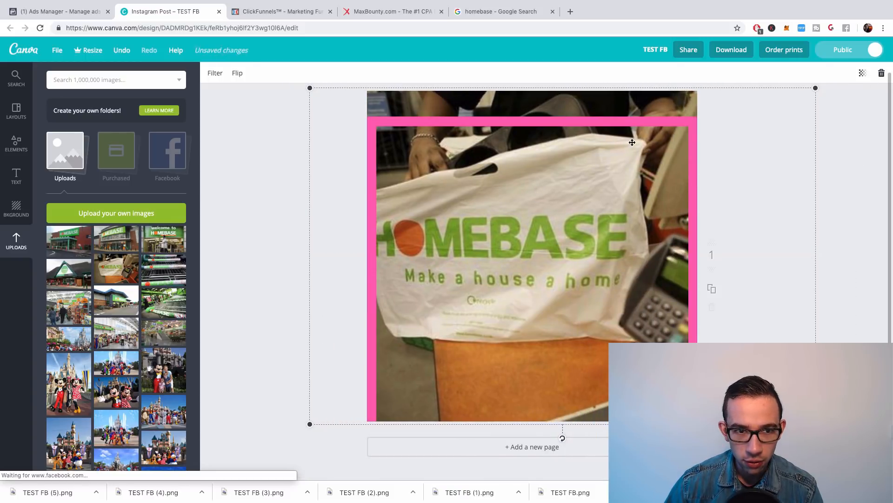
- Set the brightness of the shopping bag photo to +34
{"action": "left_click", "coordinate": [215, 75]}
{"action": "left_click_drag", "start_coordinate": [317, 148], "coordinate": [335, 151]}
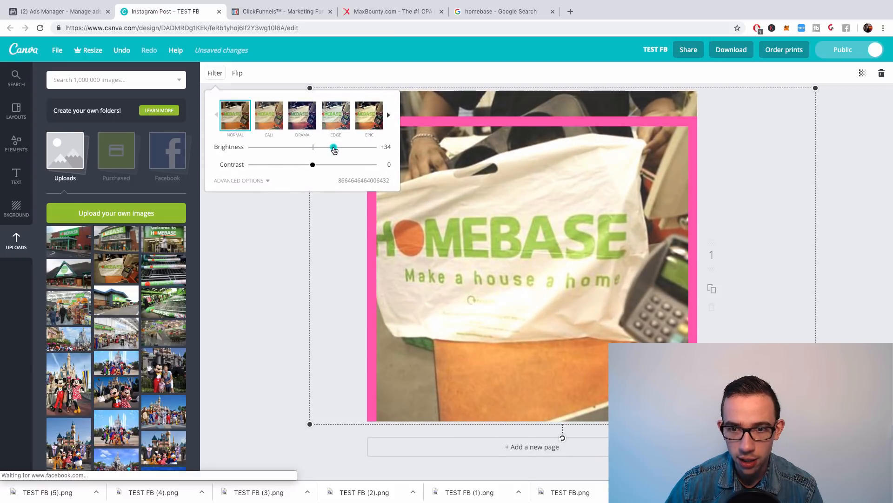
{"action": "left_click", "coordinate": [738, 144]}
- Move the pink frame back to the canvas edges and download the shopping bag version of the design as a PNG
{"action": "left_click_drag", "start_coordinate": [622, 122], "coordinate": [624, 97]}
{"action": "left_click", "coordinate": [776, 110]}
{"action": "left_click", "coordinate": [731, 50]}
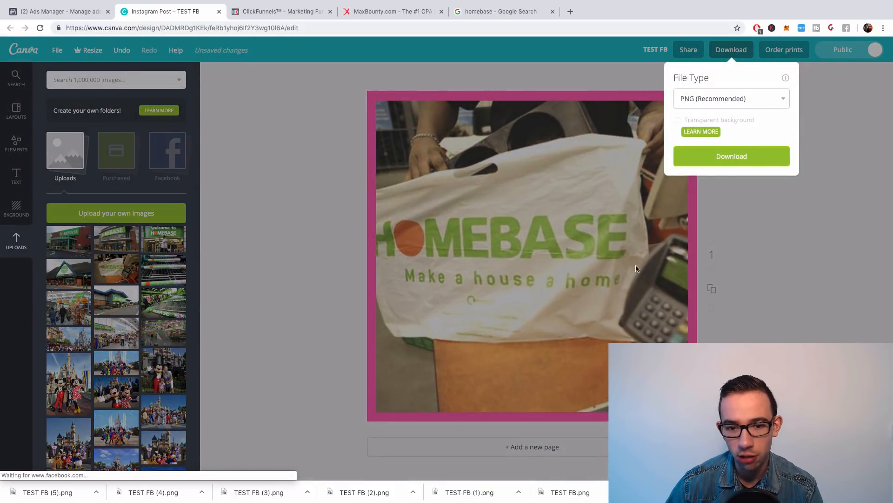
{"action": "left_click", "coordinate": [731, 156]}
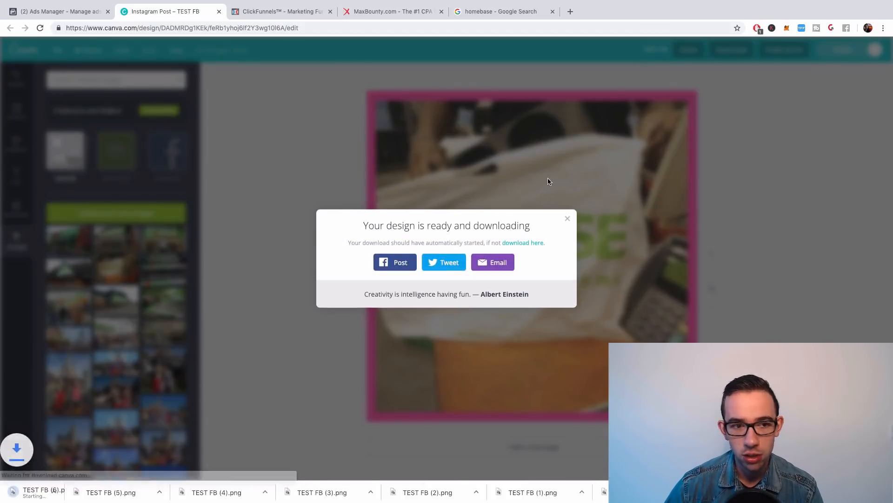
{"action": "left_click", "coordinate": [569, 221]}
- Shift the pink frame down and replace the shopping bag photo with the "welcome to Homebase" photo, enlarged and centred across the canvas
{"action": "left_click_drag", "start_coordinate": [482, 96], "coordinate": [479, 98]}
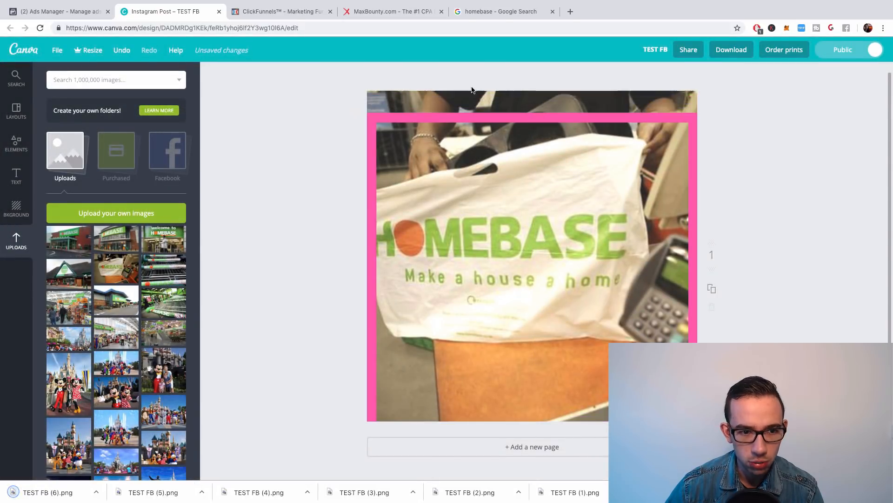
{"action": "left_click", "coordinate": [467, 98]}
{"action": "key", "text": "Delete"}
{"action": "left_click", "coordinate": [164, 239]}
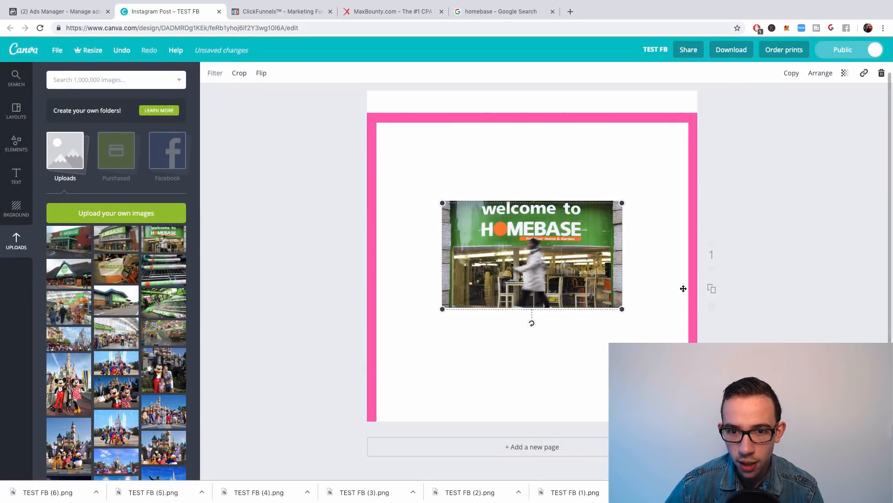
{"action": "left_click_drag", "start_coordinate": [558, 238], "coordinate": [481, 126]}
{"action": "left_click_drag", "start_coordinate": [529, 199], "coordinate": [836, 378]}
{"action": "left_click_drag", "start_coordinate": [599, 292], "coordinate": [504, 301]}
{"action": "left_click_drag", "start_coordinate": [742, 387], "coordinate": [806, 426]}
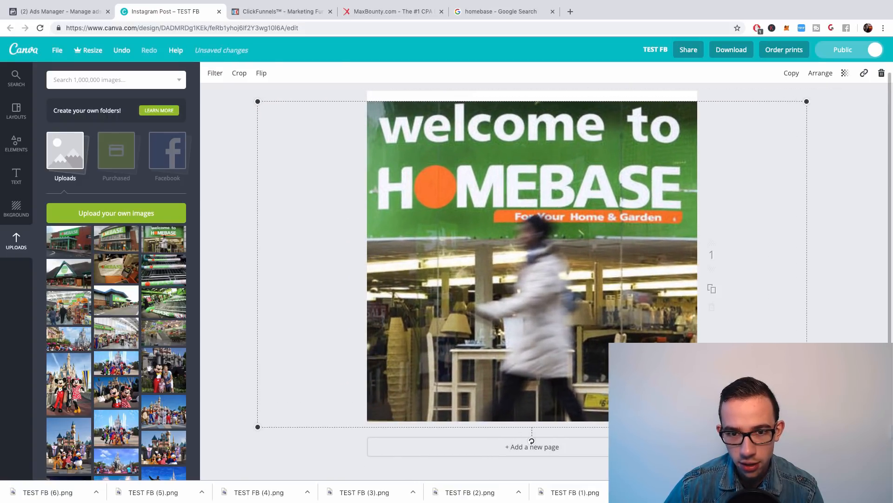
{"action": "left_click_drag", "start_coordinate": [602, 337], "coordinate": [603, 331]}
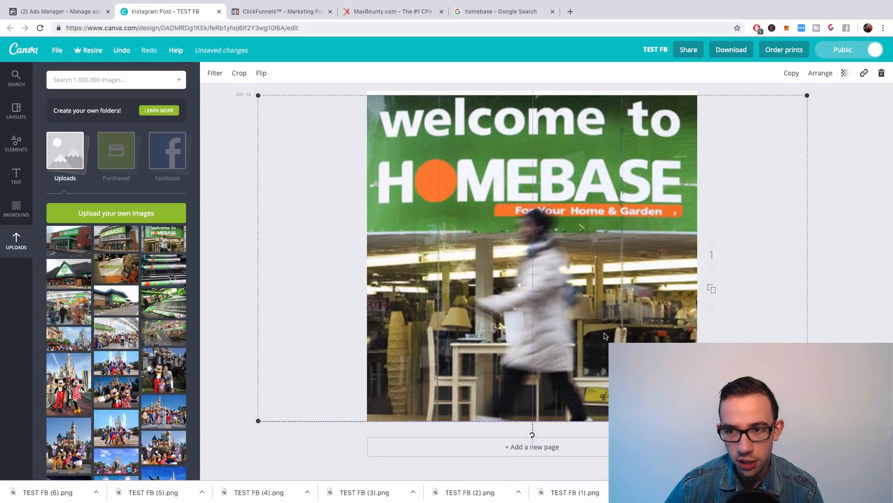
- Send the "welcome to Homebase" photo behind the pink frame, then shift the frame down and delete the photo
{"action": "left_click", "coordinate": [820, 73]}
{"action": "left_click", "coordinate": [804, 115]}
{"action": "left_click_drag", "start_coordinate": [628, 115], "coordinate": [629, 97]}
{"action": "left_click_drag", "start_coordinate": [567, 169], "coordinate": [567, 206]}
{"action": "left_click", "coordinate": [533, 113]}
{"action": "key", "text": "Delete"}
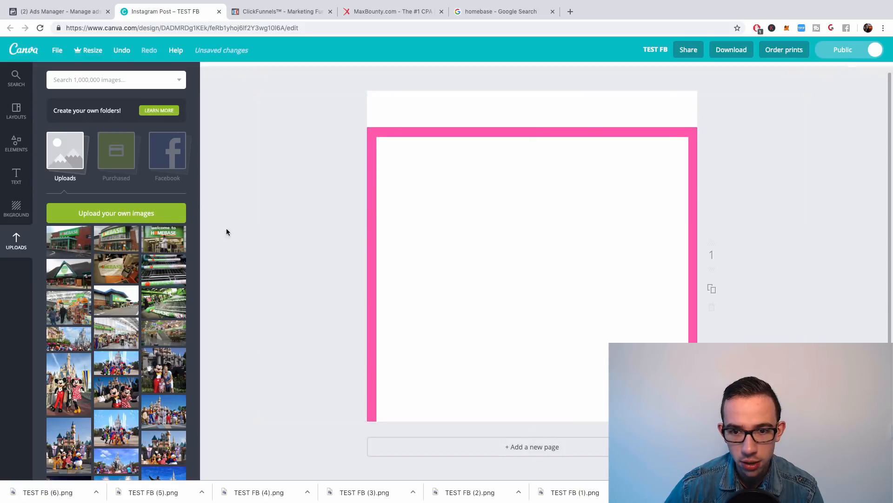
- Add the red-brick Homebase storefront photo to the canvas and set its brightness to +41
{"action": "left_click", "coordinate": [113, 242]}
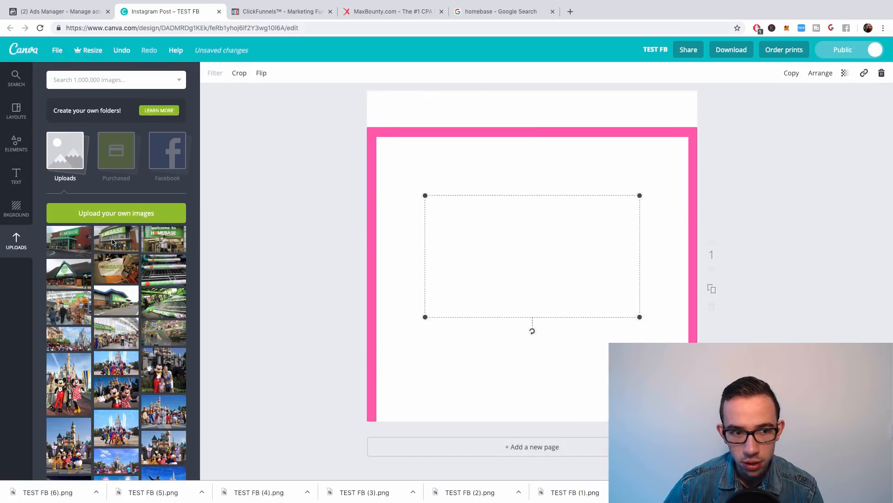
{"action": "key", "text": "Delete"}
{"action": "left_click", "coordinate": [73, 244]}
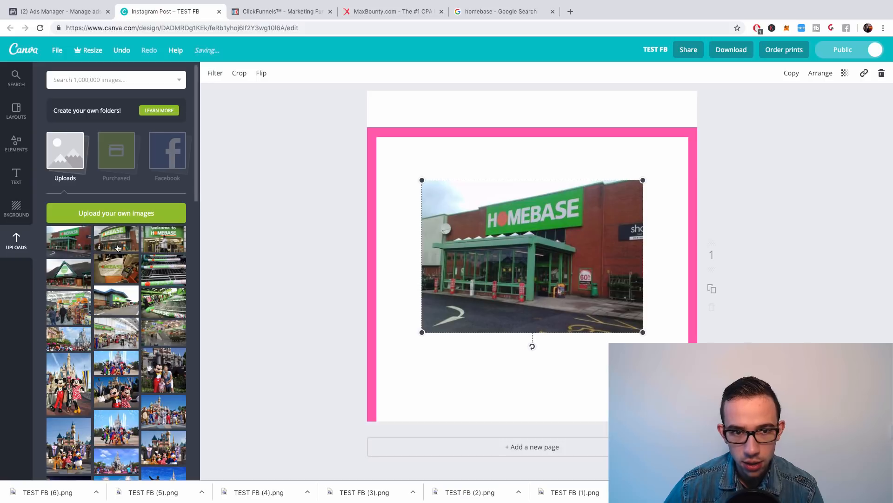
{"action": "left_click_drag", "start_coordinate": [552, 234], "coordinate": [542, 207]}
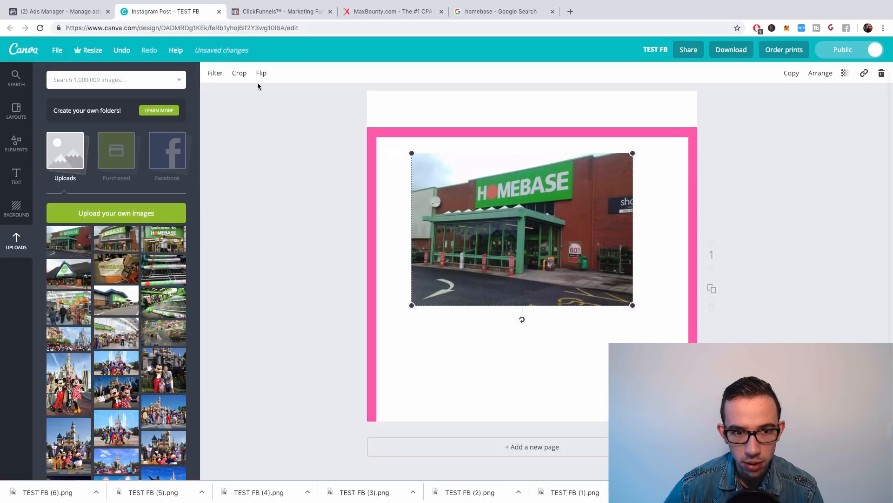
{"action": "left_click", "coordinate": [215, 74]}
{"action": "left_click_drag", "start_coordinate": [313, 147], "coordinate": [338, 151]}
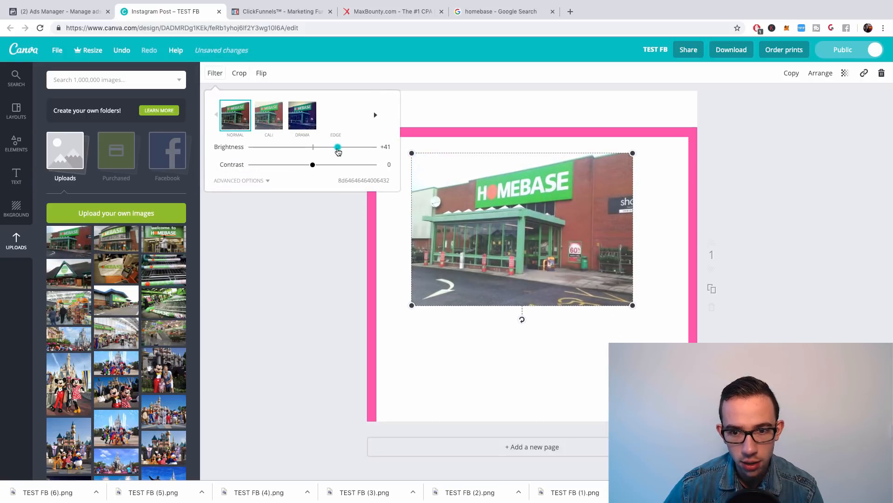
- Enlarge the storefront photo across the canvas, send it behind the pink frame and move the frame back to the canvas edges
{"action": "left_click_drag", "start_coordinate": [613, 289], "coordinate": [857, 428]}
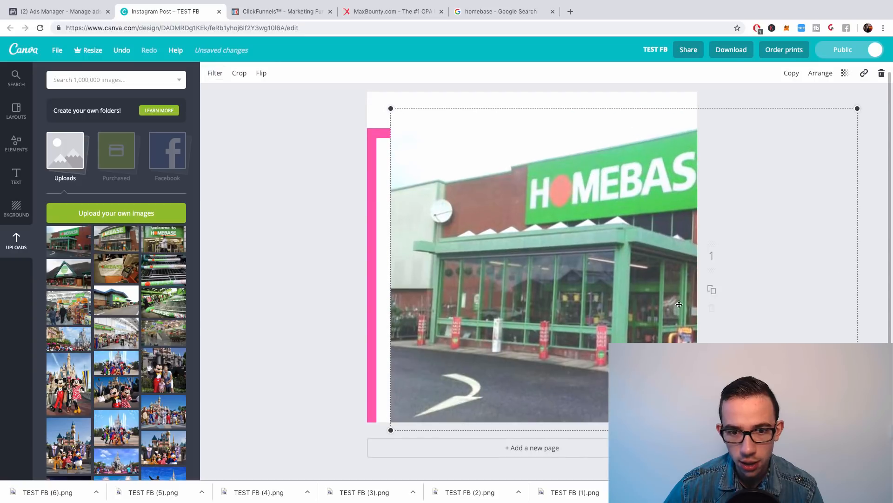
{"action": "left_click_drag", "start_coordinate": [676, 302], "coordinate": [608, 294]}
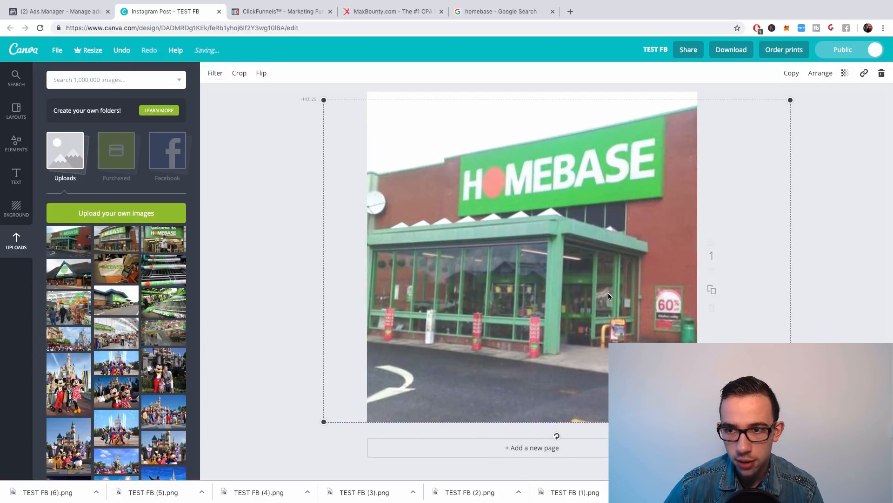
{"action": "left_click", "coordinate": [813, 82]}
{"action": "left_click", "coordinate": [810, 115]}
{"action": "left_click_drag", "start_coordinate": [657, 130], "coordinate": [659, 94]}
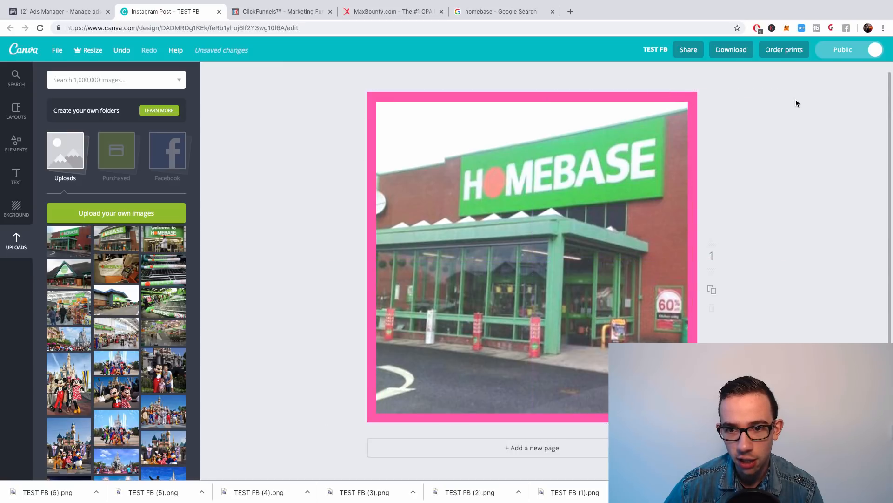
- Download the storefront version of the design as a PNG and close the download confirmation
{"action": "left_click", "coordinate": [731, 50]}
{"action": "left_click", "coordinate": [744, 156]}
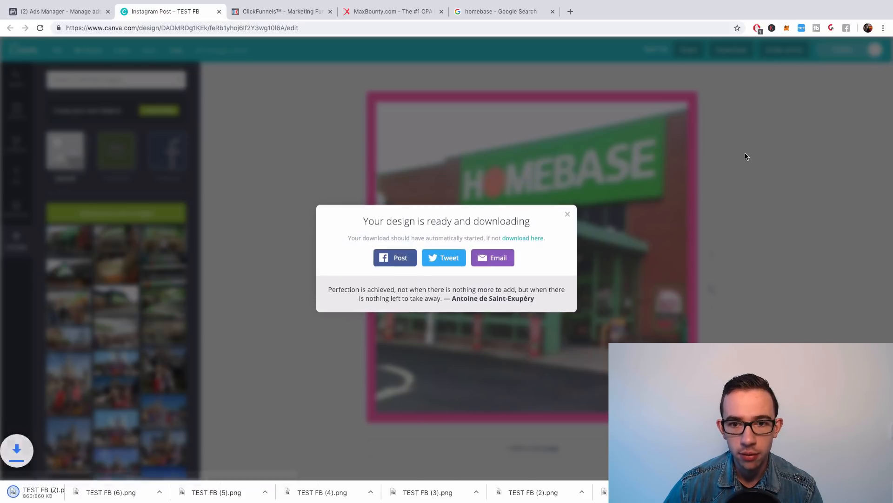
{"action": "left_click", "coordinate": [568, 214]}
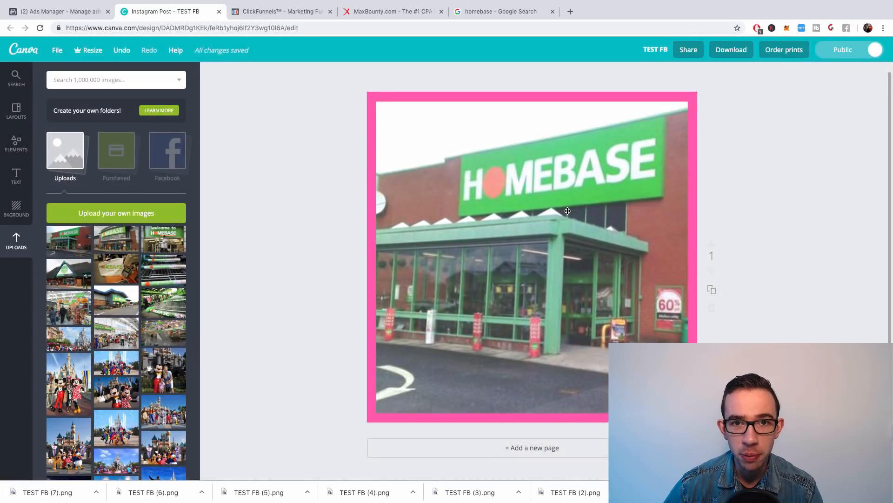
- Switch to the MaxBounty Homebase campaign page and examine its traffic types, allowed countries, mobile optimisation, Sub IDs and postback settings
{"action": "left_click", "coordinate": [370, 13]}
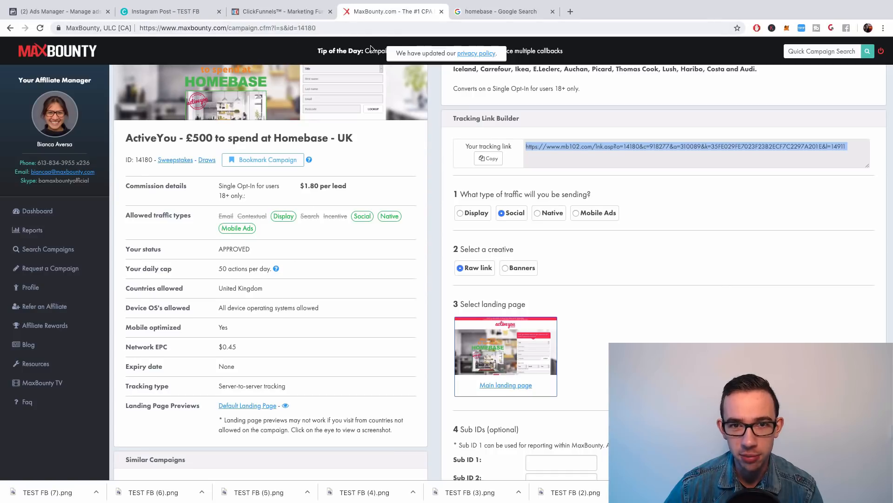
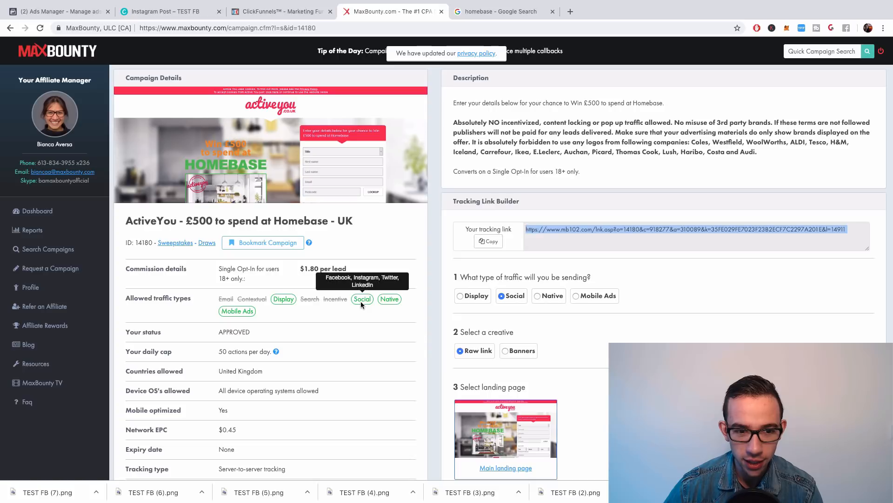
{"action": "scroll", "coordinate": [408, 352], "scroll_direction": "down", "scroll_amount": 1}
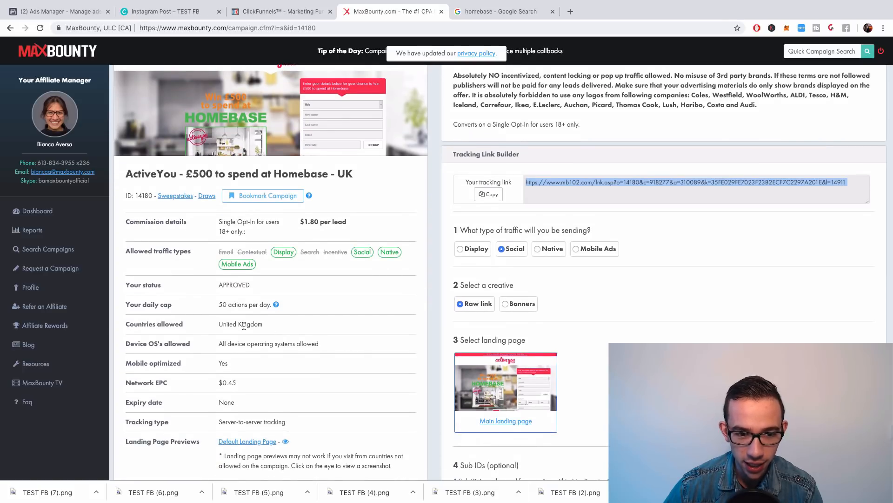
{"action": "left_click_drag", "start_coordinate": [200, 365], "coordinate": [251, 368]}
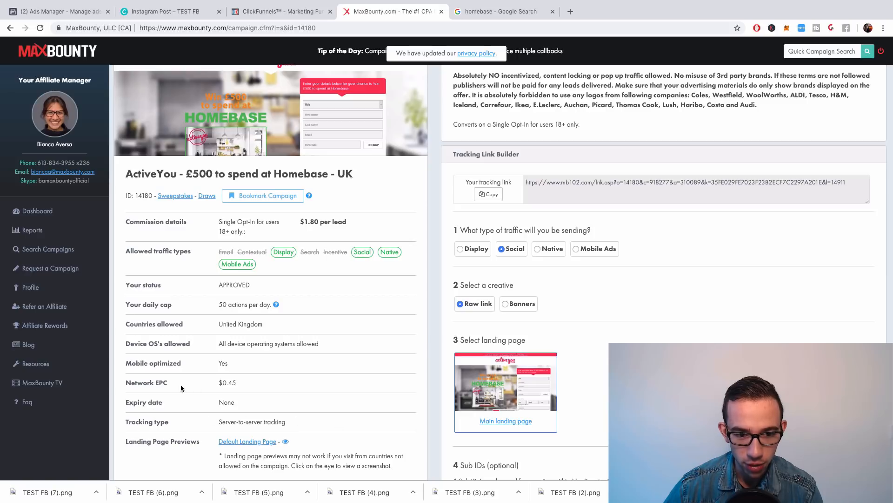
{"action": "scroll", "coordinate": [283, 408], "scroll_direction": "down", "scroll_amount": 6}
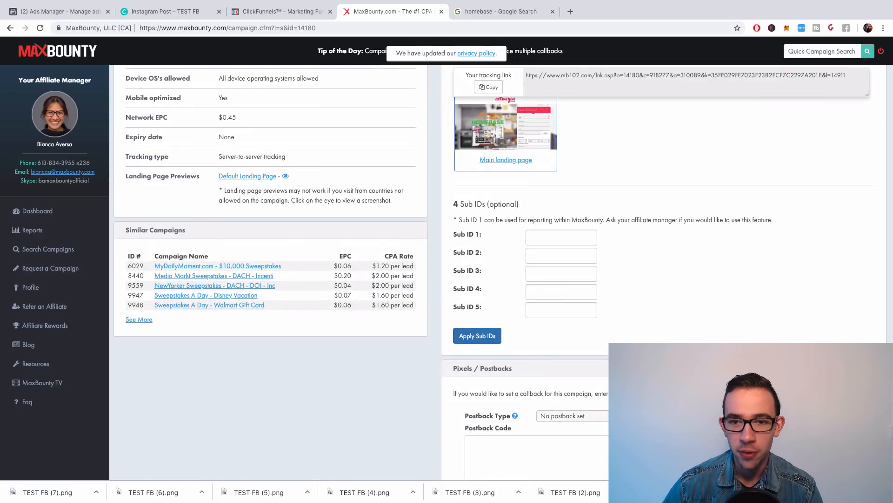
{"action": "scroll", "coordinate": [531, 375], "scroll_direction": "up", "scroll_amount": 5}
{"action": "scroll", "coordinate": [531, 375], "scroll_direction": "down", "scroll_amount": 7}
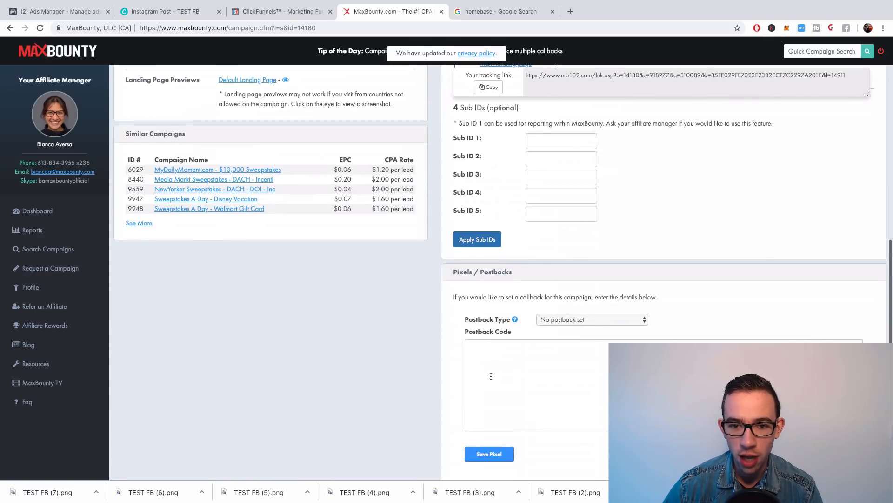
{"action": "left_click", "coordinate": [530, 371]}
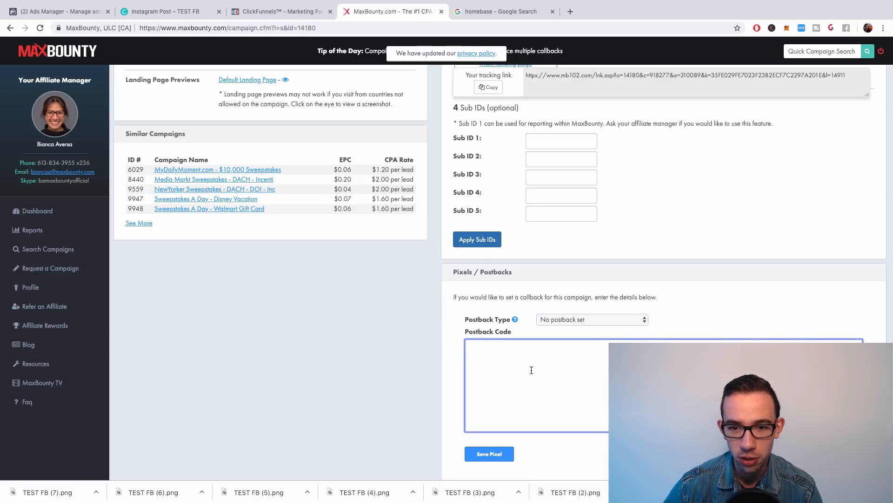
{"action": "scroll", "coordinate": [567, 384], "scroll_direction": "up", "scroll_amount": 2}
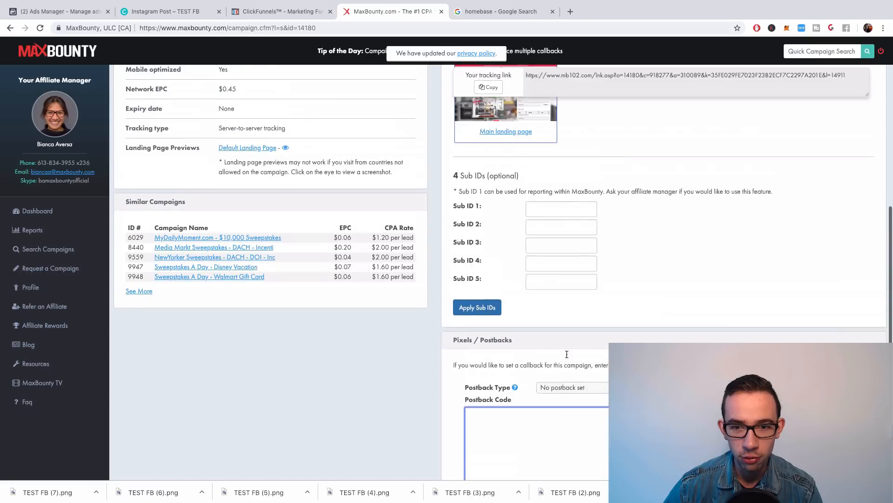
{"action": "scroll", "coordinate": [636, 341], "scroll_direction": "up", "scroll_amount": 2}
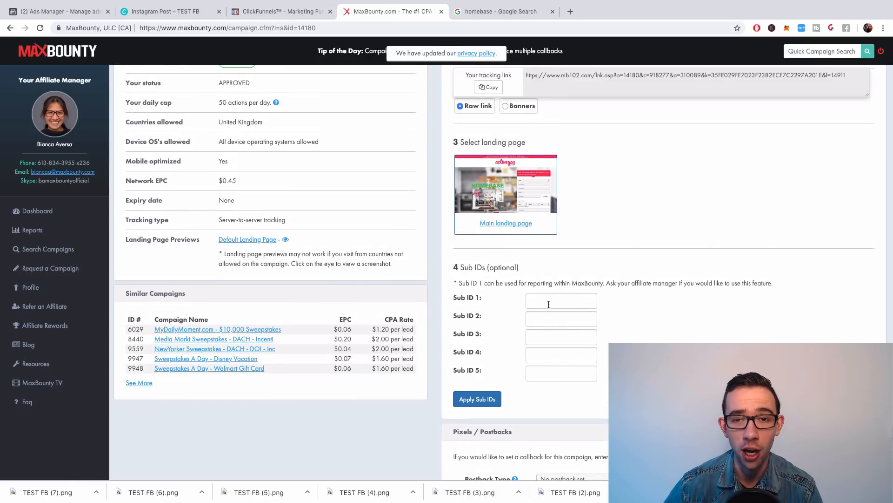
{"action": "scroll", "coordinate": [590, 251], "scroll_direction": "up", "scroll_amount": 5}
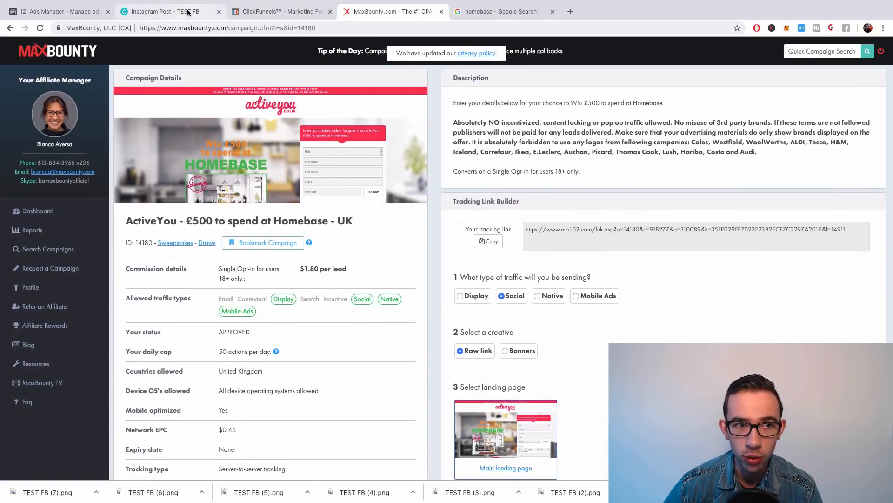
- Switch to Facebook Ads Manager and start a new campaign with the Traffic objective, dismissing the previously unfinished one
{"action": "left_click", "coordinate": [68, 13]}
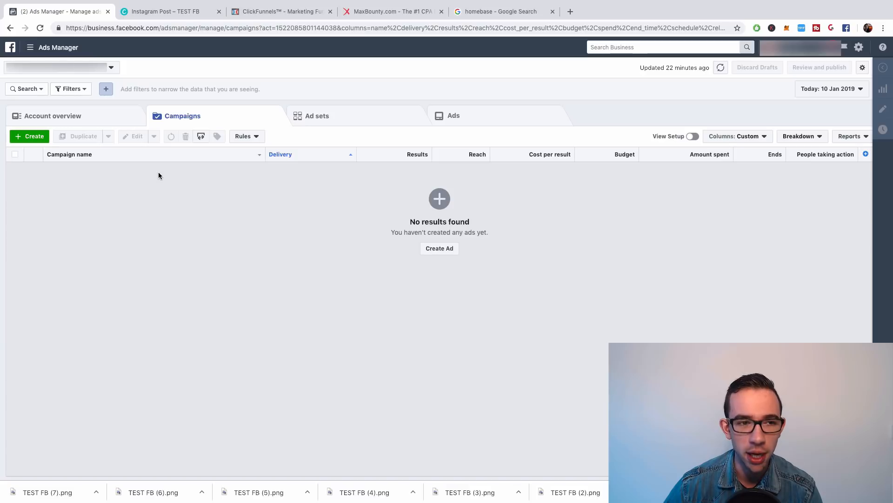
{"action": "left_click", "coordinate": [33, 141]}
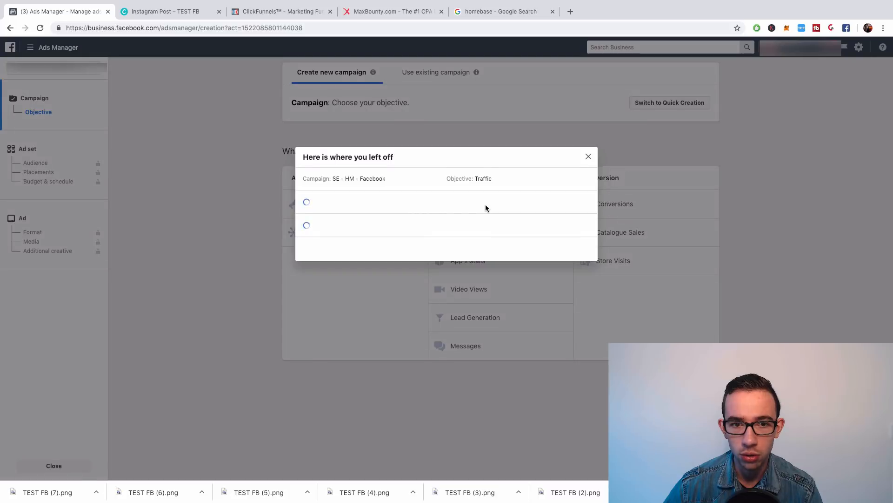
{"action": "left_click", "coordinate": [589, 157]}
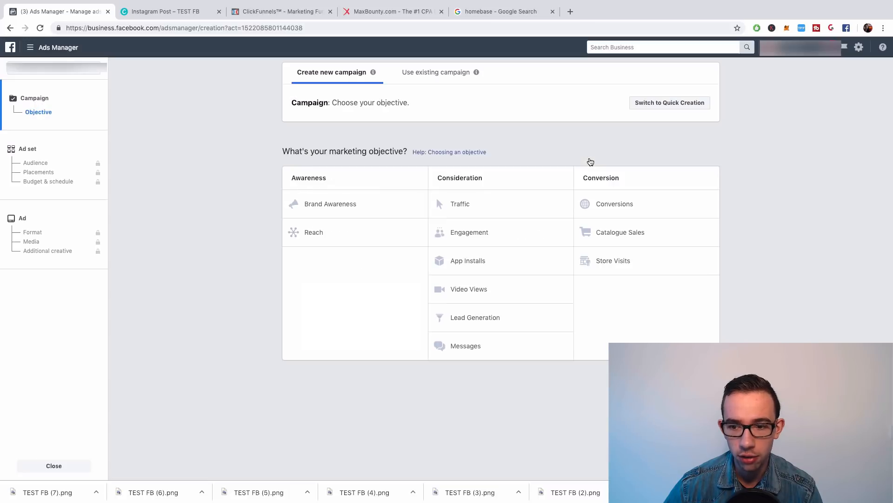
{"action": "left_click", "coordinate": [496, 208]}
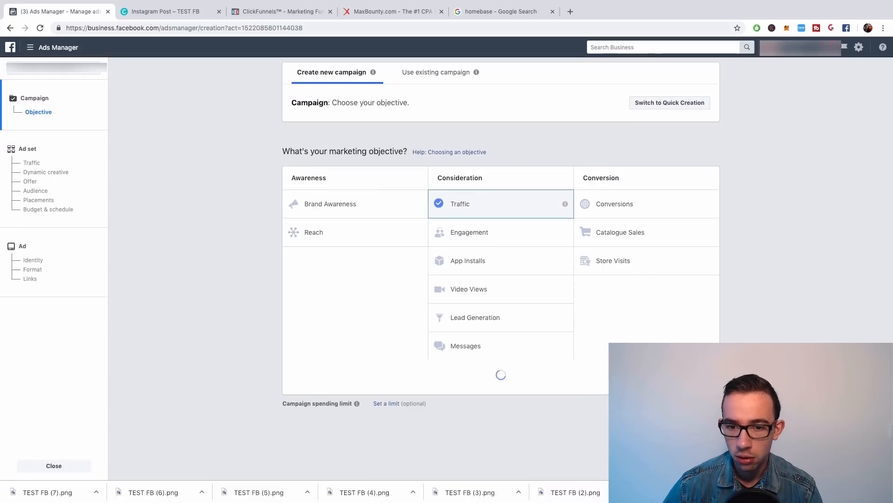
- Name the campaign with the person's first name followed by "- UK - Homebase - Facebook" and continue to the ad set
{"action": "scroll", "coordinate": [492, 435], "scroll_direction": "down", "scroll_amount": 2}
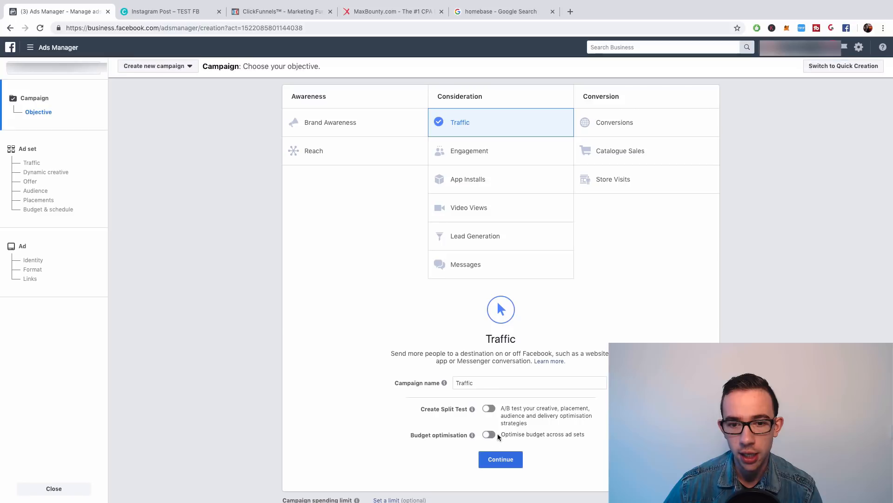
{"action": "left_click", "coordinate": [488, 383]}
{"action": "key", "text": "BackSpace"}
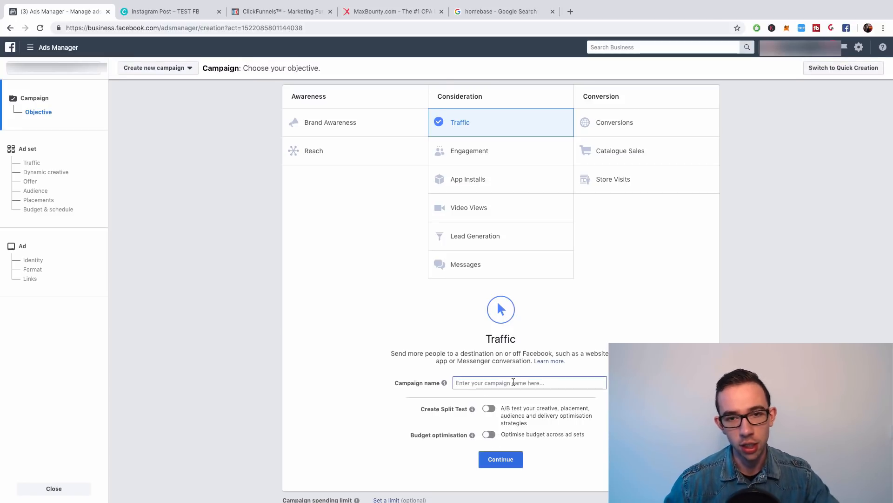
{"action": "type", "text": "w"}
{"action": "key", "text": "BackSpace"}
{"action": "type", "text": "Colin"}
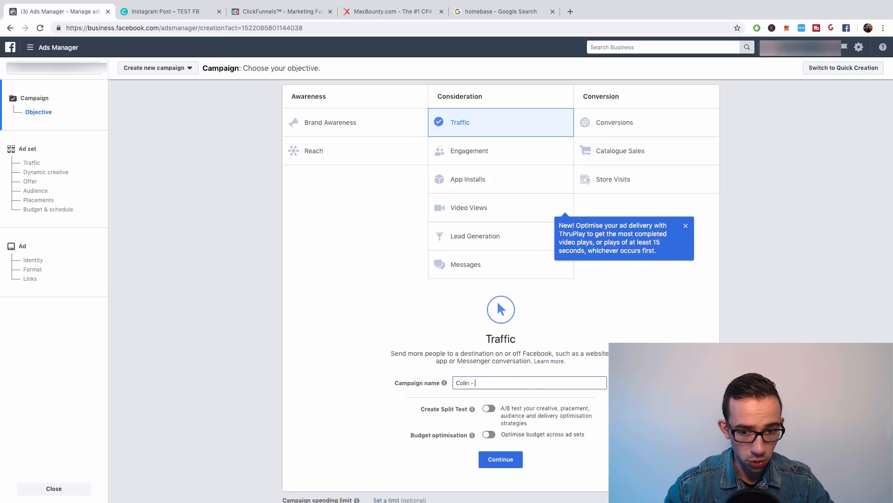
{"action": "type", "text": " - Ho"}
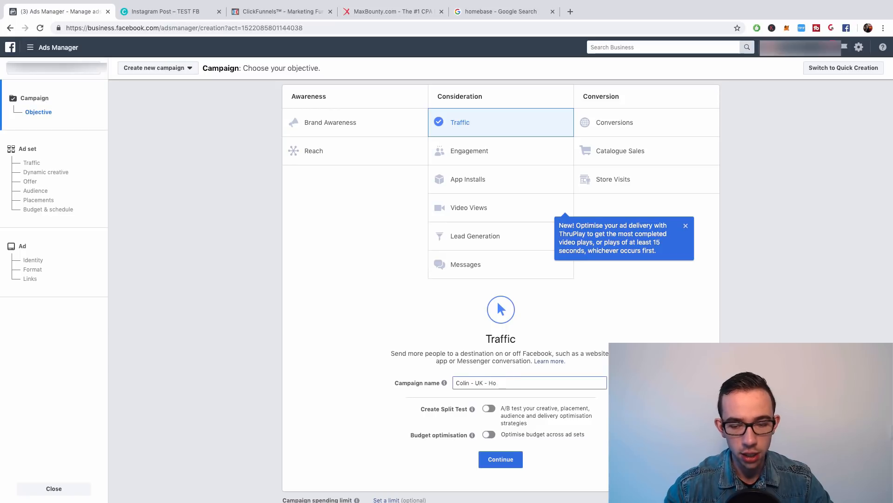
{"action": "type", "text": "pmee -"}
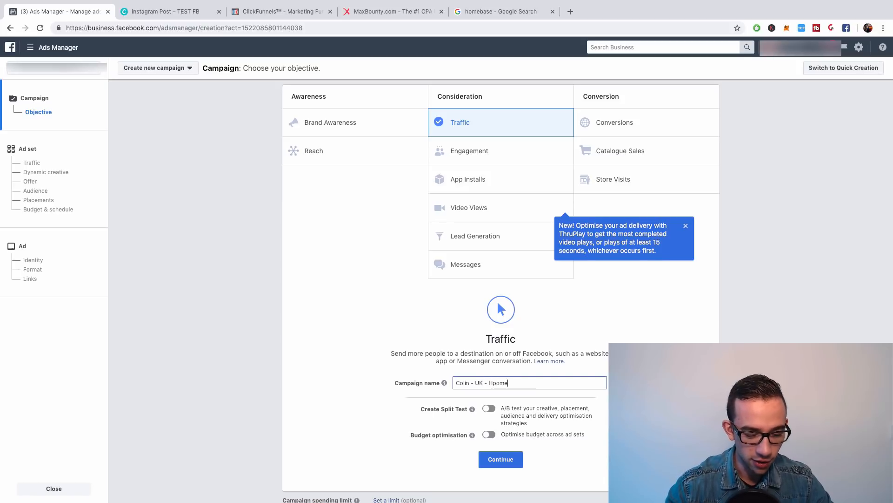
{"action": "type", "text": "Home"}
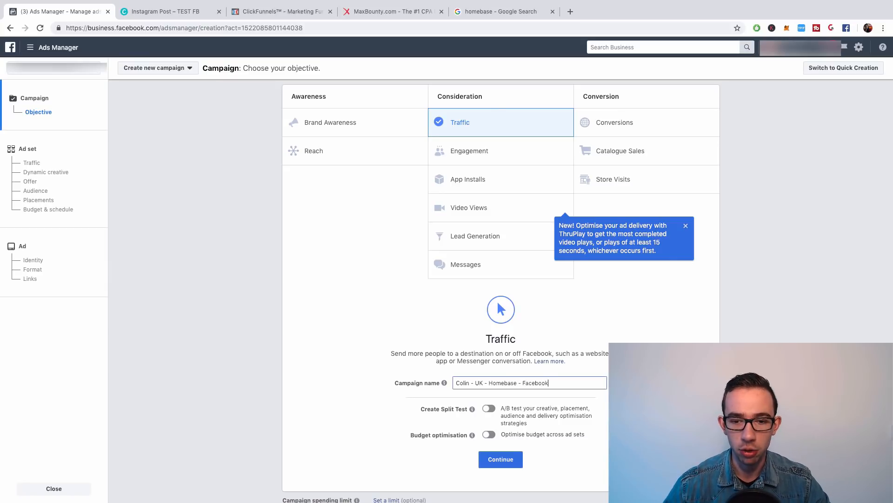
{"action": "left_click", "coordinate": [520, 458]}
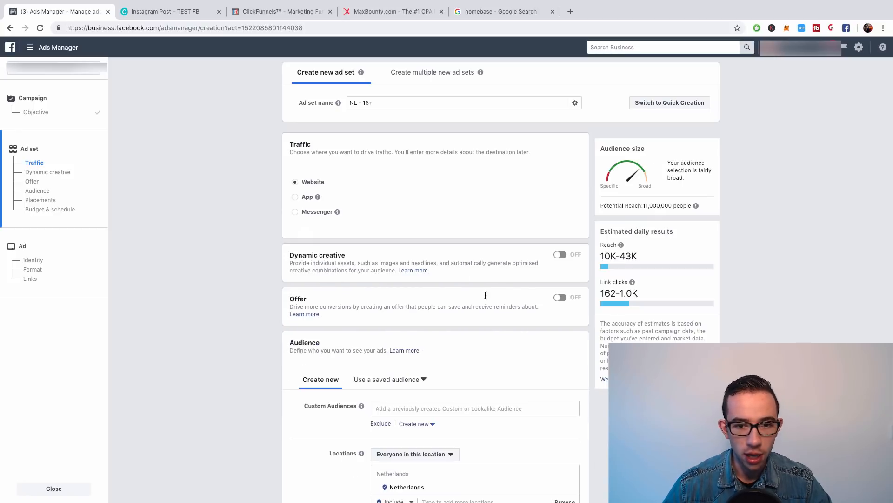
- Replace the Netherlands with the United Kingdom as the audience location of the ad set
{"action": "scroll", "coordinate": [449, 354], "scroll_direction": "down", "scroll_amount": 2}
{"action": "scroll", "coordinate": [449, 356], "scroll_direction": "down", "scroll_amount": 3}
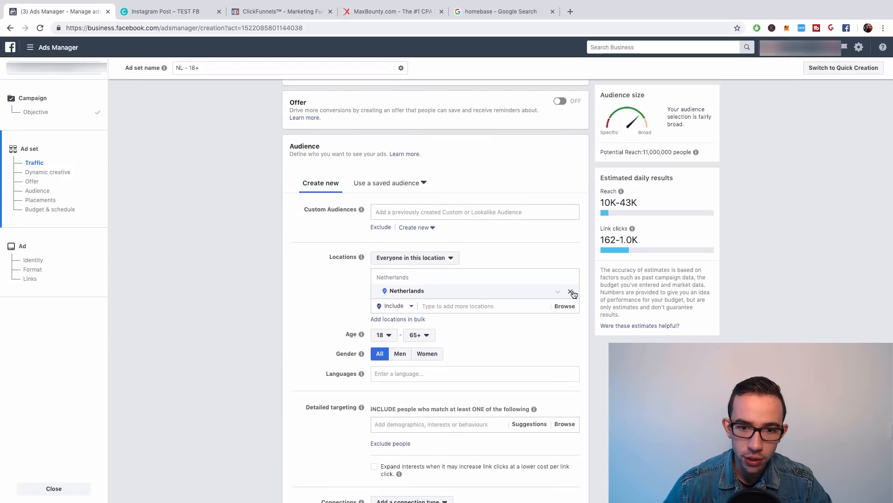
{"action": "left_click", "coordinate": [428, 305]}
{"action": "key", "text": "BackSpace"}
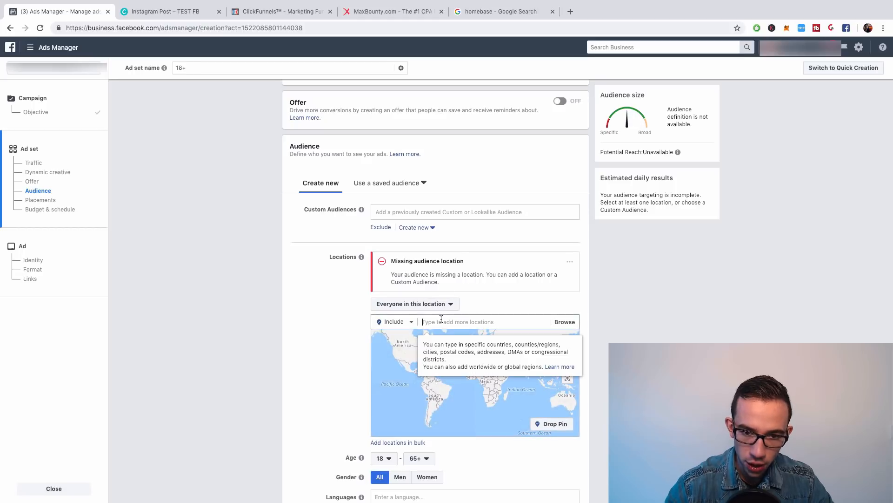
{"action": "type", "text": "united king"}
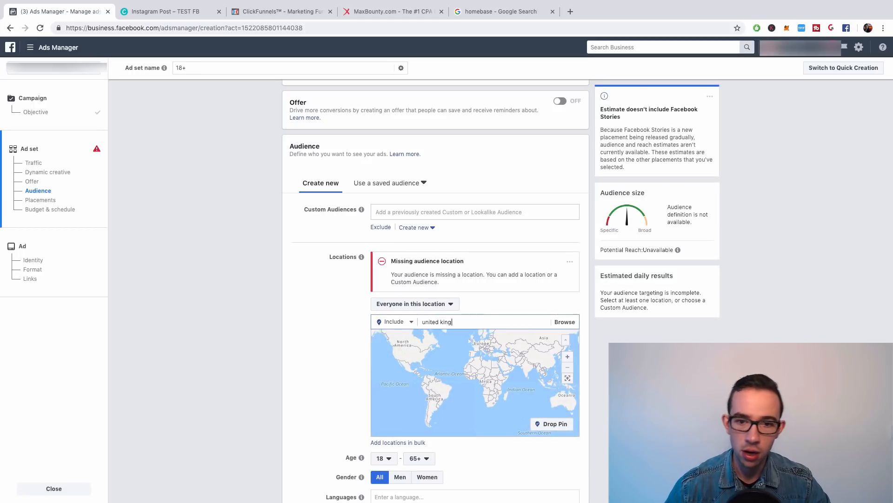
{"action": "type", "text": "dom"}
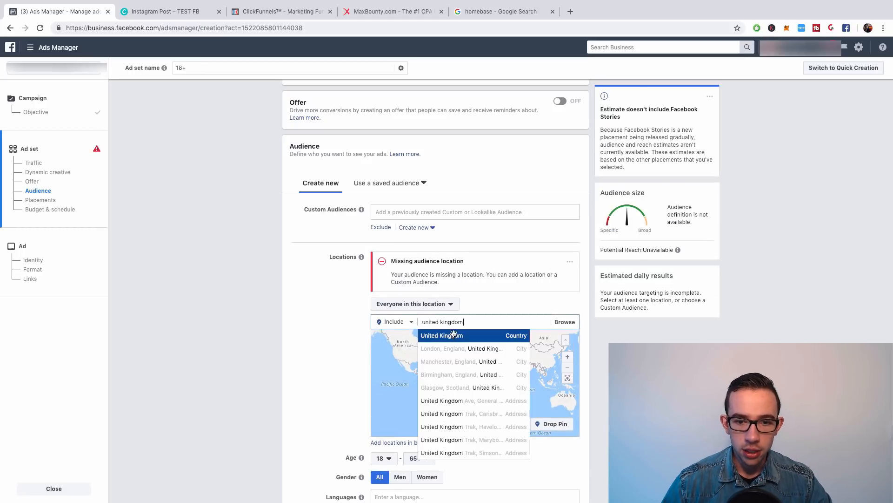
{"action": "left_click", "coordinate": [455, 336]}
- Add the Homebase interest to the audience's detailed targeting
{"action": "scroll", "coordinate": [444, 359], "scroll_direction": "down", "scroll_amount": 3}
{"action": "scroll", "coordinate": [279, 372], "scroll_direction": "down", "scroll_amount": 6}
{"action": "left_click", "coordinate": [417, 250]}
{"action": "type", "text": "home"}
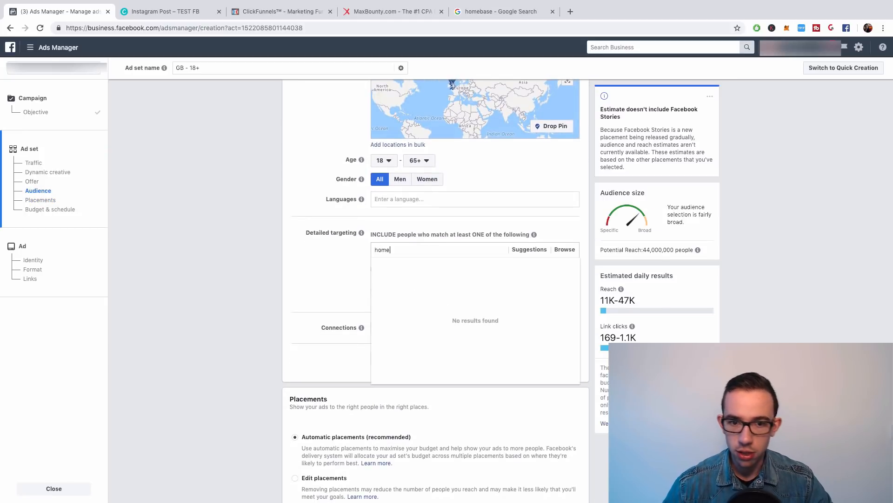
{"action": "type", "text": "base"}
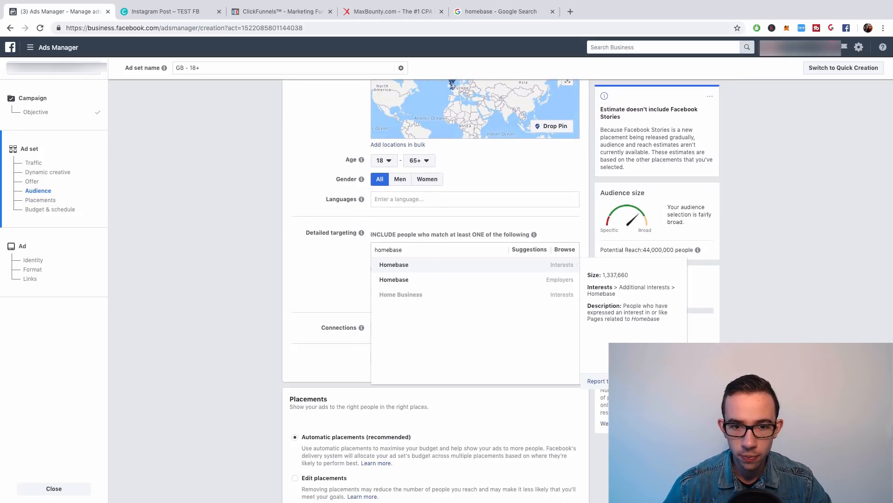
{"action": "left_click", "coordinate": [430, 264]}
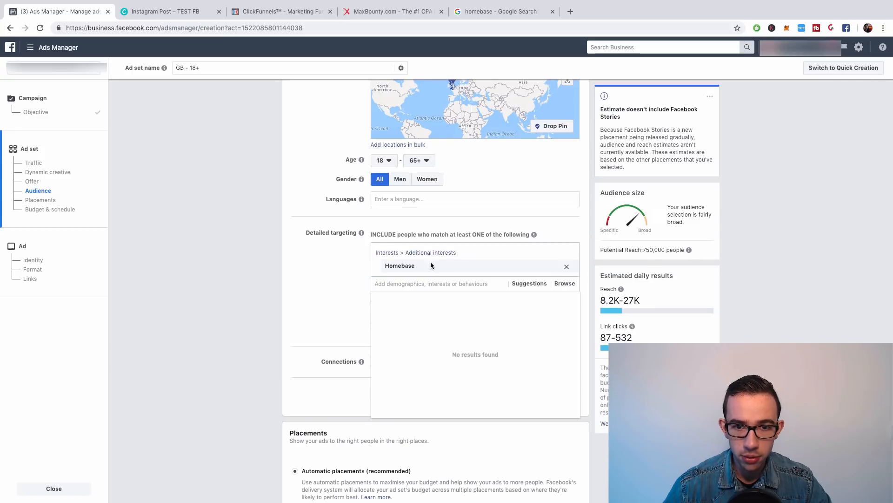
- Rename the ad set as "GB - F - 30+ - Homebase"
{"action": "scroll", "coordinate": [512, 172], "scroll_direction": "up", "scroll_amount": 10}
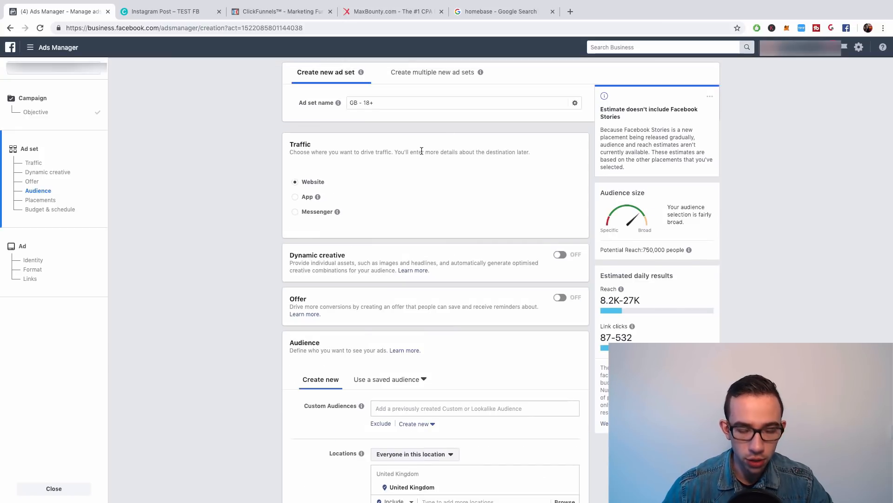
{"action": "left_click", "coordinate": [364, 102]}
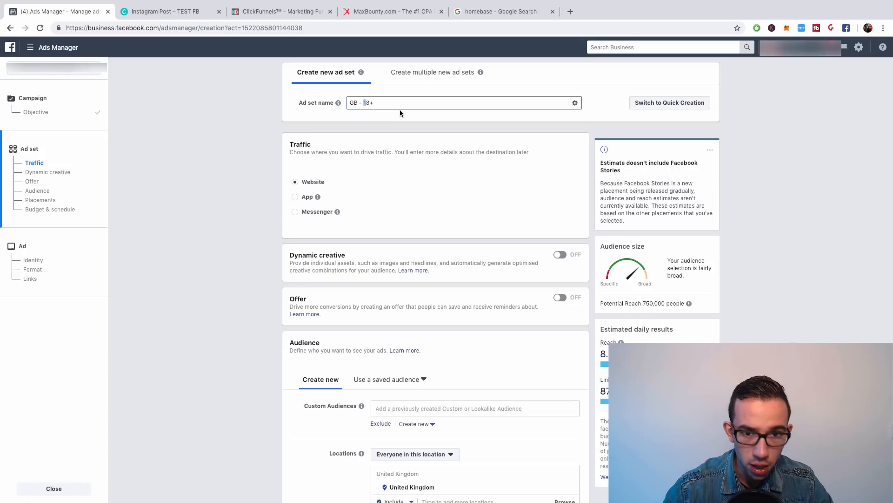
{"action": "type", "text": "F "}
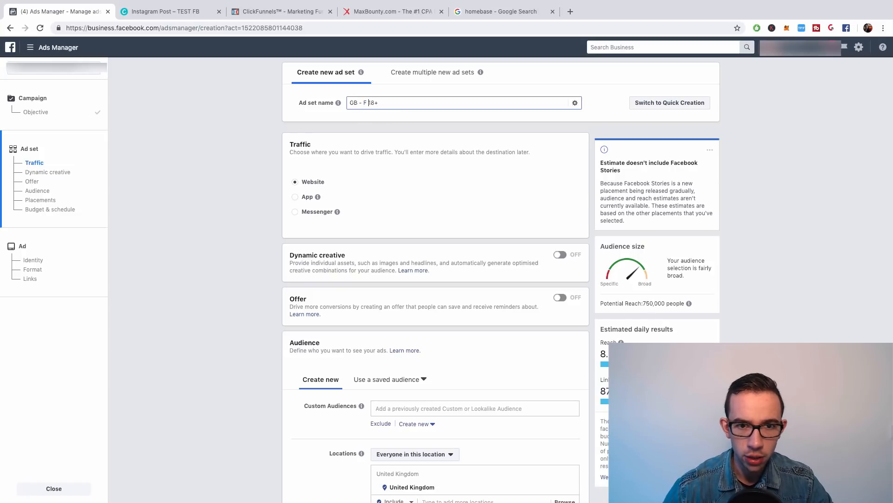
{"action": "type", "text": "- 30"}
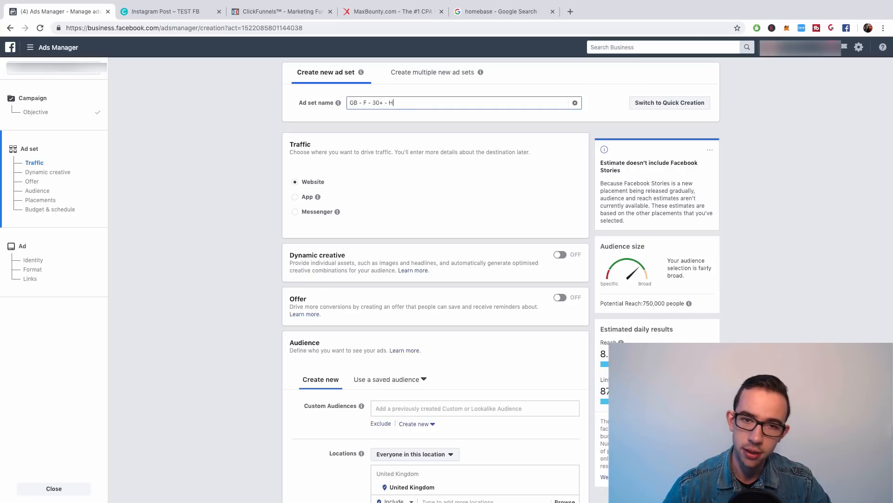
- Set the audience's minimum age to 30 and restrict the gender to women
{"action": "scroll", "coordinate": [243, 155], "scroll_direction": "down", "scroll_amount": 10}
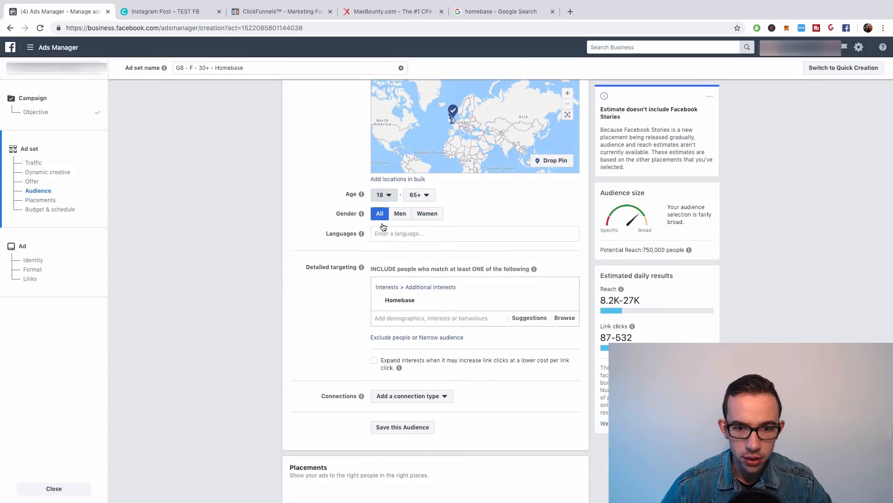
{"action": "left_click", "coordinate": [384, 195]}
{"action": "scroll", "coordinate": [390, 261], "scroll_direction": "down", "scroll_amount": 2}
{"action": "left_click", "coordinate": [393, 300]}
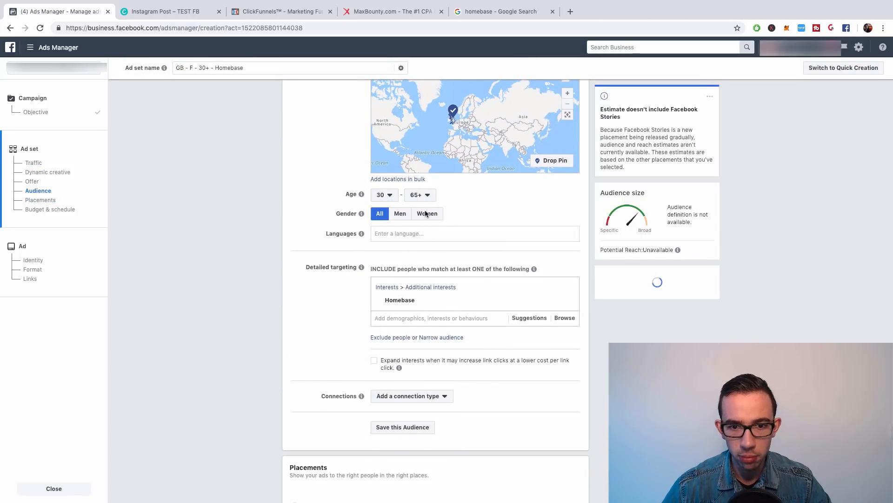
{"action": "left_click", "coordinate": [428, 214]}
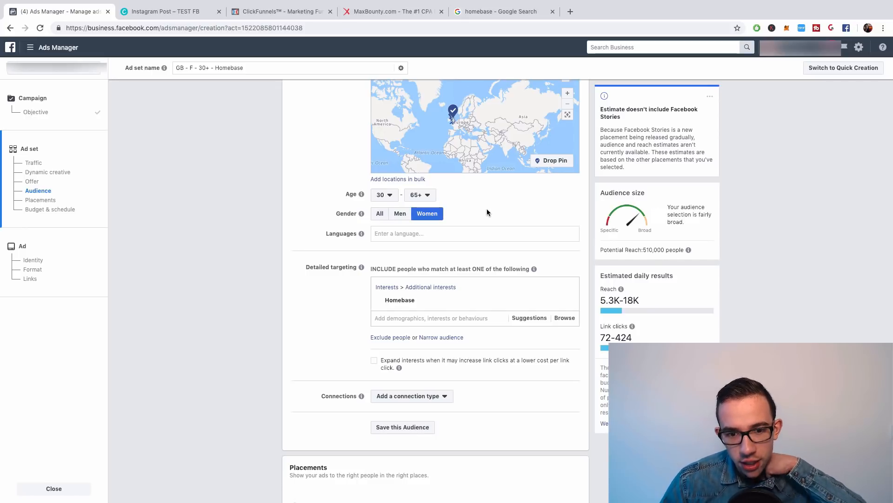
- Switch to manually edited placements and limit the device types to mobile by excluding desktop
{"action": "scroll", "coordinate": [487, 212], "scroll_direction": "down", "scroll_amount": 4}
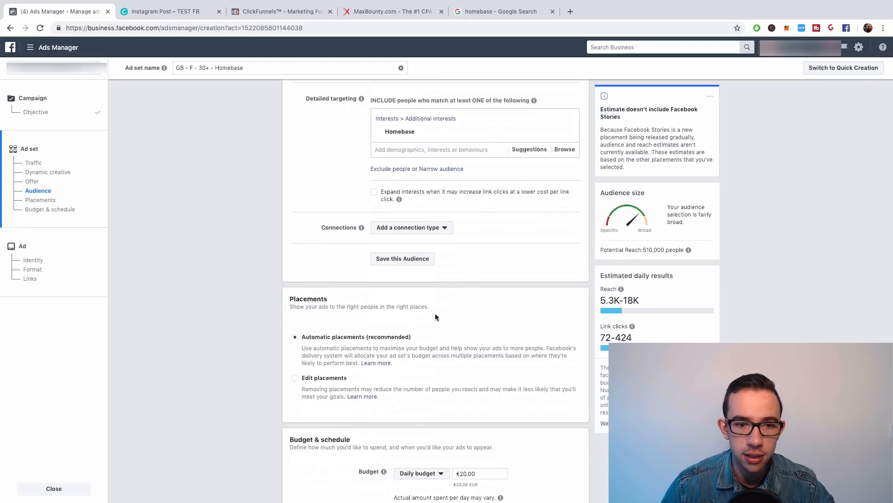
{"action": "scroll", "coordinate": [424, 316], "scroll_direction": "down", "scroll_amount": 1}
{"action": "left_click", "coordinate": [295, 323]}
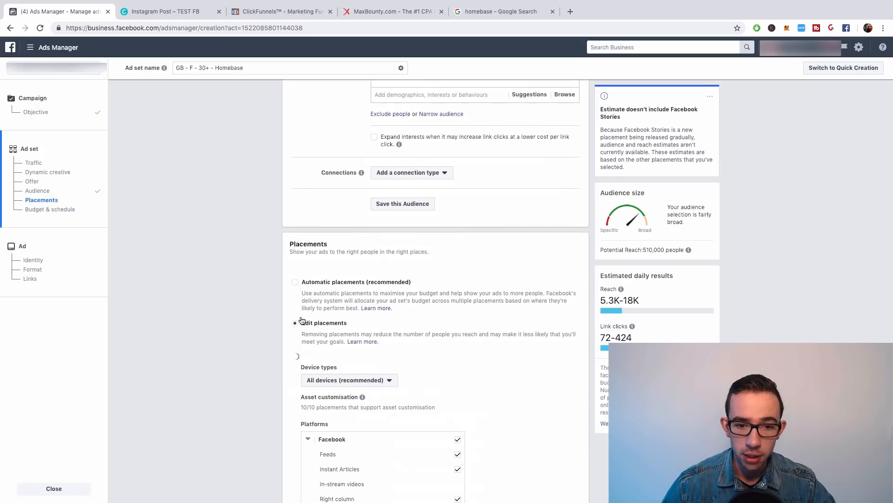
{"action": "left_click", "coordinate": [350, 372]}
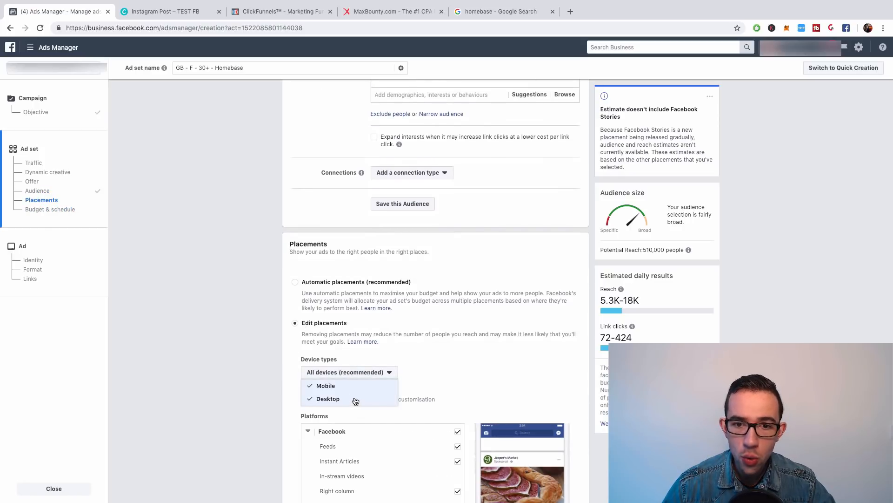
{"action": "left_click", "coordinate": [355, 399]}
- Exclude Instant Articles, Marketplace, Stories, Instagram, Audience Network and Messenger from the placements, keeping only Facebook Feeds
{"action": "scroll", "coordinate": [438, 374], "scroll_direction": "down", "scroll_amount": 3}
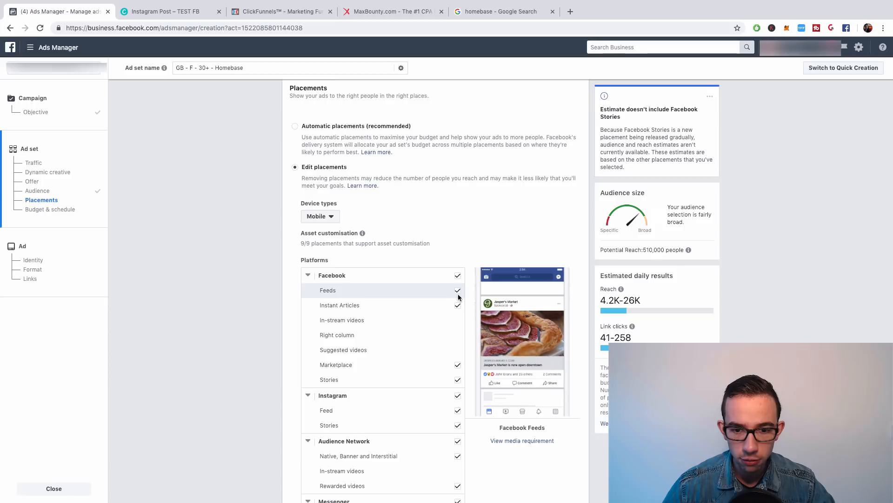
{"action": "left_click", "coordinate": [458, 305]}
{"action": "left_click", "coordinate": [458, 373]}
{"action": "left_click", "coordinate": [458, 388]}
{"action": "left_click", "coordinate": [459, 404]}
{"action": "scroll", "coordinate": [475, 386], "scroll_direction": "down", "scroll_amount": 3}
{"action": "left_click", "coordinate": [459, 325]}
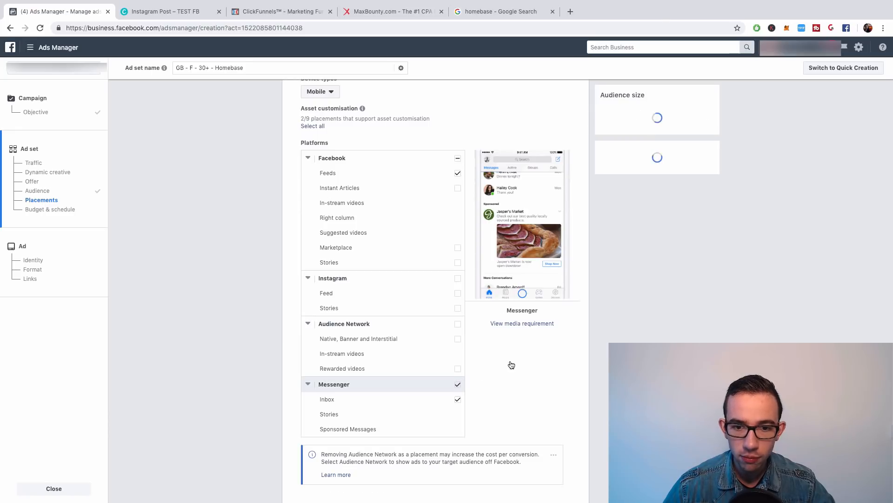
- Refresh the MaxBounty campaign page and set the ad set's daily budget in Ads Manager to €4.50
{"action": "scroll", "coordinate": [511, 365], "scroll_direction": "down", "scroll_amount": 8}
{"action": "left_click", "coordinate": [478, 311]}
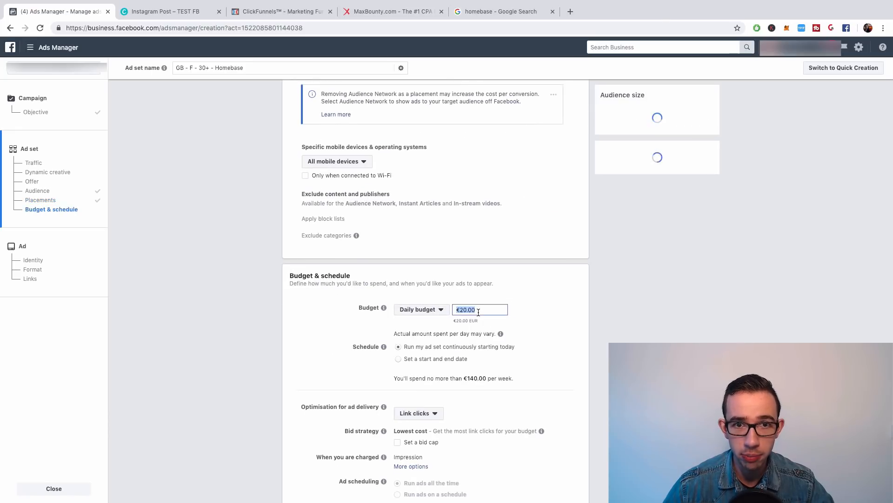
{"action": "left_click", "coordinate": [375, 13]}
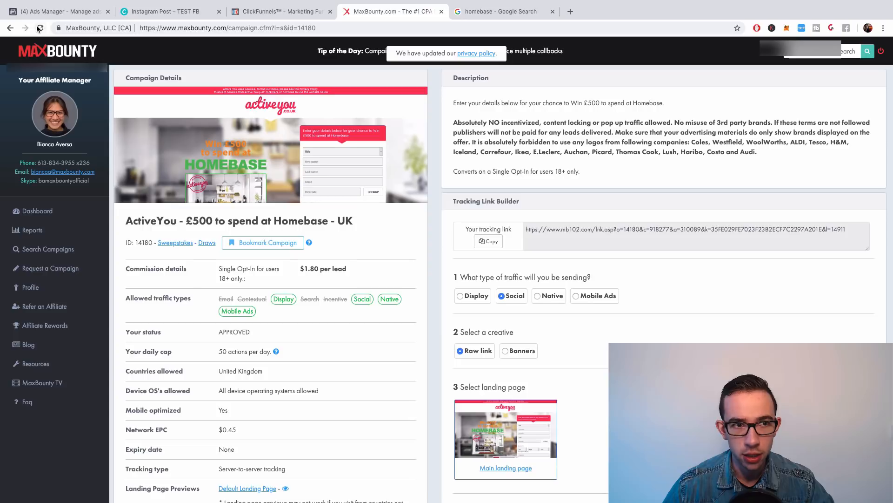
{"action": "left_click", "coordinate": [69, 13]}
{"action": "type", "text": "4,5"}
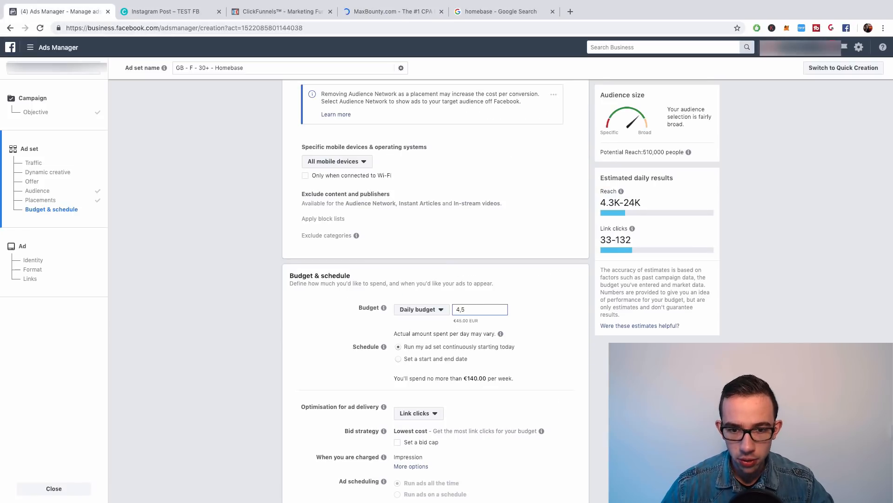
{"action": "left_click", "coordinate": [515, 279]}
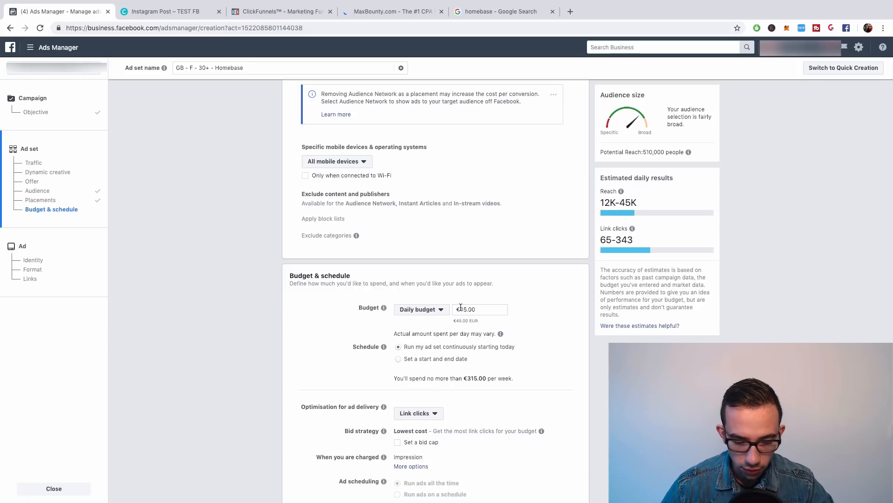
{"action": "left_click", "coordinate": [468, 309]}
{"action": "type", "text": "4"}
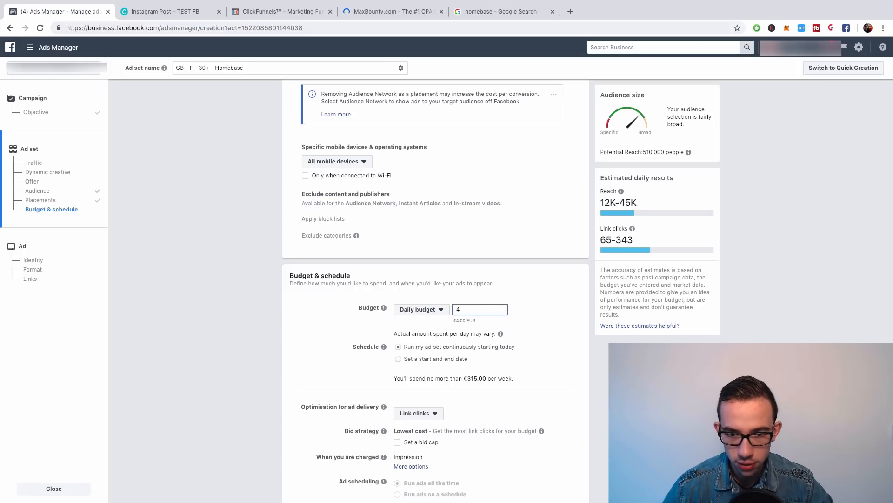
{"action": "type", "text": ".5"}
{"action": "left_click", "coordinate": [590, 271]}
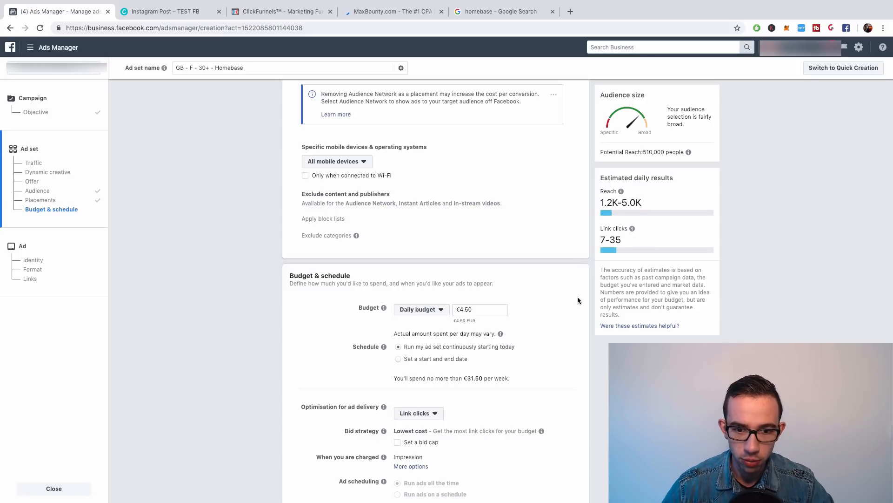
- Change the ad set's delivery optimisation from link clicks to Landing Page Views
{"action": "scroll", "coordinate": [549, 353], "scroll_direction": "down", "scroll_amount": 3}
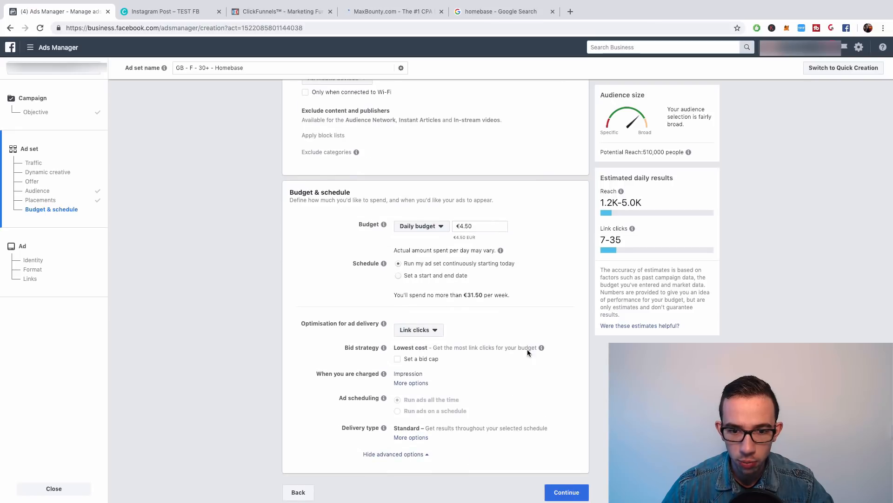
{"action": "left_click", "coordinate": [418, 331]}
{"action": "left_click", "coordinate": [447, 364]}
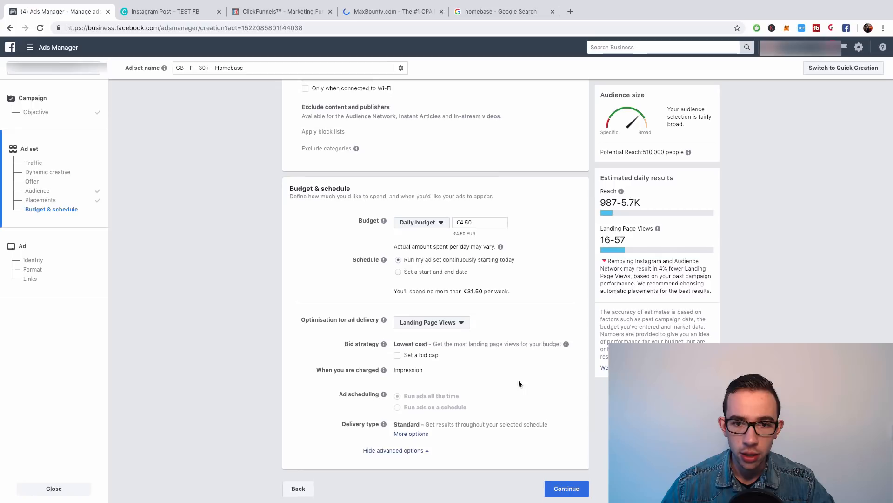
{"action": "left_click", "coordinate": [567, 487]}
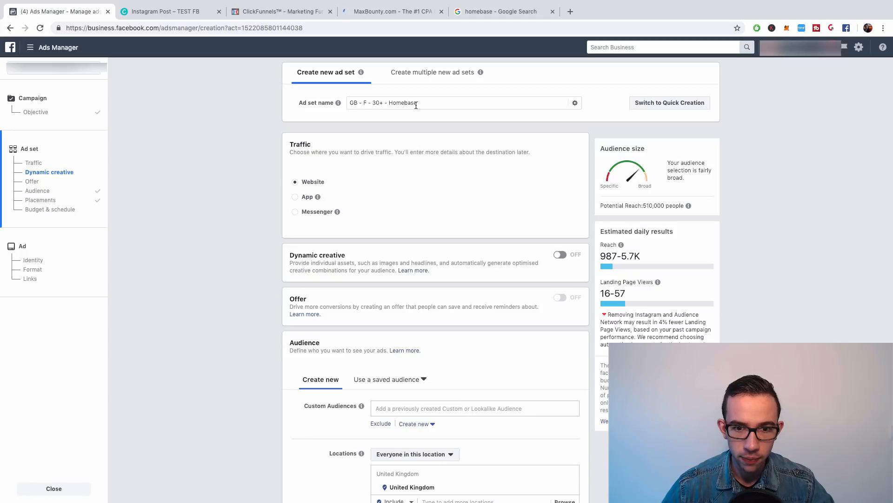
- Review the ad set's audience and placements, comparing the potential reach for all genders with that for women only
{"action": "scroll", "coordinate": [423, 246], "scroll_direction": "down", "scroll_amount": 5}
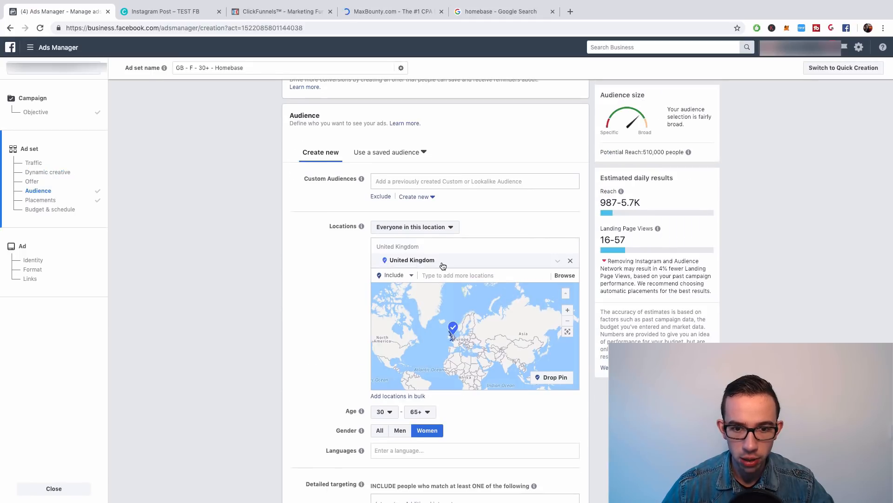
{"action": "scroll", "coordinate": [442, 265], "scroll_direction": "down", "scroll_amount": 3}
{"action": "scroll", "coordinate": [408, 287], "scroll_direction": "down", "scroll_amount": 9}
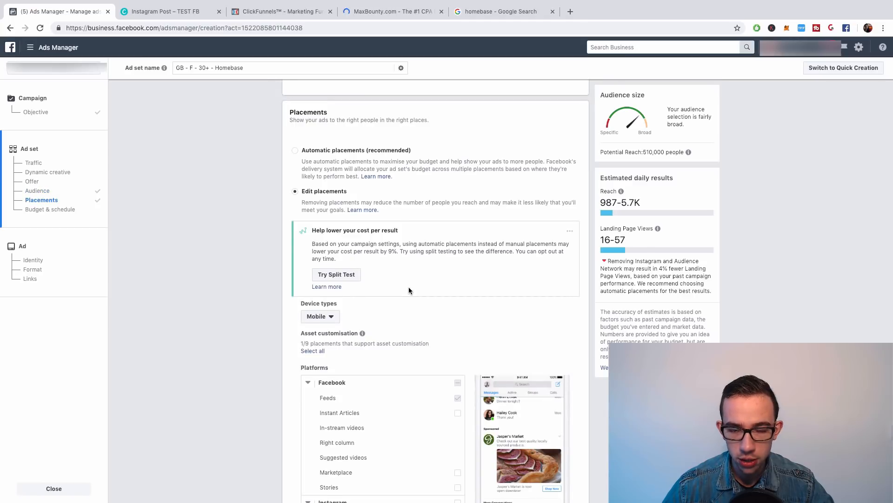
{"action": "scroll", "coordinate": [408, 286], "scroll_direction": "up", "scroll_amount": 8}
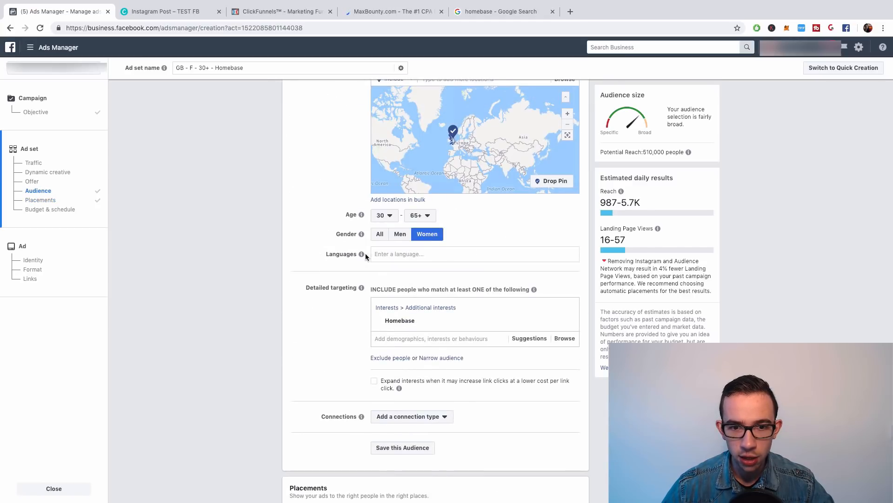
{"action": "left_click", "coordinate": [381, 235]}
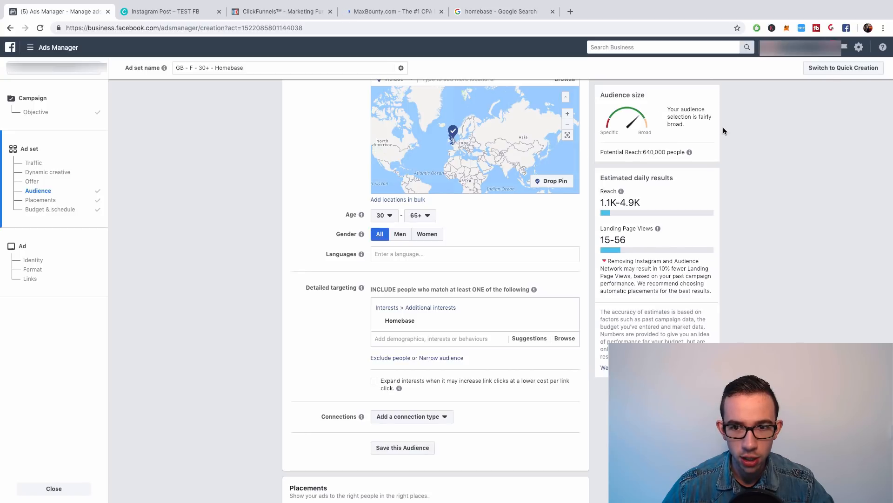
{"action": "left_click", "coordinate": [437, 235]}
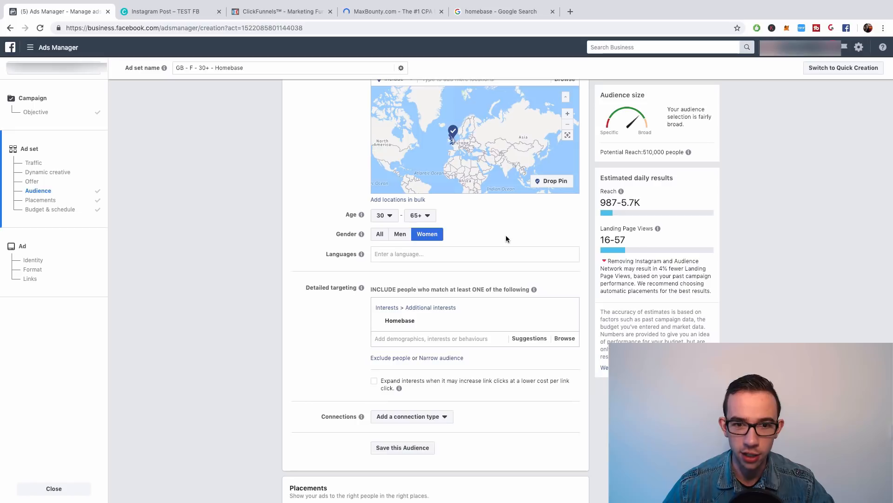
- Accept the ad set settings and continue to the ad creation stage
{"action": "scroll", "coordinate": [506, 236], "scroll_direction": "down", "scroll_amount": 15}
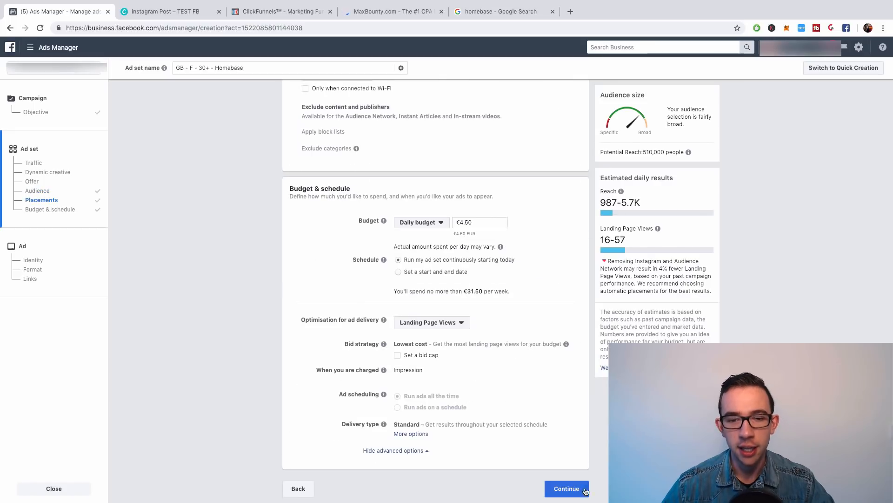
{"action": "left_click", "coordinate": [570, 487]}
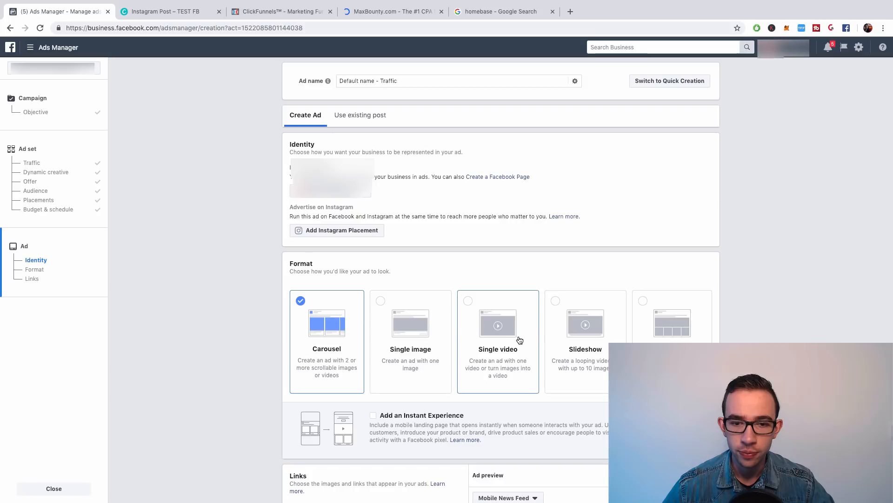
- Set the ad format to Single image and open the Downloads folder for uploading the ad images
{"action": "left_click", "coordinate": [406, 348]}
{"action": "scroll", "coordinate": [387, 415], "scroll_direction": "down", "scroll_amount": 1}
{"action": "scroll", "coordinate": [387, 415], "scroll_direction": "down", "scroll_amount": 5}
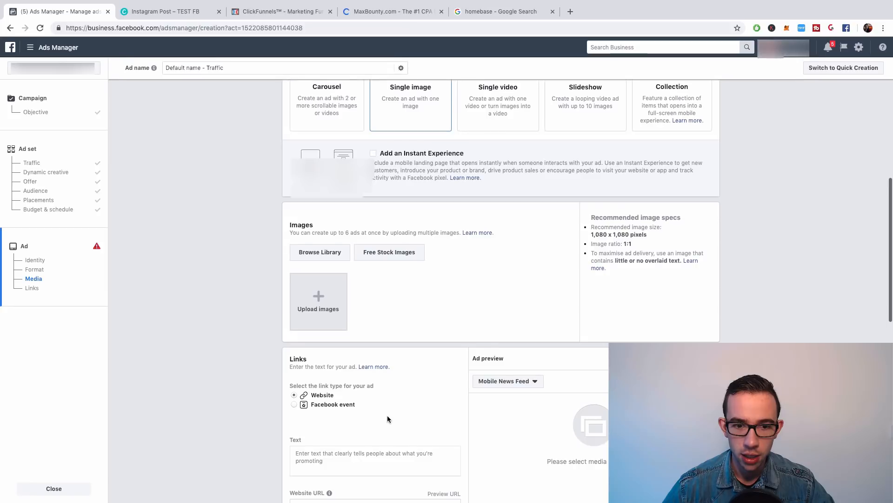
{"action": "left_click", "coordinate": [329, 305]}
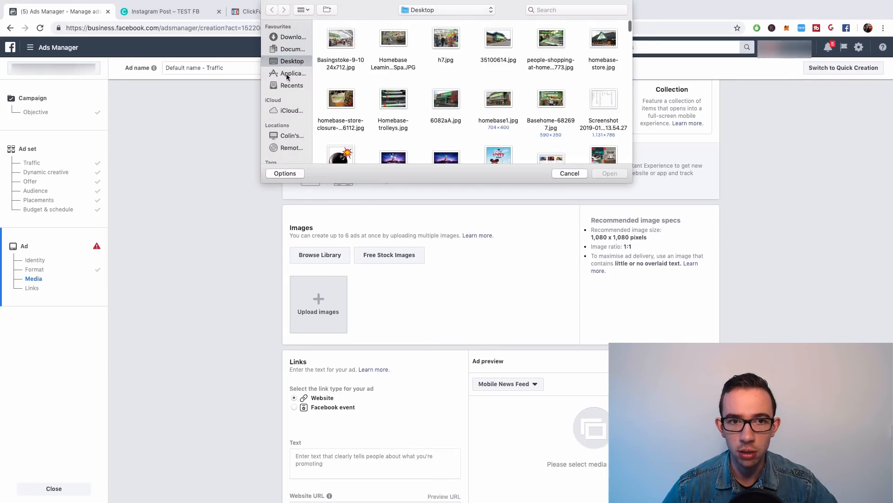
{"action": "left_click", "coordinate": [291, 50]}
{"action": "left_click", "coordinate": [292, 38]}
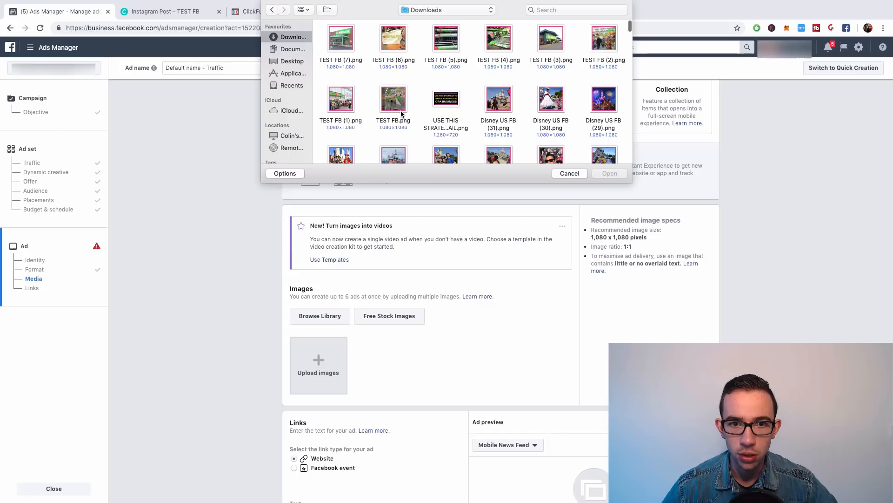
- Select the TEST FB Homebase images in the Downloads folder and upload them as the ad images
{"action": "scroll", "coordinate": [399, 102], "scroll_direction": "down", "scroll_amount": 1}
{"action": "left_click", "coordinate": [345, 103], "text": "super"}
{"action": "left_click", "coordinate": [605, 41], "text": "super"}
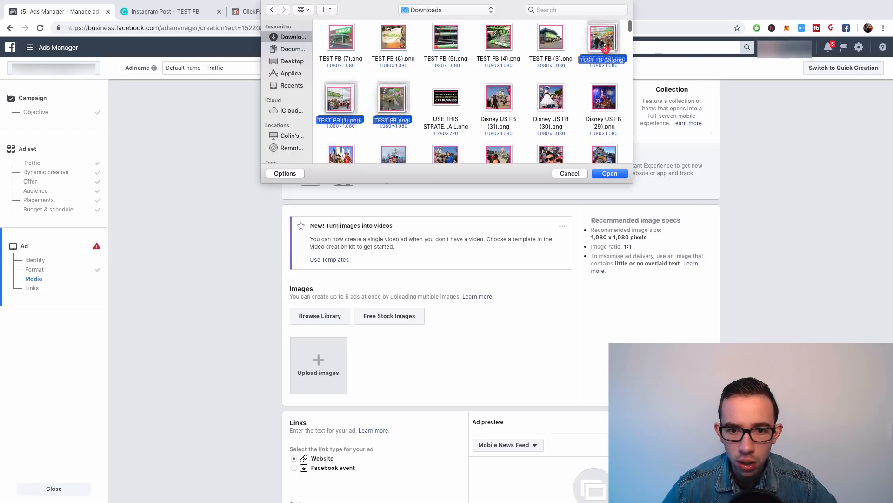
{"action": "left_click", "coordinate": [548, 43], "text": "super"}
{"action": "left_click", "coordinate": [495, 41], "text": "super"}
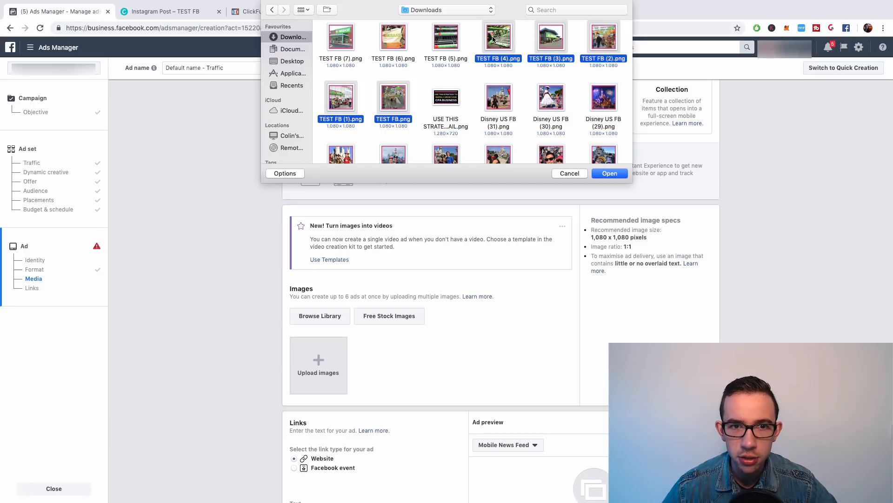
{"action": "left_click", "coordinate": [446, 45], "text": "super"}
{"action": "left_click", "coordinate": [332, 45], "text": "super"}
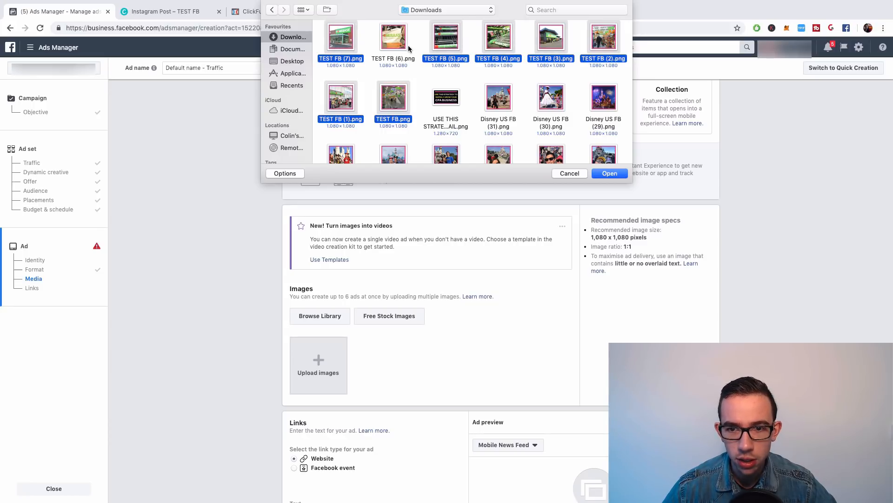
{"action": "left_click", "coordinate": [611, 173]}
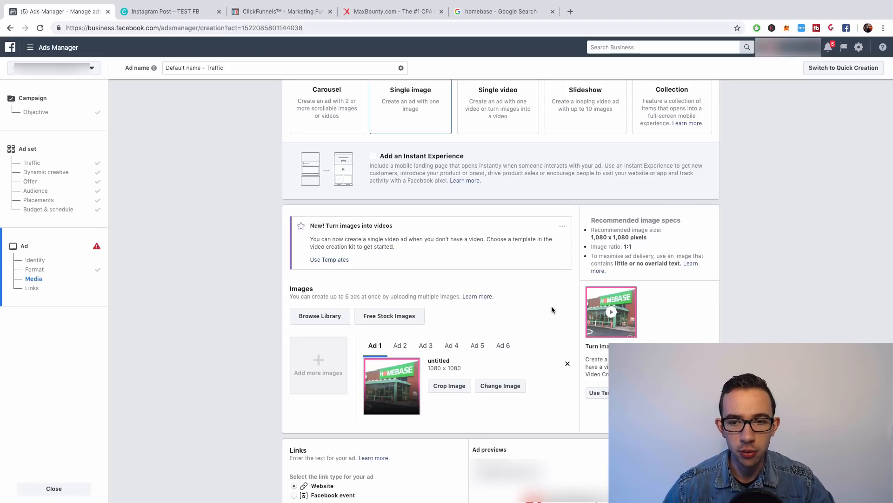
- Enter "Click Here & Win a Homebase Voucher" as the ad's text
{"action": "scroll", "coordinate": [749, 266], "scroll_direction": "down", "scroll_amount": 7}
{"action": "scroll", "coordinate": [750, 267], "scroll_direction": "down", "scroll_amount": 1}
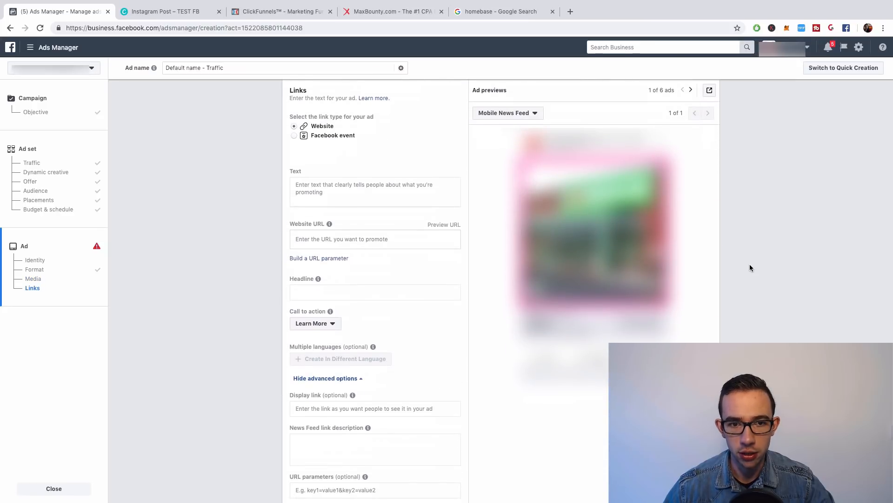
{"action": "left_click", "coordinate": [389, 190]}
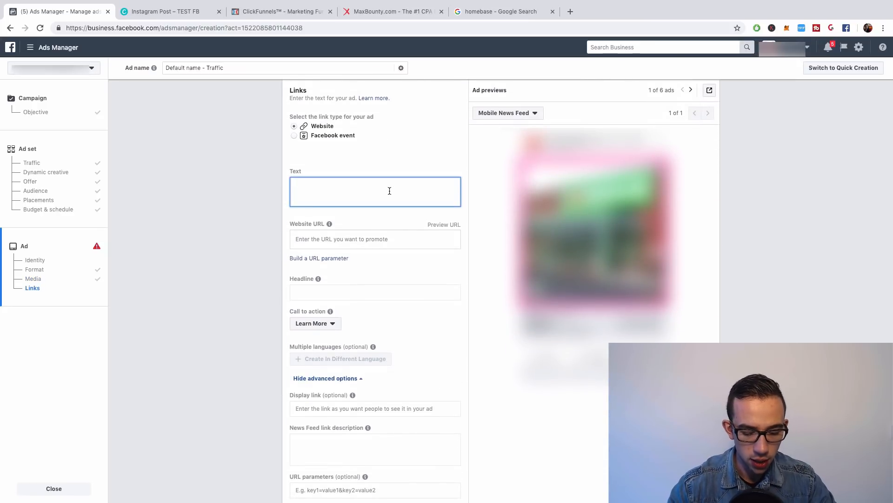
{"action": "type", "text": "Cli"}
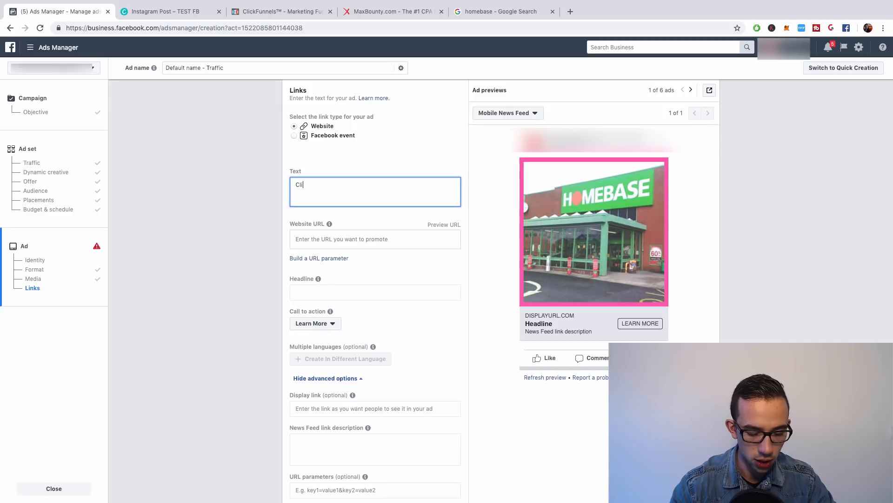
{"action": "type", "text": "ck Here & Win a"}
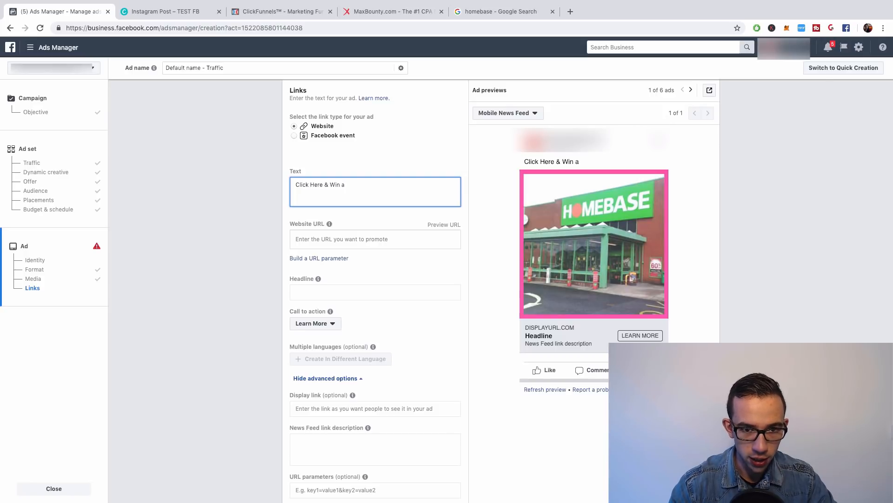
{"action": "type", "text": "Homebase Voucher"}
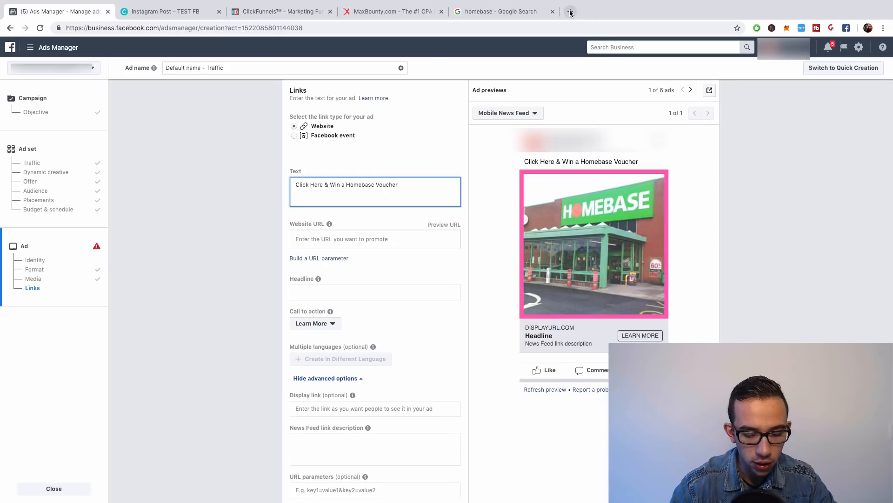
- Copy the pointing-down 👇 and heart-eyes 😍 emojis from piliapp.com/facebook-symbols and append them to the ad text in Ads Manager
{"action": "left_click", "coordinate": [571, 12]}
{"action": "type", "text": "pil"}
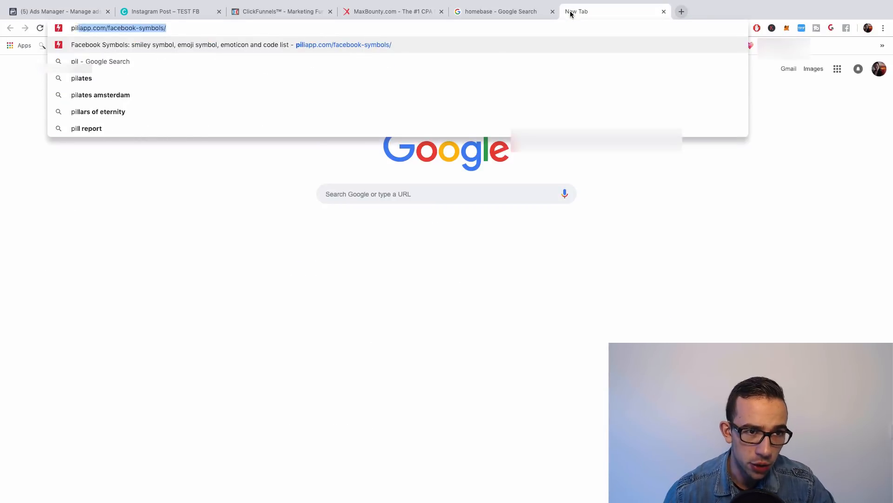
{"action": "key", "text": "Return"}
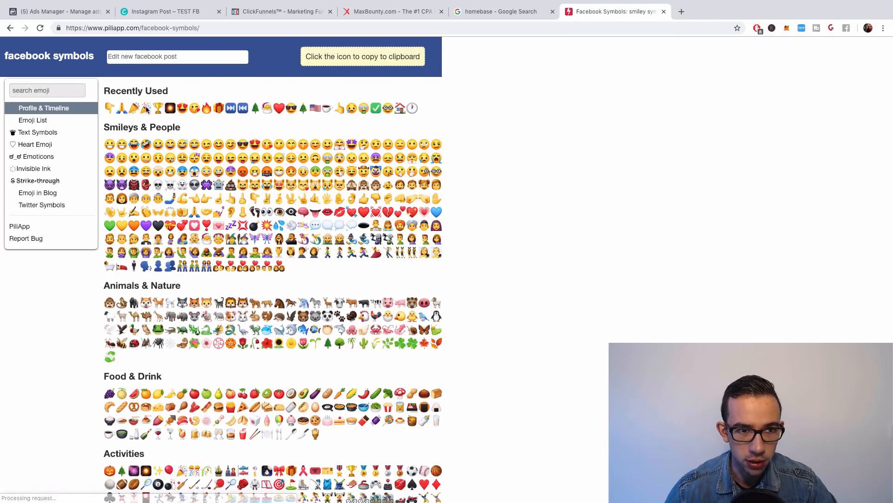
{"action": "left_click", "coordinate": [110, 107]}
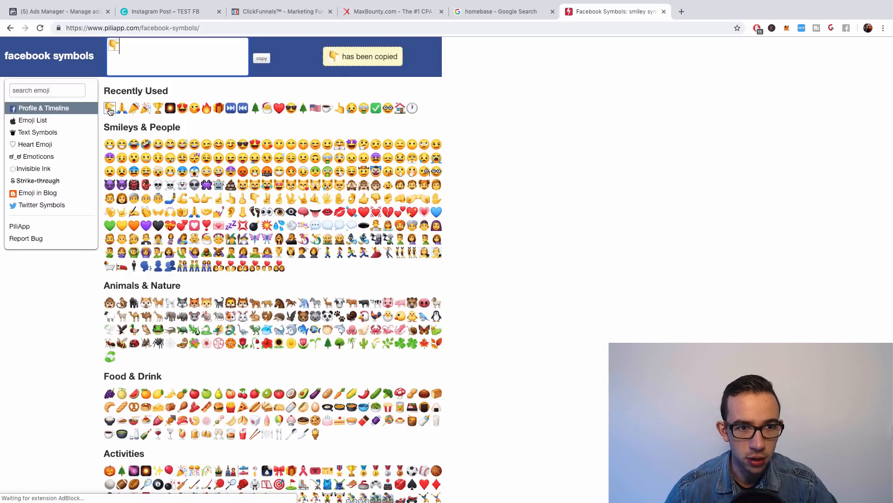
{"action": "left_click", "coordinate": [182, 108]}
{"action": "left_click_drag", "start_coordinate": [134, 45], "coordinate": [107, 47]}
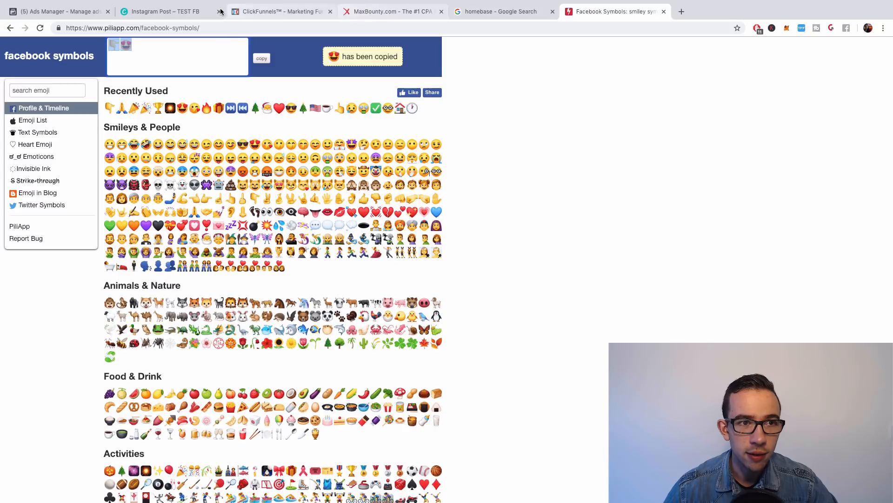
{"action": "left_click", "coordinate": [96, 13]}
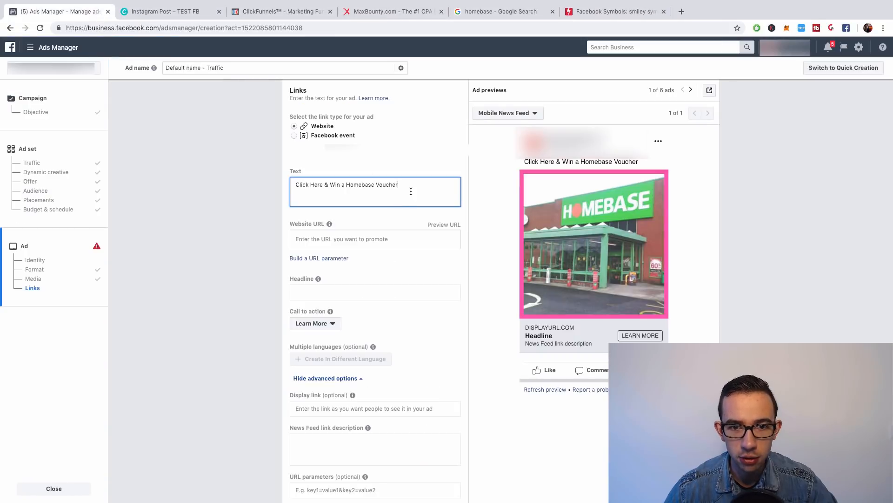
{"action": "key", "text": "ctrl+v"}
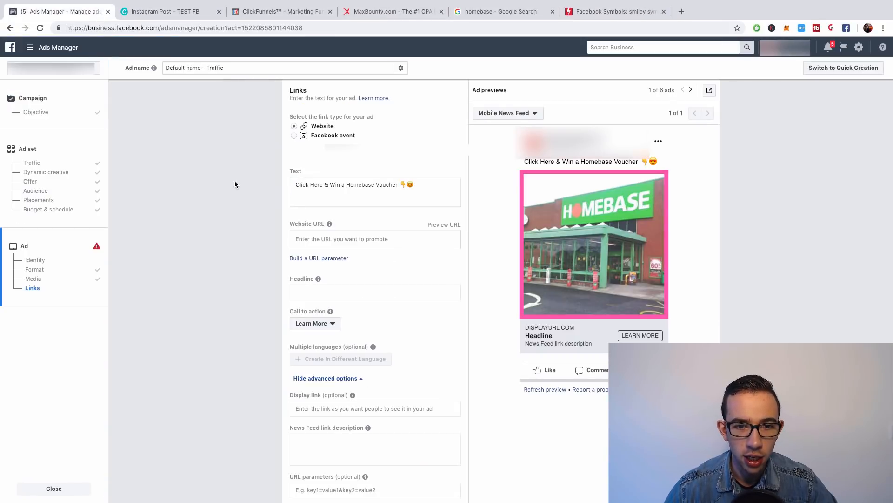
- Copy the Homebase bridge page's URL from ClickFunnels and paste it as the ad's website URL in Ads Manager
{"action": "left_click", "coordinate": [275, 11]}
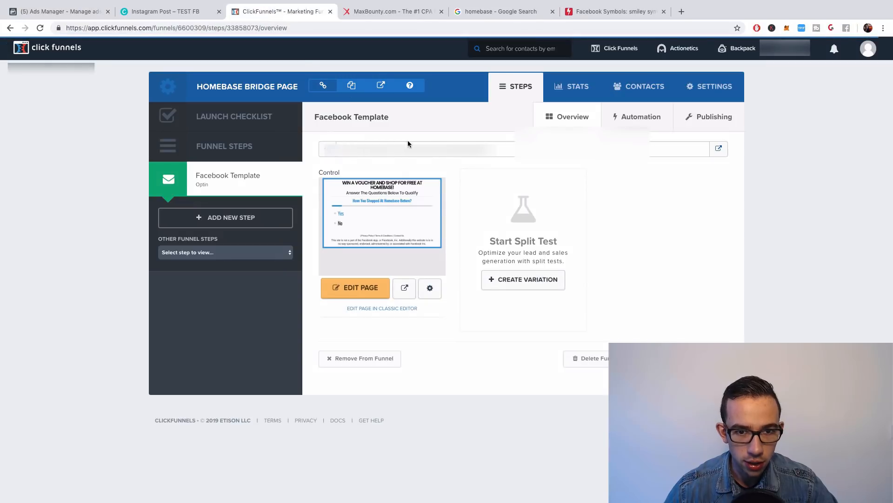
{"action": "left_click", "coordinate": [404, 148]}
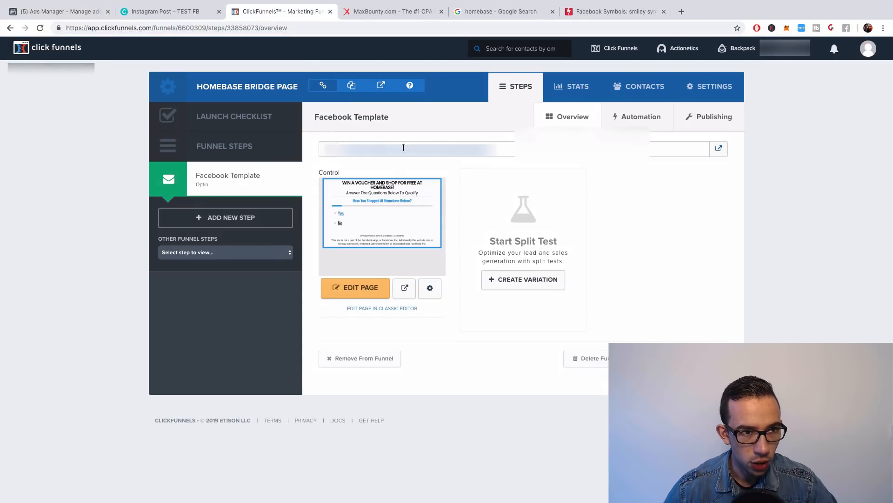
{"action": "left_click", "coordinate": [60, 11]}
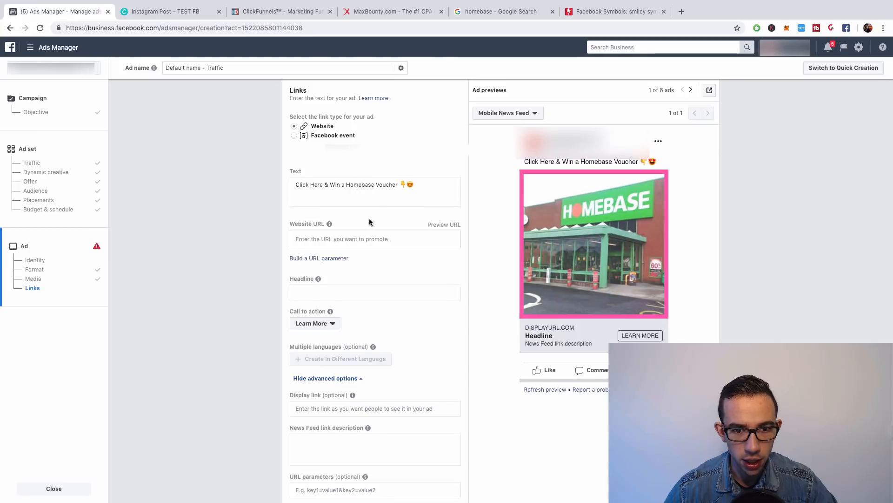
{"action": "left_click", "coordinate": [347, 238]}
{"action": "key", "text": "super+v"}
{"action": "left_click", "coordinate": [228, 219]}
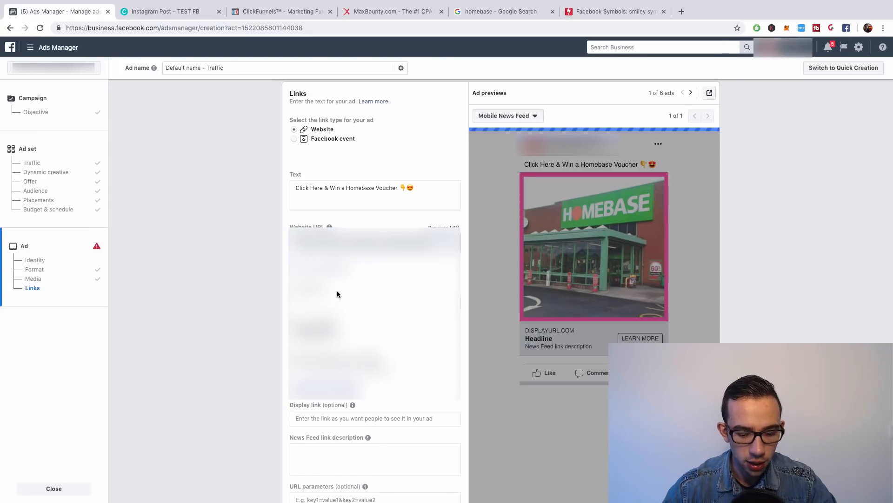
- Enter the headline "> Tap Here <" and put the ⏭ emoji copied from the Facebook symbols page in front of it
{"action": "left_click", "coordinate": [334, 300]}
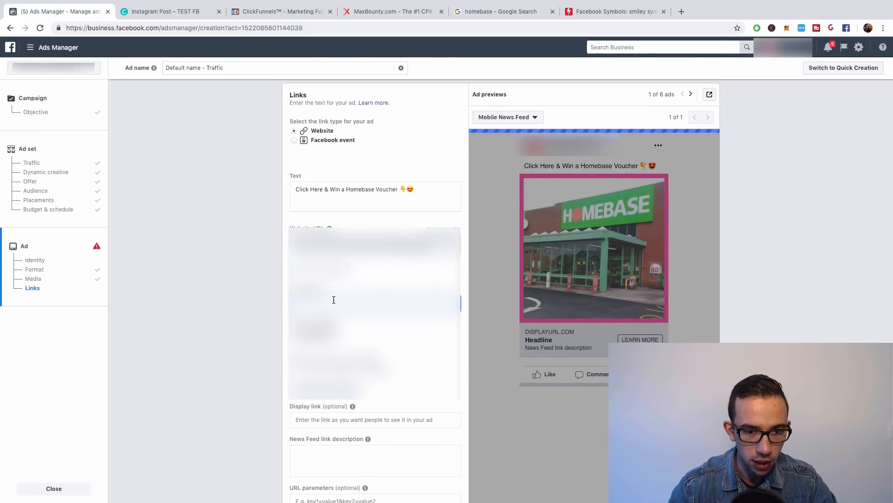
{"action": "type", "text": "> Tap Here <"}
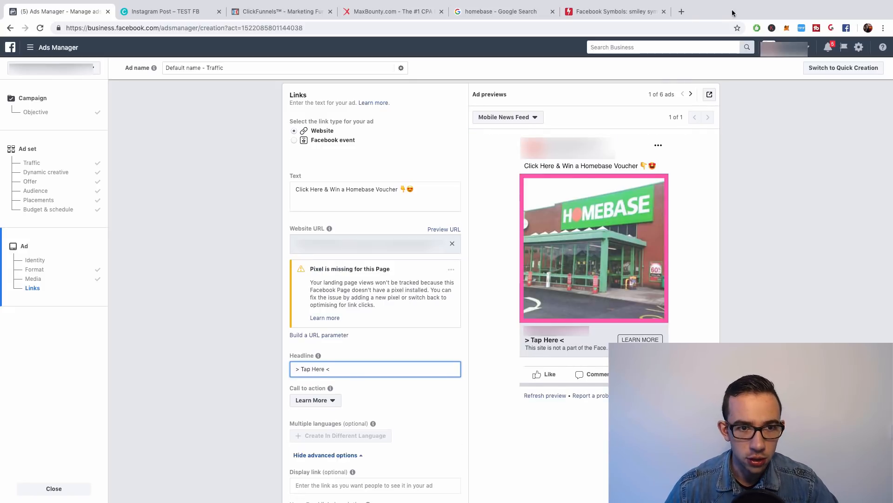
{"action": "left_click", "coordinate": [613, 13]}
{"action": "left_click", "coordinate": [243, 109]}
{"action": "left_click", "coordinate": [232, 109]}
{"action": "left_click", "coordinate": [262, 59]}
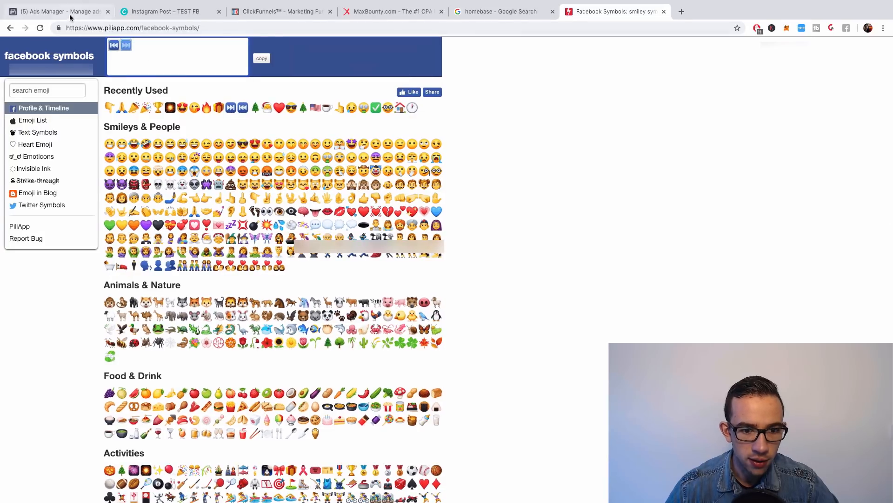
{"action": "left_click", "coordinate": [60, 12]}
{"action": "left_click", "coordinate": [296, 369]}
{"action": "key", "text": "ctrl+v"}
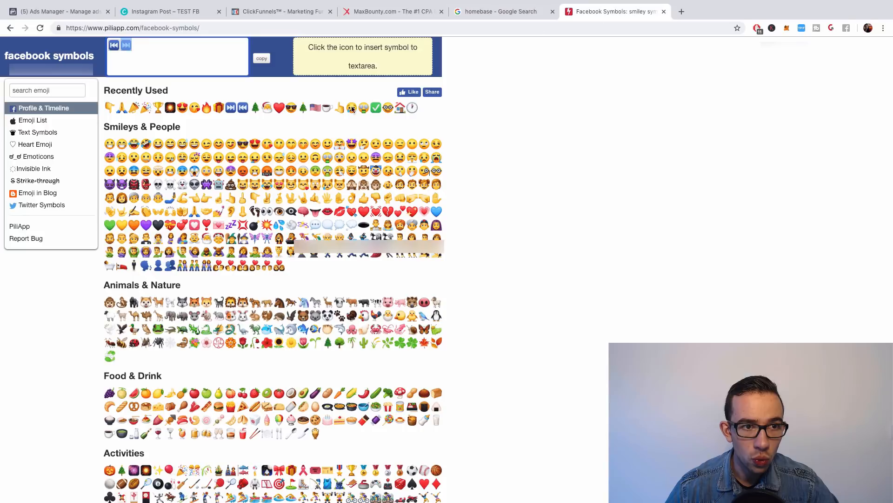
- Copy the ⏮ emoji from the Facebook symbols page and append it to the end of the ad headline
{"action": "left_click", "coordinate": [614, 11]}
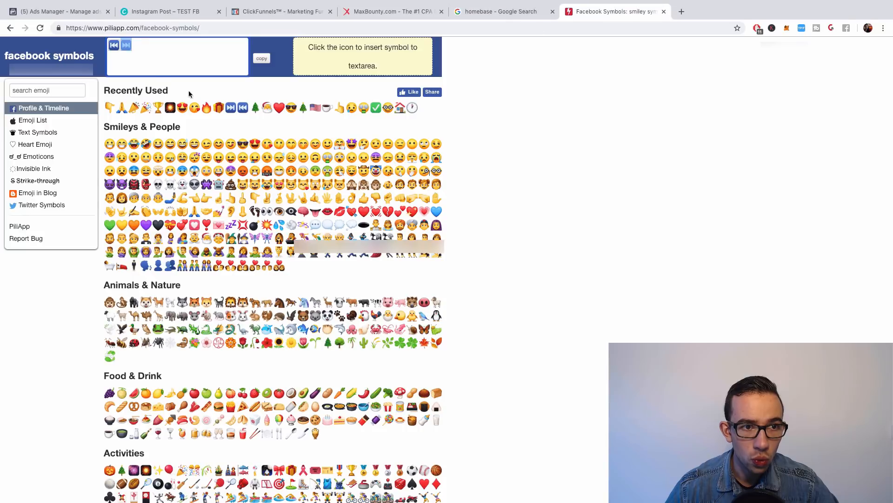
{"action": "mouse_move", "coordinate": [122, 51]}
{"action": "left_mouse_down"}
{"action": "mouse_move", "coordinate": [111, 50]}
{"action": "mouse_move", "coordinate": [146, 50]}
{"action": "mouse_move", "coordinate": [122, 52]}
{"action": "left_mouse_up"}
{"action": "key", "text": "super+c"}
{"action": "left_click", "coordinate": [61, 11]}
{"action": "left_click", "coordinate": [365, 368]}
{"action": "key", "text": "super+v"}
{"action": "left_click", "coordinate": [390, 417]}
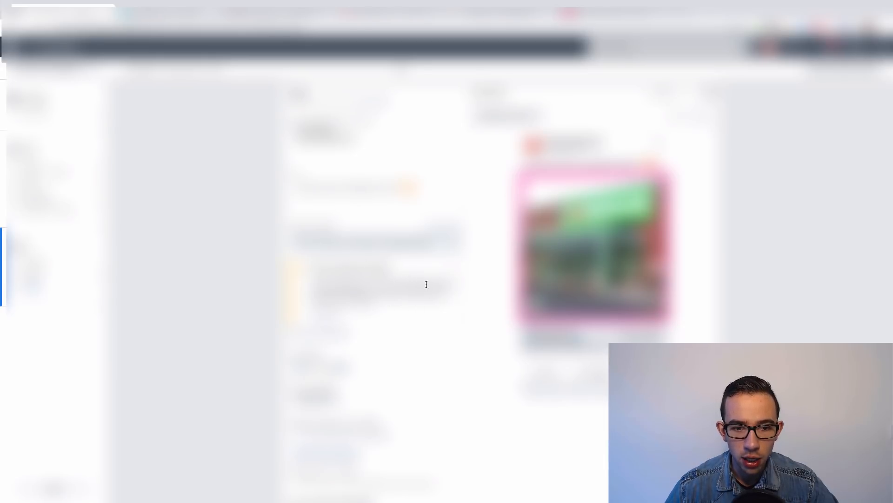
- Set the ad's display link to homebase.co.uk/win
{"action": "scroll", "coordinate": [425, 283], "scroll_direction": "down", "scroll_amount": 6}
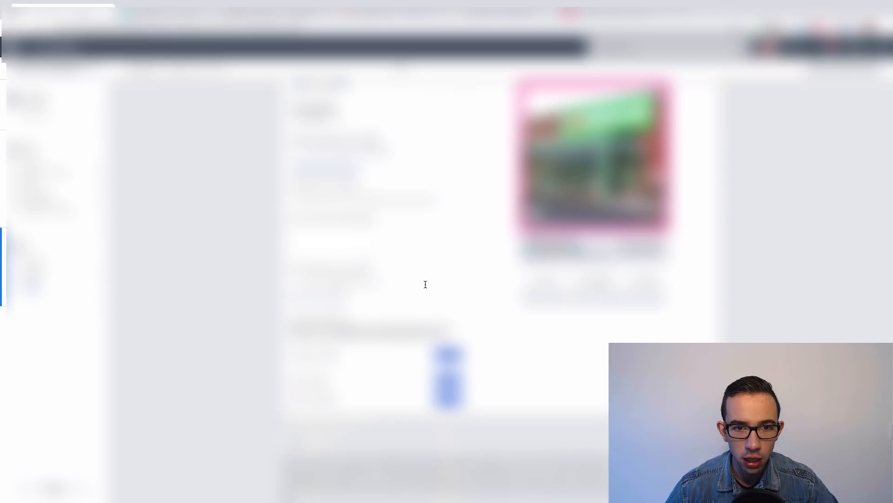
{"action": "scroll", "coordinate": [426, 287], "scroll_direction": "up", "scroll_amount": 3}
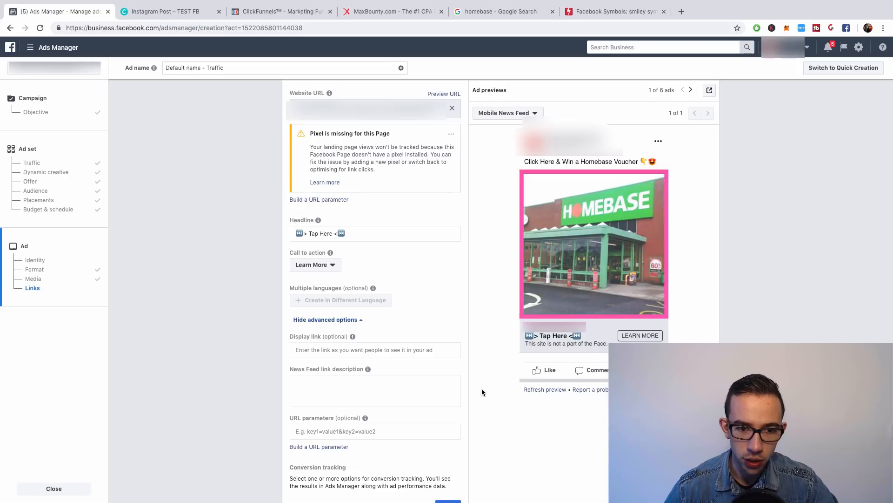
{"action": "left_click", "coordinate": [344, 349]}
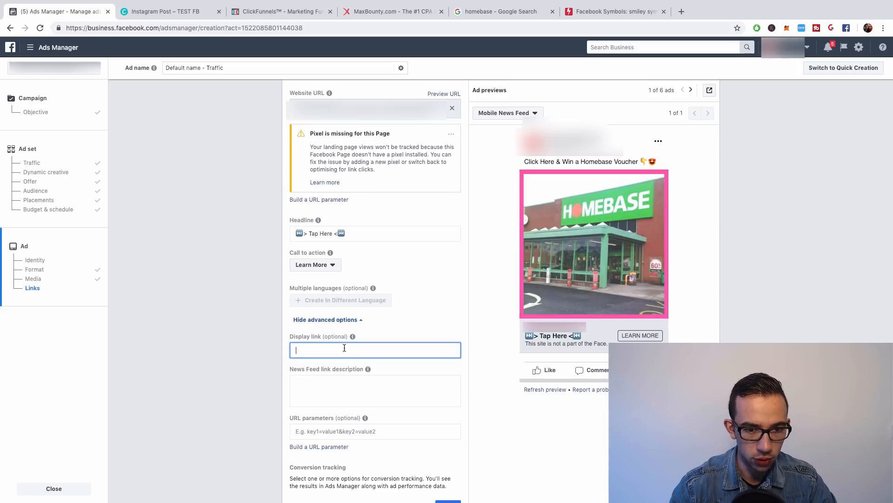
{"action": "type", "text": "omh"}
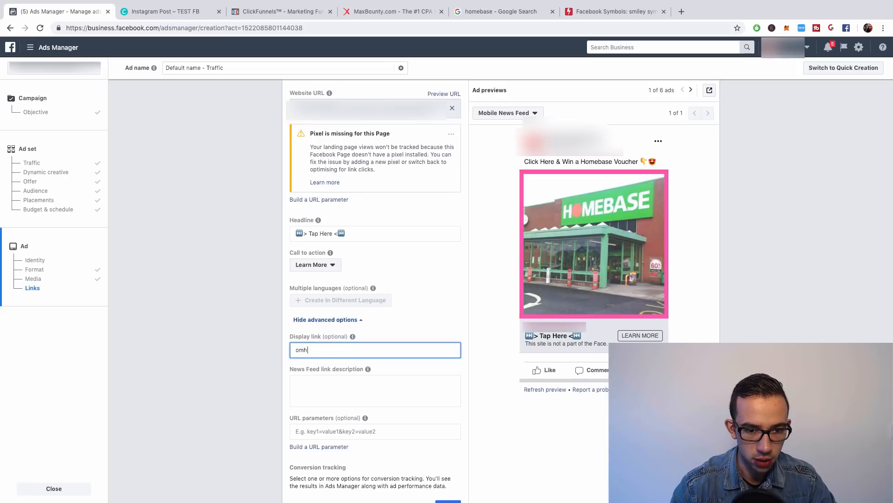
{"action": "key", "text": "BackSpace"}
{"action": "key", "text": "BackSpace"}
{"action": "key", "text": "BackSpace"}
{"action": "key", "text": "BackSpace"}
{"action": "type", "text": "homebase.co.uk/win"}
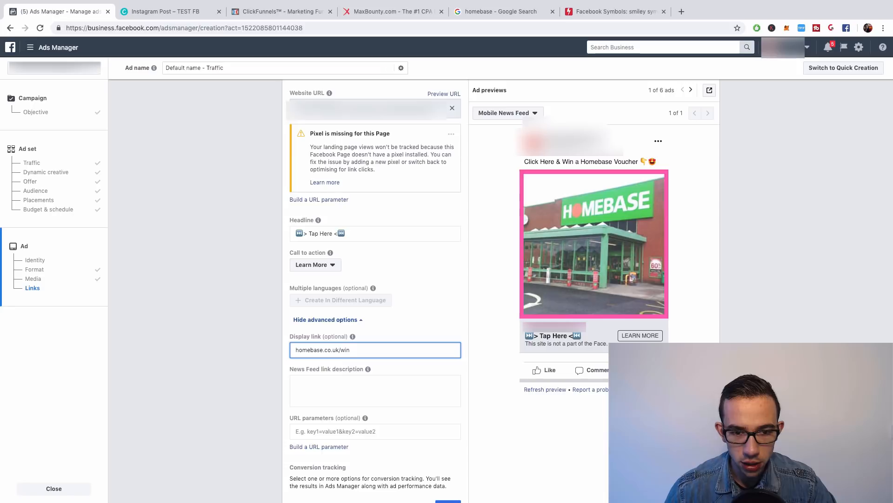
{"action": "left_click", "coordinate": [249, 320]}
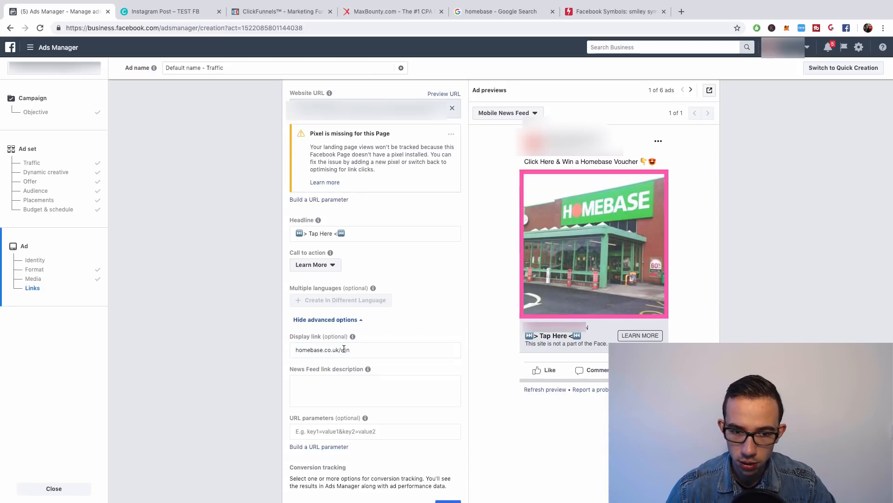
{"action": "left_click_drag", "start_coordinate": [366, 350], "coordinate": [260, 351]}
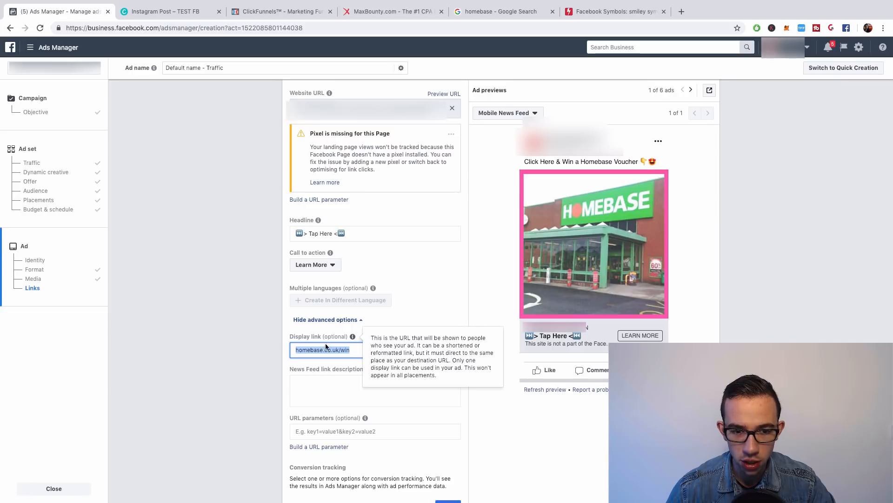
- Set the ad's News Feed link description to "Limited Availability", correcting the spelling with the suggested word
{"action": "left_click", "coordinate": [243, 348]}
{"action": "scroll", "coordinate": [208, 374], "scroll_direction": "down", "scroll_amount": 1}
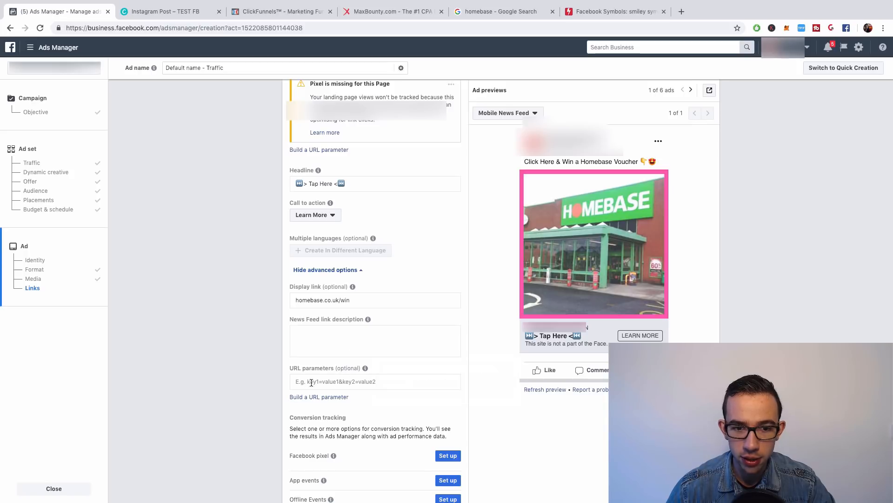
{"action": "left_click", "coordinate": [332, 349]}
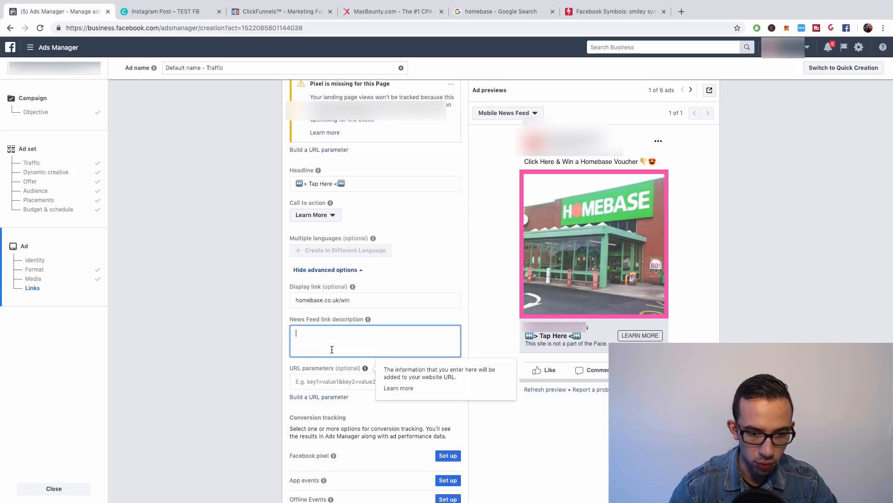
{"action": "type", "text": "Limited Avail"}
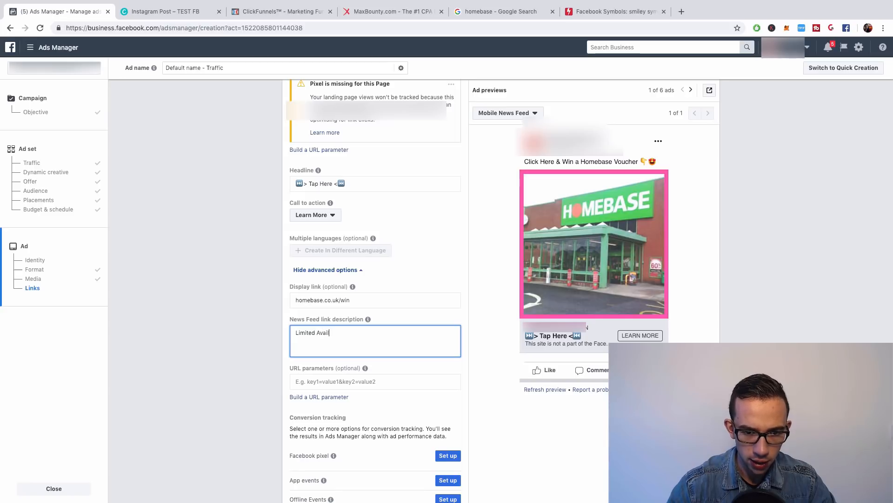
{"action": "type", "text": "ibility"}
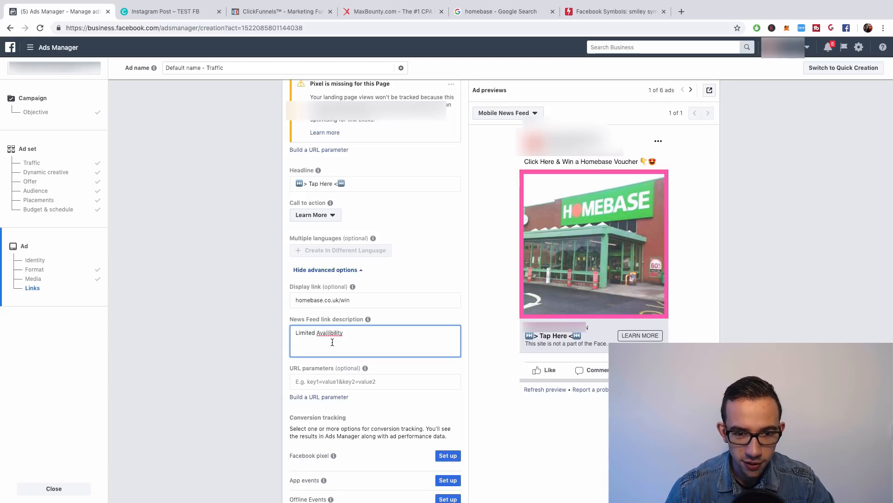
{"action": "right_click", "coordinate": [339, 325]}
{"action": "left_click", "coordinate": [317, 335]}
{"action": "right_click", "coordinate": [331, 332]}
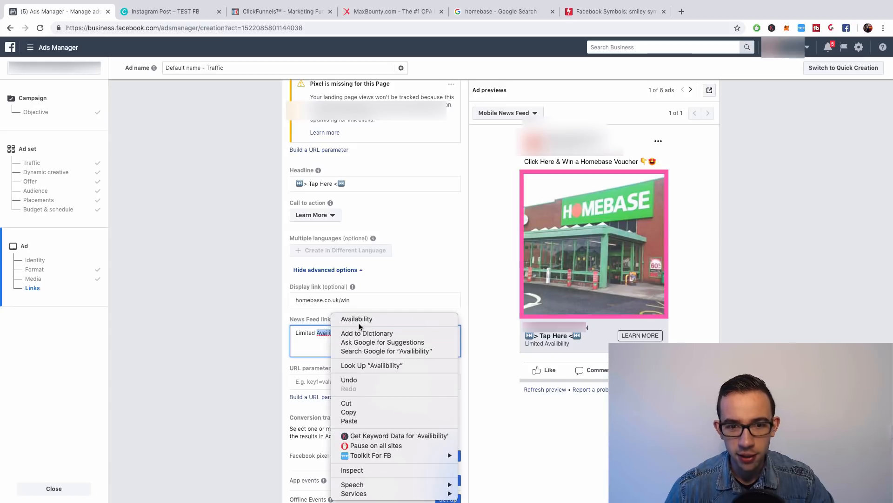
{"action": "left_click", "coordinate": [357, 318]}
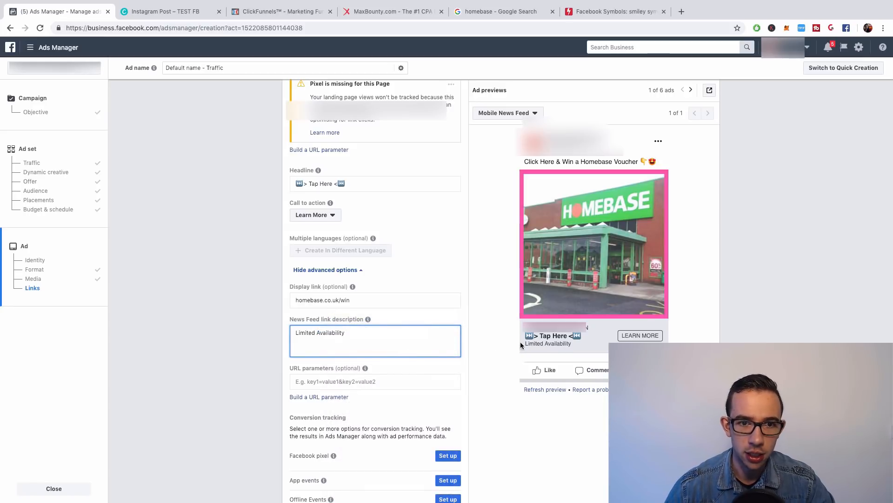
- Confirm the finished ads for publishing and switch the new UK Homebase campaign off
{"action": "left_click", "coordinate": [259, 330]}
{"action": "scroll", "coordinate": [260, 330], "scroll_direction": "down", "scroll_amount": 3}
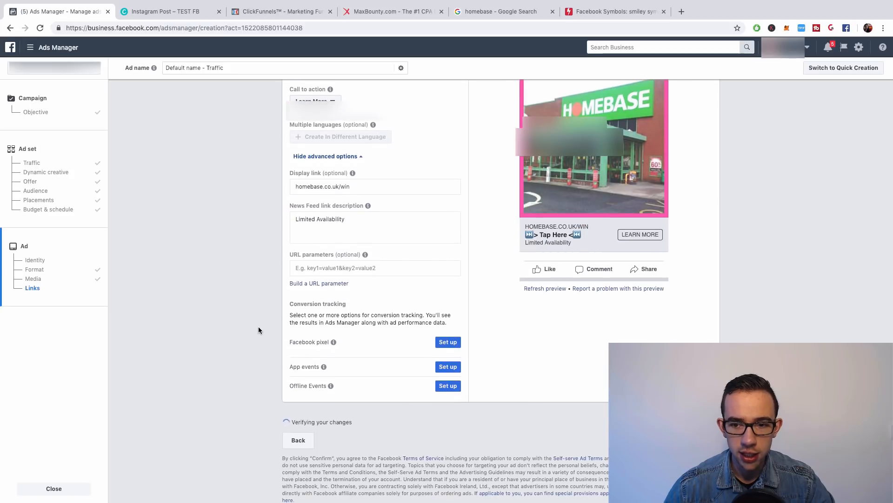
{"action": "left_click", "coordinate": [702, 440]}
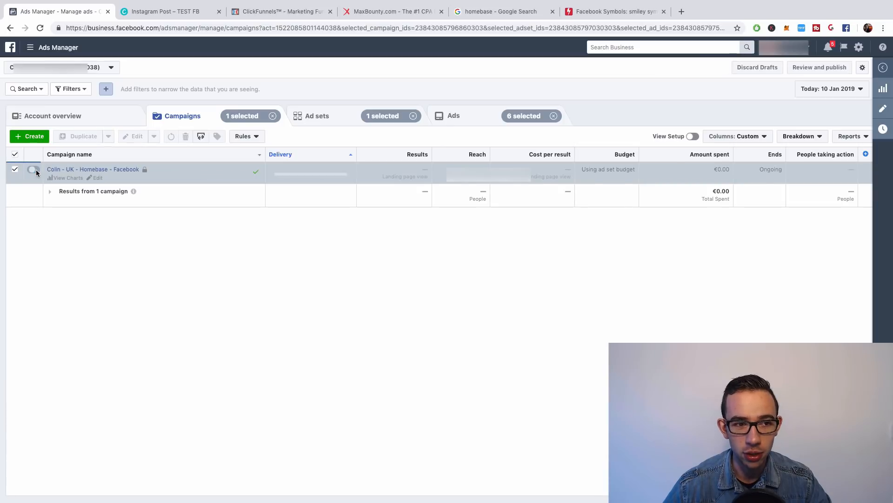
{"action": "left_click", "coordinate": [33, 170]}
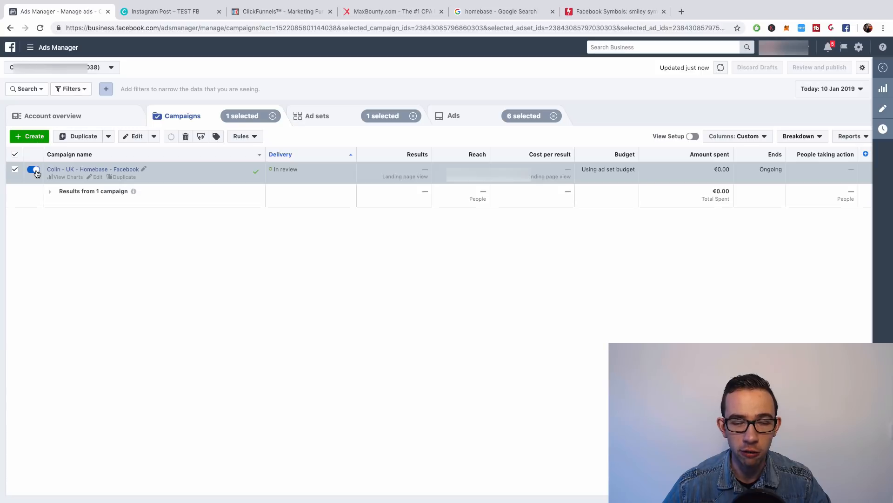
{"action": "left_click", "coordinate": [36, 171]}
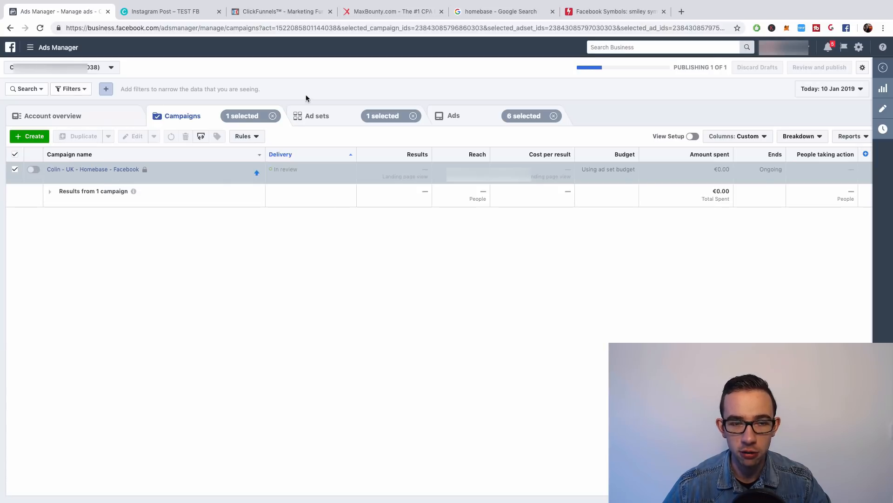
- Rename all six ads from existing info, using the ad set name
{"action": "mouse_move", "coordinate": [433, 154]}
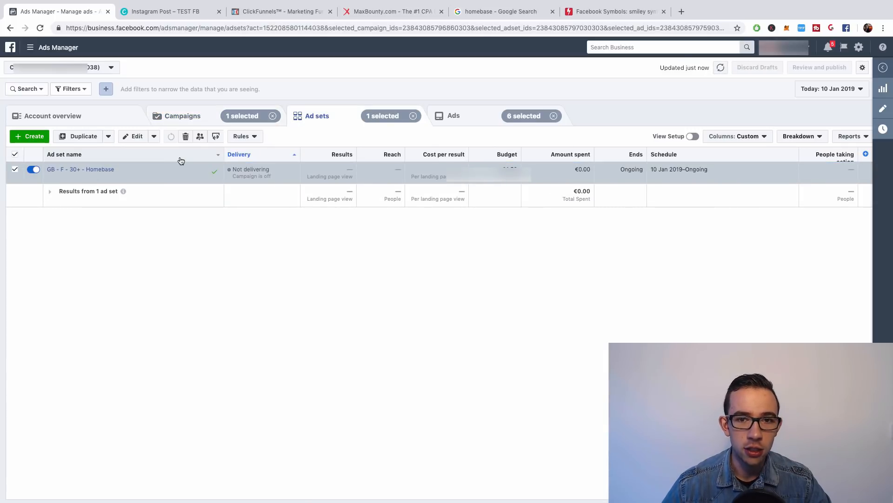
{"action": "left_click", "coordinate": [482, 115]}
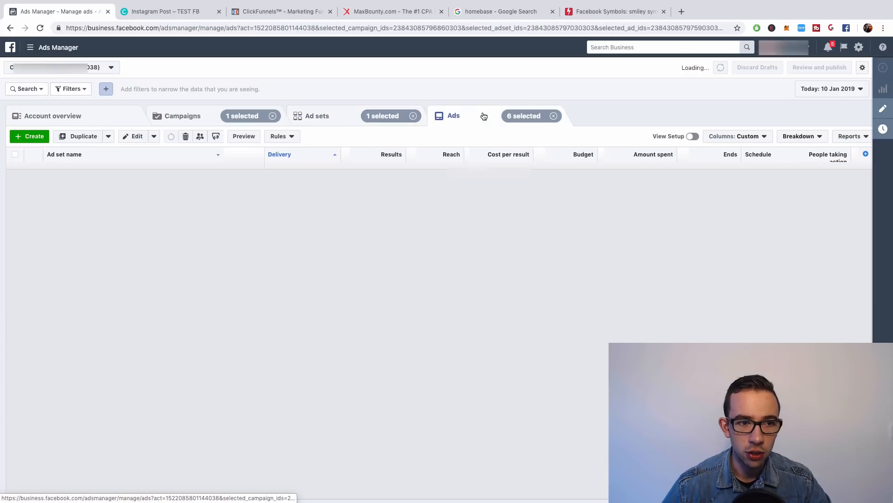
{"action": "left_click", "coordinate": [136, 138]}
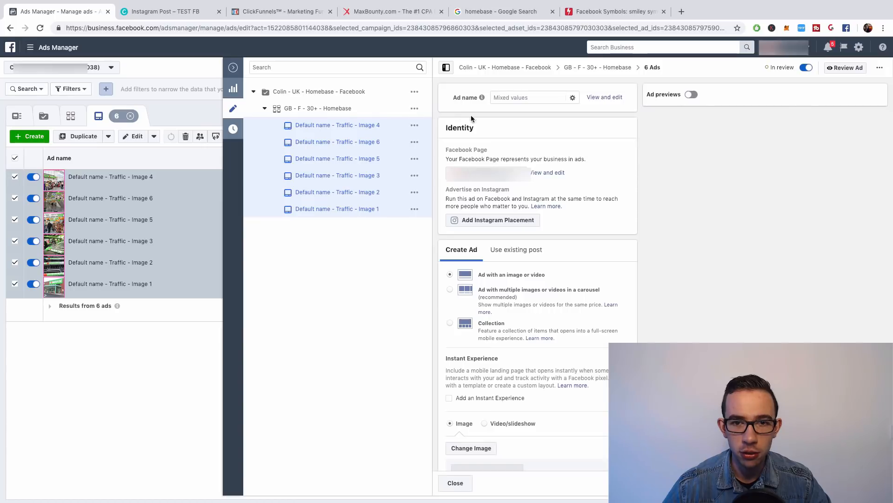
{"action": "left_click", "coordinate": [607, 97]}
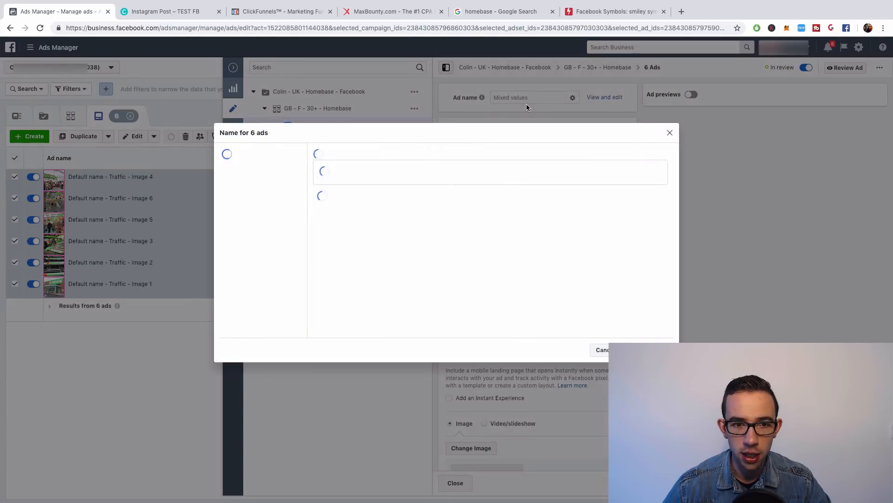
{"action": "left_click", "coordinate": [670, 135]}
{"action": "left_click", "coordinate": [573, 97]}
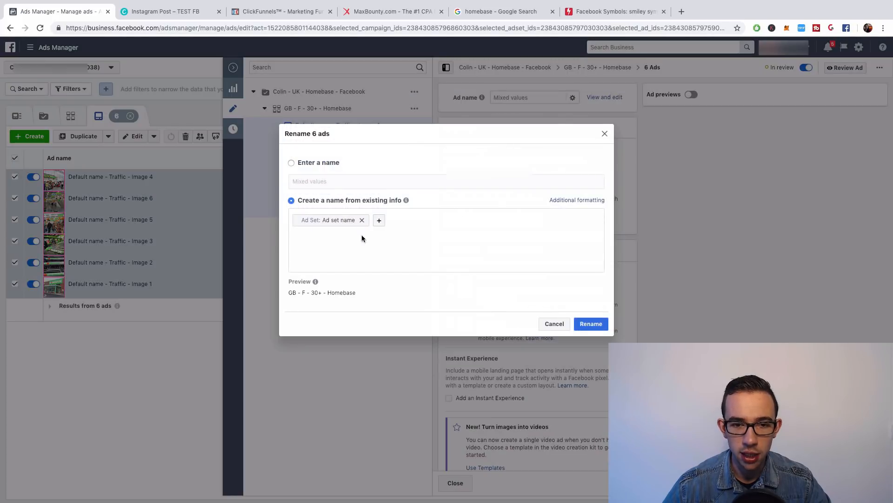
{"action": "left_click", "coordinate": [328, 221]}
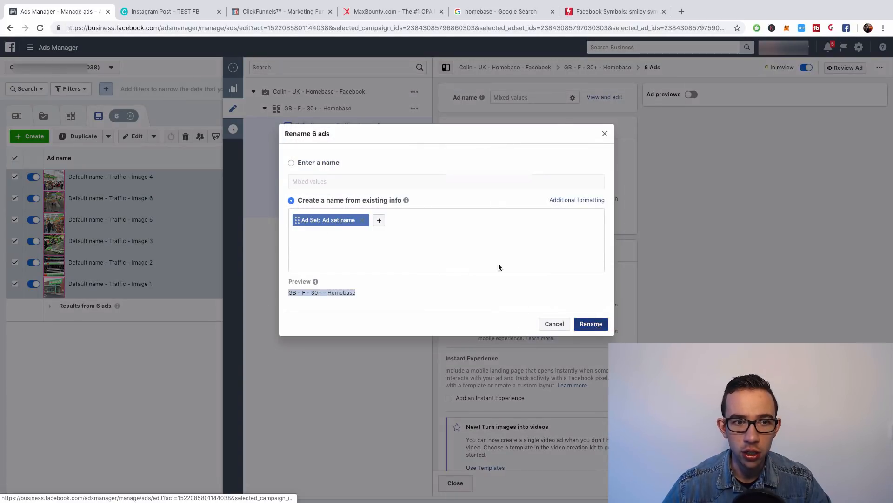
{"action": "left_click", "coordinate": [591, 323]}
{"action": "left_click", "coordinate": [233, 68]}
- Duplicate the "GB - F - 30+ - Homebase" ad set five times in the original campaign, without adding the Facebook Stories and Marketplace placements
{"action": "left_click", "coordinate": [334, 119]}
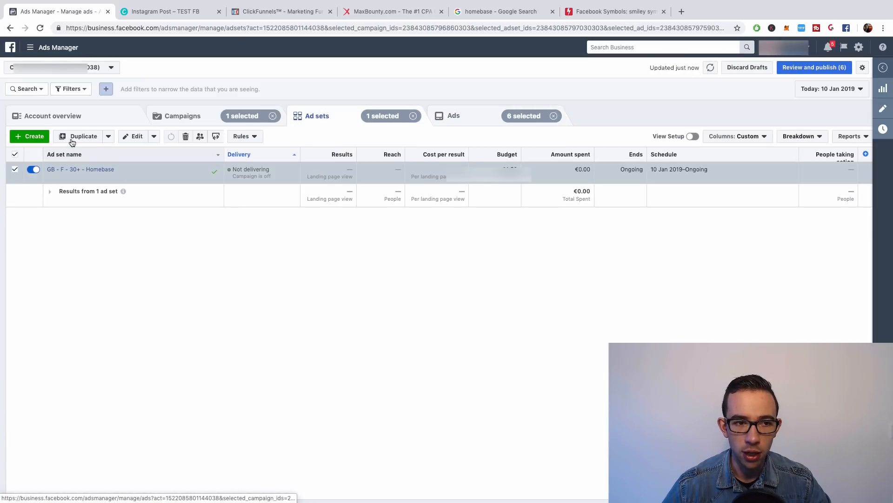
{"action": "left_click", "coordinate": [72, 138]}
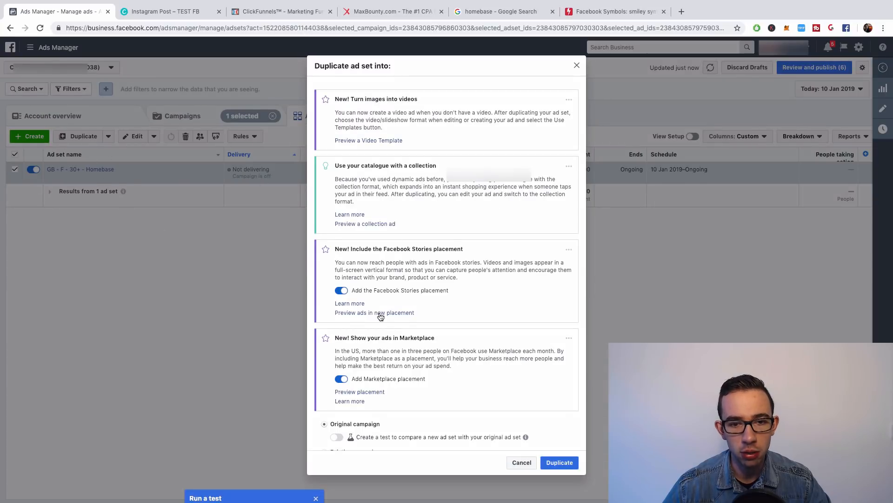
{"action": "left_click", "coordinate": [343, 291]}
{"action": "left_click", "coordinate": [344, 293]}
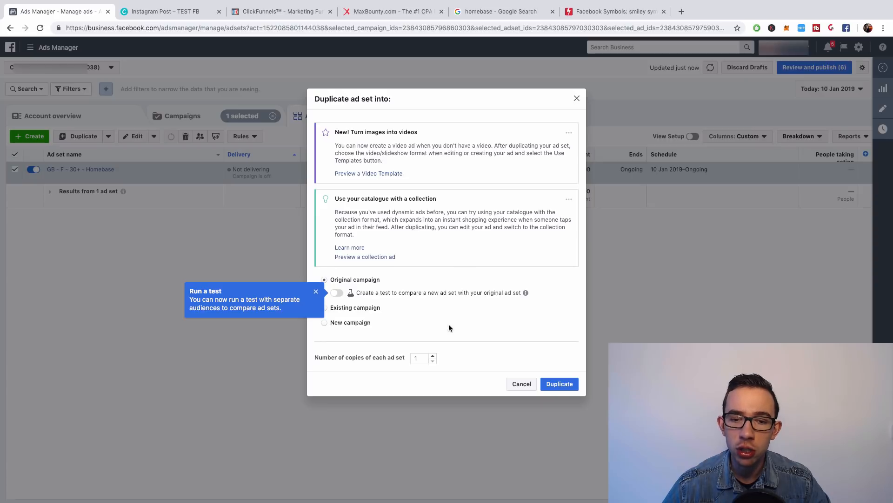
{"action": "type", "text": "5"}
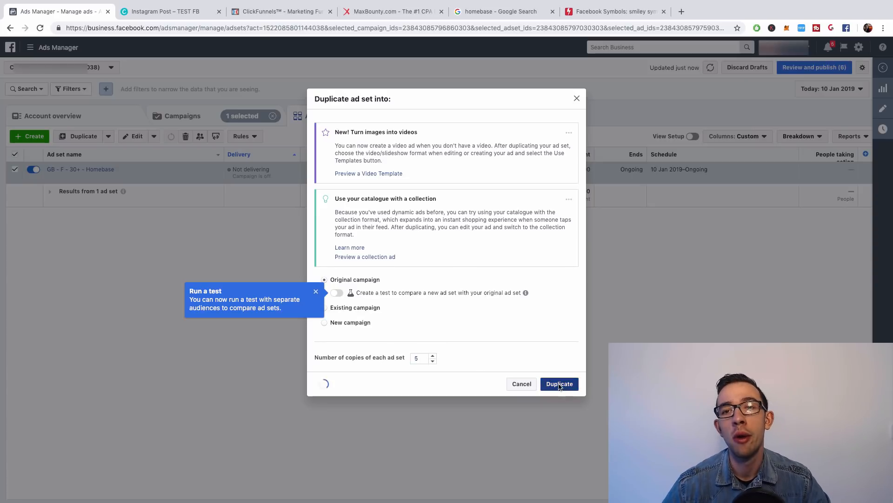
{"action": "left_click", "coordinate": [559, 385]}
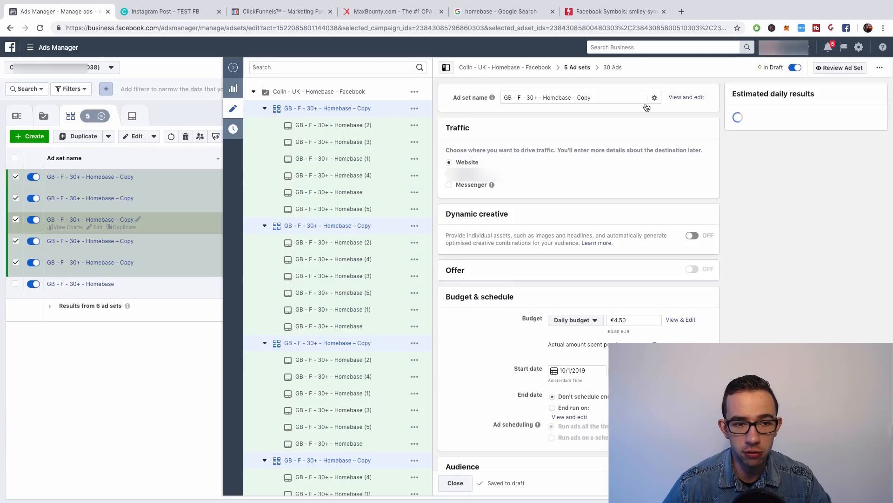
- Rename the fifth ad set copy as "GB - M - 30+ - Homebase"
{"action": "left_click", "coordinate": [683, 98]}
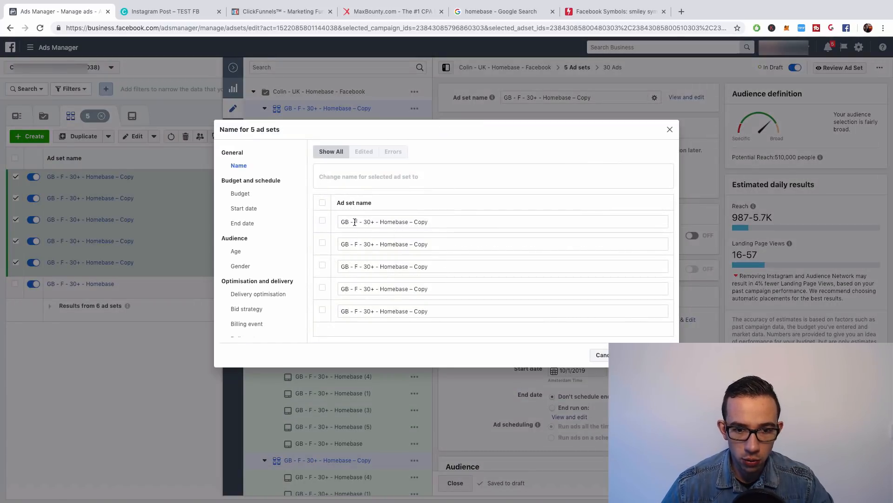
{"action": "left_click_drag", "start_coordinate": [354, 307], "coordinate": [356, 307]}
{"action": "left_click", "coordinate": [358, 308]}
{"action": "key", "text": "Delete"}
{"action": "type", "text": "N"}
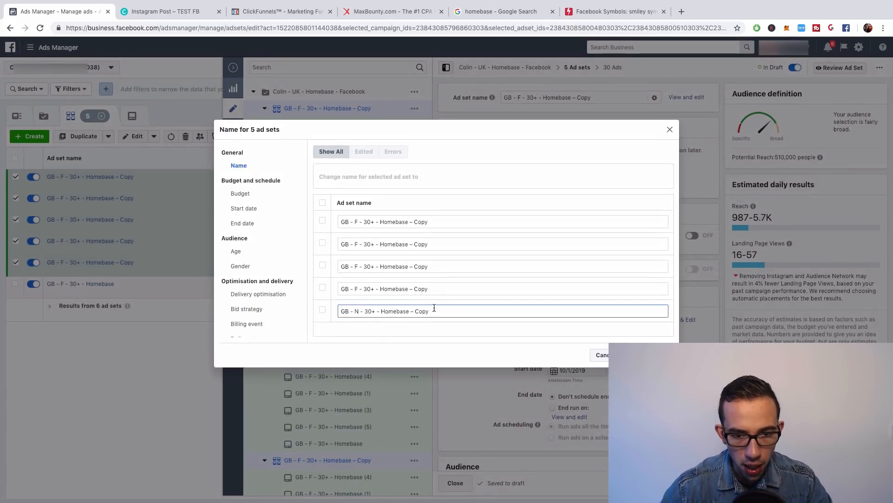
{"action": "key", "text": "BackSpace"}
{"action": "type", "text": "M"}
{"action": "left_click_drag", "start_coordinate": [410, 312], "coordinate": [454, 314]}
{"action": "key", "text": "BackSpace"}
- Set the gender to Men for the first, third and fifth ad set copies
{"action": "left_click", "coordinate": [240, 266]}
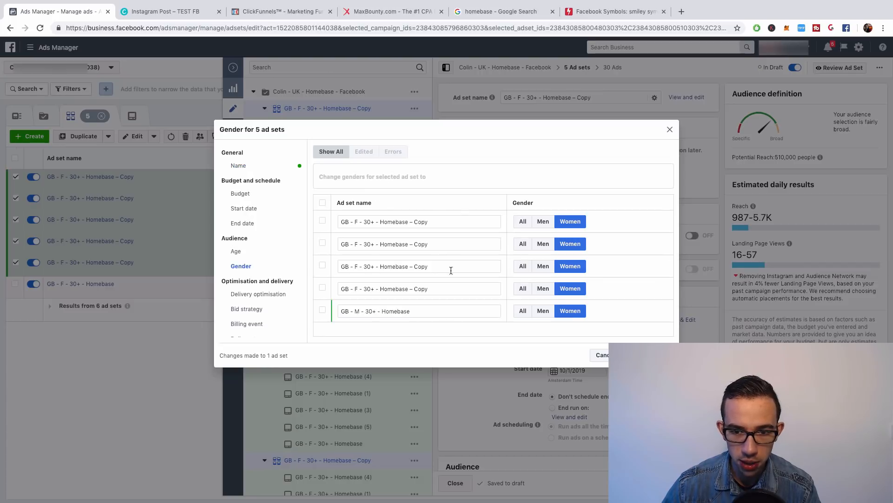
{"action": "left_click", "coordinate": [543, 311]}
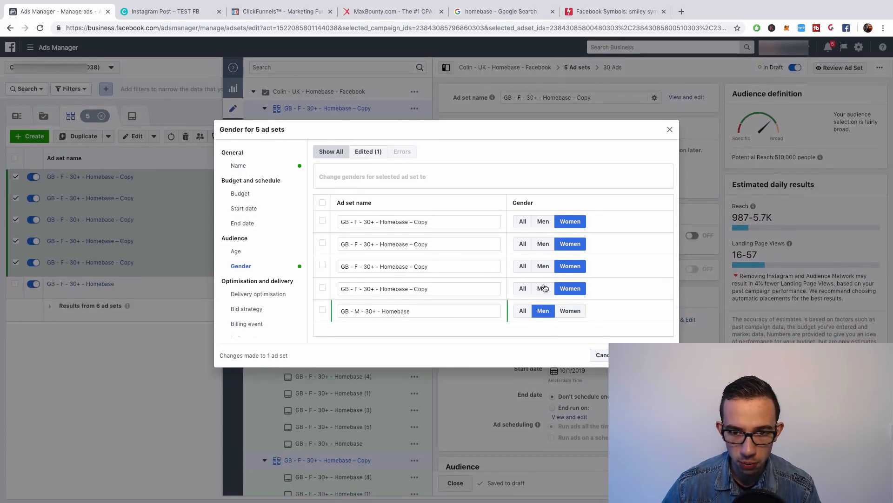
{"action": "left_click", "coordinate": [544, 267]}
{"action": "left_click", "coordinate": [543, 221]}
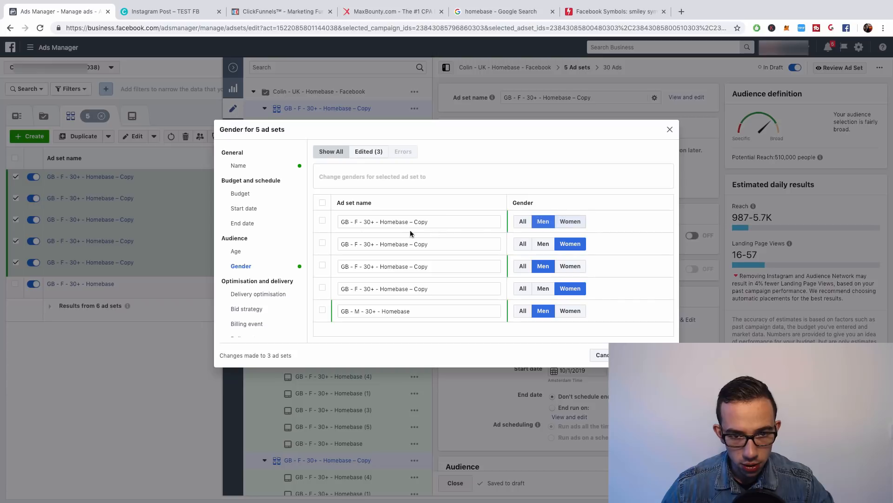
- Change F to M in the names of the first and third ad set copies and save the bulk edits
{"action": "double_click", "coordinate": [356, 222]}
{"action": "type", "text": "M"}
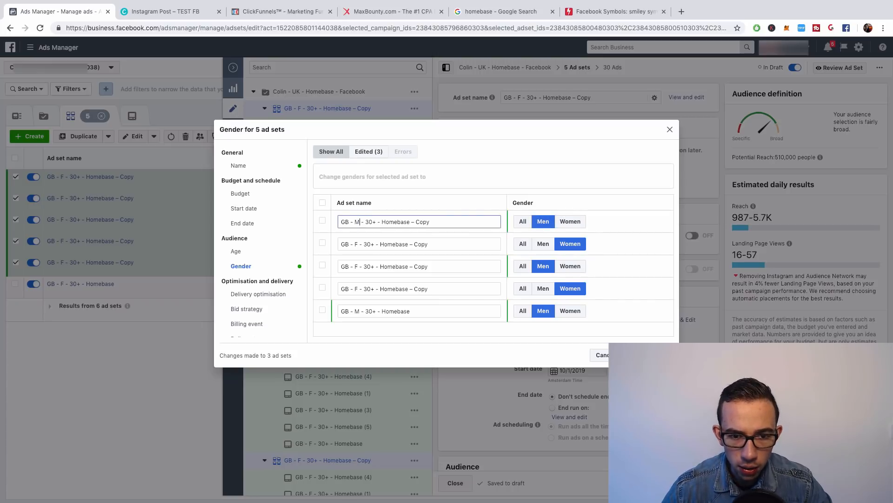
{"action": "double_click", "coordinate": [356, 270]}
{"action": "type", "text": "M"}
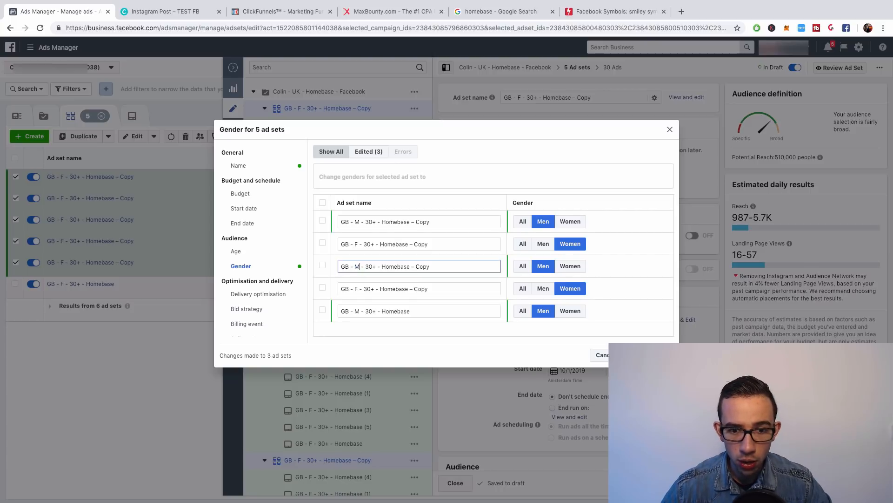
{"action": "left_click", "coordinate": [649, 355]}
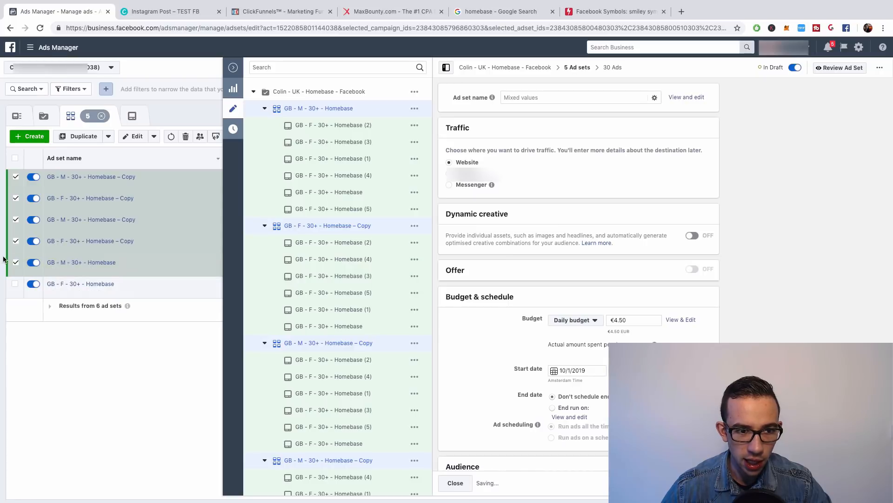
- Replace the Homebase interest with IKEA in the detailed targeting of the third and fourth ad set copies only
{"action": "left_click", "coordinate": [16, 264]}
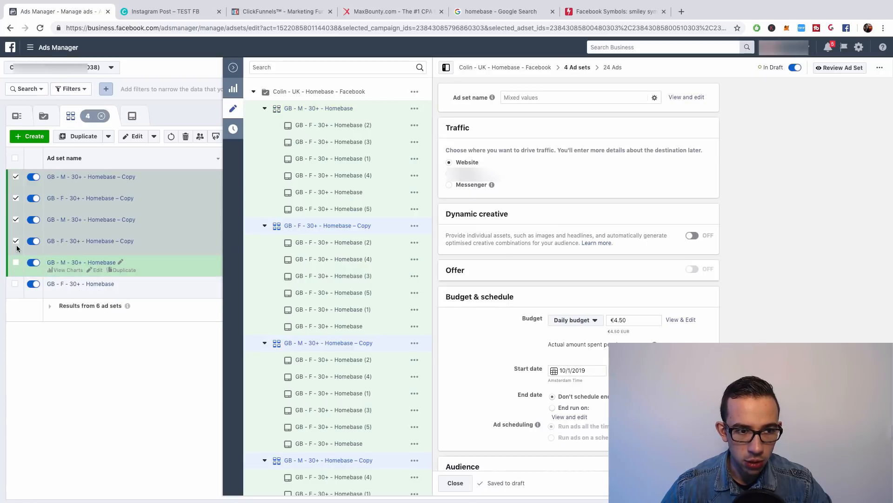
{"action": "left_click", "coordinate": [15, 177]}
{"action": "left_click", "coordinate": [16, 198]}
{"action": "scroll", "coordinate": [597, 314], "scroll_direction": "down", "scroll_amount": 5}
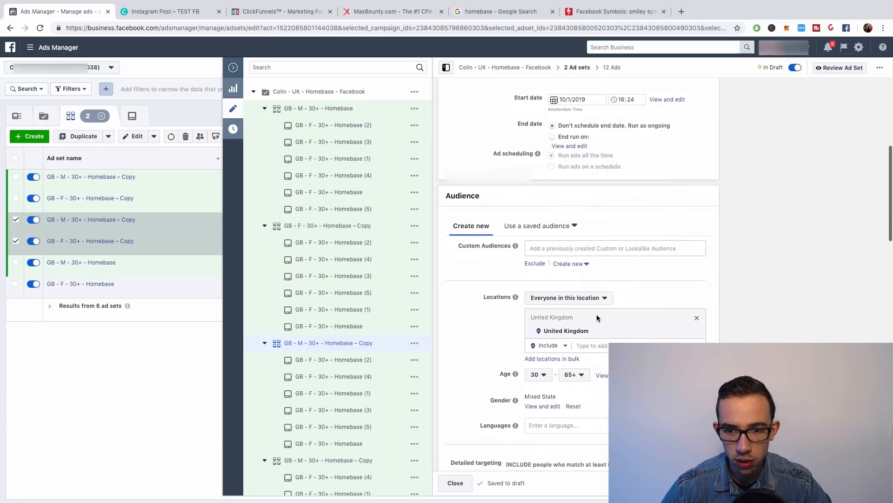
{"action": "scroll", "coordinate": [597, 314], "scroll_direction": "down", "scroll_amount": 3}
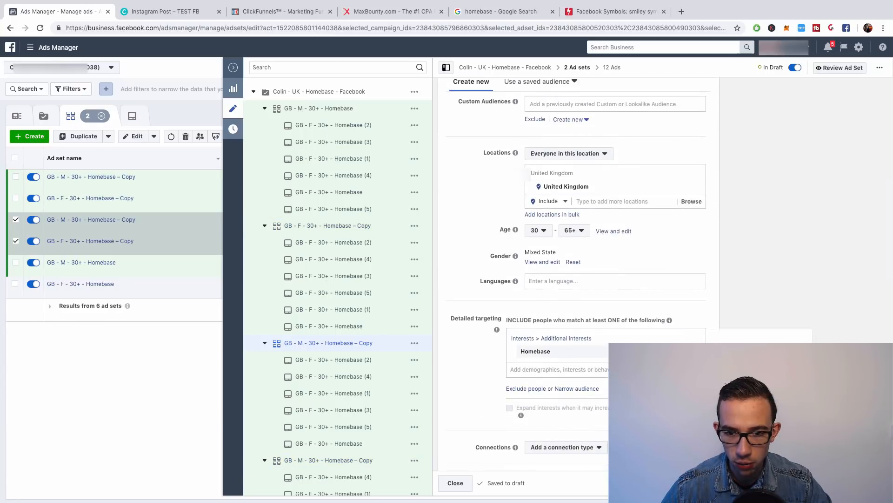
{"action": "left_click", "coordinate": [656, 369]}
{"action": "scroll", "coordinate": [566, 318], "scroll_direction": "down", "scroll_amount": 2}
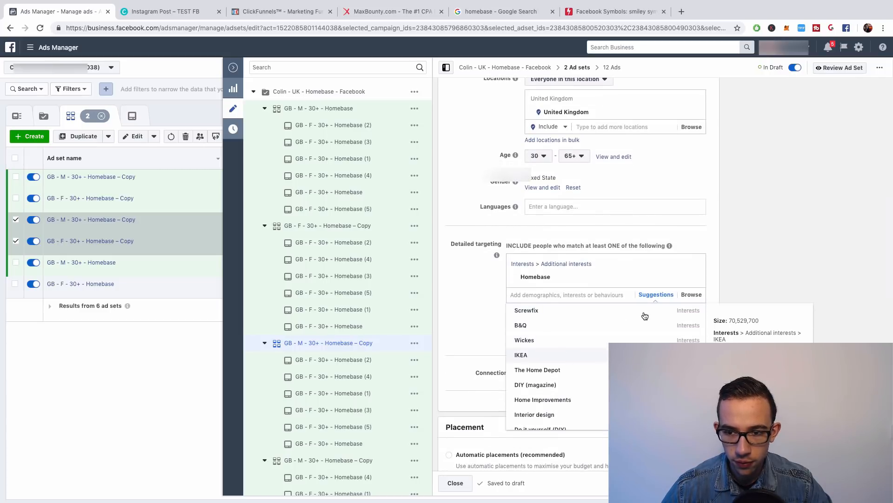
{"action": "left_click", "coordinate": [570, 355]}
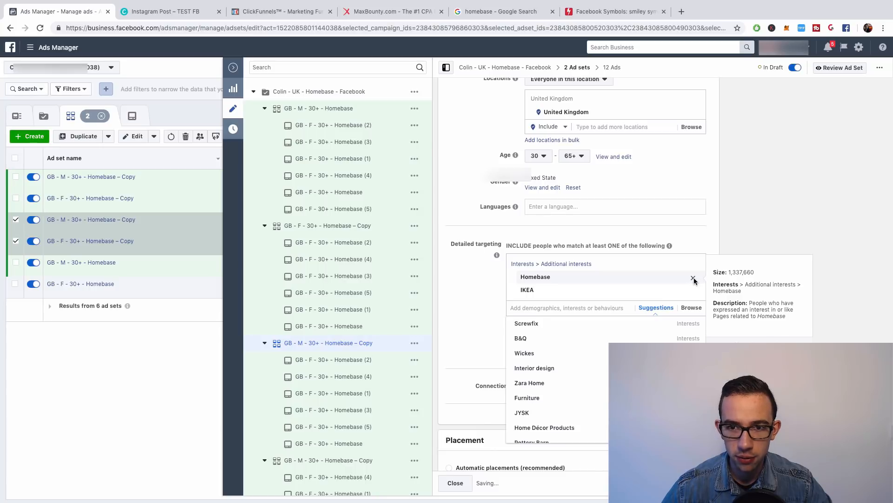
{"action": "left_click", "coordinate": [693, 279]}
- Rename the two IKEA-targeted ad sets as "GB - M - 30+ - Ikea" and "GB - F - 30+ - Ikea" and save the bulk edits
{"action": "scroll", "coordinate": [629, 271], "scroll_direction": "up", "scroll_amount": 10}
{"action": "left_click", "coordinate": [706, 97]}
{"action": "left_click_drag", "start_coordinate": [386, 222], "coordinate": [500, 222]}
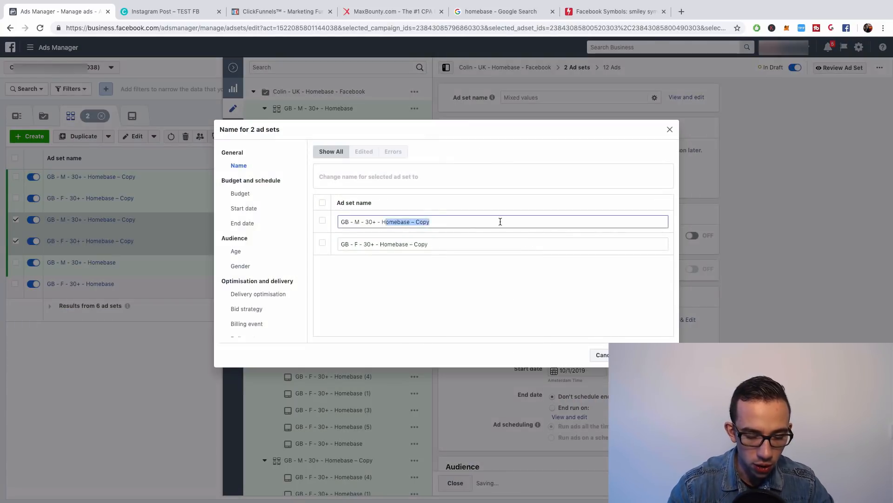
{"action": "key", "text": "BackSpace"}
{"action": "key", "text": "BackSpace"}
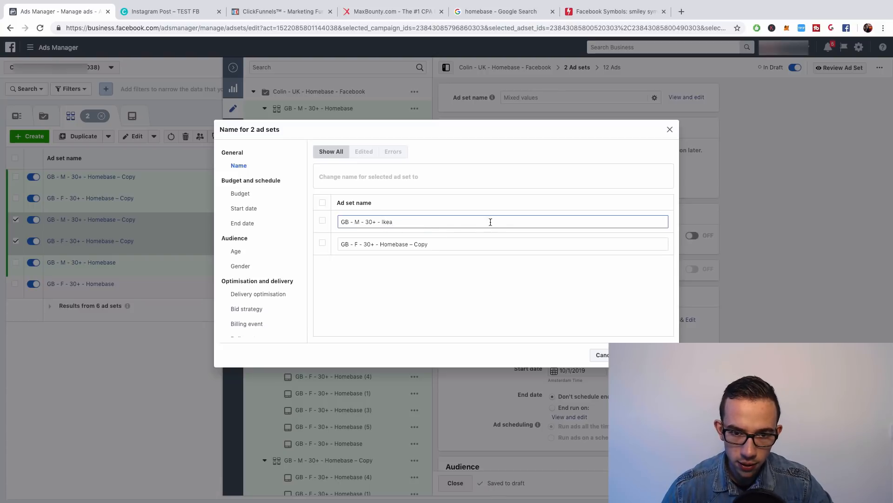
{"action": "left_click_drag", "start_coordinate": [380, 243], "coordinate": [497, 247]}
{"action": "key", "text": "super+v"}
{"action": "left_click", "coordinate": [657, 355]}
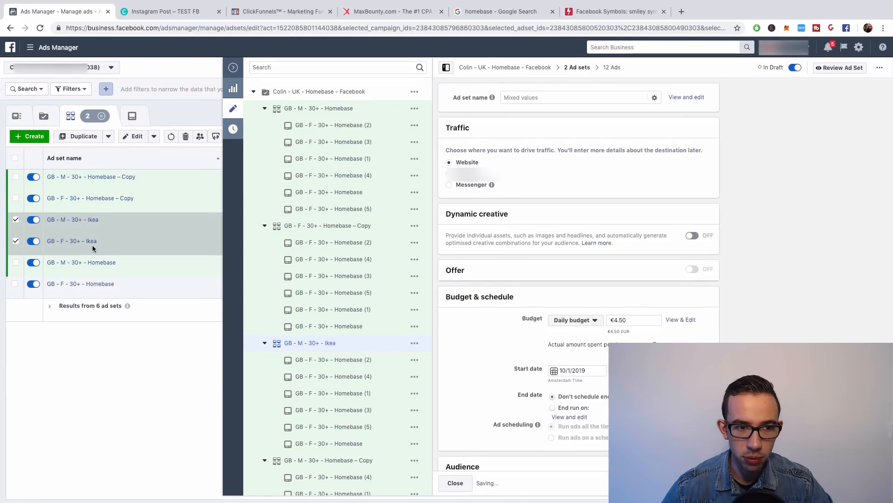
- Open the men's and women's Ikea ad sets one at a time to check each one's name and audience estimate
{"action": "left_click", "coordinate": [81, 221]}
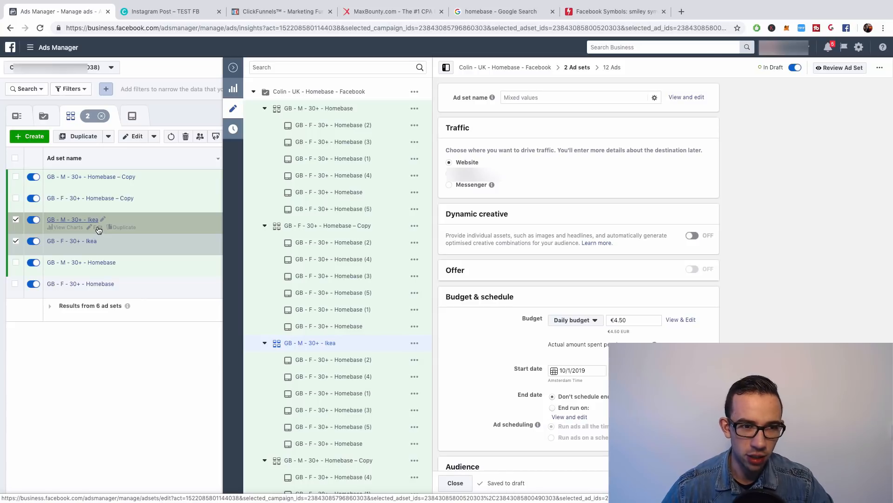
{"action": "left_click", "coordinate": [98, 228]}
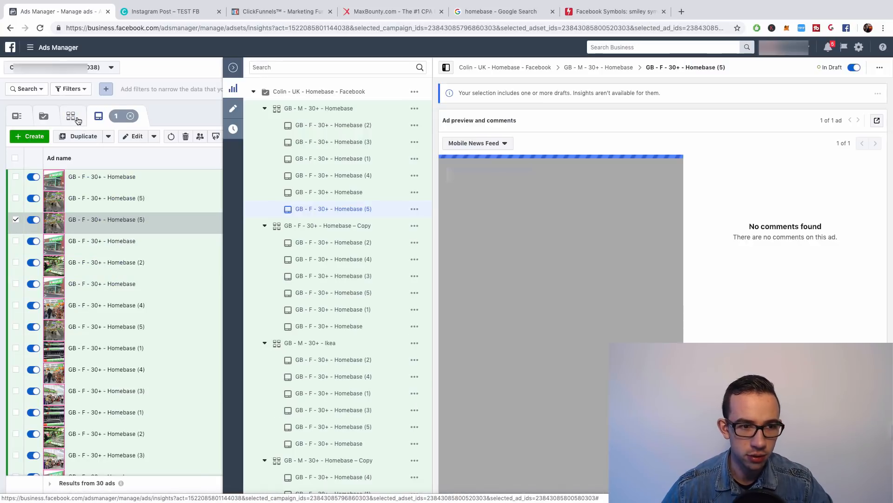
{"action": "left_click", "coordinate": [70, 116]}
{"action": "left_click", "coordinate": [99, 227]}
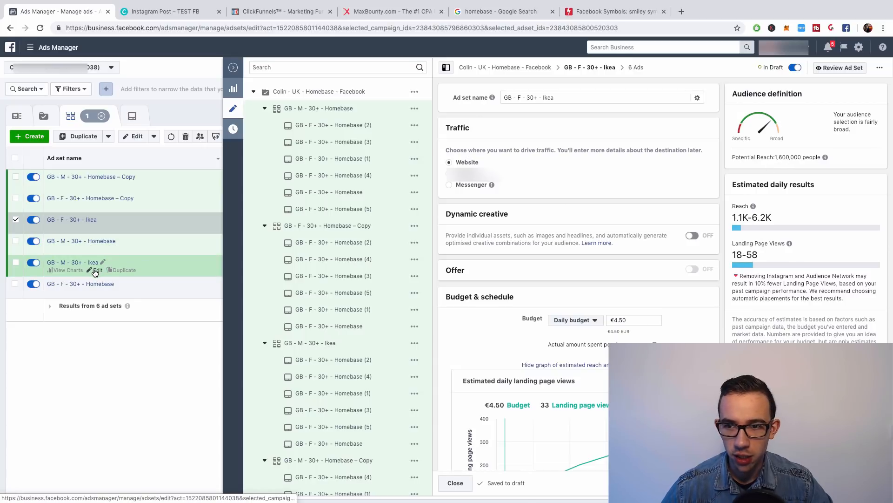
{"action": "left_click", "coordinate": [95, 270]}
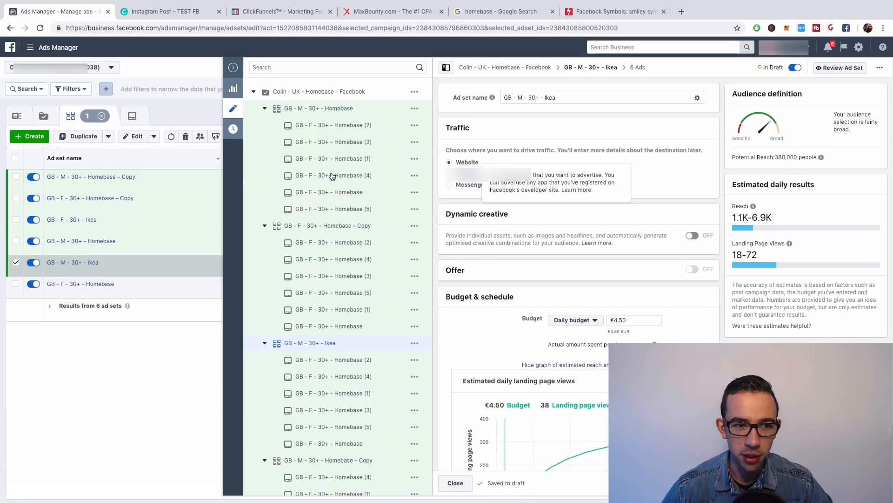
{"action": "mouse_move", "coordinate": [96, 229]}
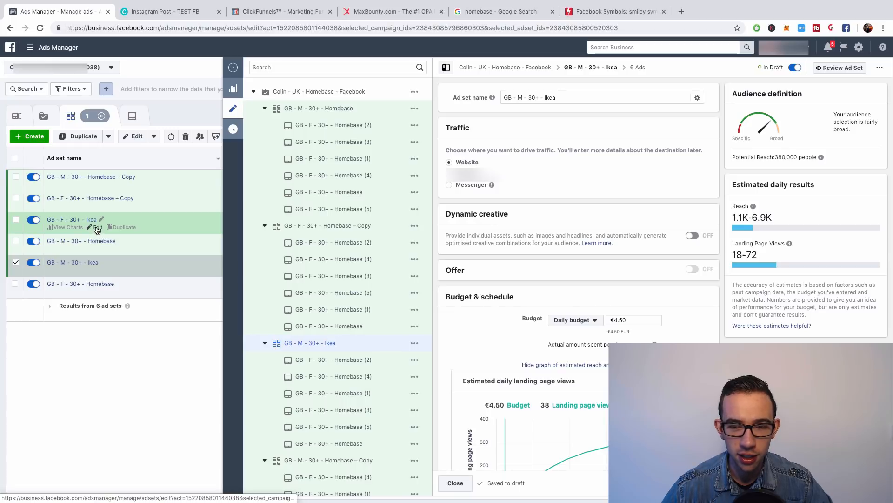
{"action": "left_click", "coordinate": [98, 229]}
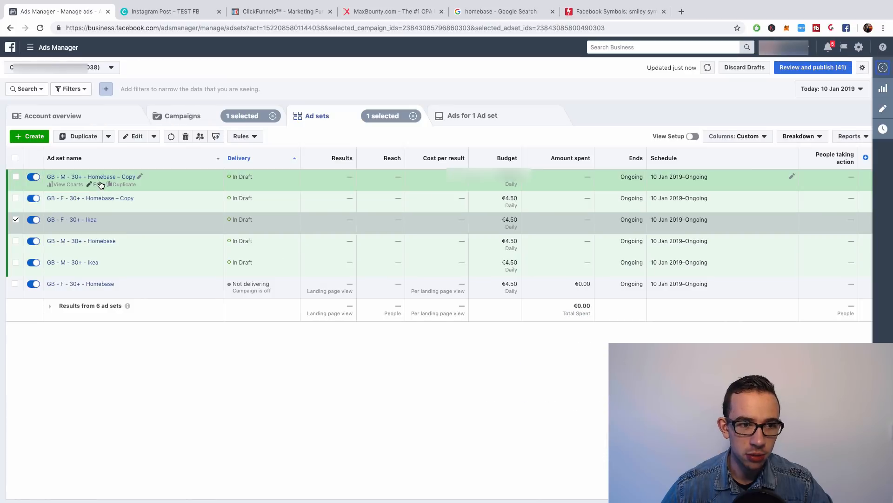
- Try The Home Depot in place of the Homebase interest in the GB - M - 30+ - Homebase – Copy ad set, and remove it again
{"action": "left_click", "coordinate": [98, 185]}
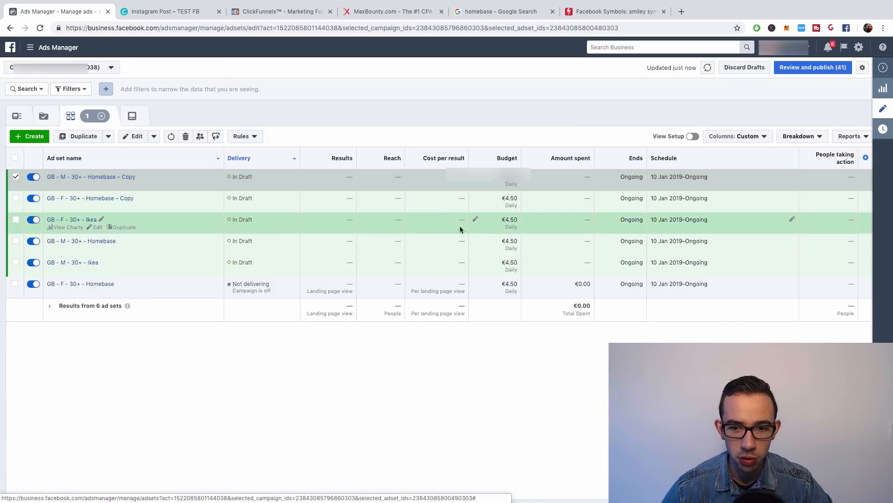
{"action": "scroll", "coordinate": [596, 245], "scroll_direction": "down", "scroll_amount": 10}
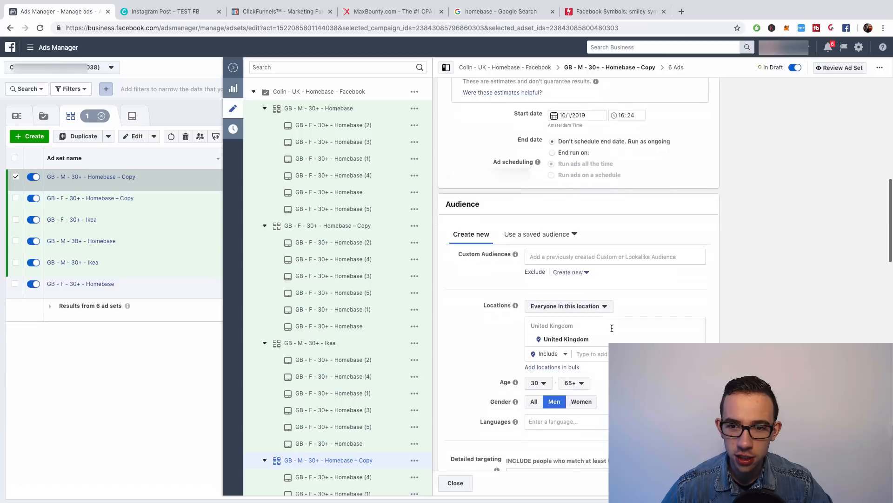
{"action": "left_click", "coordinate": [656, 218]}
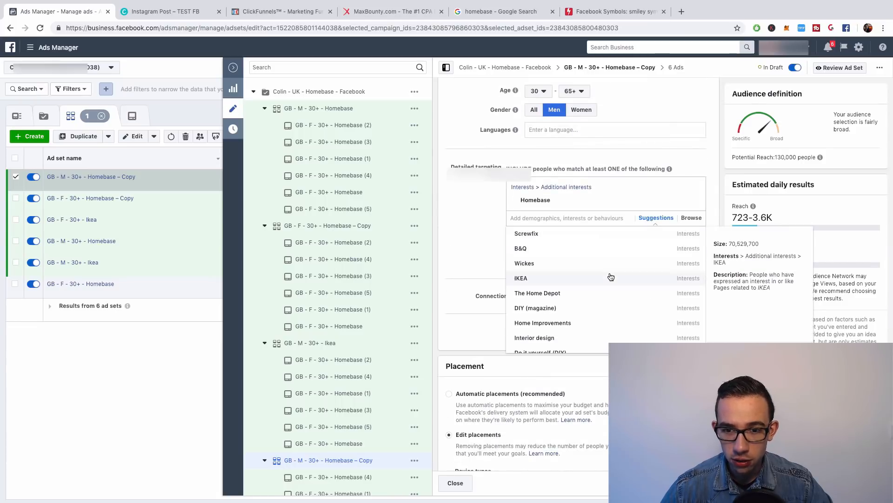
{"action": "left_click", "coordinate": [570, 297]}
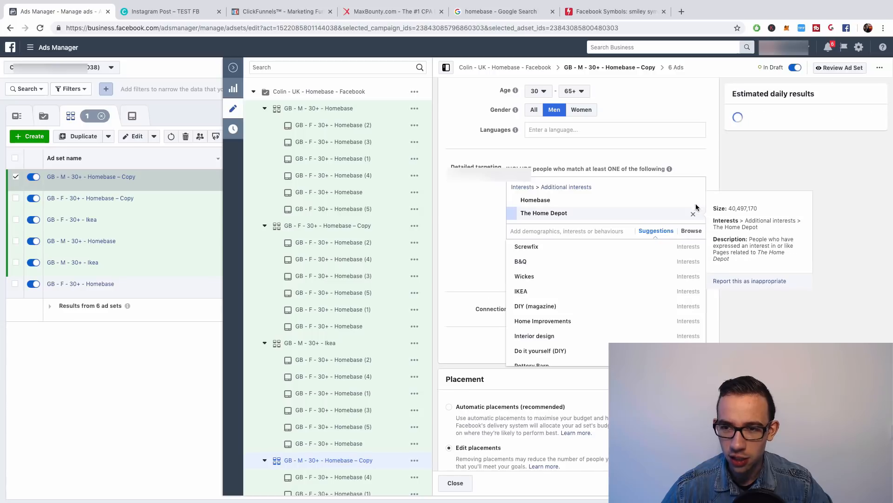
{"action": "left_click", "coordinate": [693, 203]}
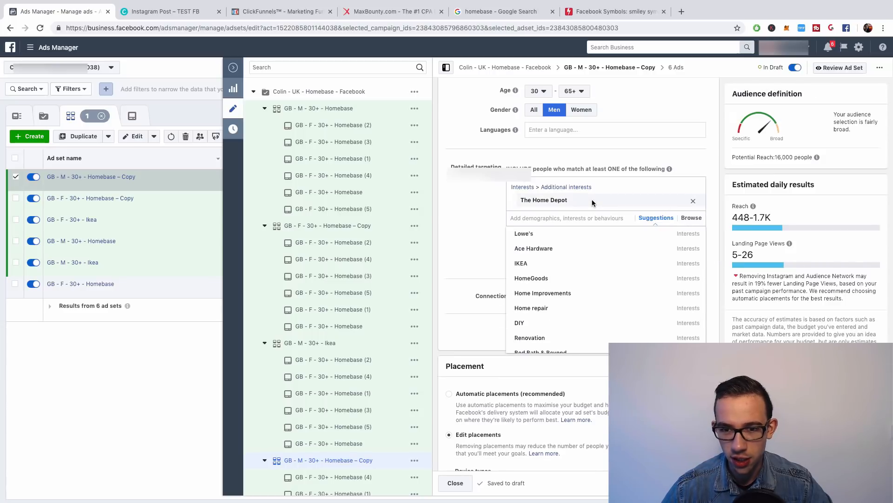
{"action": "left_click", "coordinate": [693, 203]}
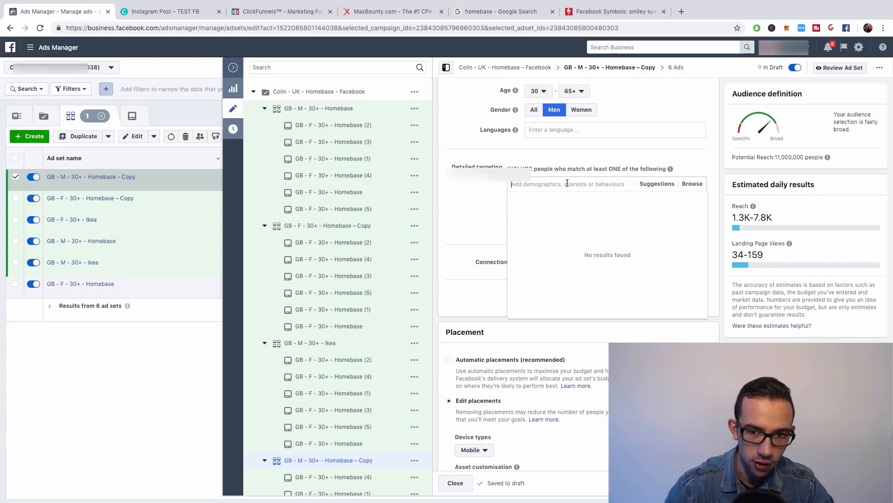
- Add the Homebase interest back to the detailed targeting of the men's Homebase copy
{"action": "type", "text": "ikea"}
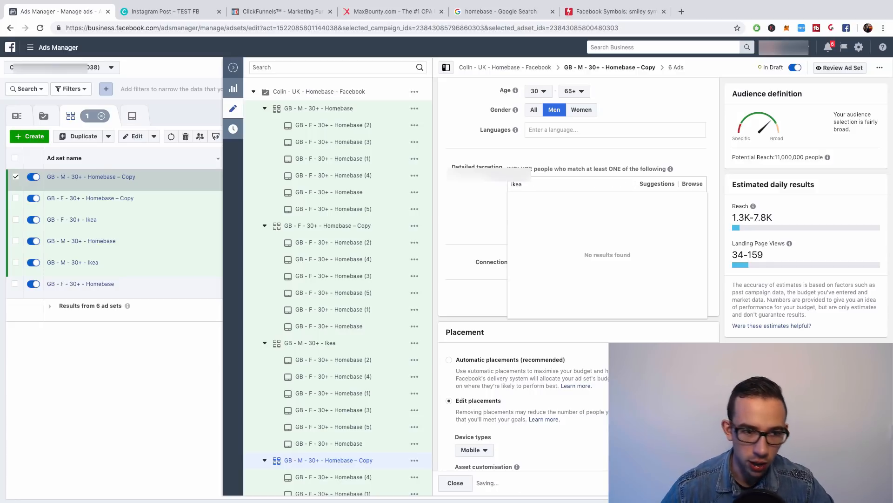
{"action": "key", "text": "BackSpace"}
{"action": "key", "text": "BackSpace"}
{"action": "key", "text": "BackSpace"}
{"action": "key", "text": "BackSpace"}
{"action": "type", "text": "homebase"}
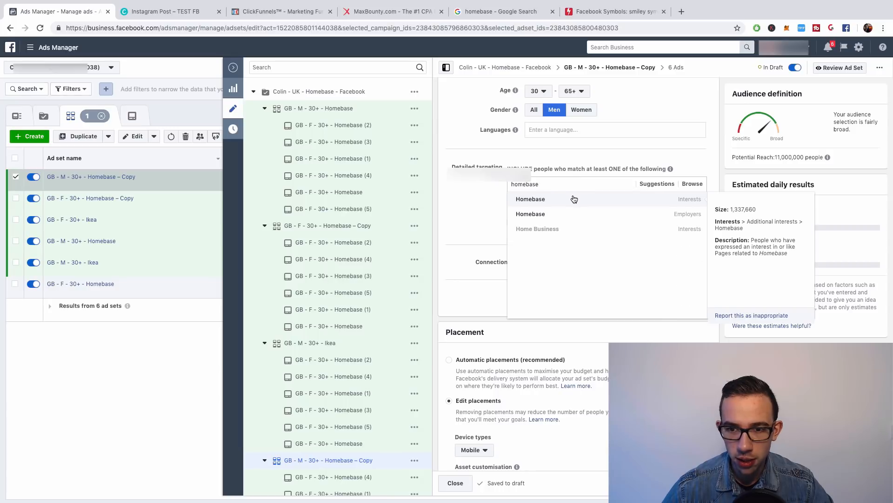
{"action": "left_click", "coordinate": [574, 199]}
- Replace the Homebase interest with the suggested B&Q interest in the men's ad set copy
{"action": "left_click", "coordinate": [654, 217]}
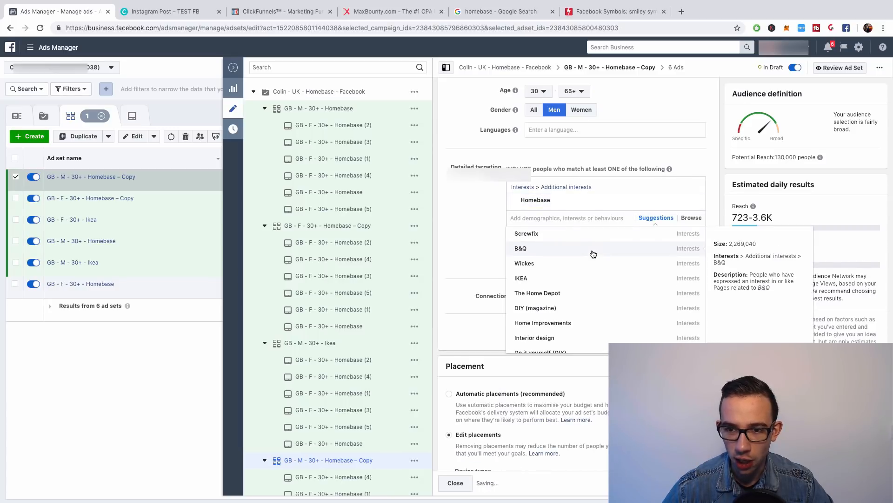
{"action": "left_click", "coordinate": [593, 253]}
{"action": "left_click", "coordinate": [694, 218]}
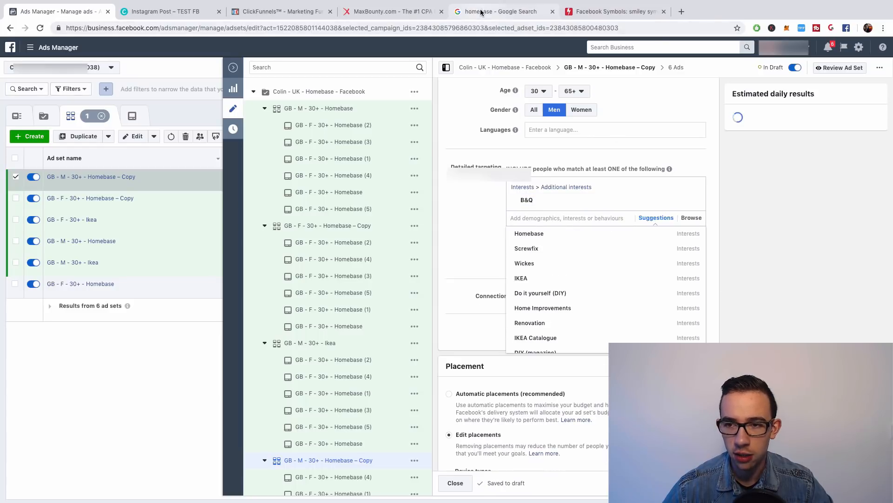
- Switch to Google image search and look up "B&Q" to see what the brand is
{"action": "mouse_move", "coordinate": [543, 196]}
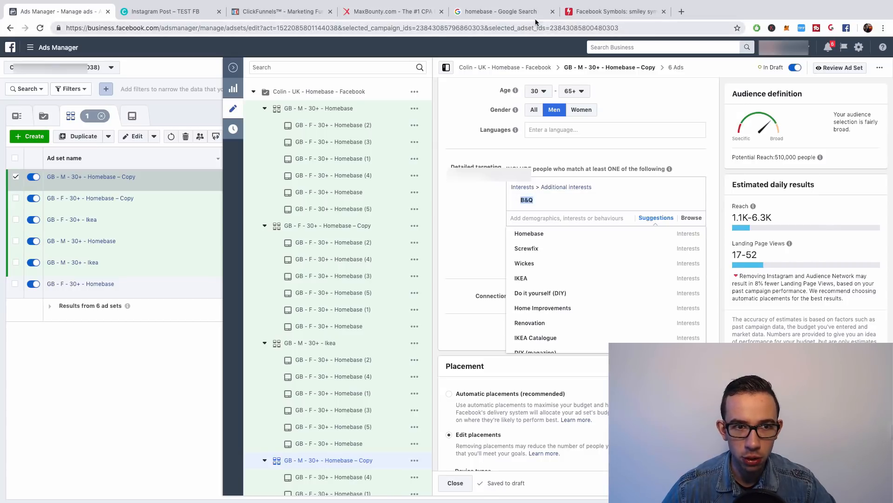
{"action": "left_click", "coordinate": [498, 11]}
{"action": "scroll", "coordinate": [184, 59], "scroll_direction": "up", "scroll_amount": 5}
{"action": "double_click", "coordinate": [94, 56]}
{"action": "type", "text": "B&Q"}
{"action": "key", "text": "Return"}
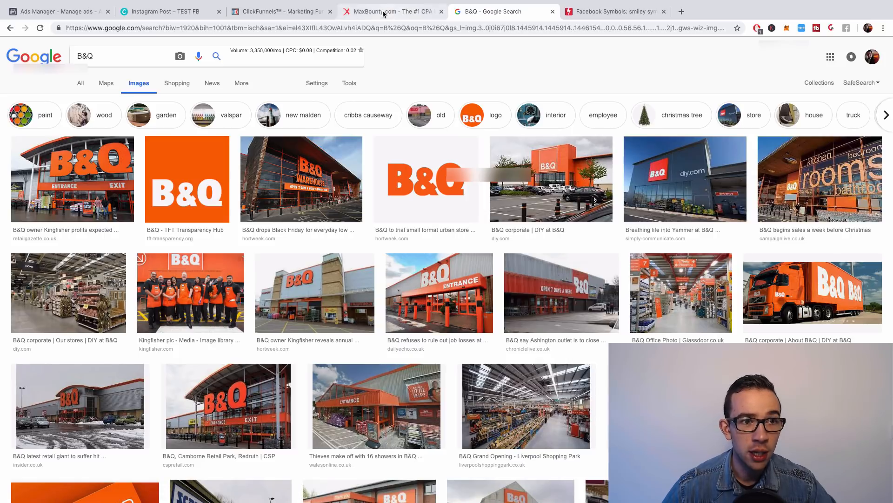
- Return to Ads Manager and rename the men's Homebase copy as "GB - M - 30+ - B&Q"
{"action": "left_click", "coordinate": [74, 13]}
{"action": "left_click", "coordinate": [669, 122]}
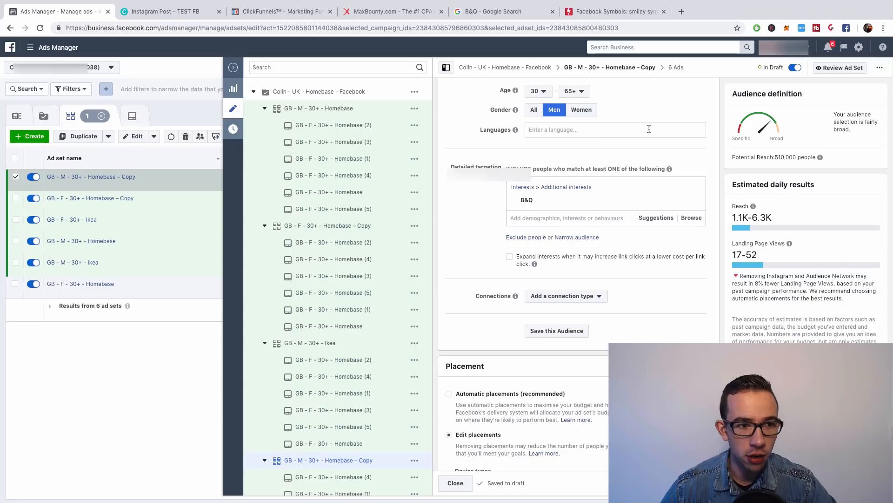
{"action": "scroll", "coordinate": [557, 102], "scroll_direction": "up", "scroll_amount": 15}
{"action": "left_click_drag", "start_coordinate": [546, 98], "coordinate": [643, 99]}
{"action": "type", "text": "B&Q"}
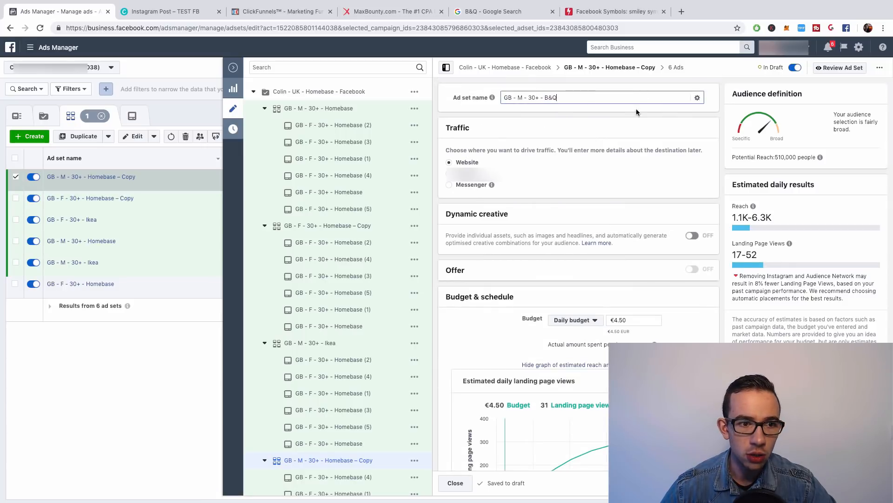
- Open the GB - F - 30+ - Homebase – Copy ad set and rename it as "GB - F - 30+ - B&Q"
{"action": "left_click", "coordinate": [94, 206]}
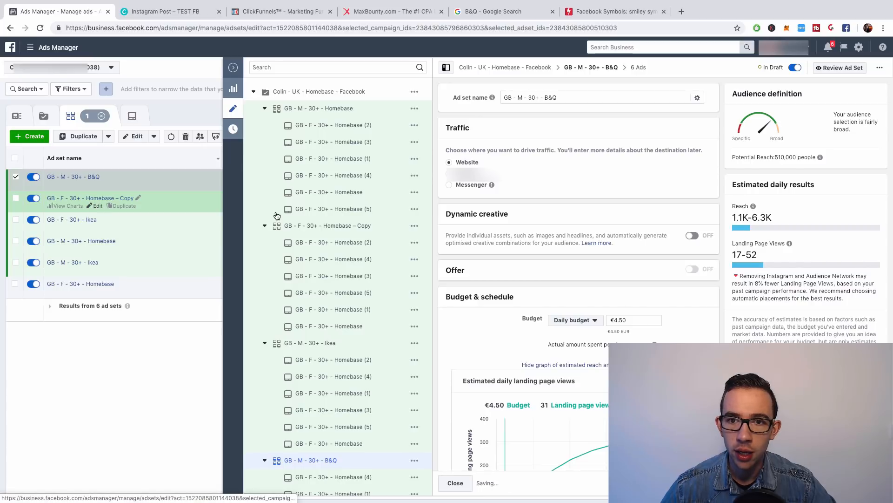
{"action": "left_click_drag", "start_coordinate": [544, 97], "coordinate": [626, 98]}
{"action": "type", "text": "B&Q"}
- Replace the Homebase interest with B&Q in the women's B&Q ad set and close the editing pane
{"action": "scroll", "coordinate": [601, 180], "scroll_direction": "down", "scroll_amount": 15}
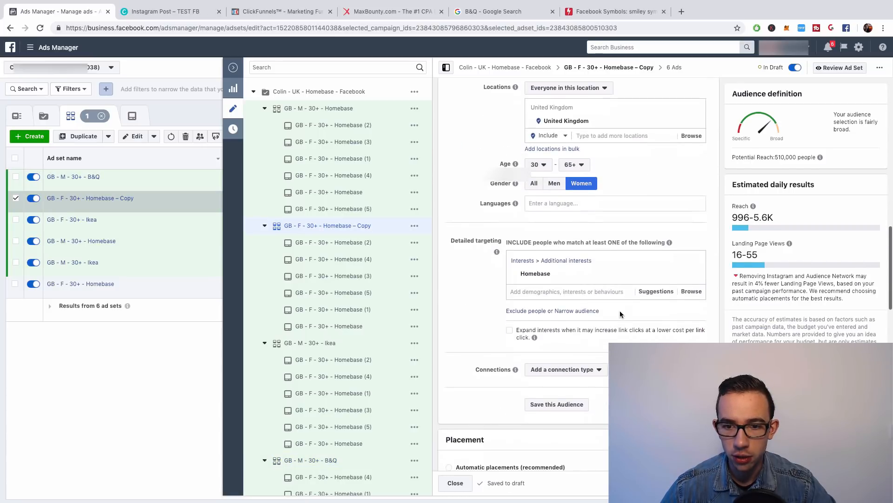
{"action": "left_click", "coordinate": [653, 292]}
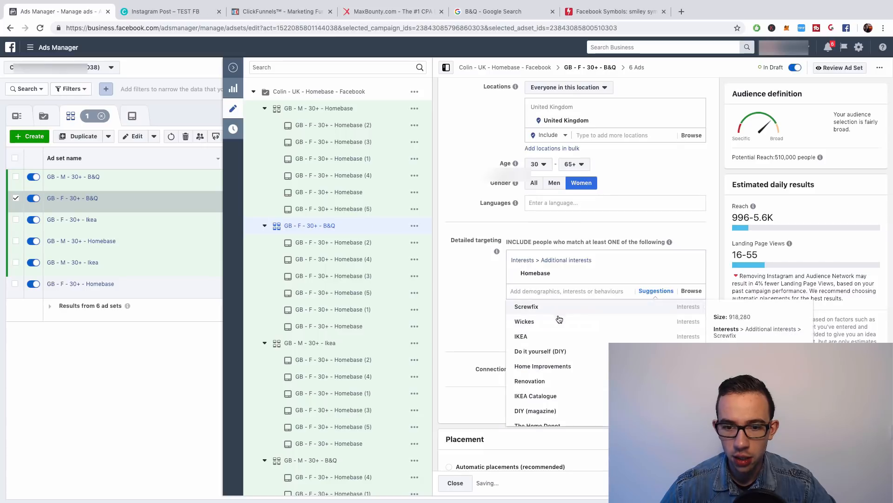
{"action": "scroll", "coordinate": [581, 363], "scroll_direction": "down", "scroll_amount": 2}
{"action": "scroll", "coordinate": [572, 356], "scroll_direction": "up", "scroll_amount": 2}
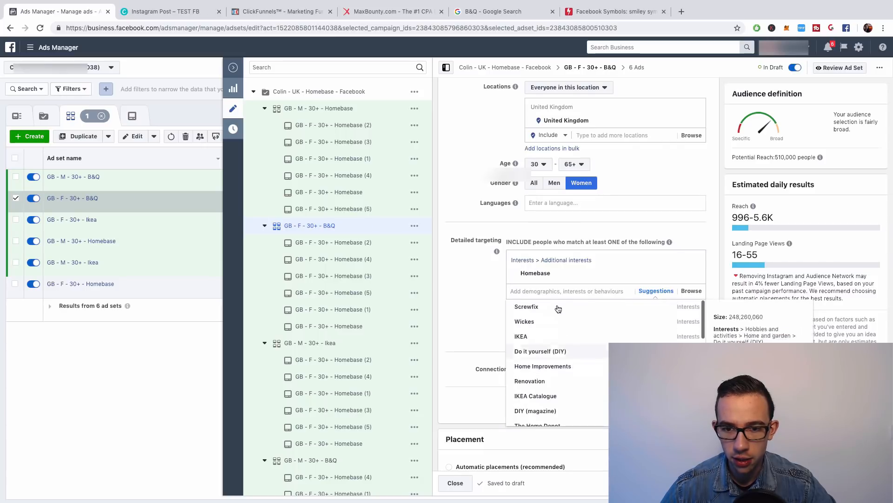
{"action": "left_click", "coordinate": [552, 290]}
{"action": "type", "text": "B&Q"}
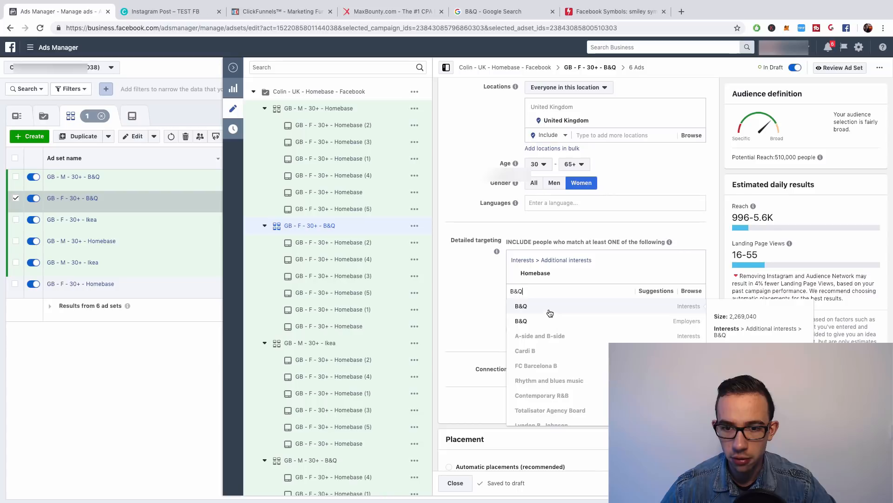
{"action": "key", "text": "Return"}
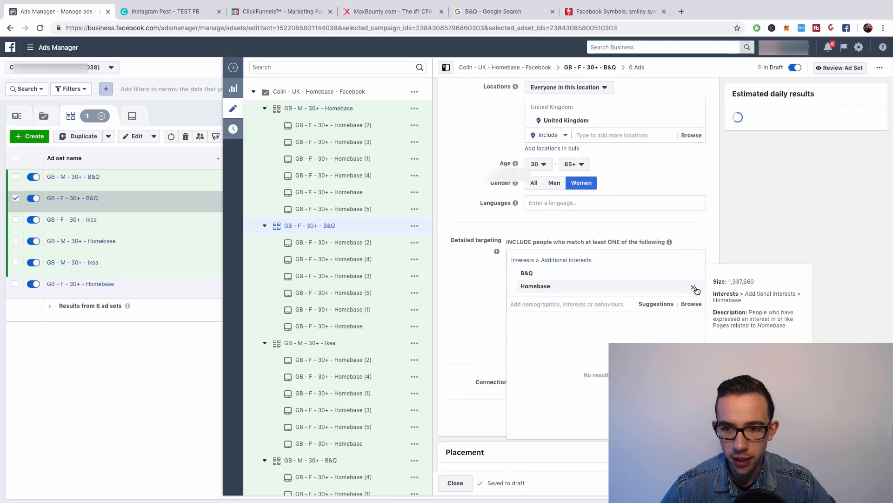
{"action": "left_click", "coordinate": [693, 288]}
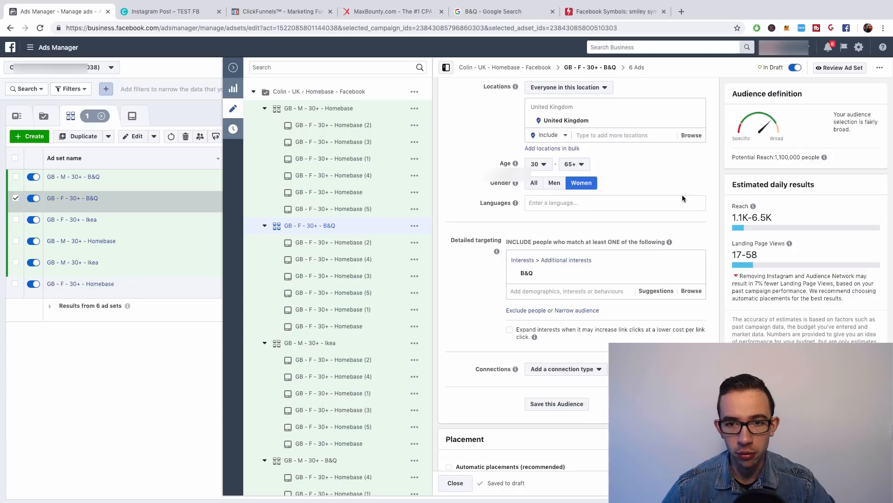
{"action": "left_click", "coordinate": [663, 196]}
{"action": "scroll", "coordinate": [479, 169], "scroll_direction": "up", "scroll_amount": 15}
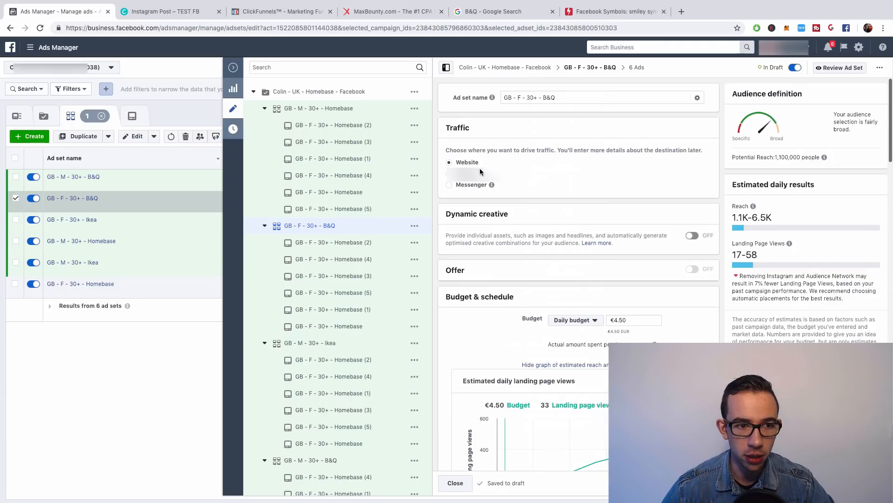
{"action": "left_click", "coordinate": [233, 68]}
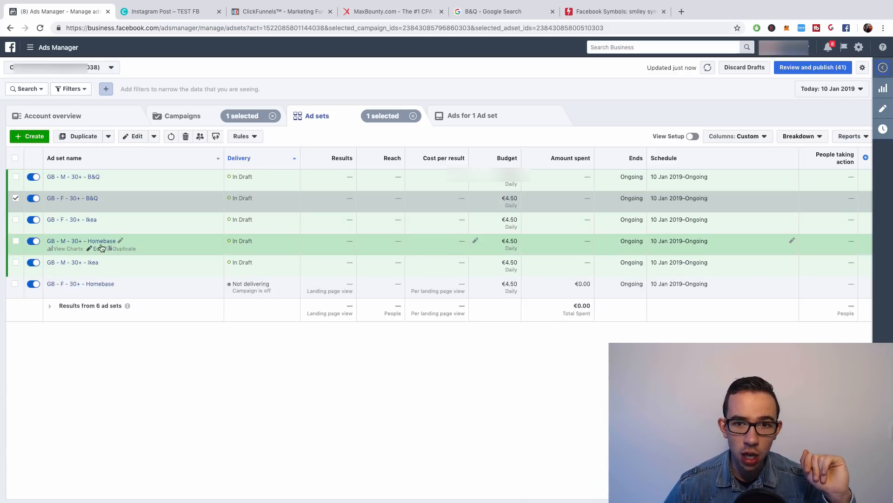
- Bulk-rename all ads in the campaign's six ad sets using their ad set name, and close the editing pane
{"action": "left_click", "coordinate": [16, 158]}
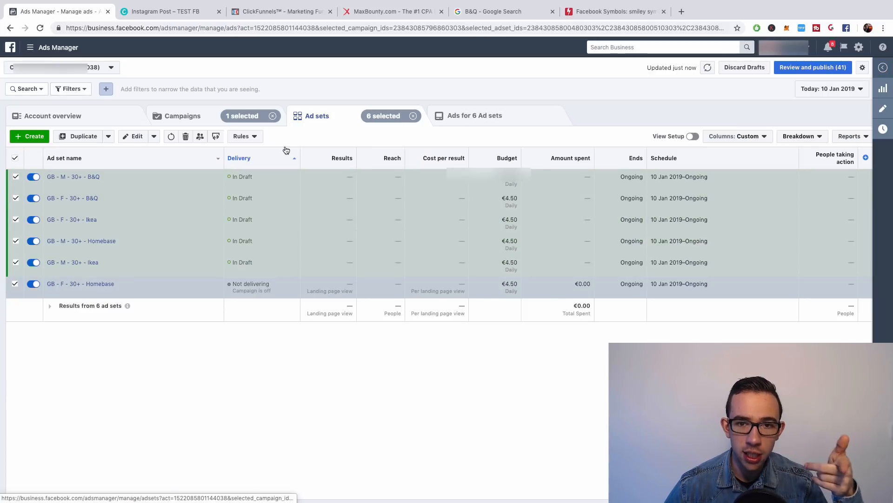
{"action": "left_click", "coordinate": [475, 116]}
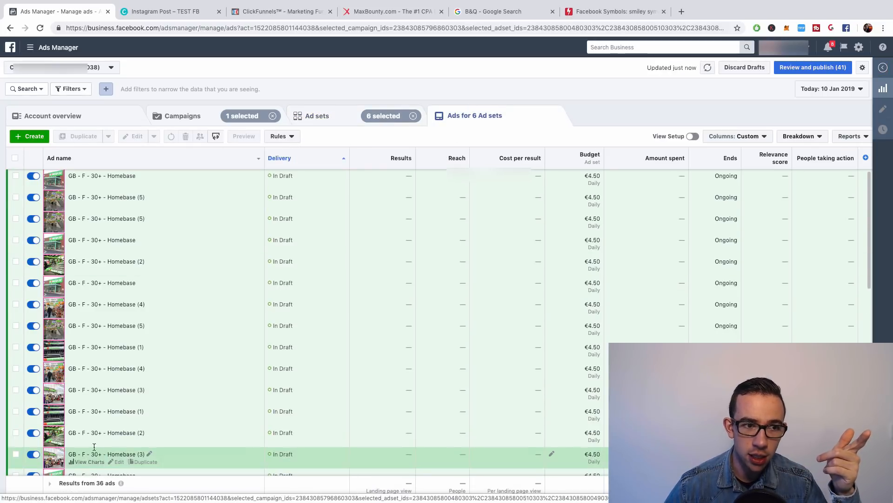
{"action": "left_click", "coordinate": [15, 157]}
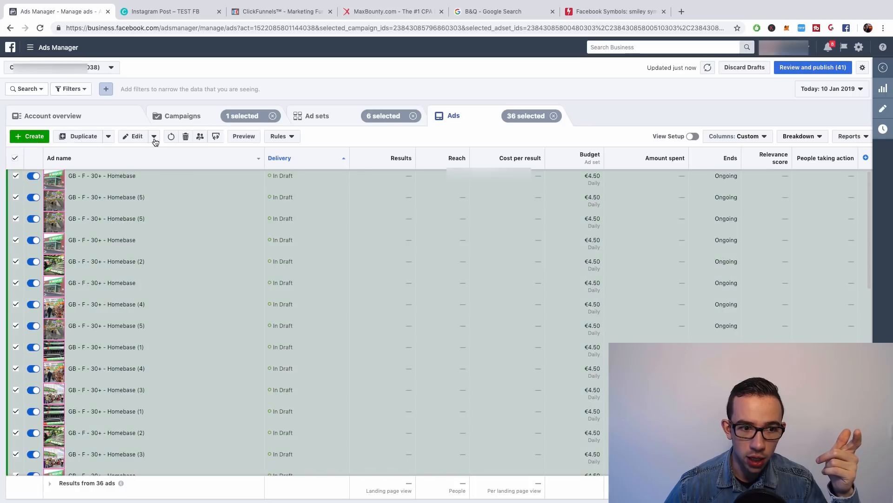
{"action": "left_click", "coordinate": [154, 137]}
{"action": "left_click", "coordinate": [154, 138]}
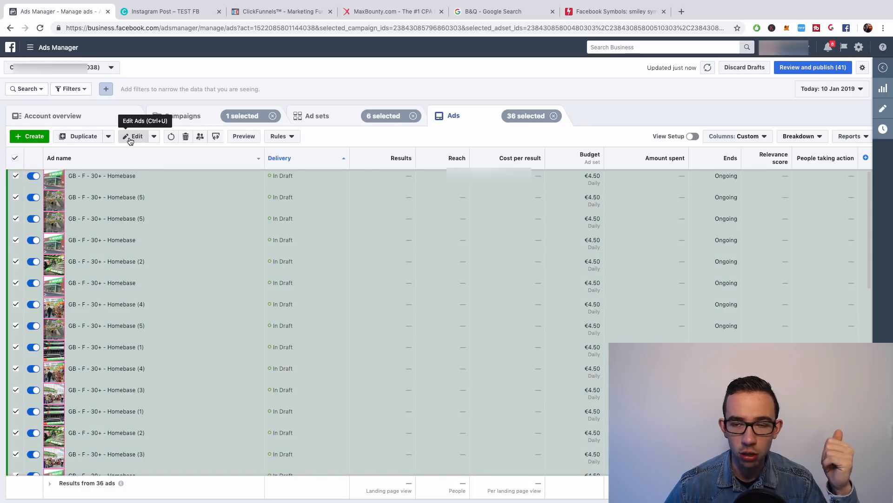
{"action": "left_click", "coordinate": [130, 137]}
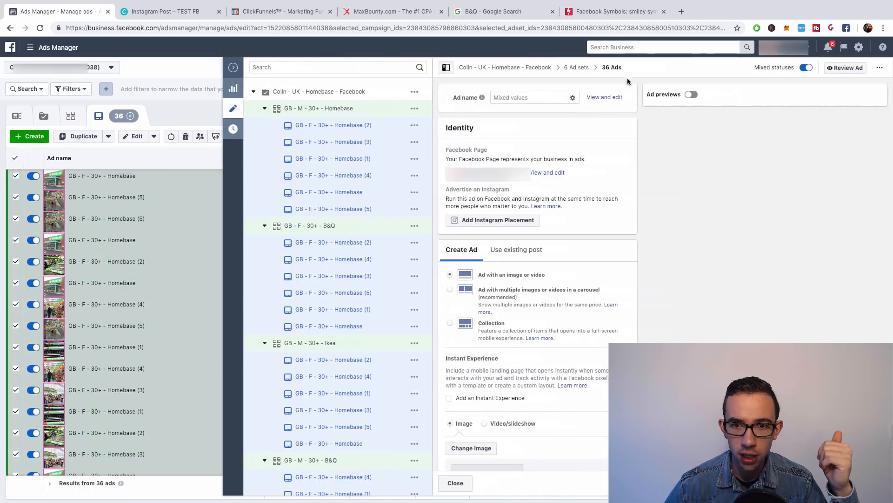
{"action": "left_click", "coordinate": [573, 98]}
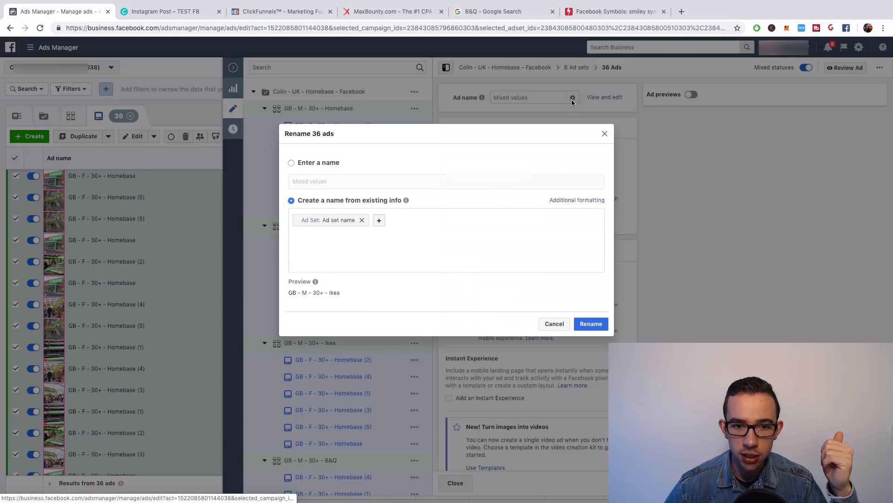
{"action": "left_click", "coordinate": [351, 221]}
{"action": "left_click", "coordinate": [598, 324]}
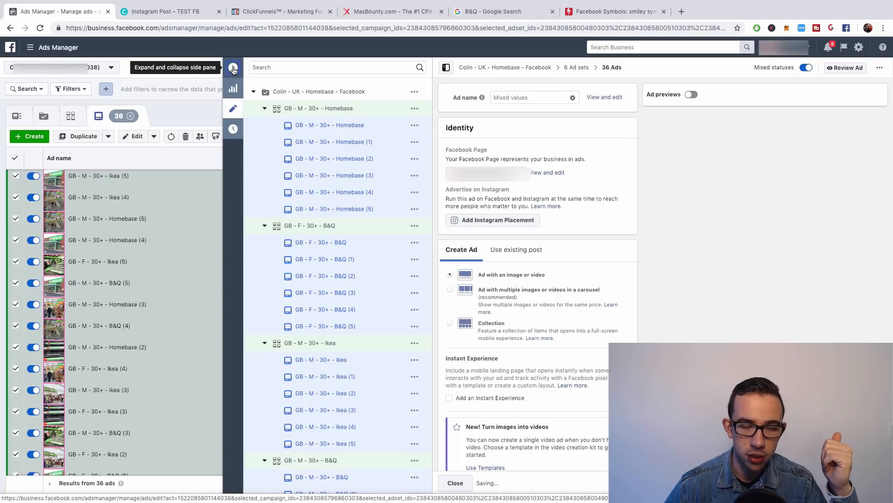
{"action": "left_click", "coordinate": [233, 69]}
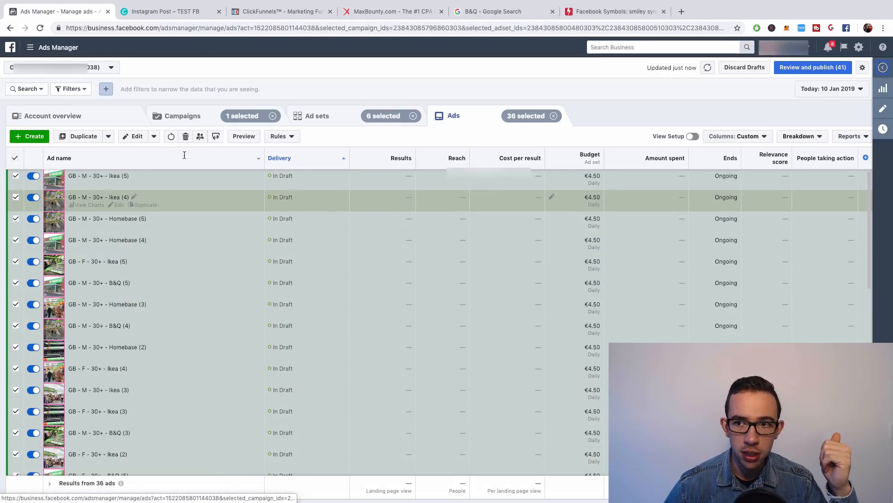
- Return to the ad sets, review all draft ad sets and ads, and publish them
{"action": "left_click", "coordinate": [343, 120]}
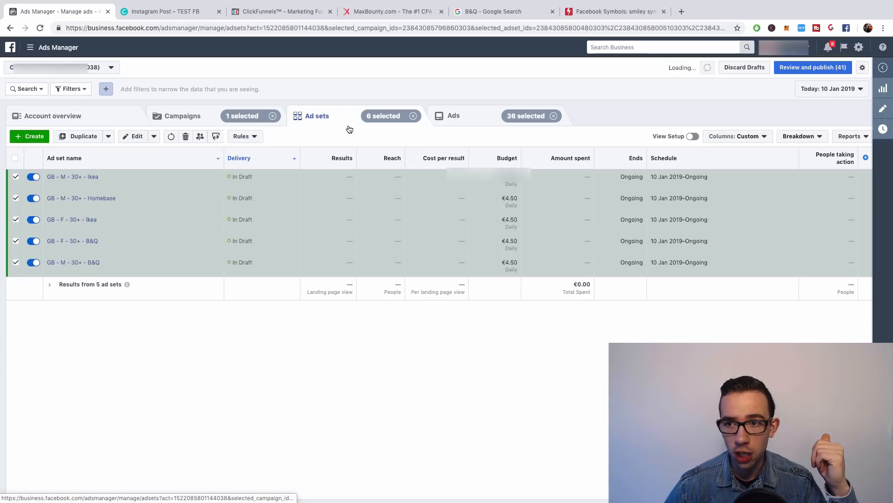
{"action": "left_click", "coordinate": [807, 68]}
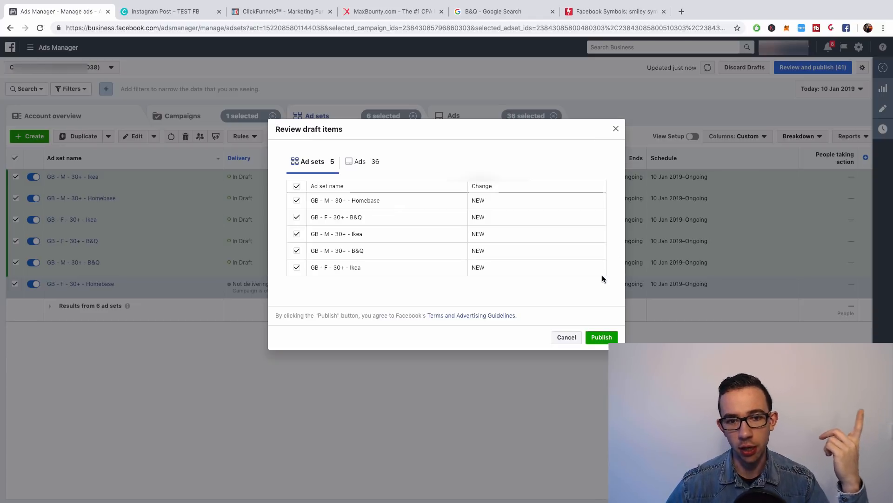
{"action": "left_click", "coordinate": [609, 336]}
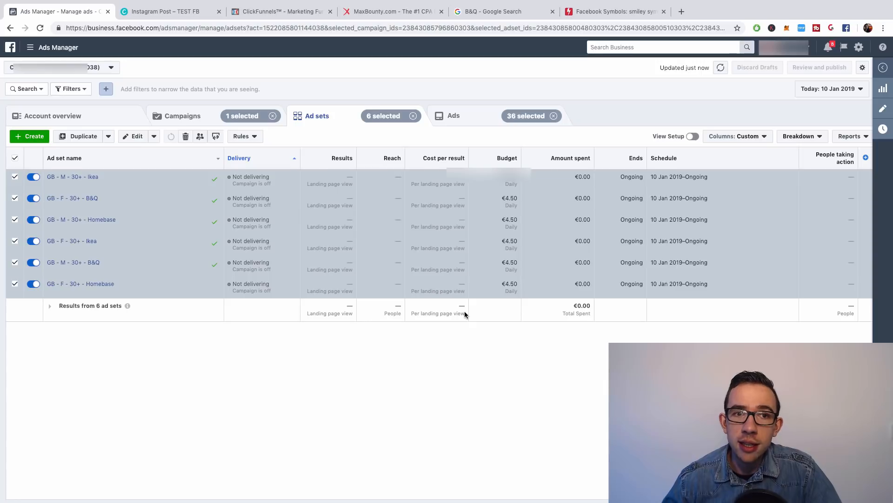
- Switch to the MaxBounty Homebase offer page and check its description for the forbidden brand logos, including Ikea
{"action": "left_click", "coordinate": [395, 12]}
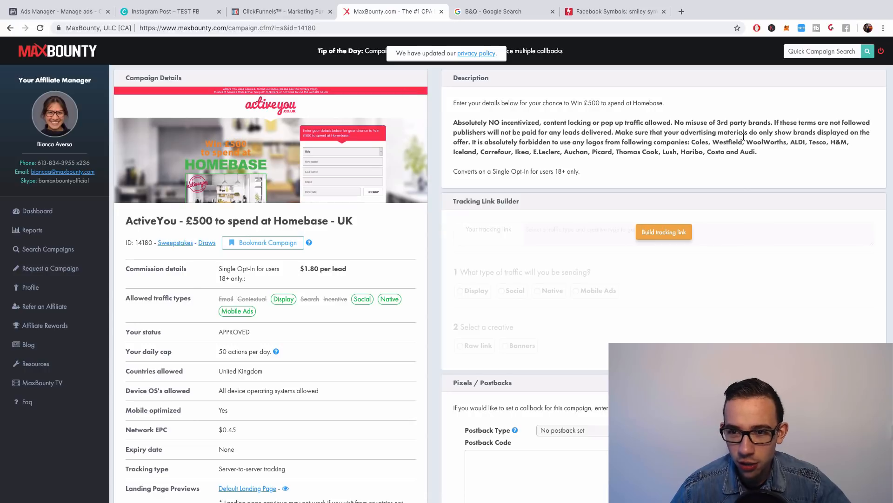
{"action": "left_click_drag", "start_coordinate": [517, 153], "coordinate": [534, 153]}
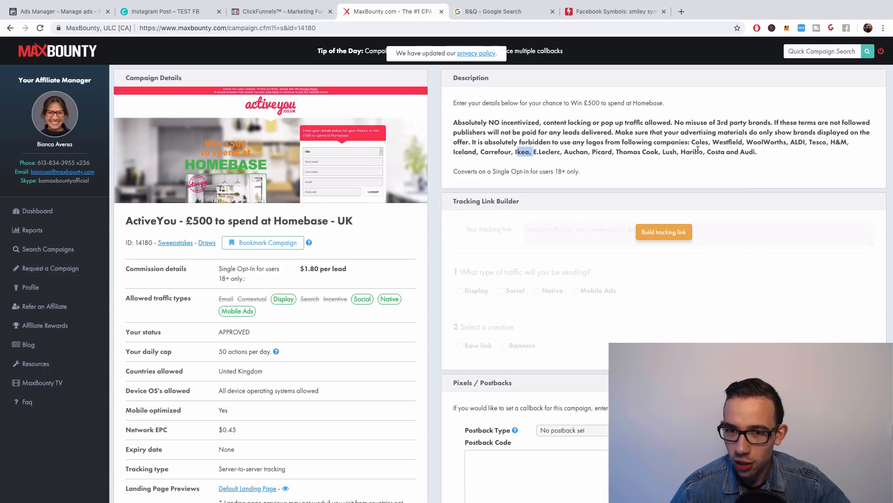
{"action": "left_click", "coordinate": [585, 151]}
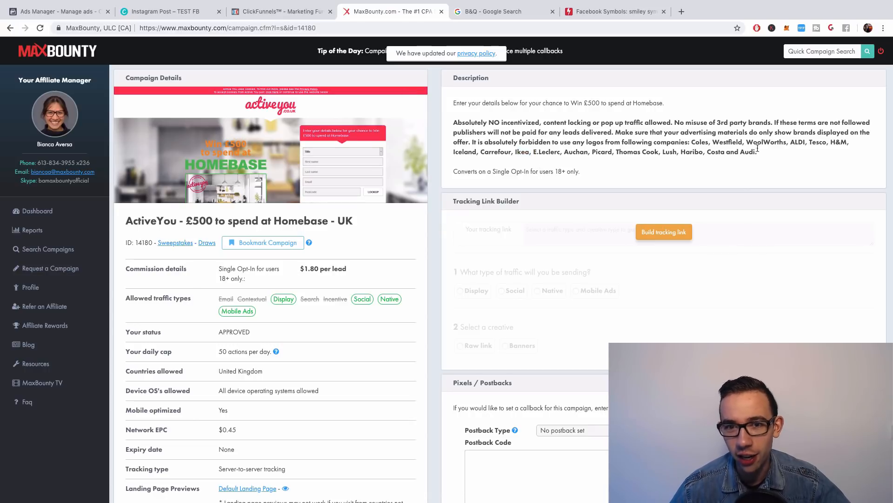